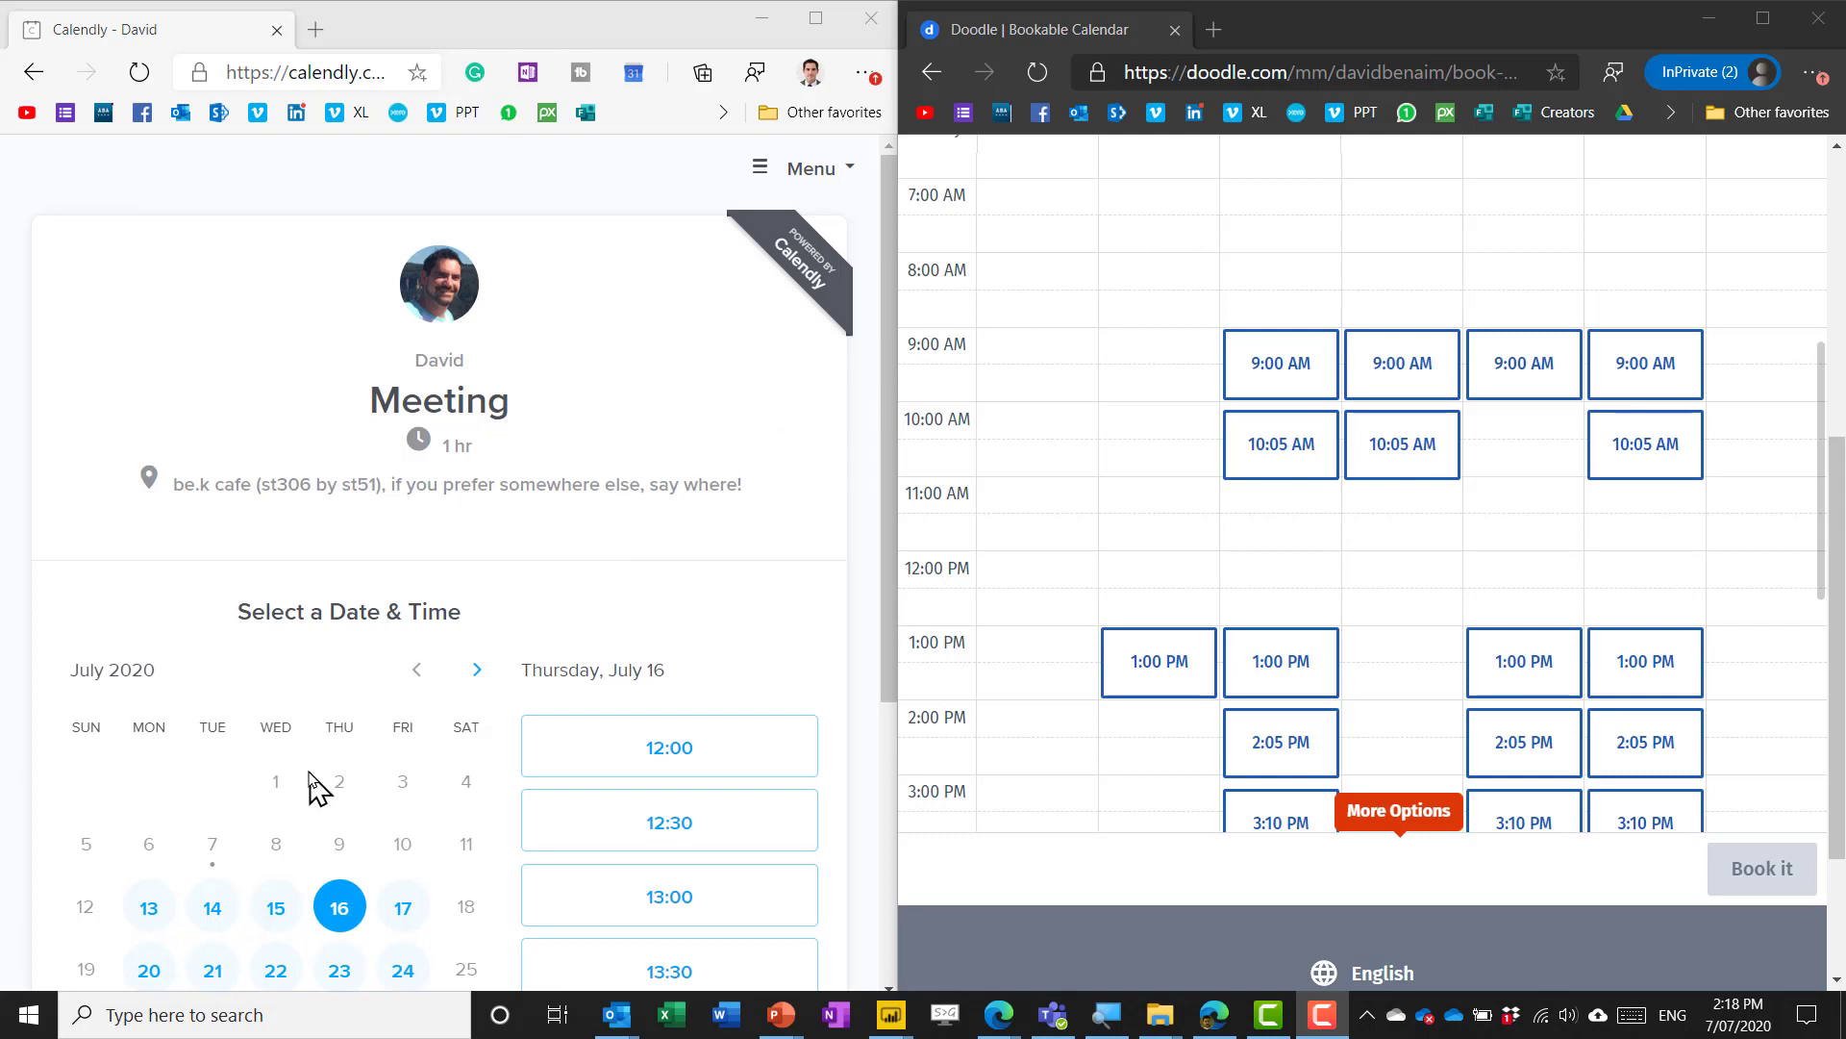
In Calendly, choose Tuesday, July 21 at 10:30 for the meeting
{"action": "left_click_drag", "start_coordinate": [889, 270], "coordinate": [882, 555]}
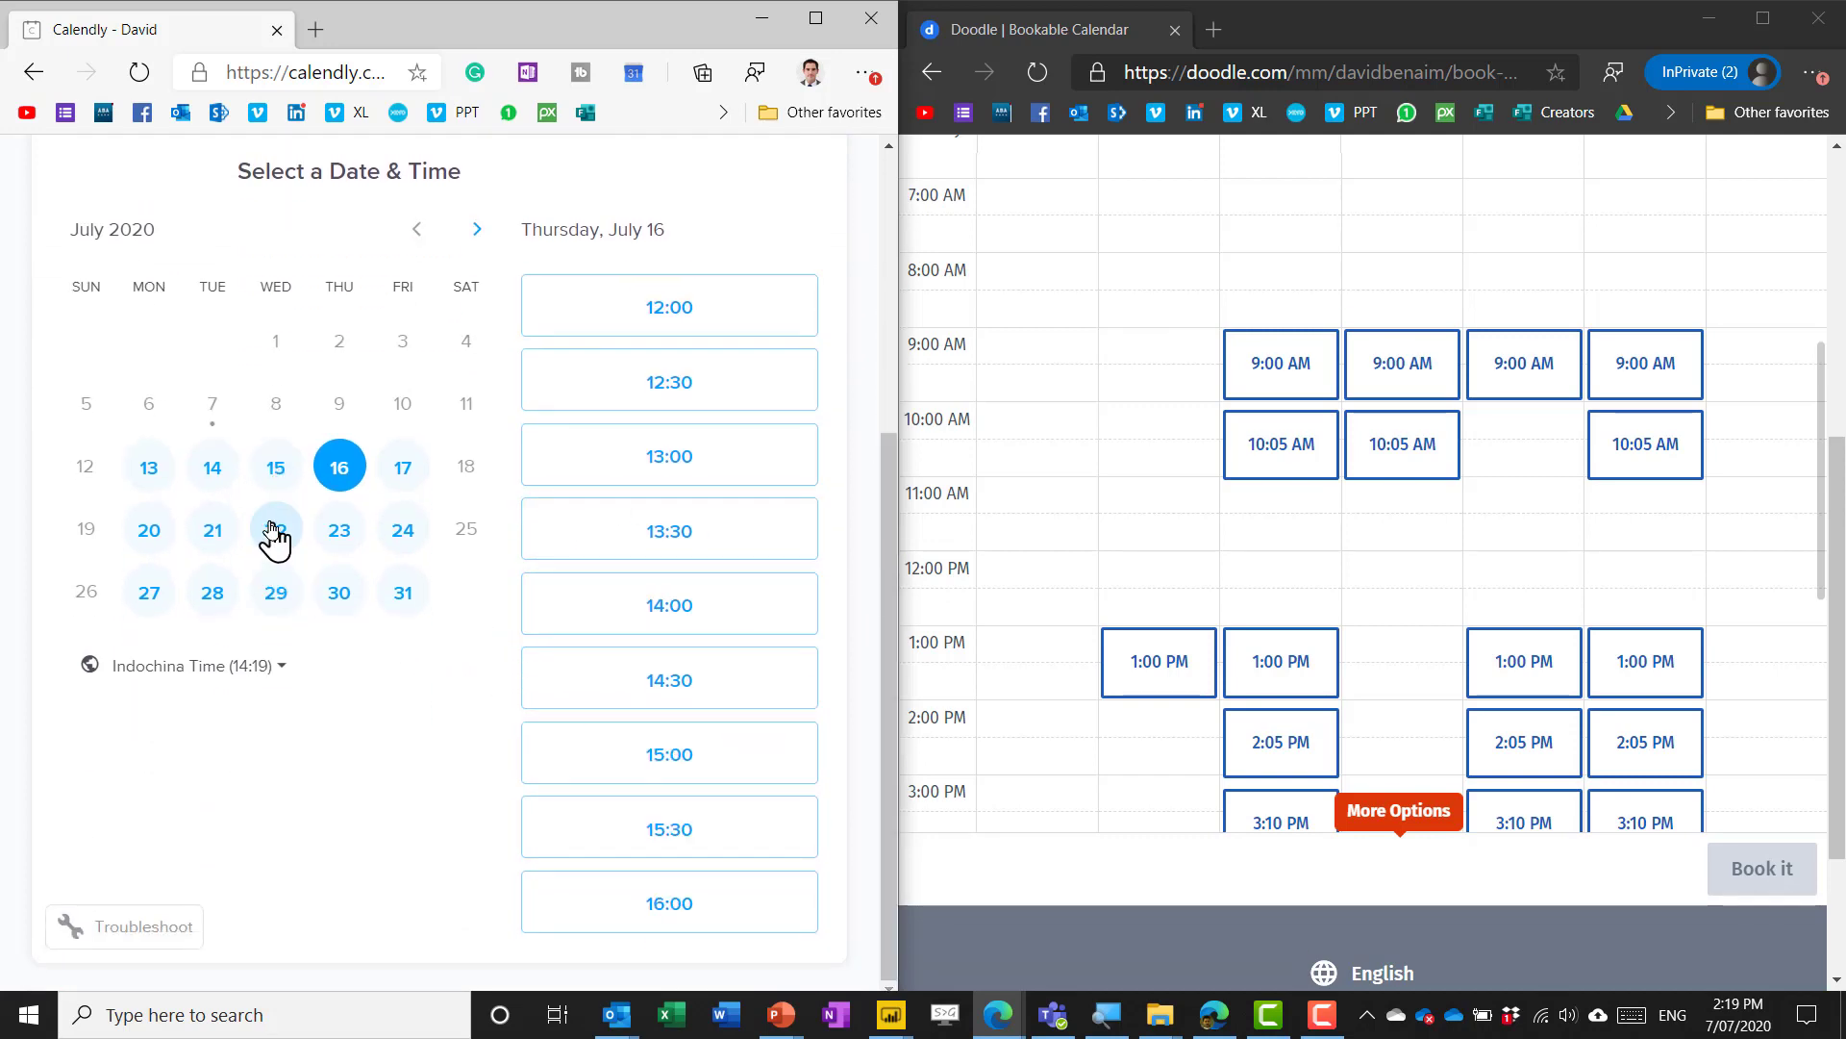
{"action": "left_click", "coordinate": [229, 536]}
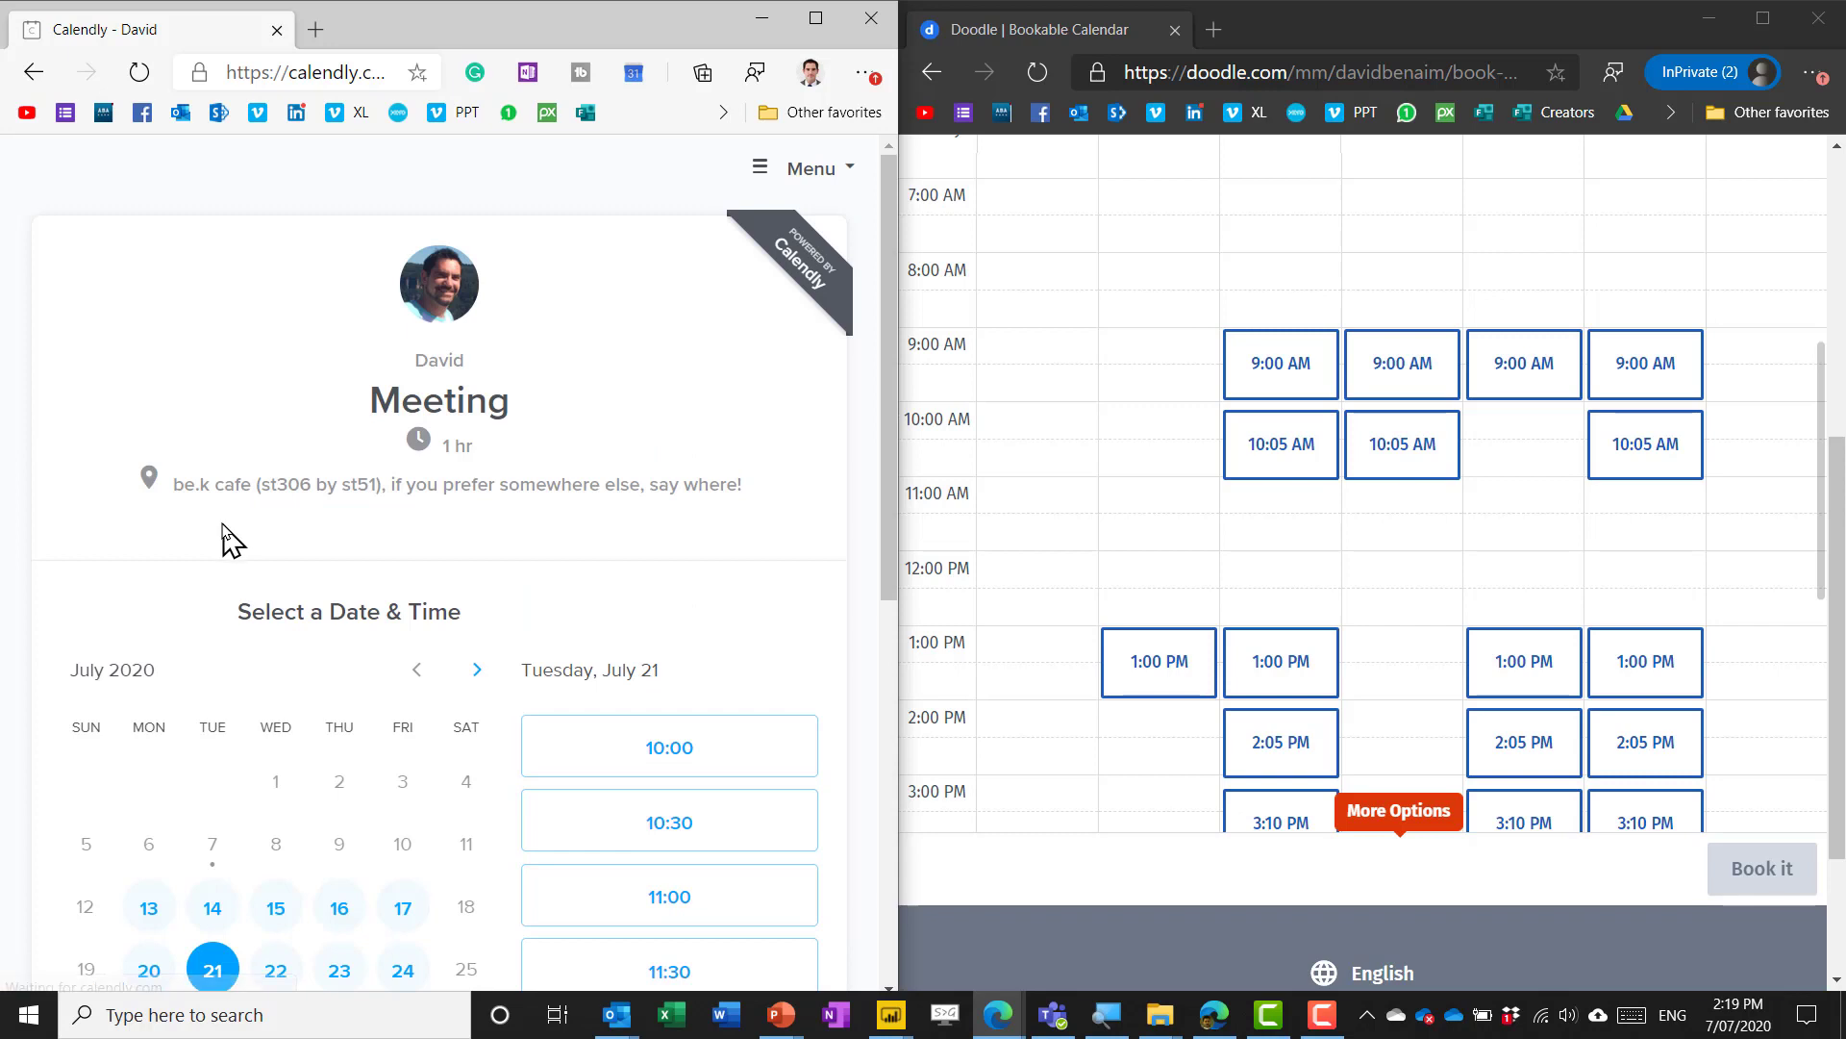
{"action": "left_click", "coordinate": [601, 835]}
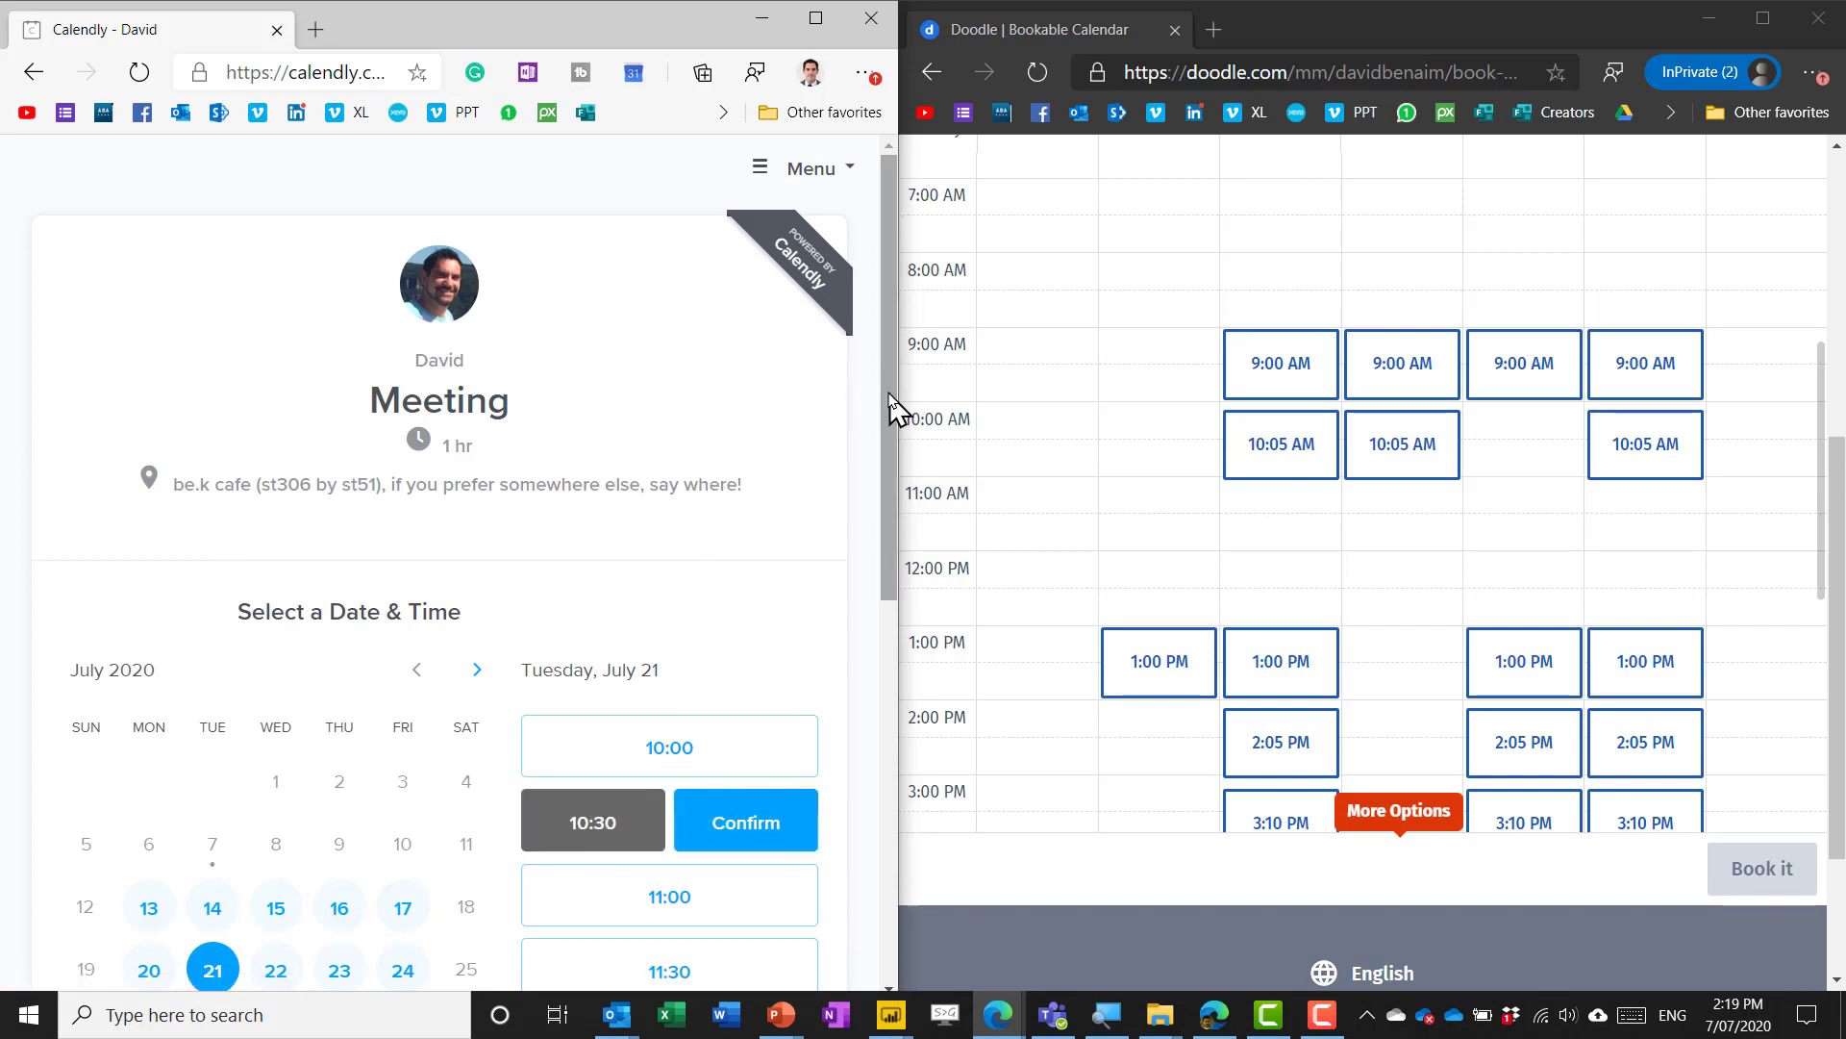
In Doodle, move to the week of Jul 19–25 and pick Wednesday Jul 22 at 2:05 PM
{"action": "mouse_move", "coordinate": [1842, 620]}
{"action": "left_mouse_down"}
{"action": "mouse_move", "coordinate": [1842, 301]}
{"action": "mouse_move", "coordinate": [1836, 471]}
{"action": "left_mouse_up"}
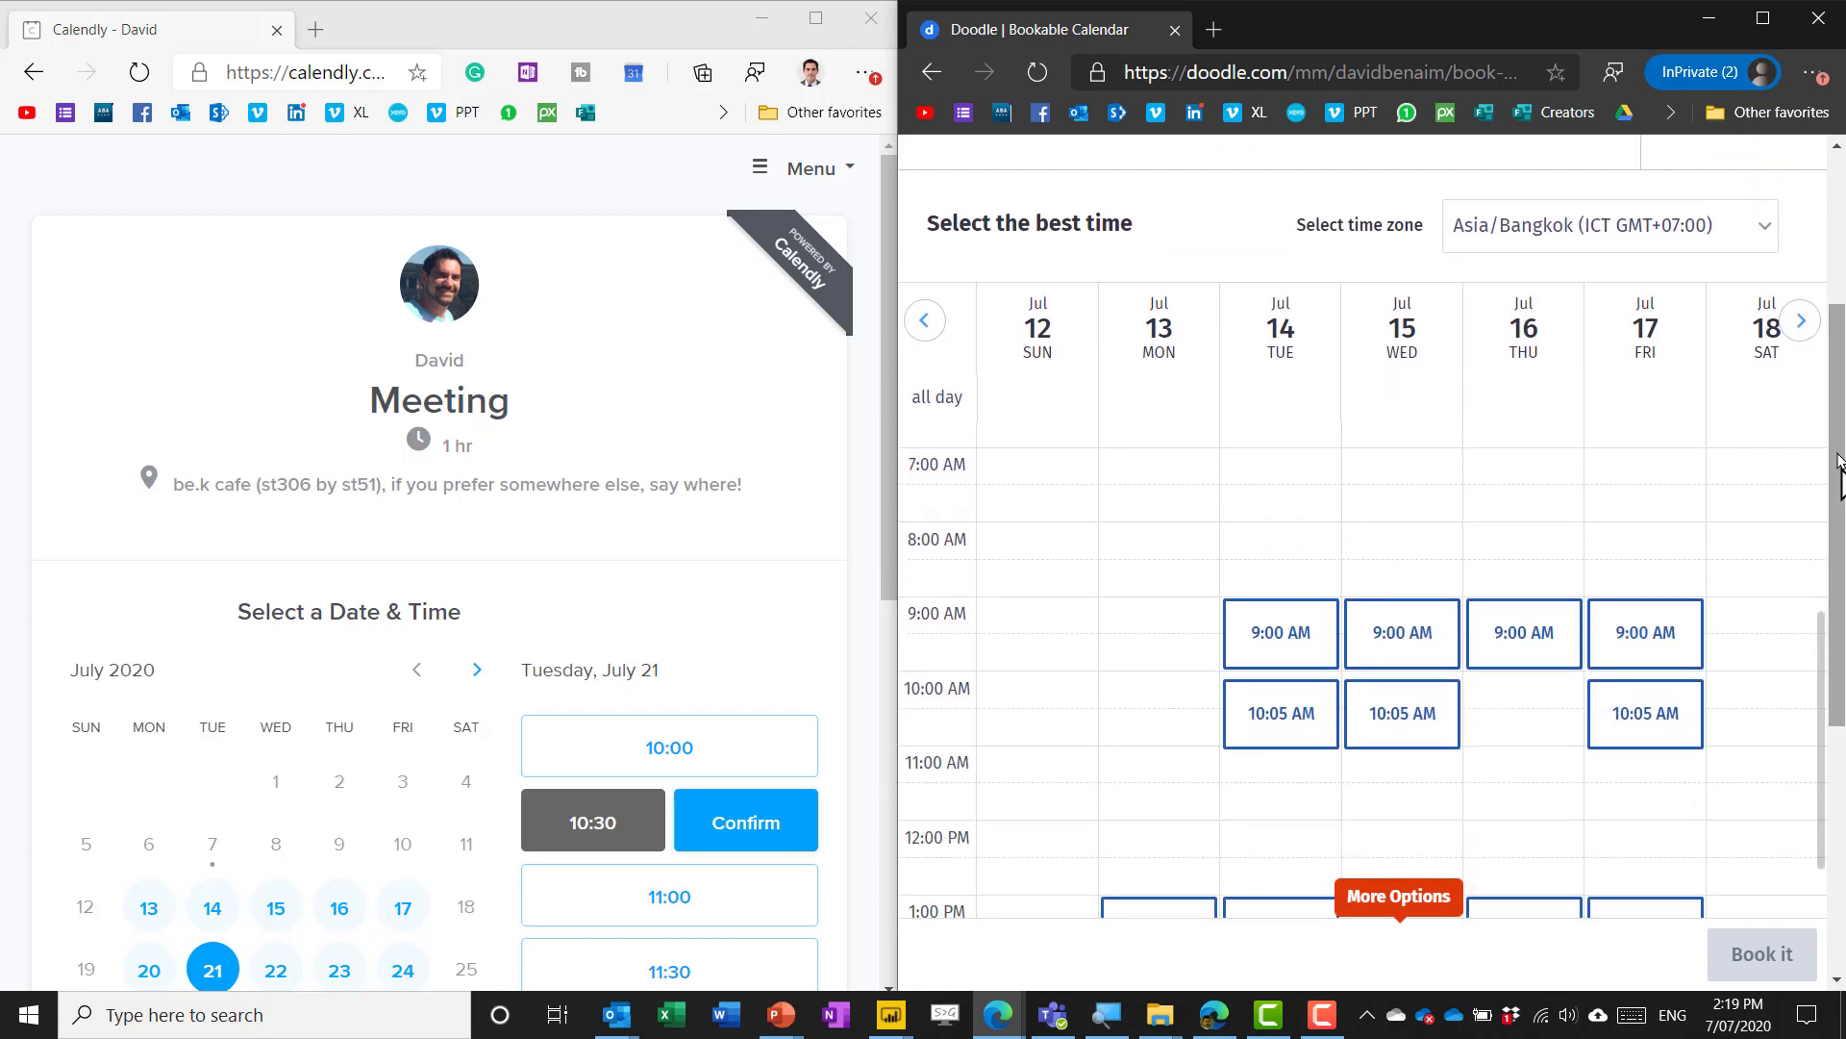
{"action": "left_click", "coordinate": [1803, 323]}
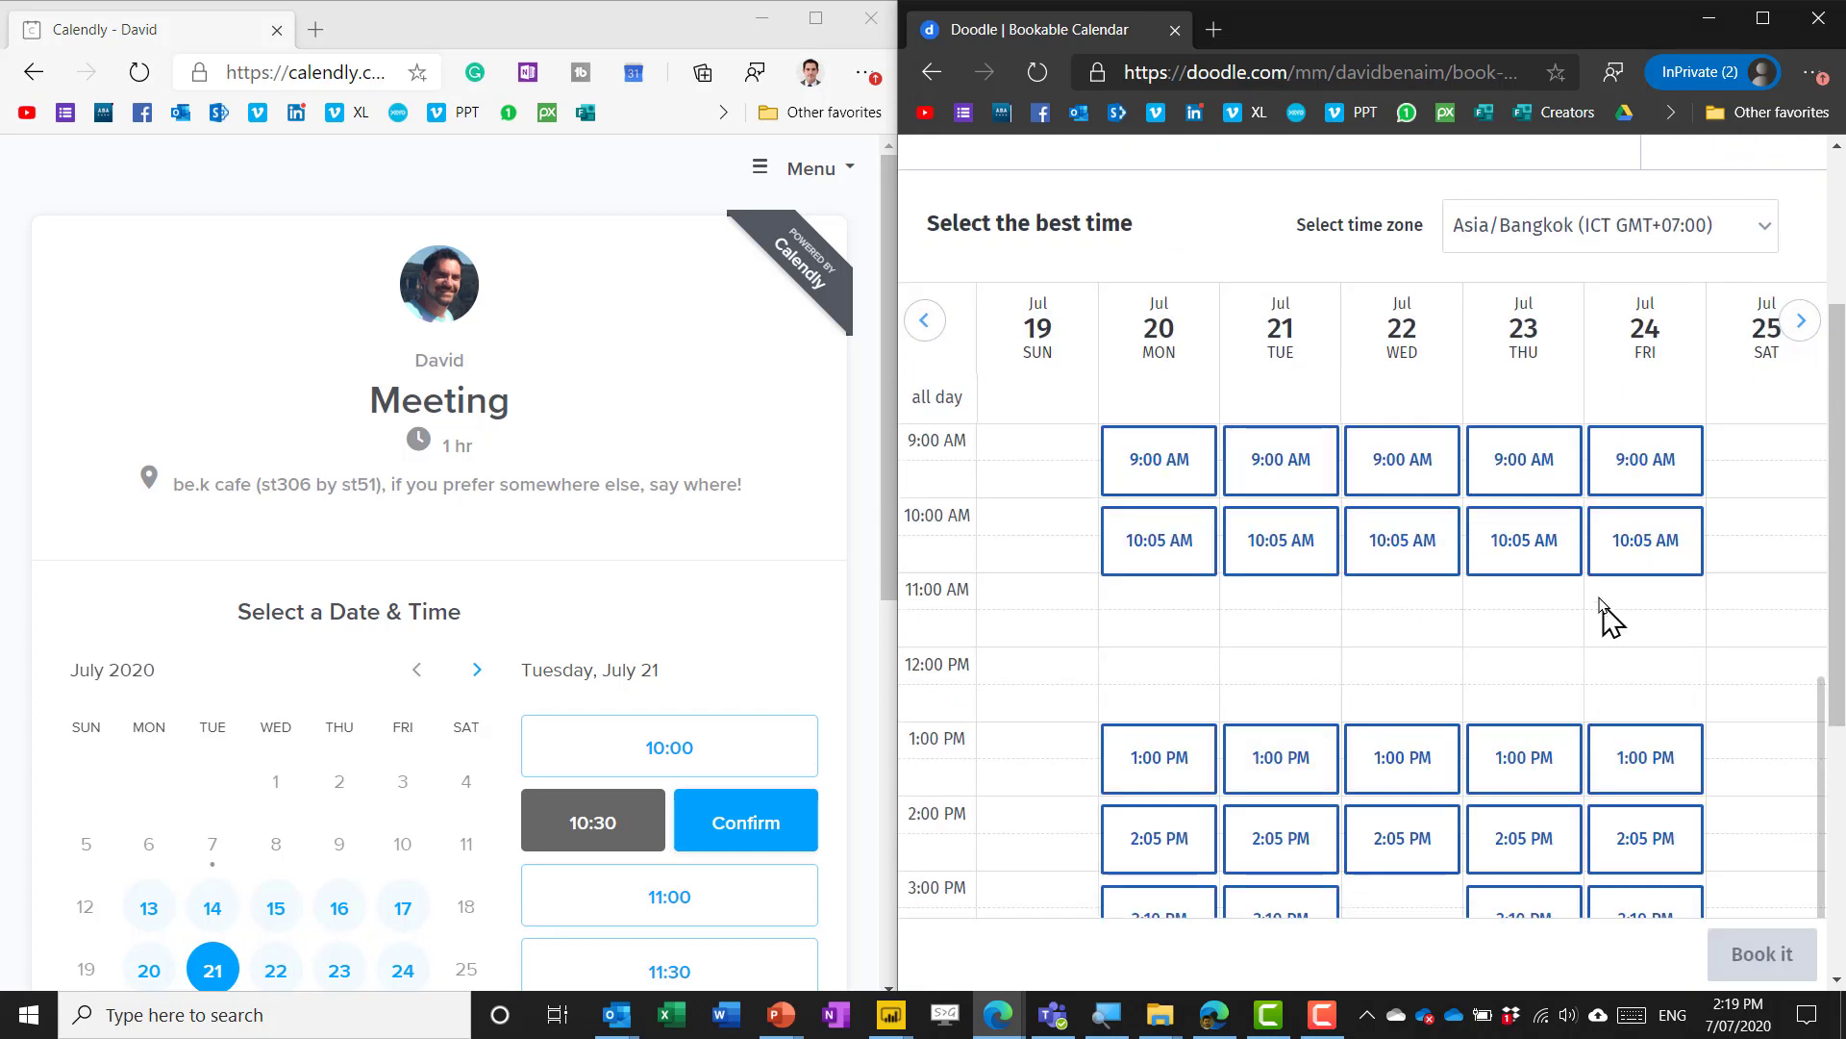
{"action": "left_click", "coordinate": [1407, 847]}
{"action": "scroll", "coordinate": [1841, 567], "scroll_direction": "down", "scroll_amount": 3}
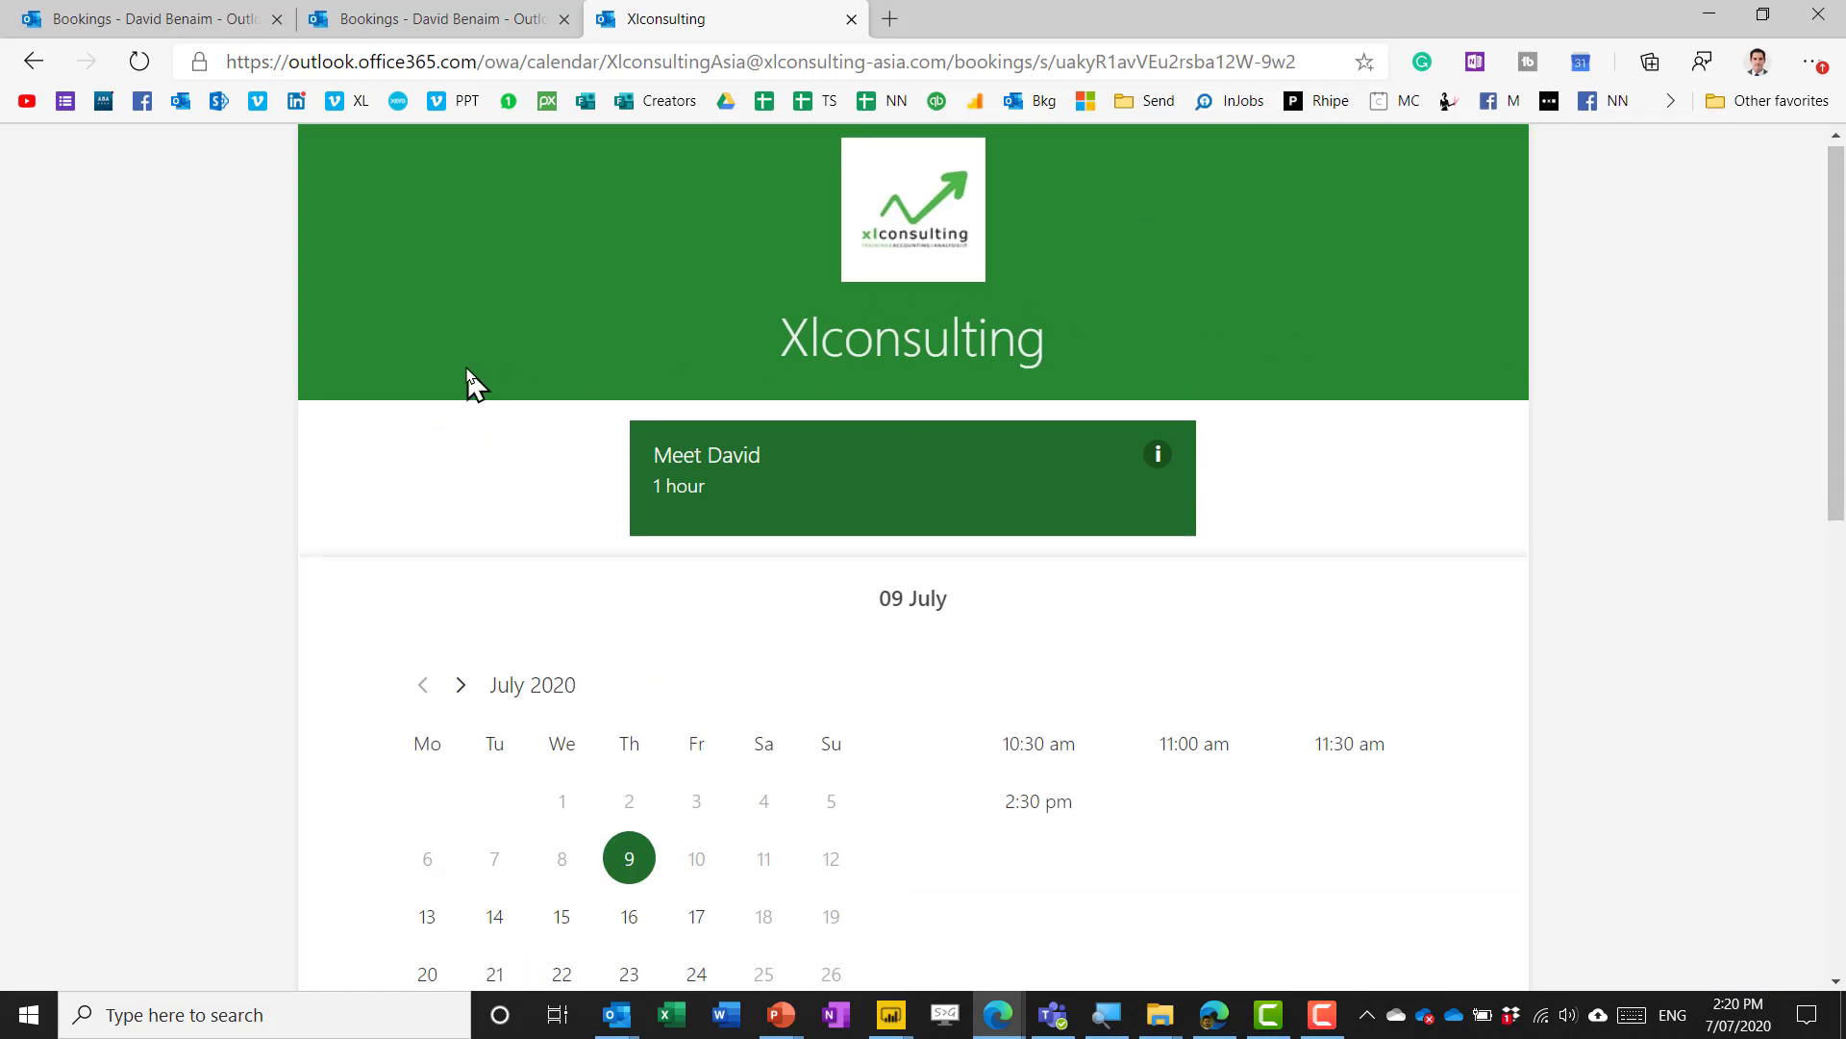
Select 14 July on the Bookings calendar and look over the details form and Book button
{"action": "scroll", "coordinate": [474, 382], "scroll_direction": "down", "scroll_amount": 10}
{"action": "scroll", "coordinate": [474, 383], "scroll_direction": "up", "scroll_amount": 5}
{"action": "scroll", "coordinate": [474, 382], "scroll_direction": "up", "scroll_amount": 3}
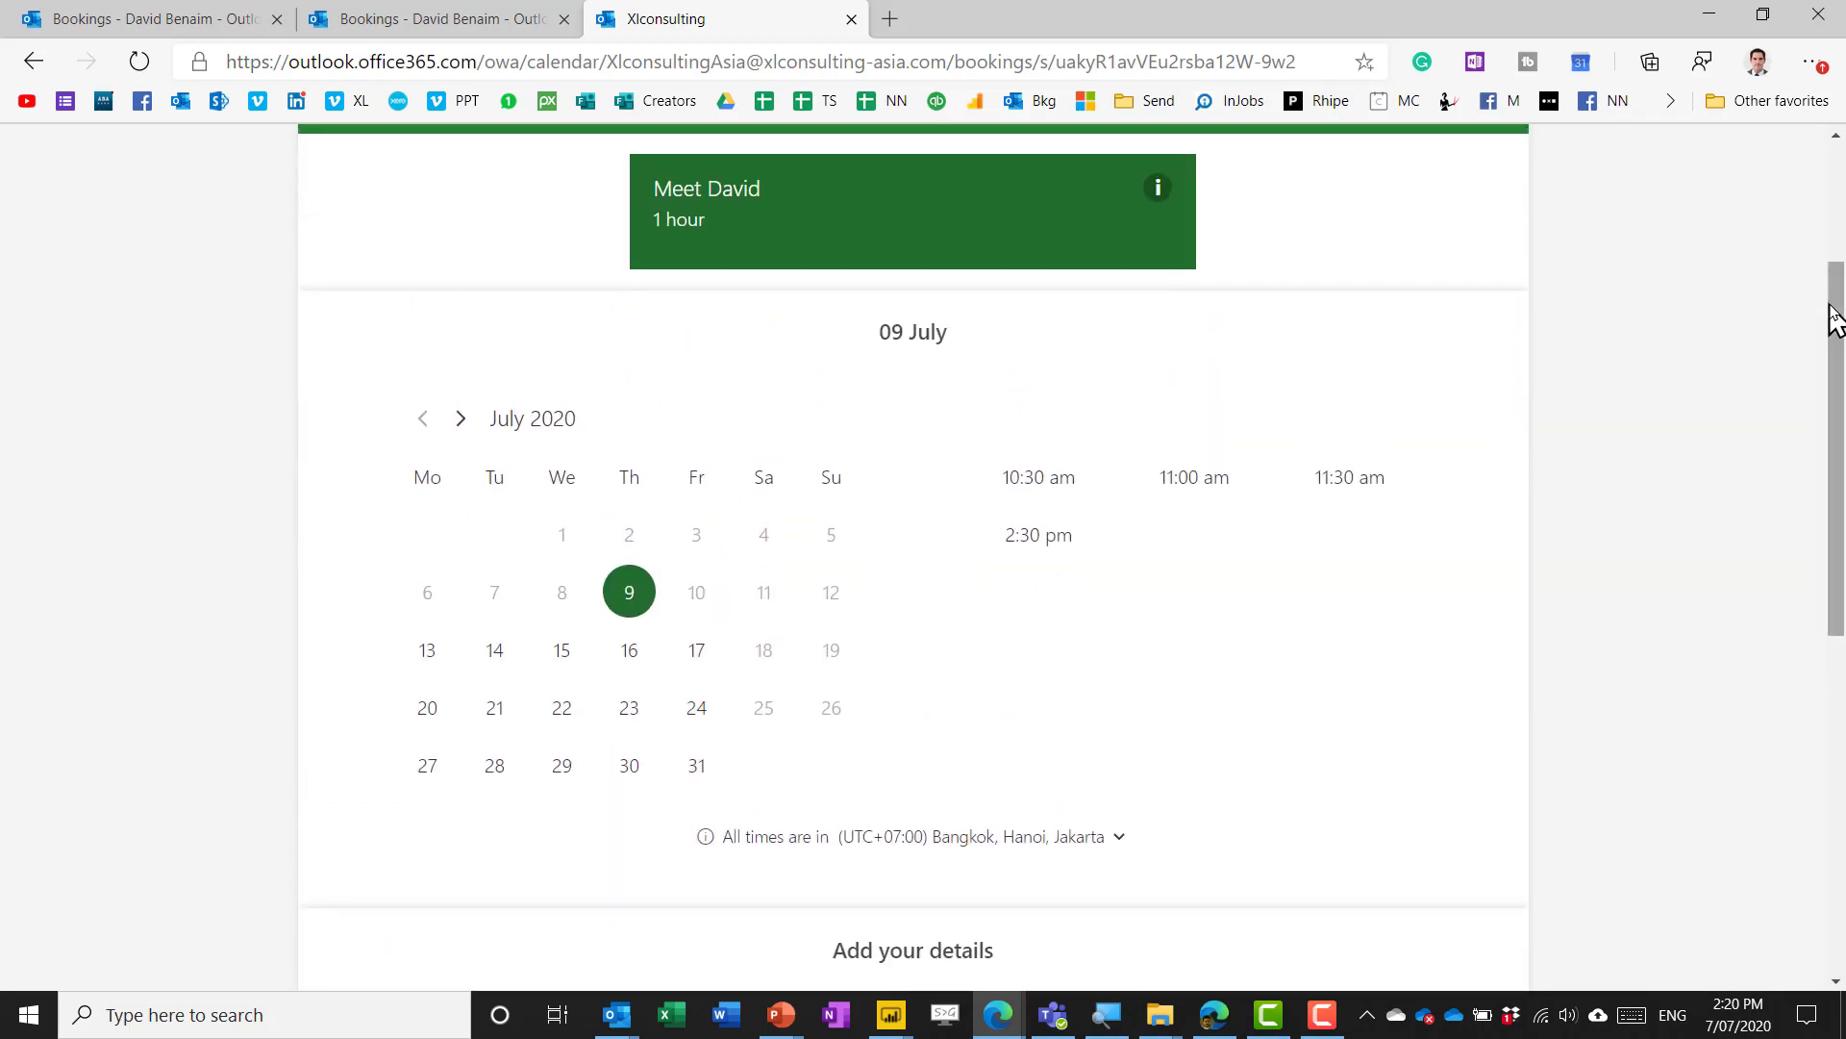
{"action": "left_click", "coordinate": [495, 650]}
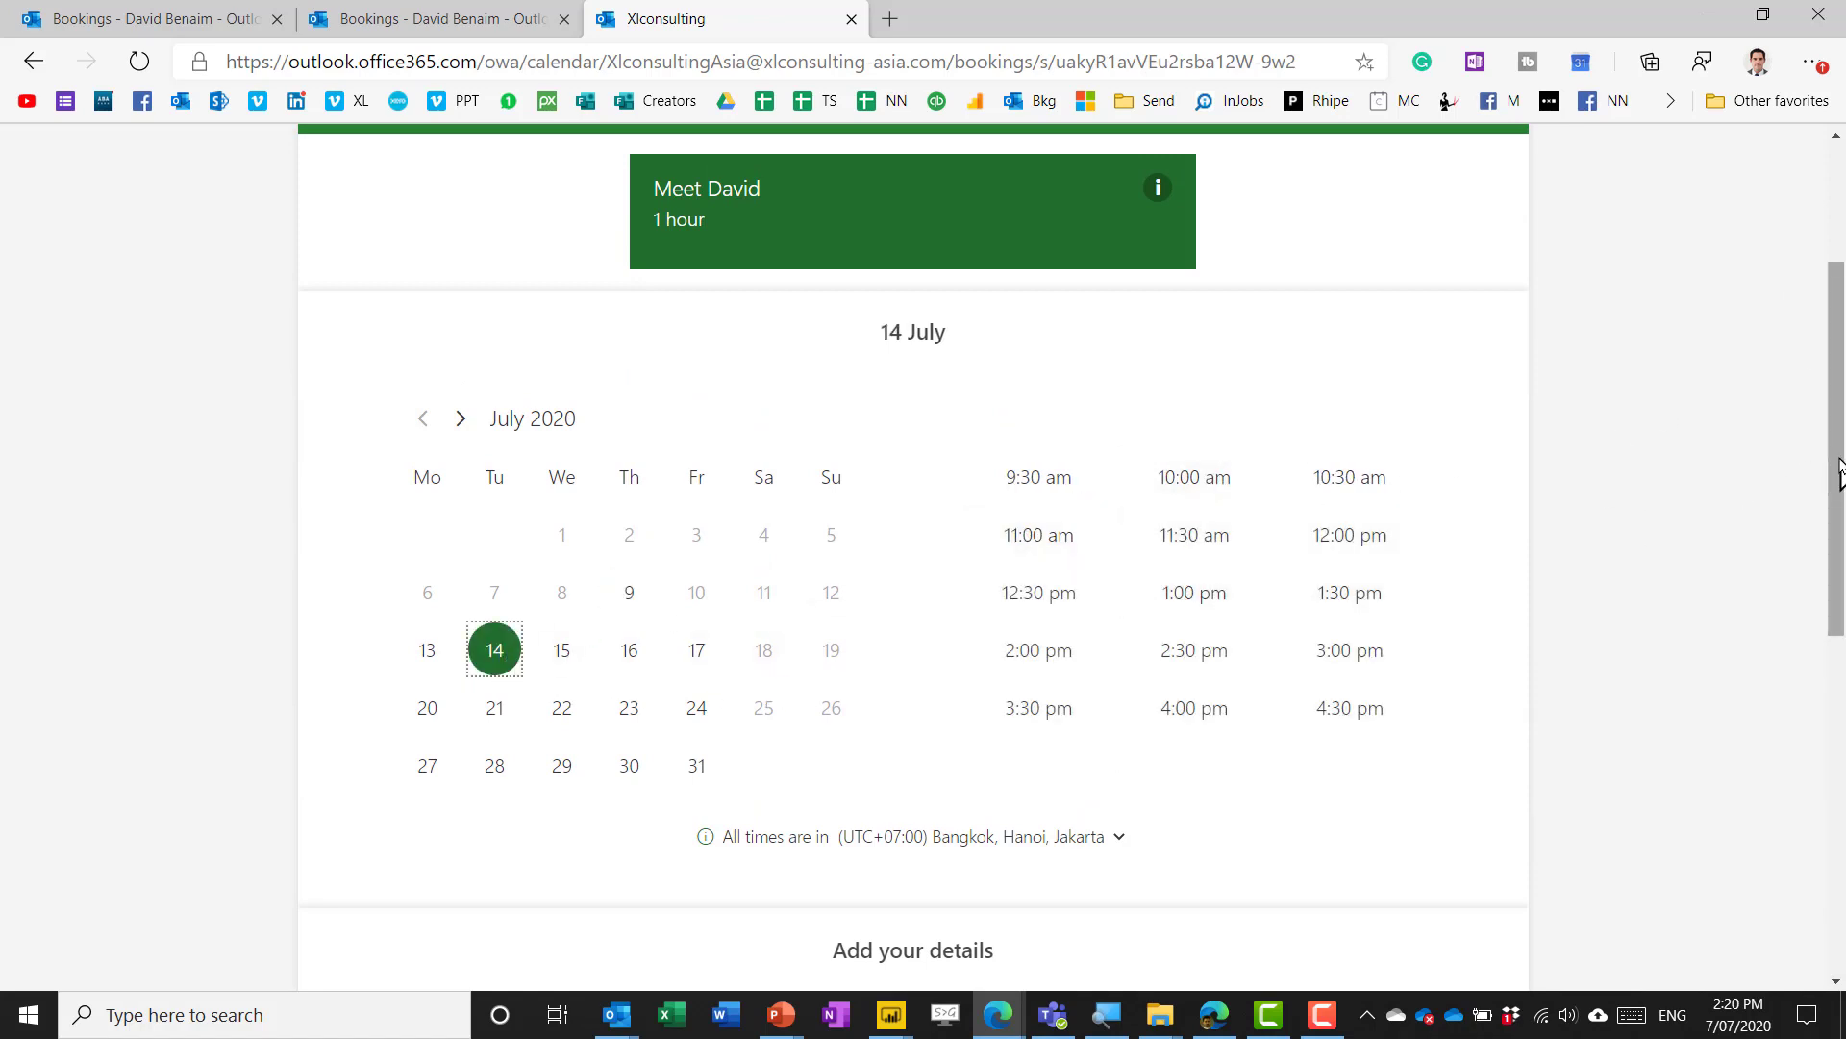
{"action": "left_click_drag", "start_coordinate": [1840, 476], "coordinate": [1841, 688]}
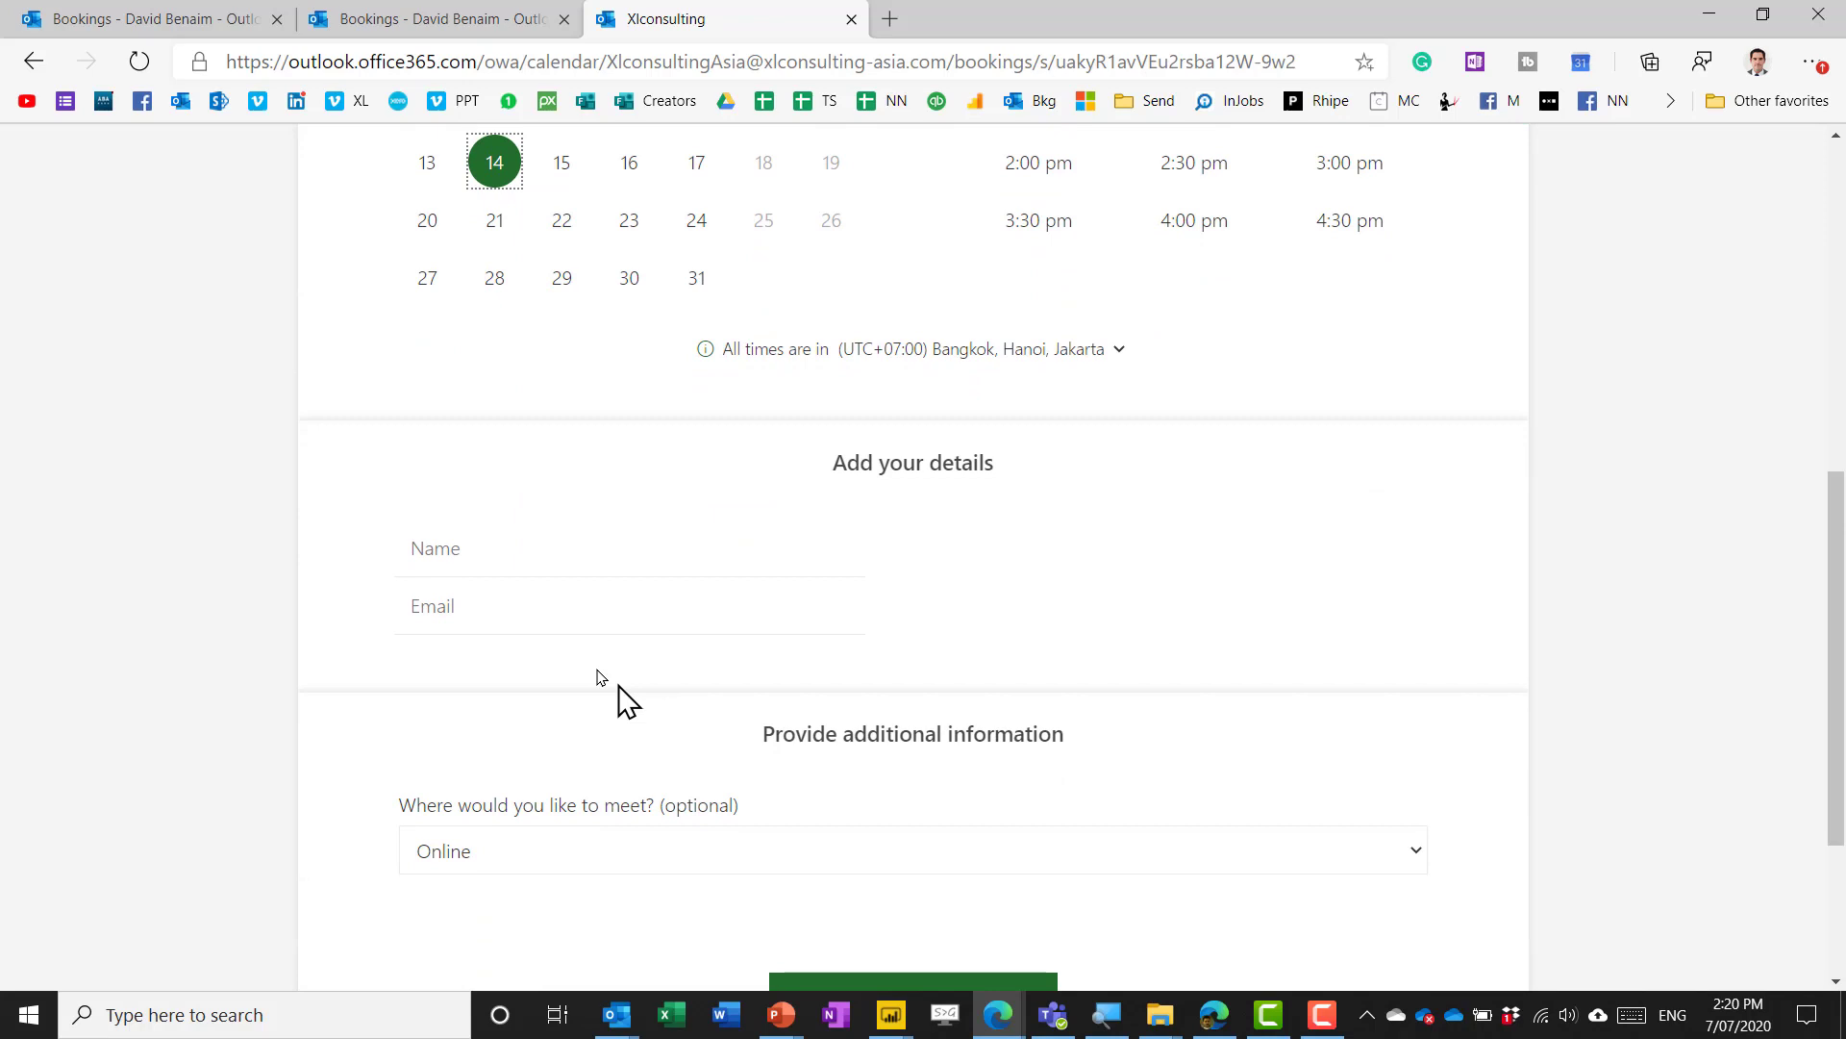
{"action": "scroll", "coordinate": [1196, 841], "scroll_direction": "down", "scroll_amount": 3}
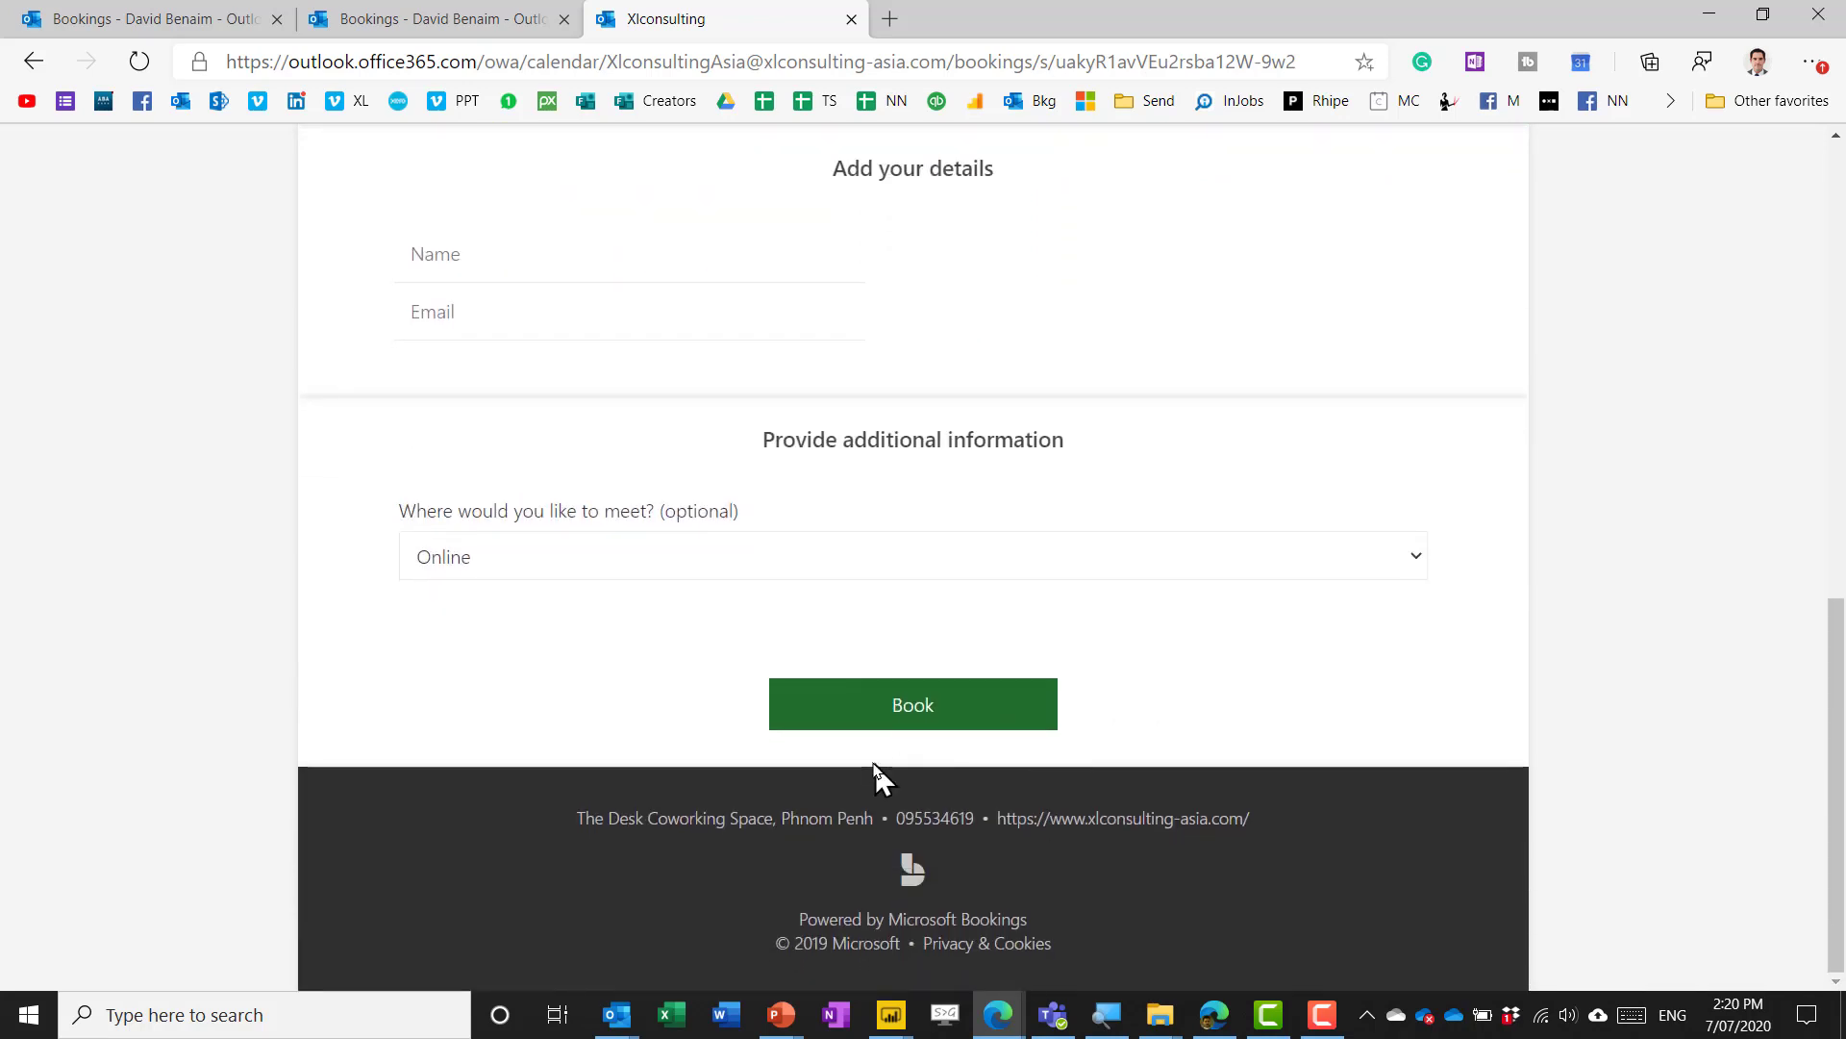
{"action": "left_click_drag", "start_coordinate": [1839, 630], "coordinate": [1839, 144]}
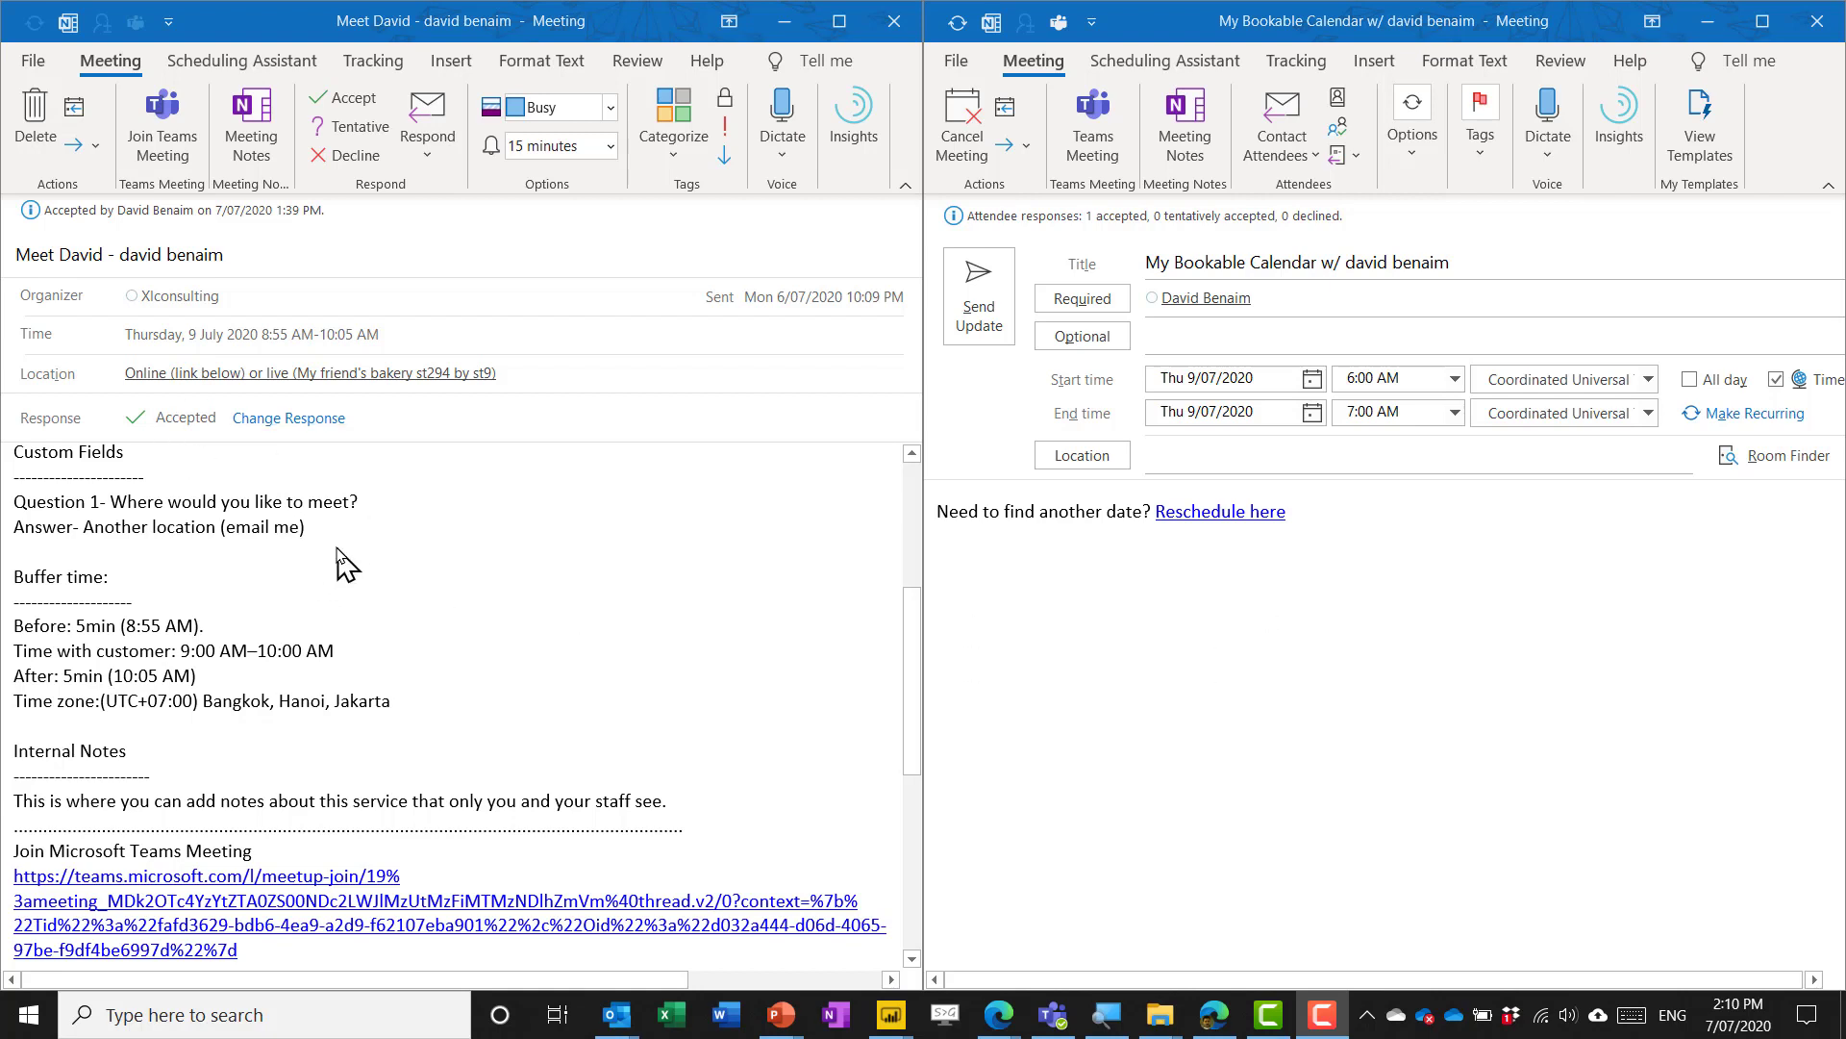
Arrange the Bookings and Doodle Outlook meetings side by side, showing the booking's Customer Info and buffers
{"action": "left_click", "coordinate": [1523, 601]}
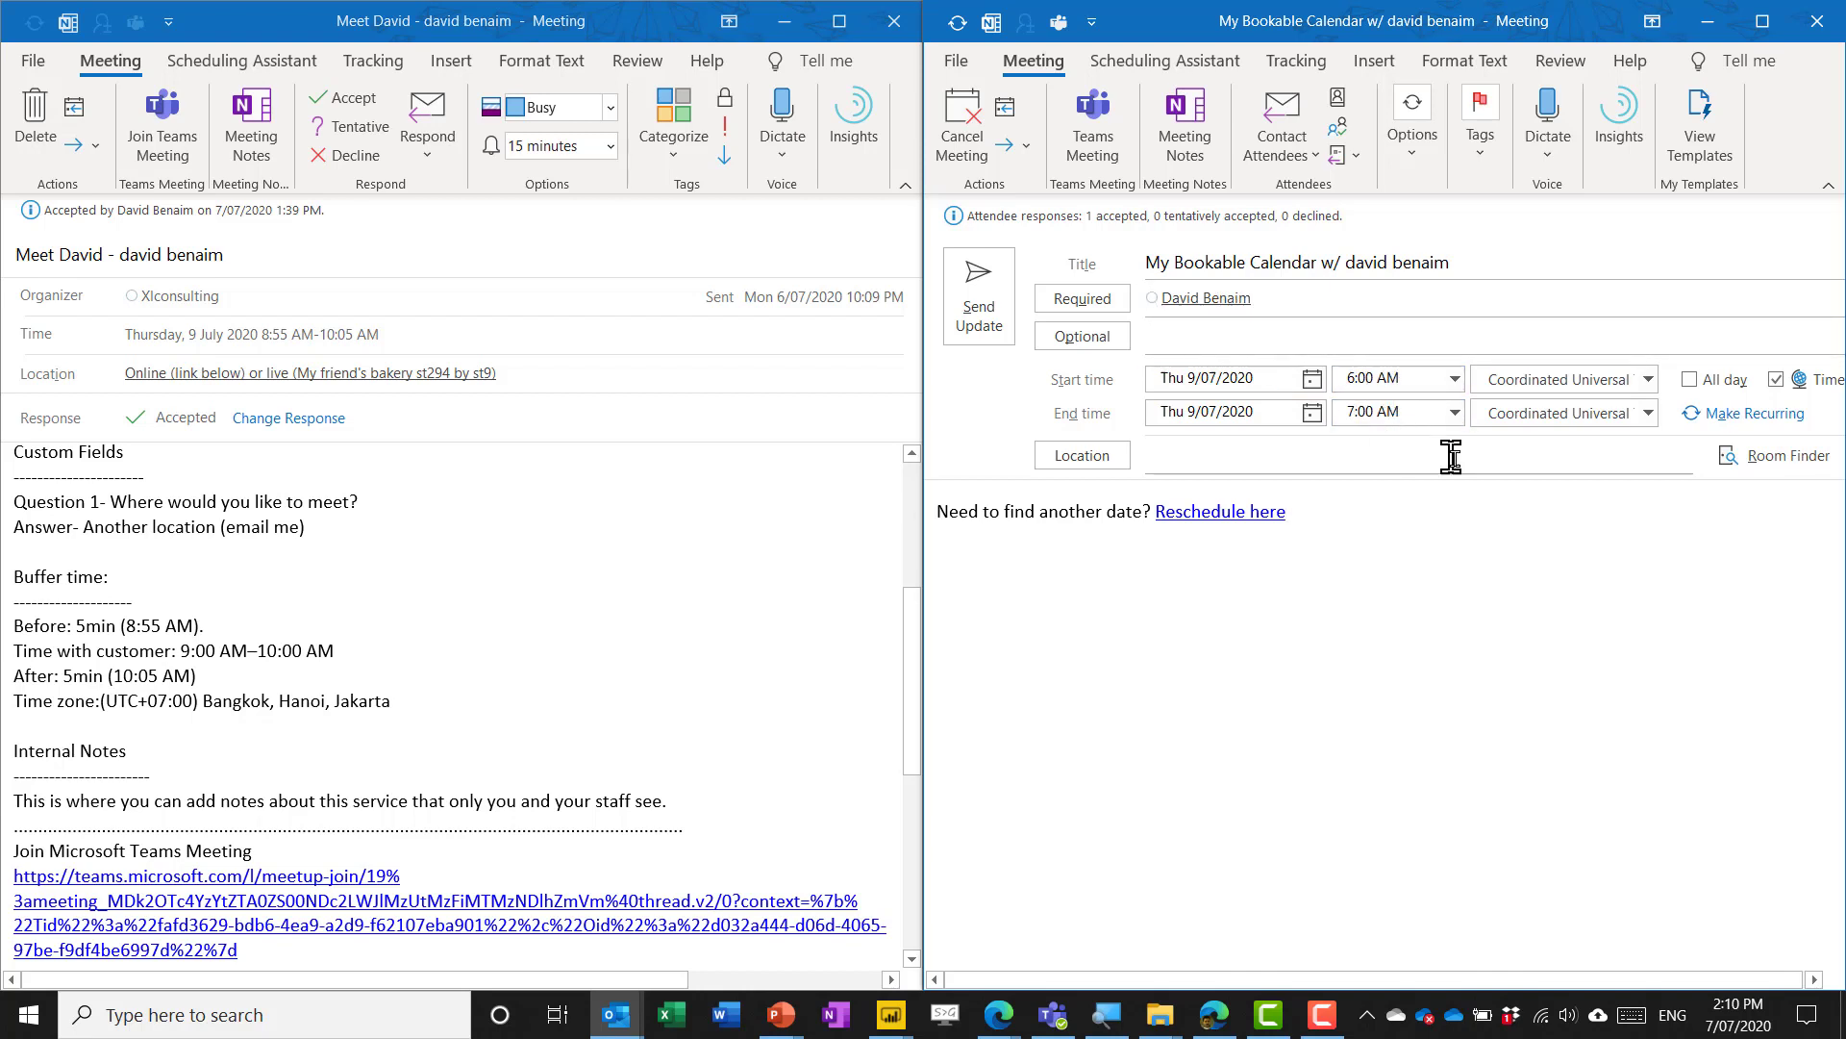
{"action": "left_click", "coordinate": [444, 657]}
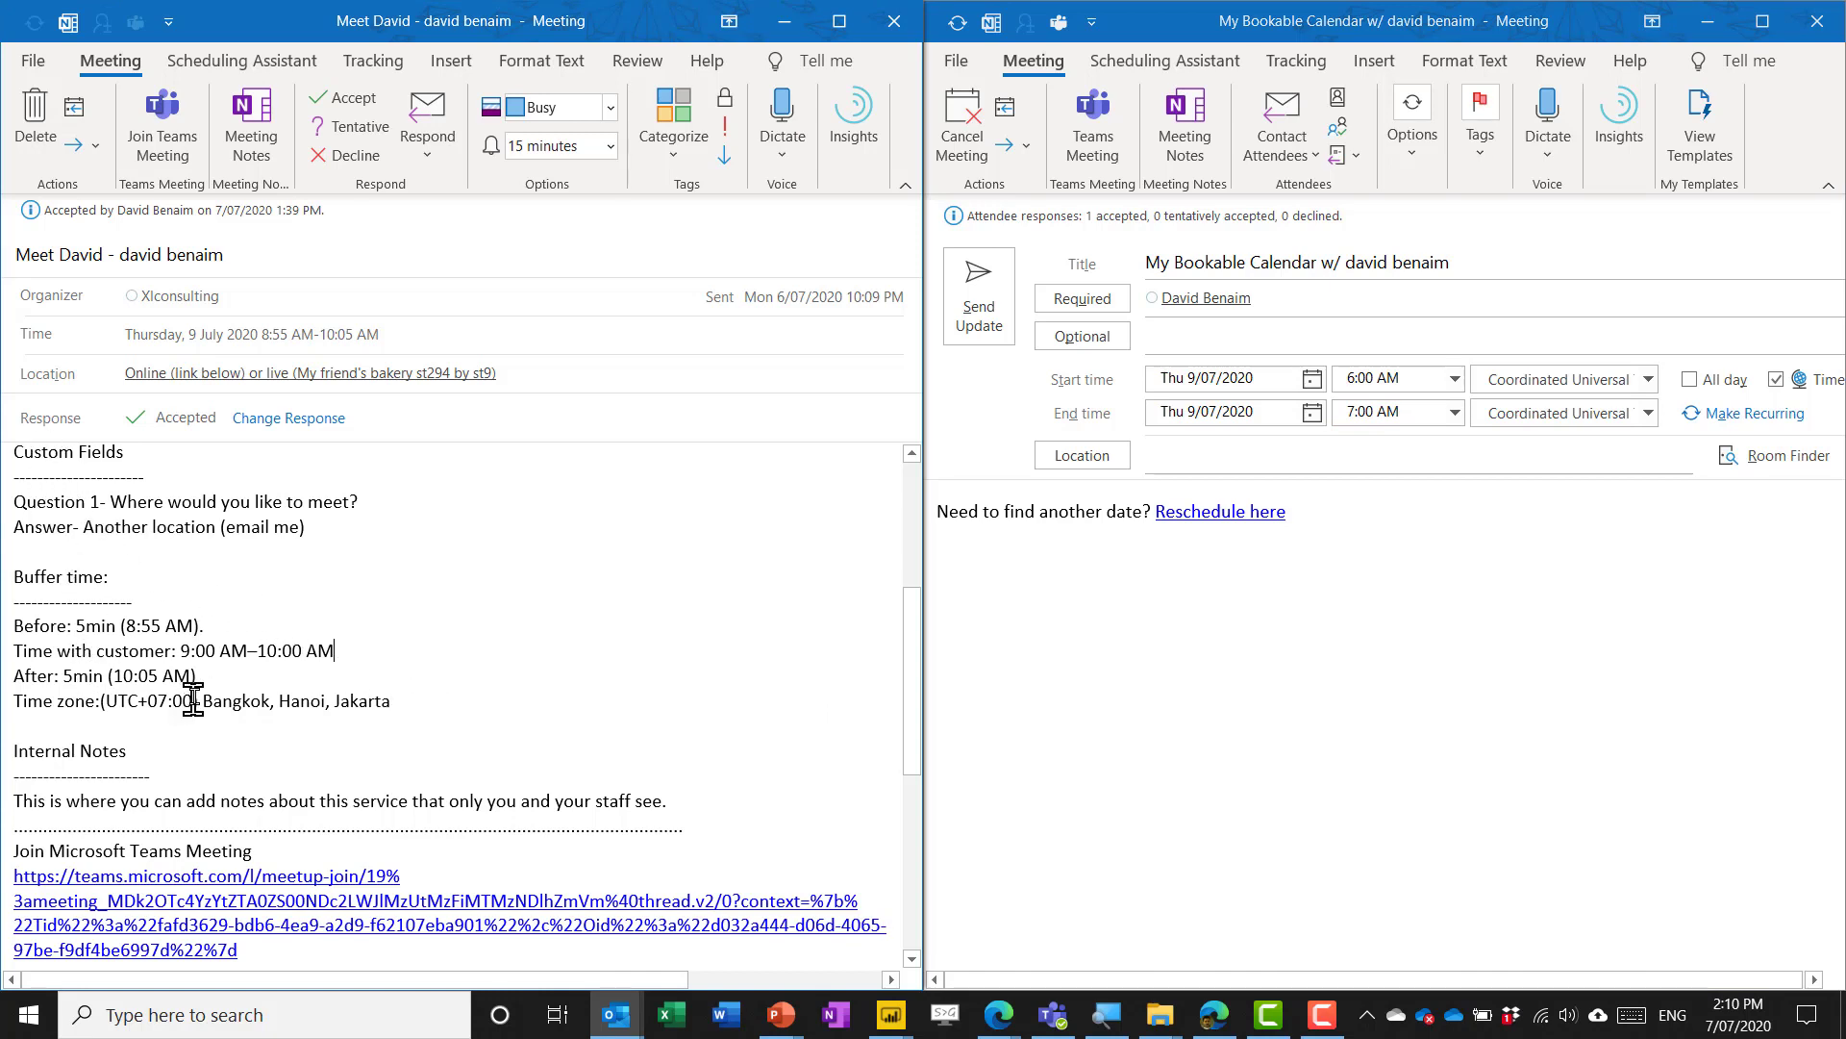
{"action": "left_click_drag", "start_coordinate": [913, 679], "coordinate": [899, 524]}
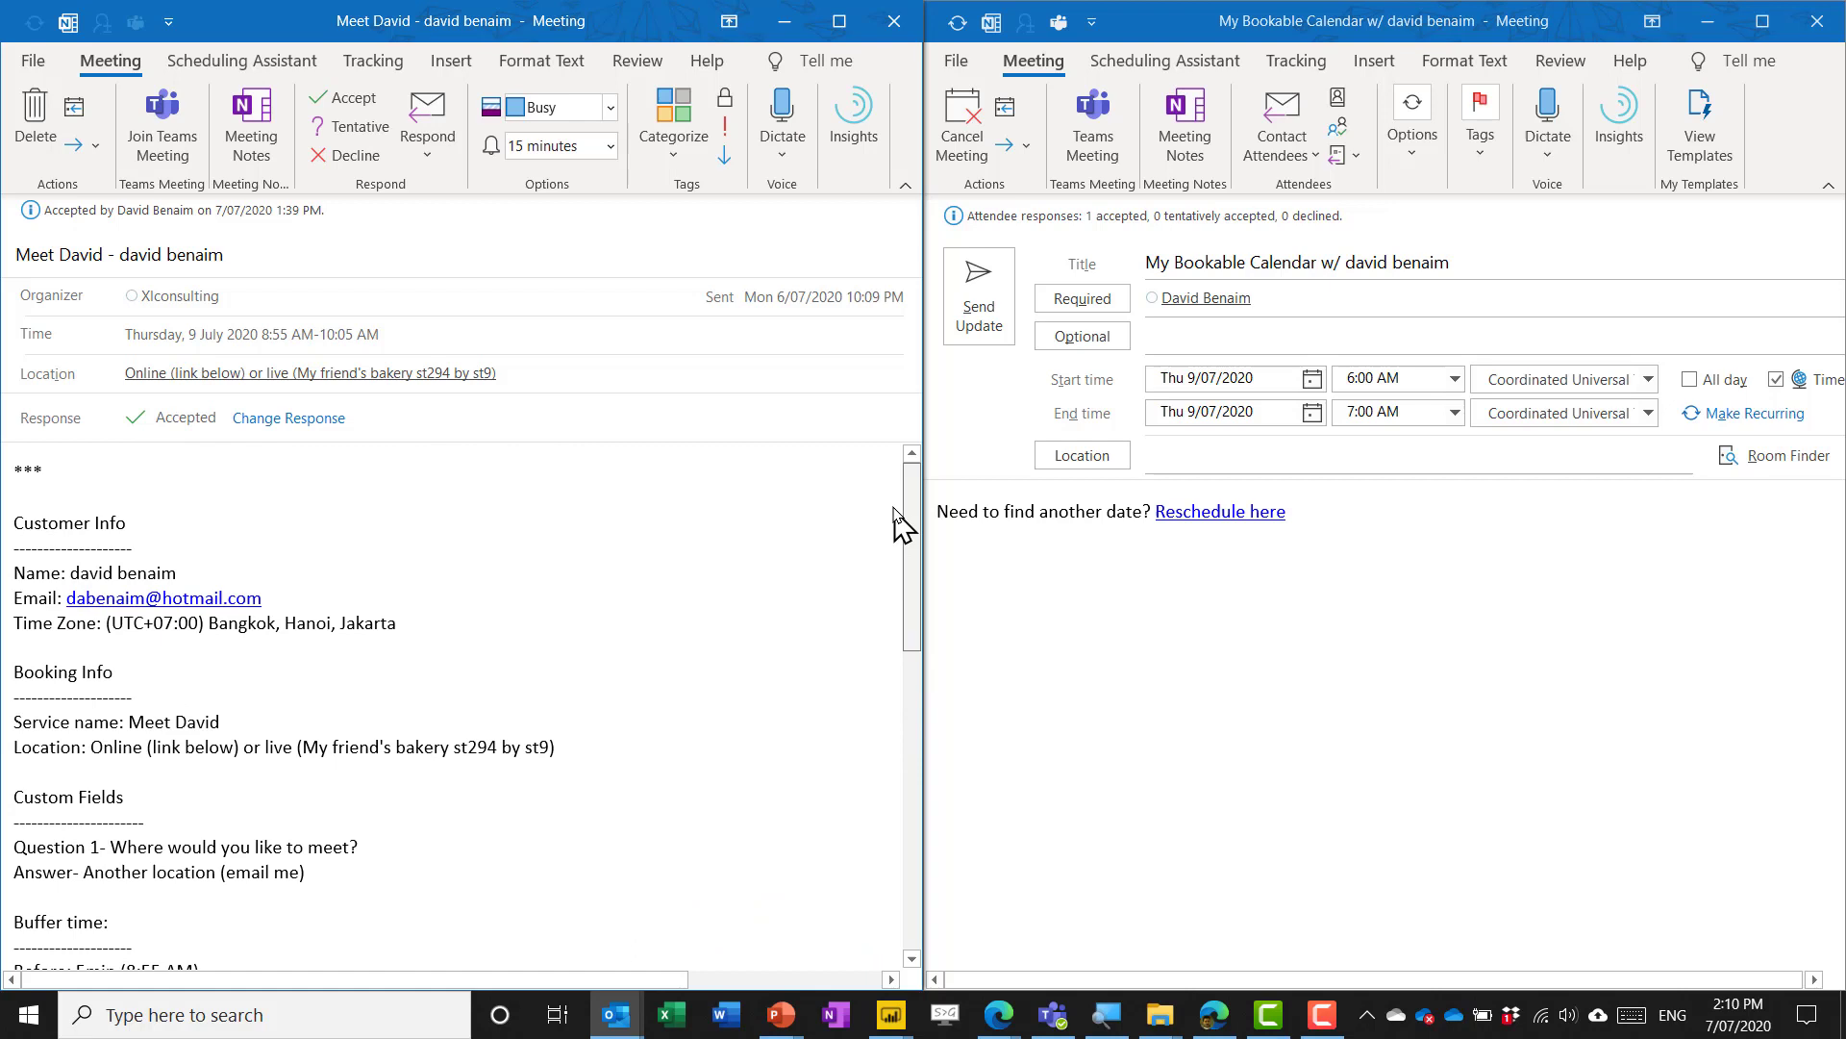
{"action": "left_click_drag", "start_coordinate": [264, 598], "coordinate": [53, 620]}
{"action": "left_click", "coordinate": [451, 832]}
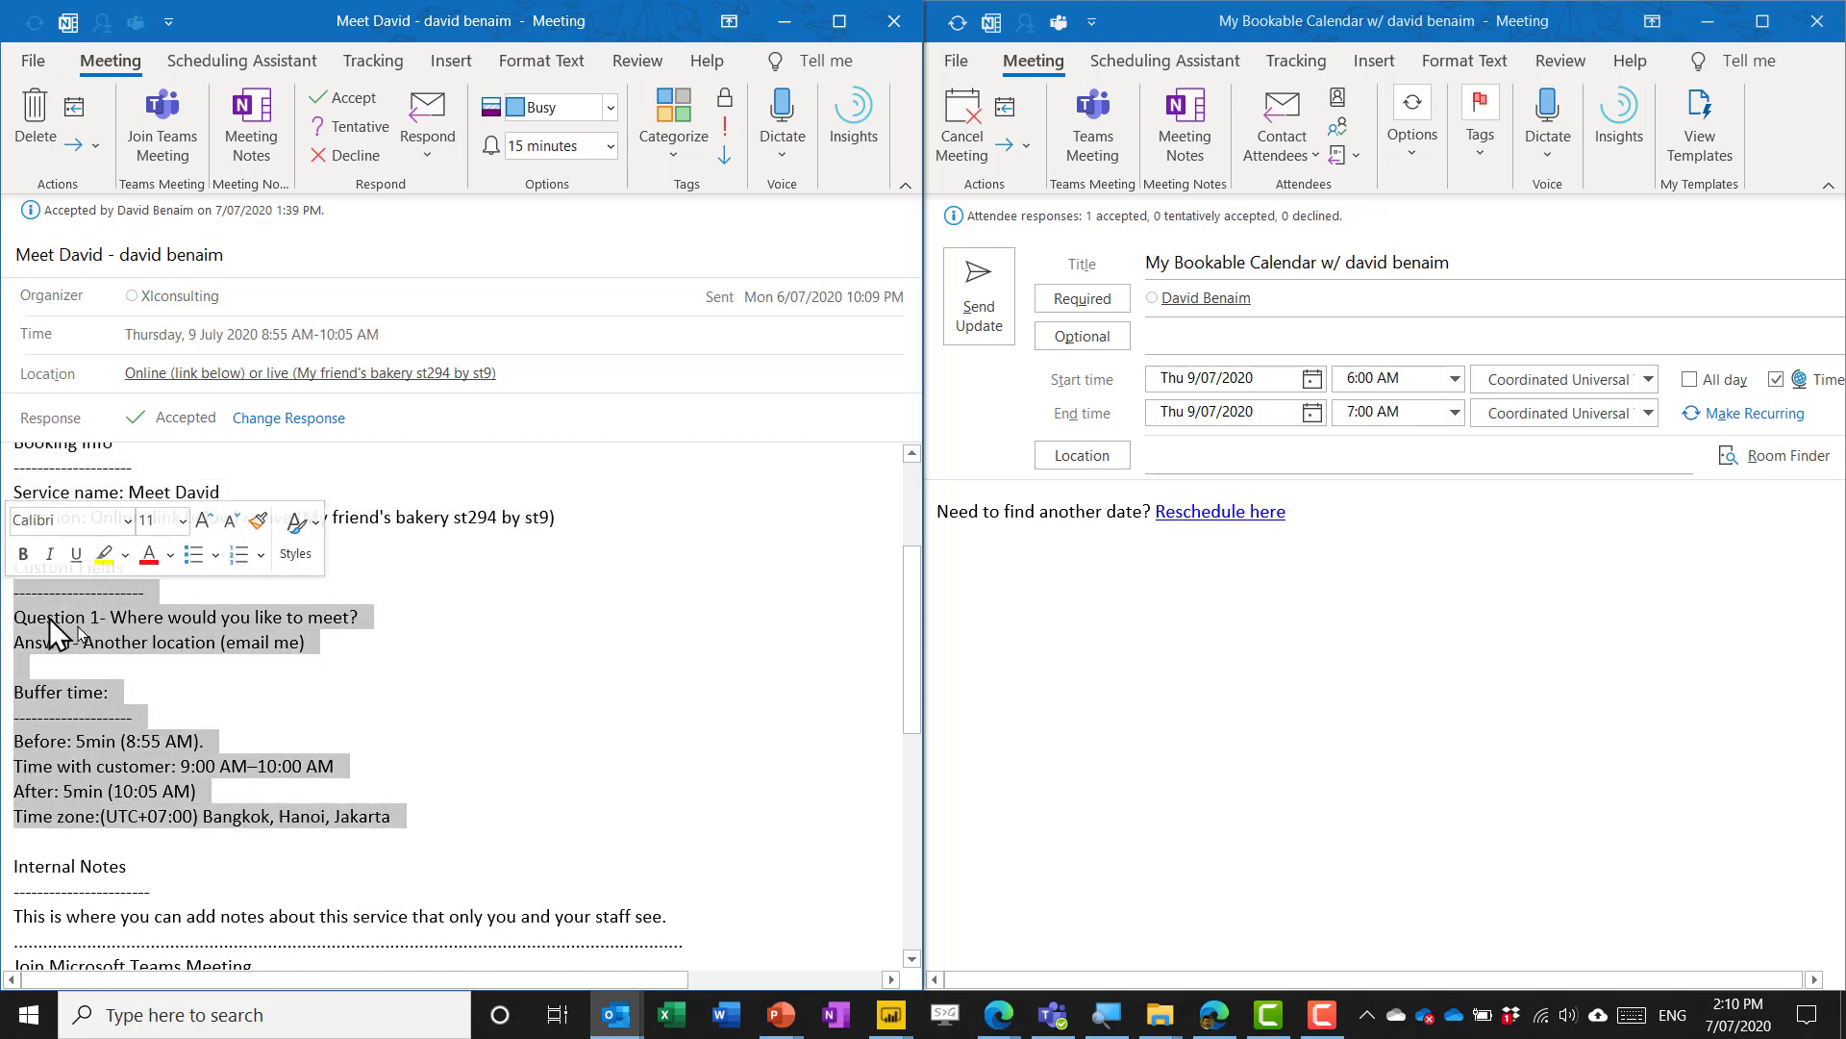
{"action": "left_click", "coordinate": [490, 698]}
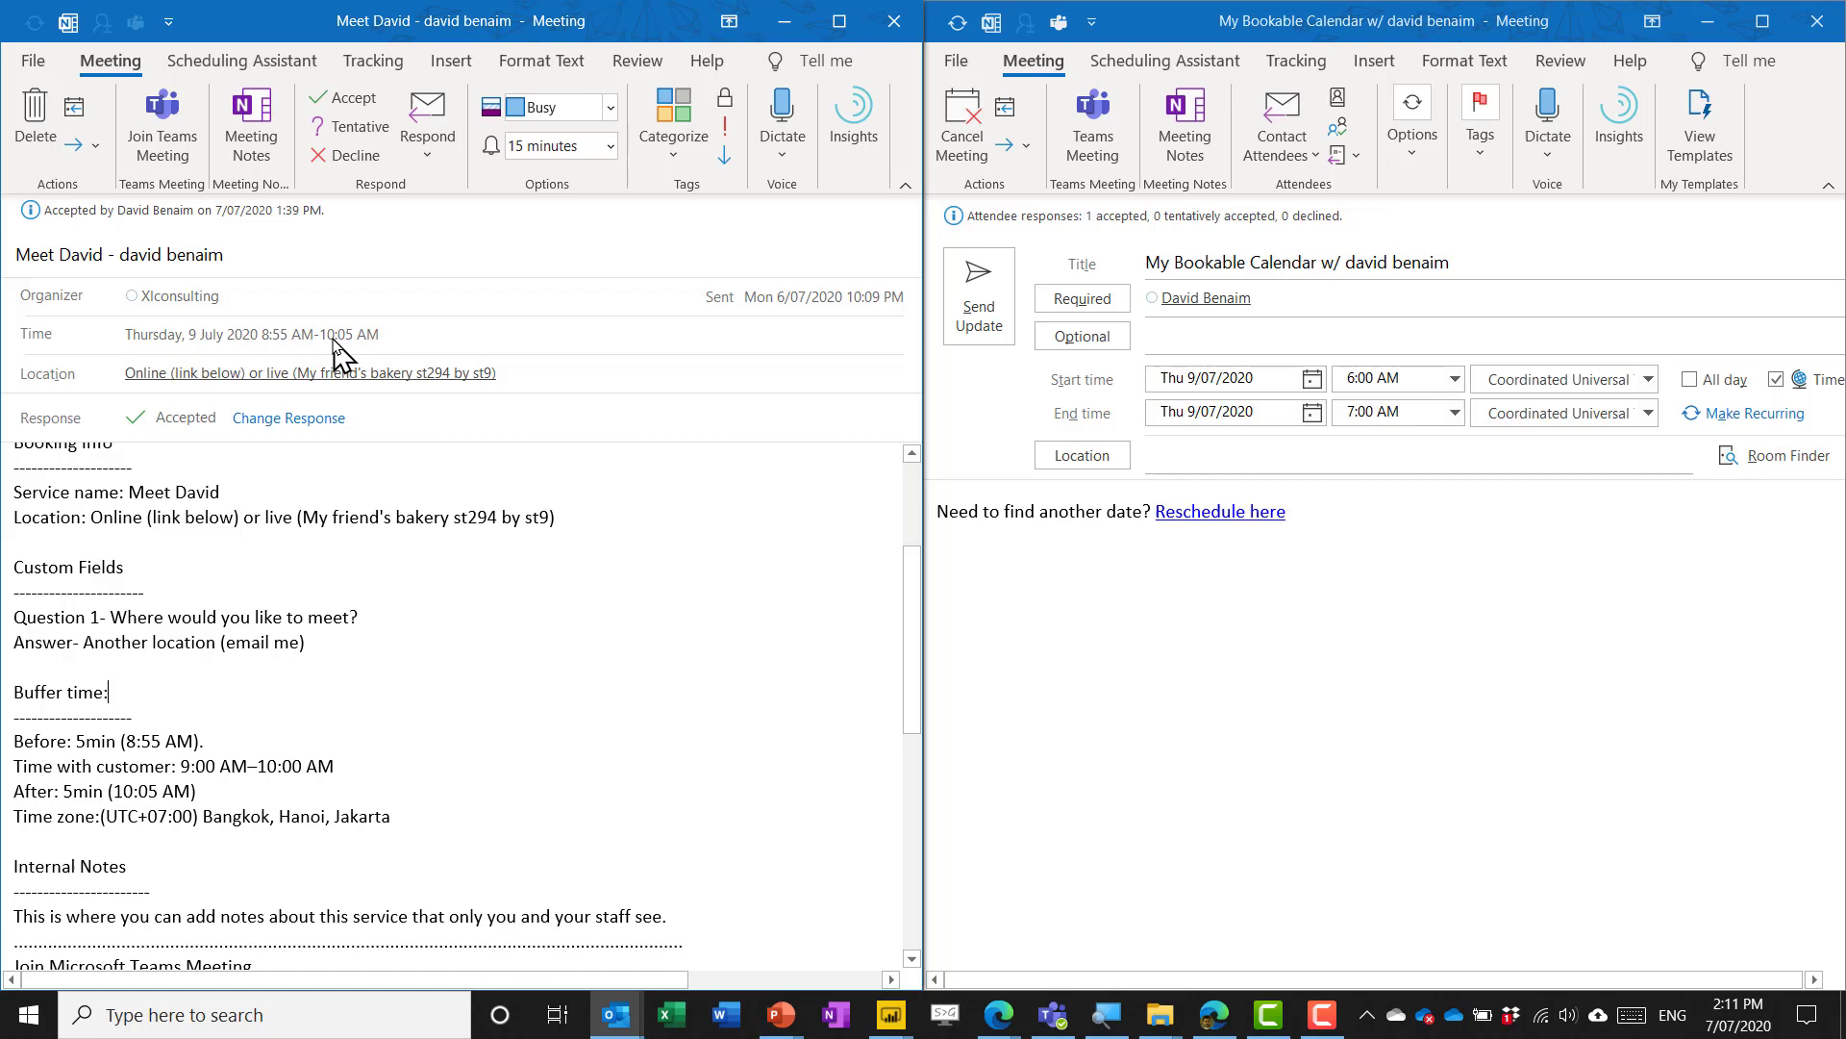
{"action": "left_click_drag", "start_coordinate": [14, 762], "coordinate": [477, 811]}
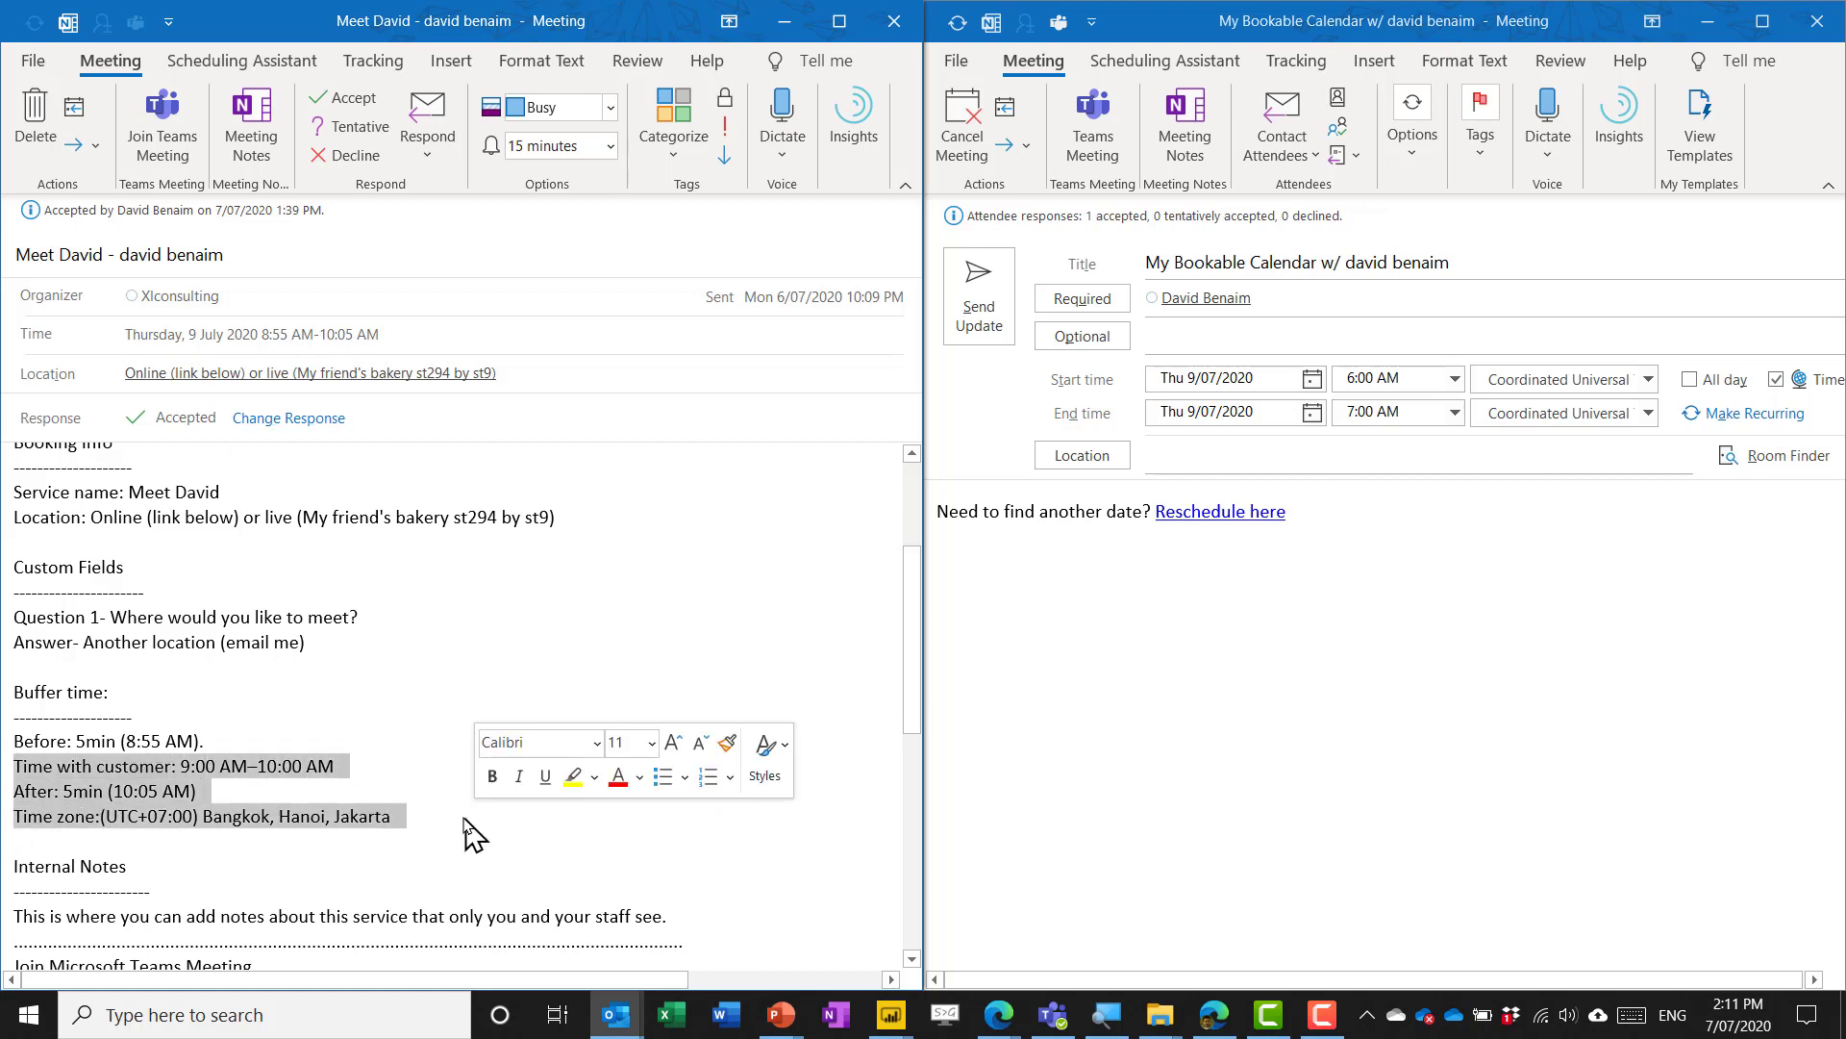
{"action": "left_click", "coordinate": [450, 820]}
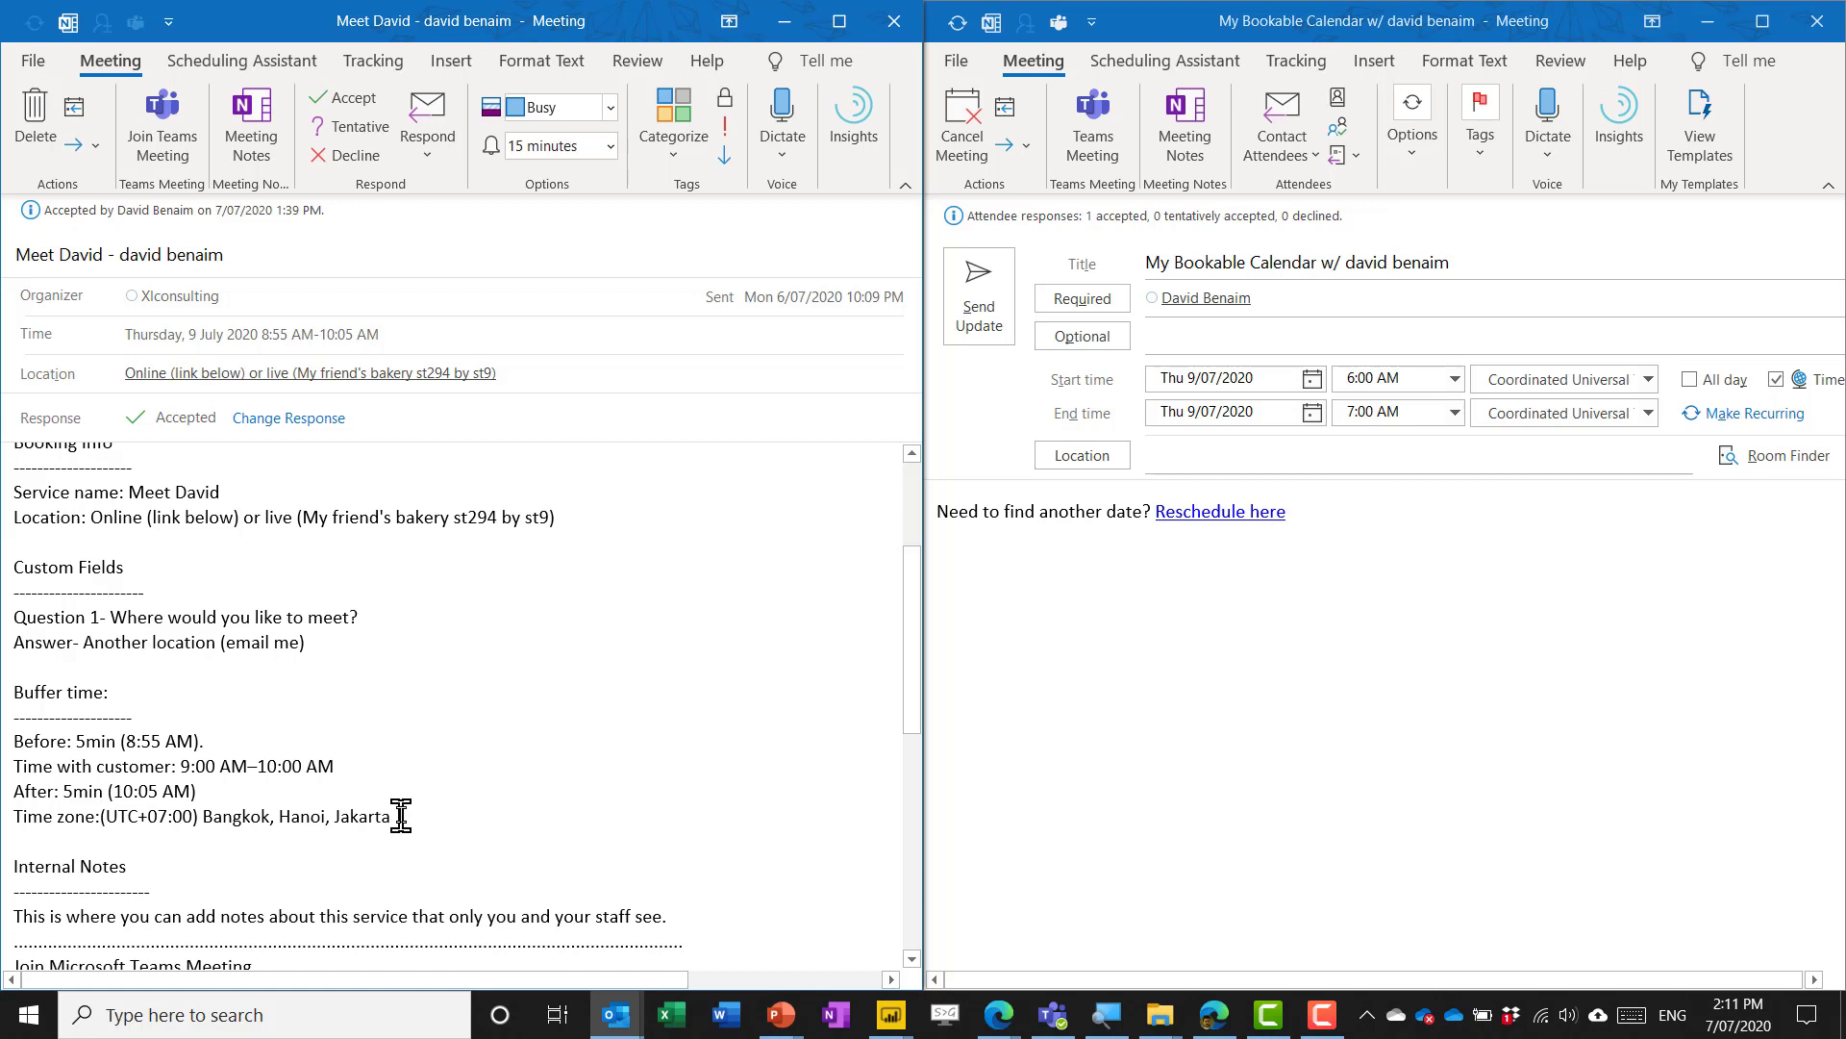
{"action": "mouse_move", "coordinate": [401, 815]}
{"action": "left_mouse_down"}
{"action": "mouse_move", "coordinate": [67, 589]}
{"action": "mouse_move", "coordinate": [22, 468]}
{"action": "mouse_move", "coordinate": [46, 658]}
{"action": "mouse_move", "coordinate": [349, 776]}
{"action": "mouse_move", "coordinate": [427, 827]}
{"action": "left_mouse_up"}
{"action": "left_click", "coordinate": [1346, 684]}
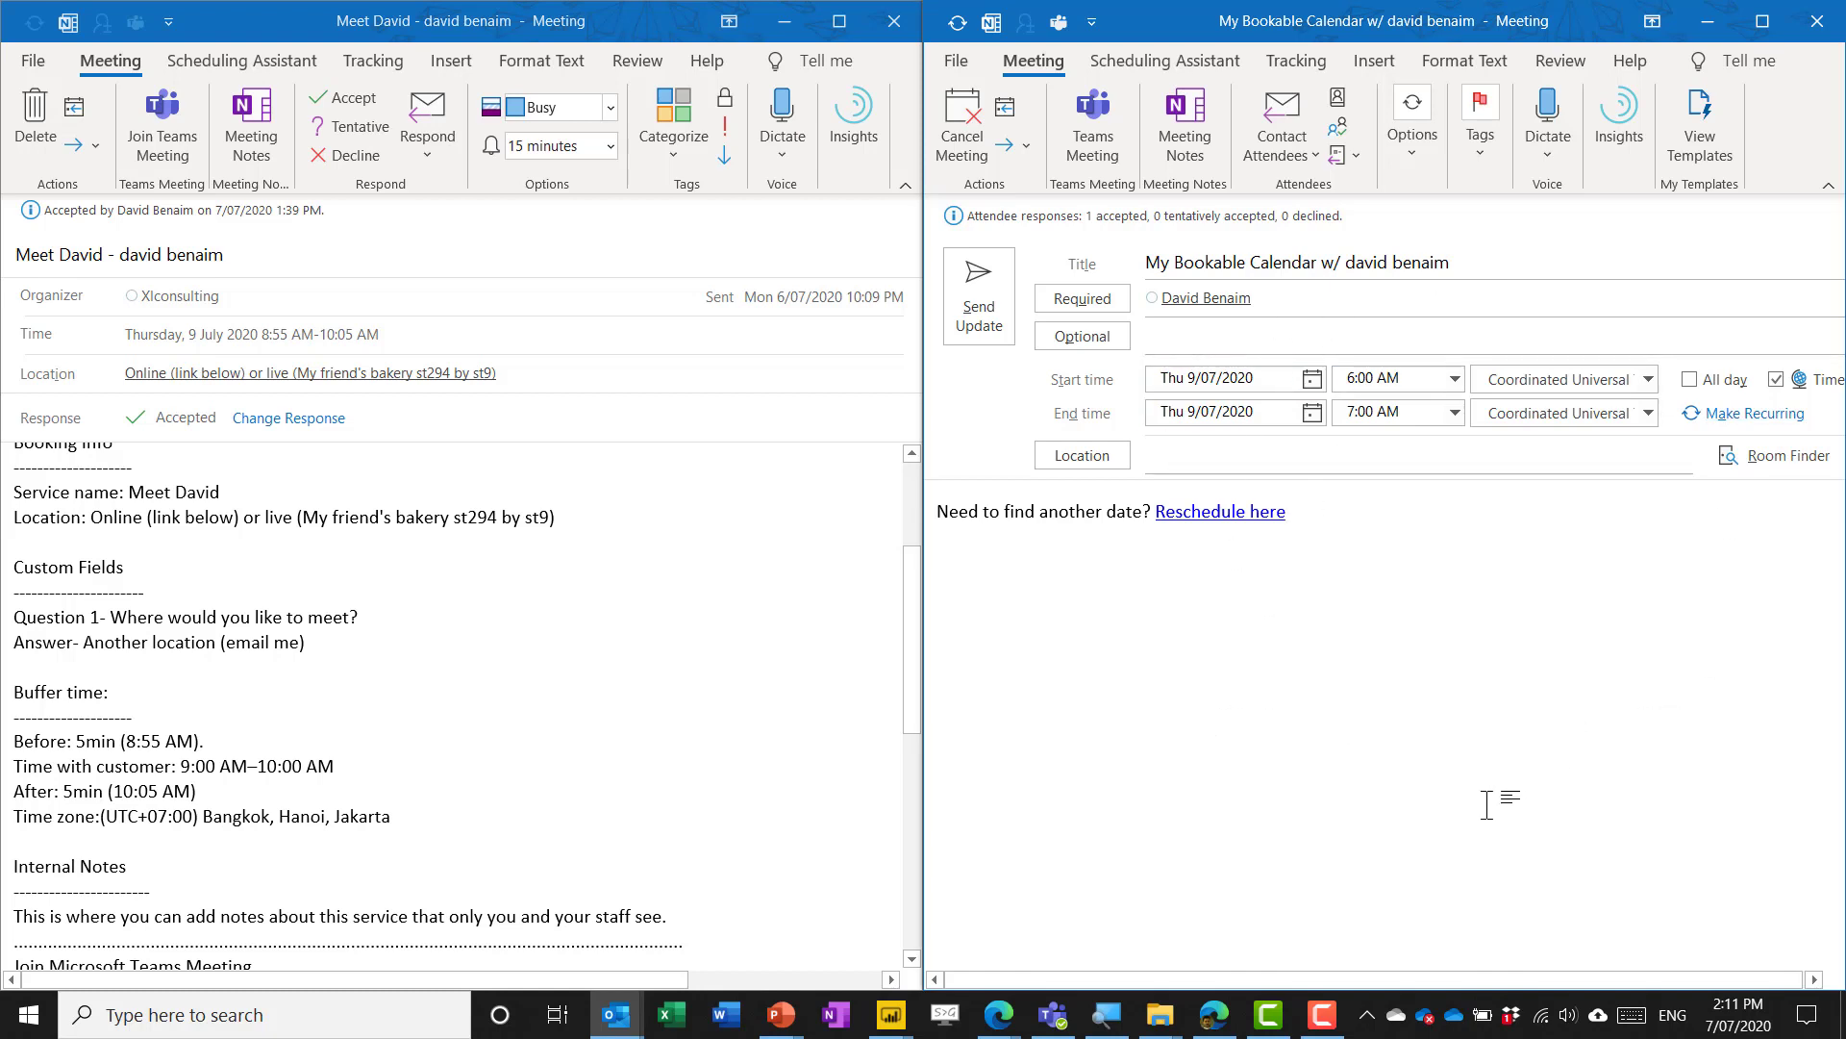
{"action": "key", "text": "F12"}
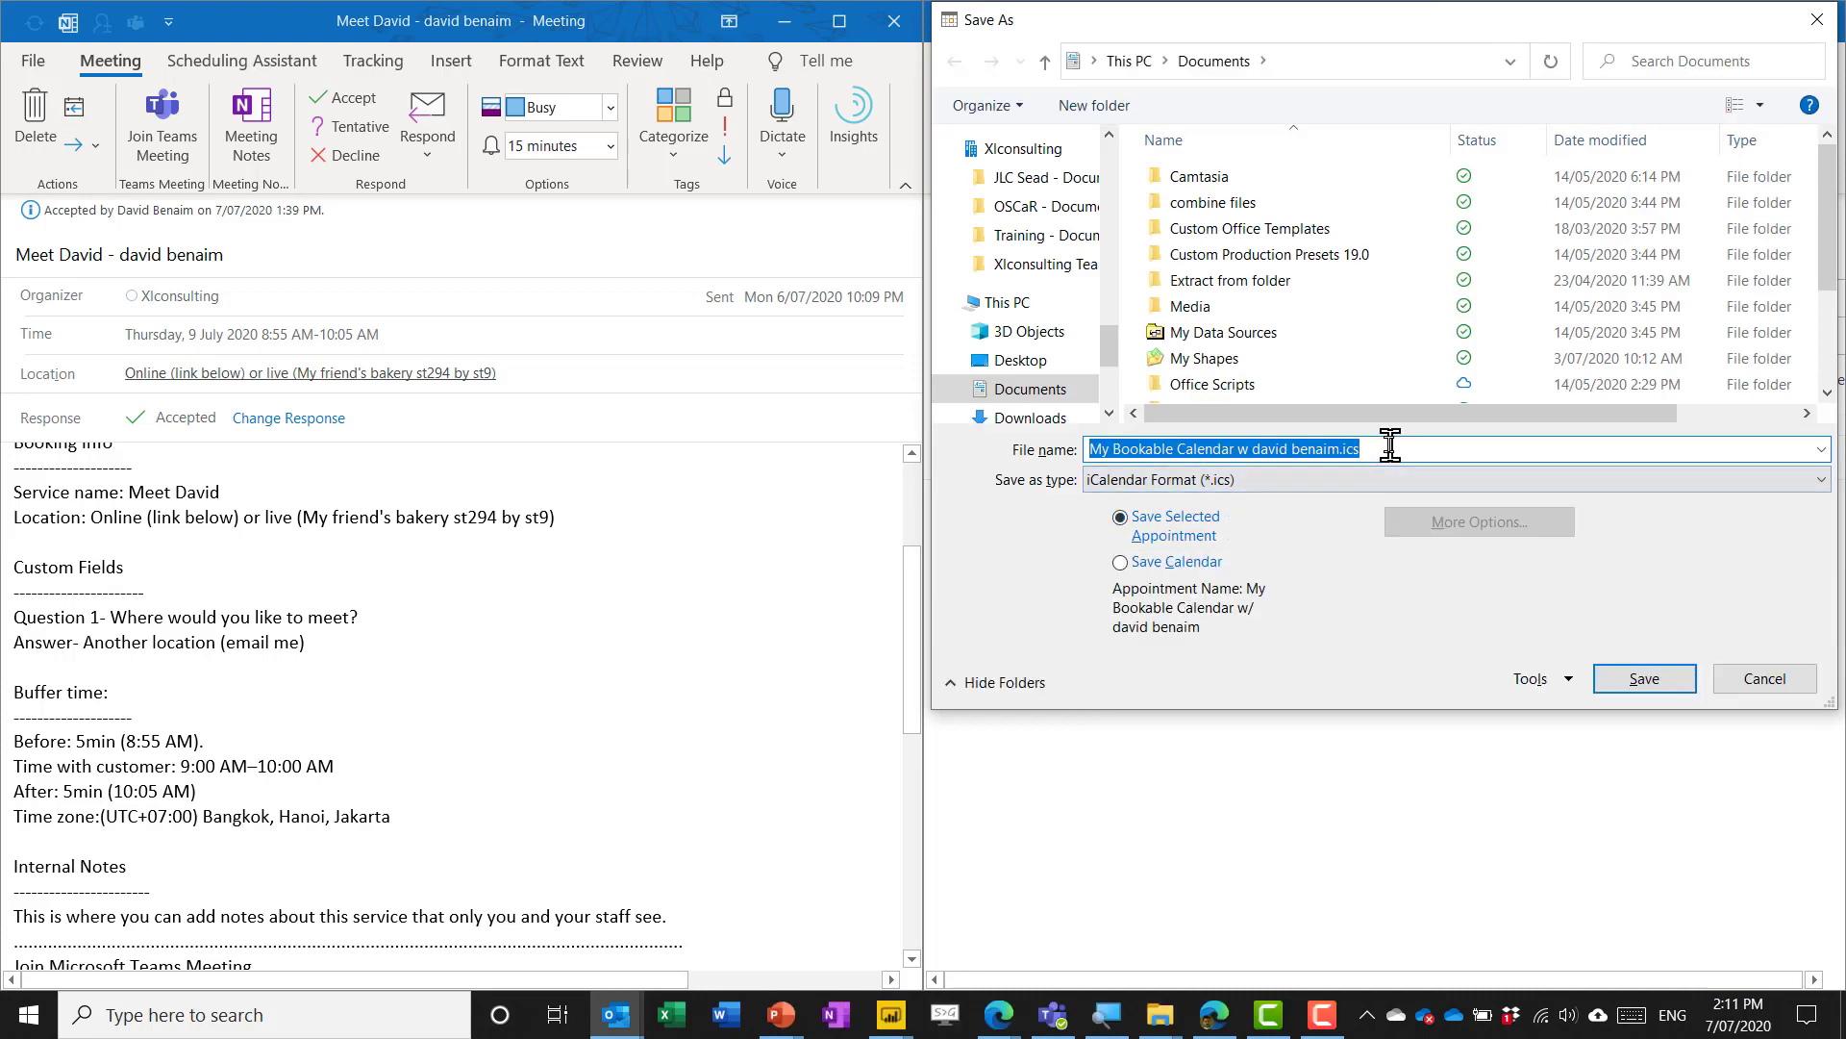
{"action": "left_click", "coordinate": [1738, 685]}
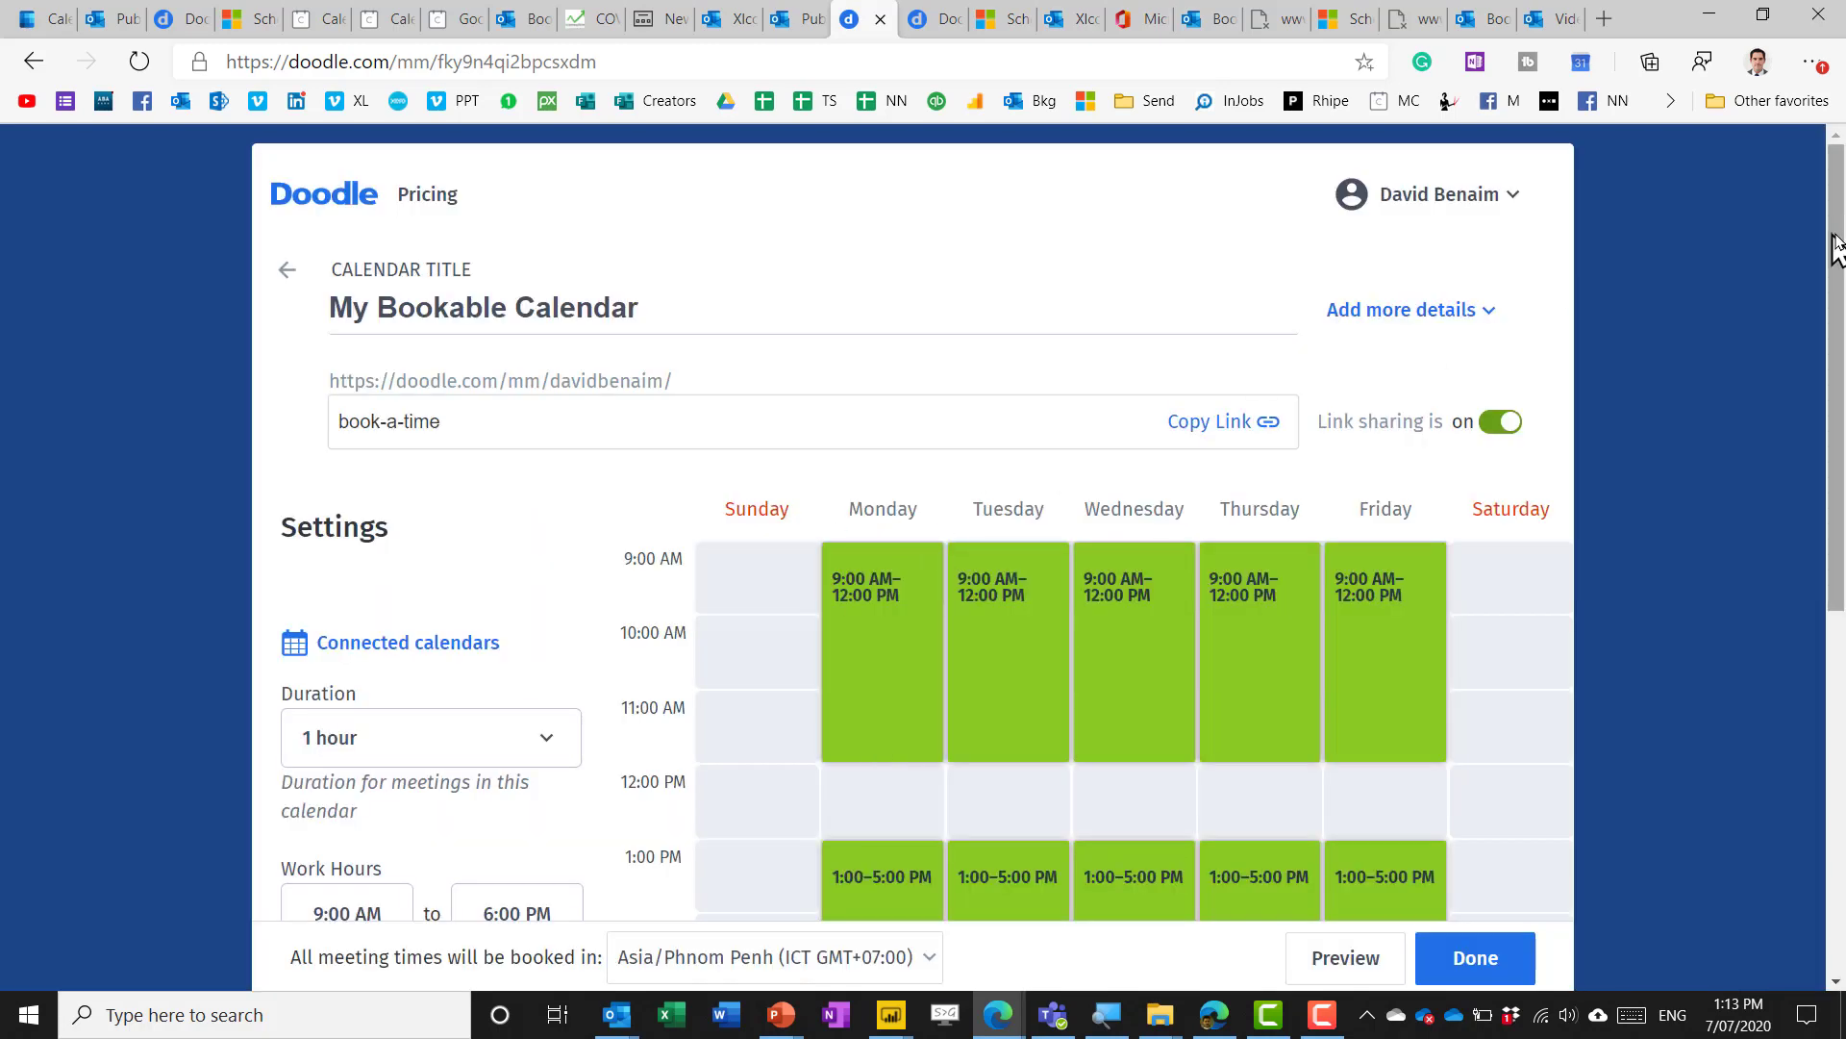
Review My Bookable Calendar's settings, leaving Future Horizon at 3 months
{"action": "left_click_drag", "start_coordinate": [1841, 245], "coordinate": [1838, 423]}
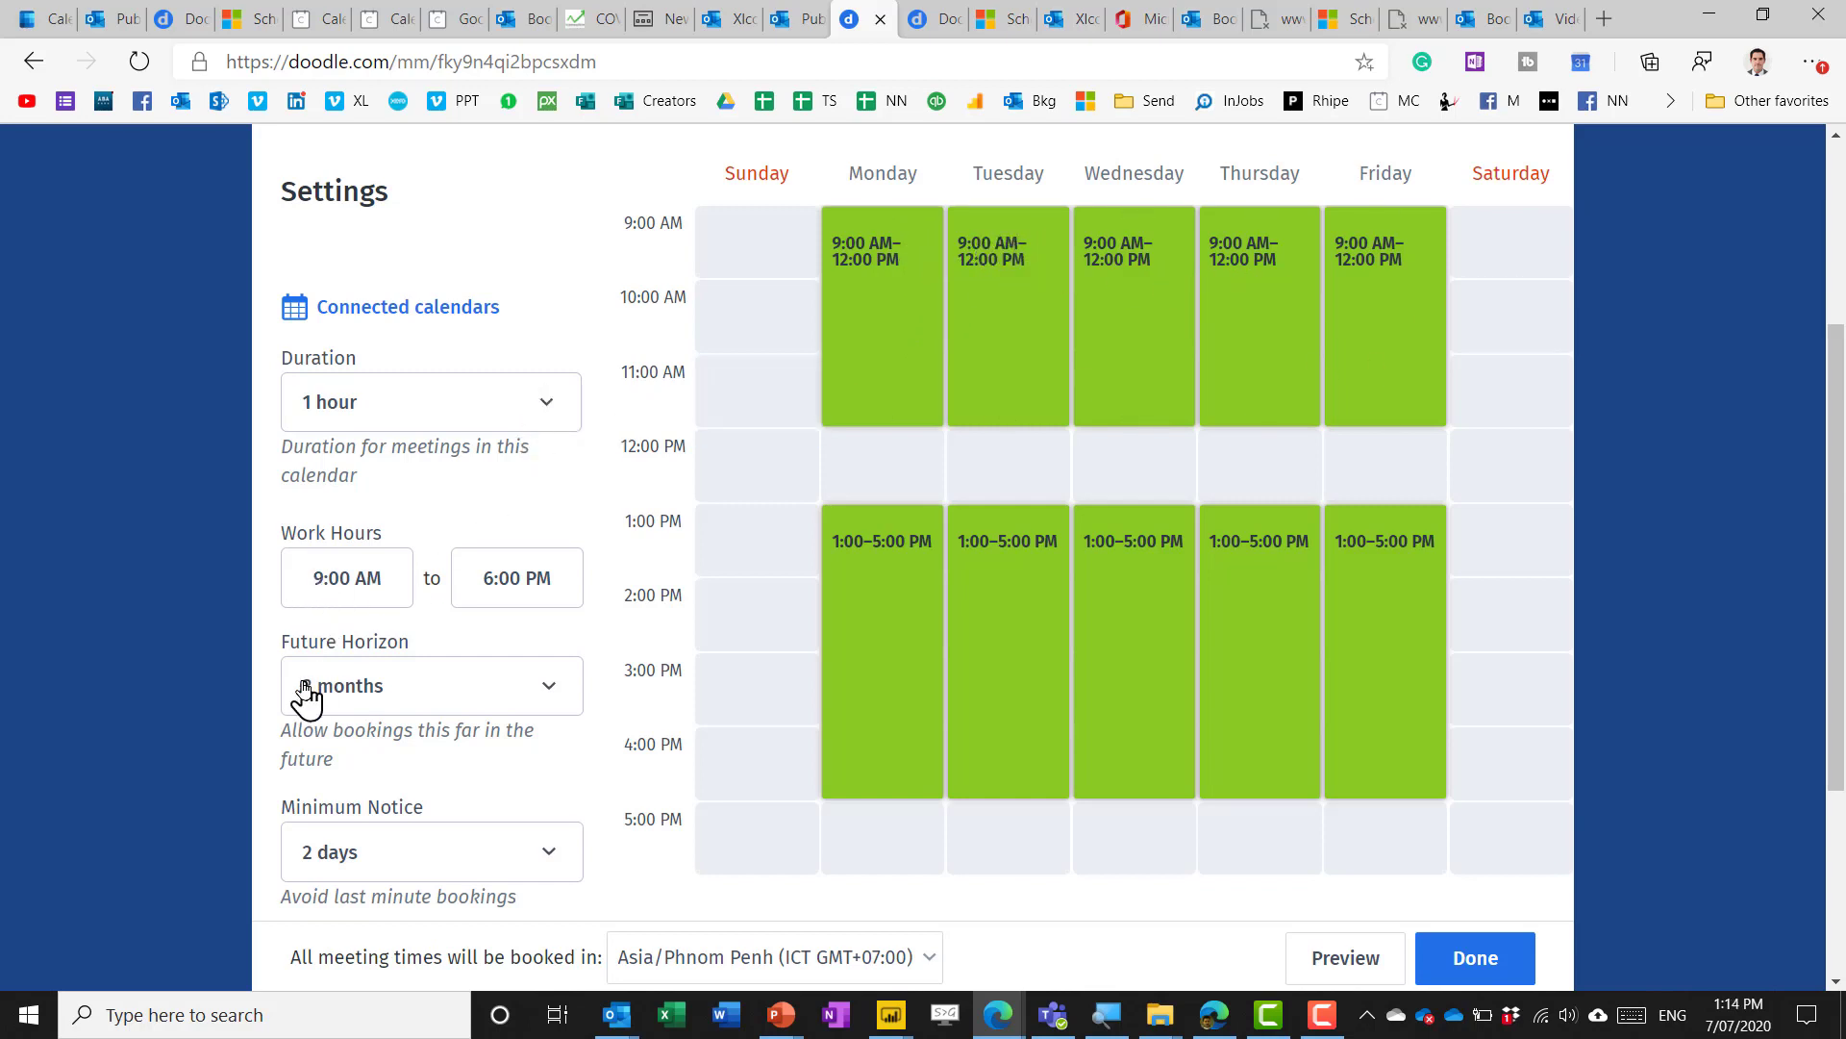
{"action": "left_click", "coordinate": [346, 687]}
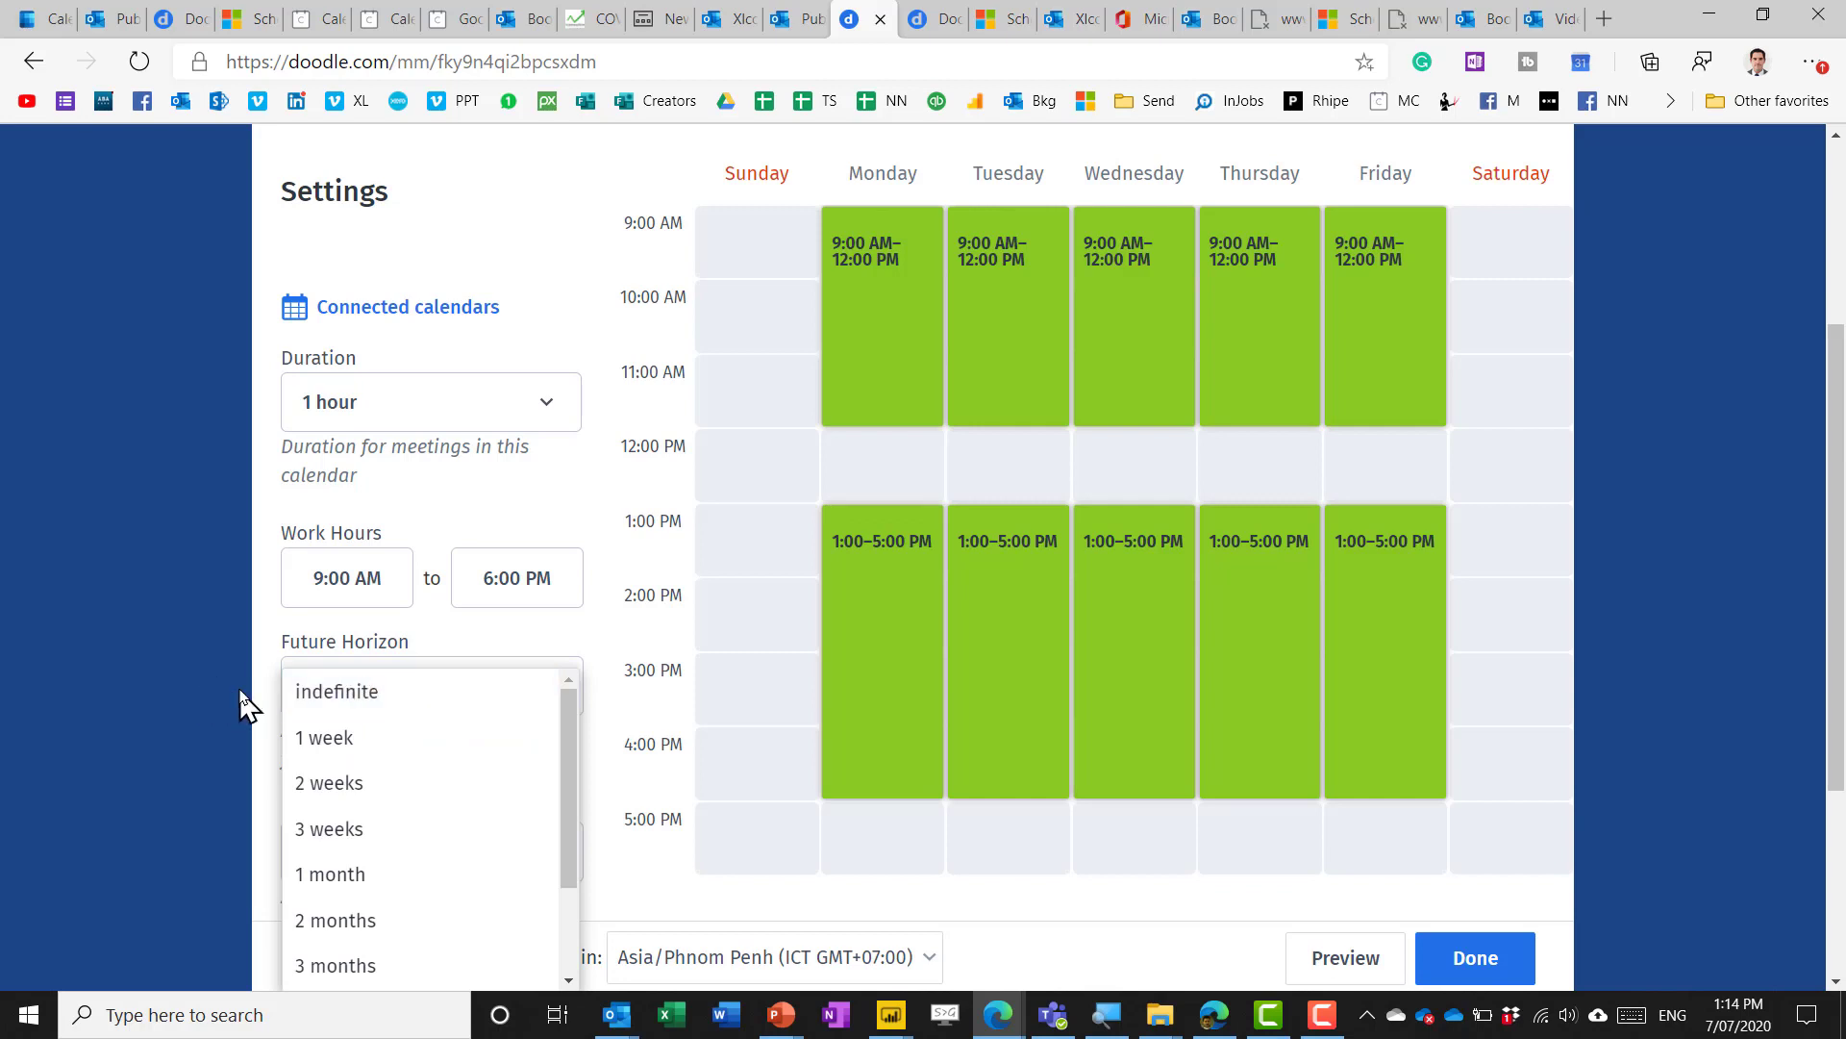
{"action": "left_click", "coordinate": [241, 720]}
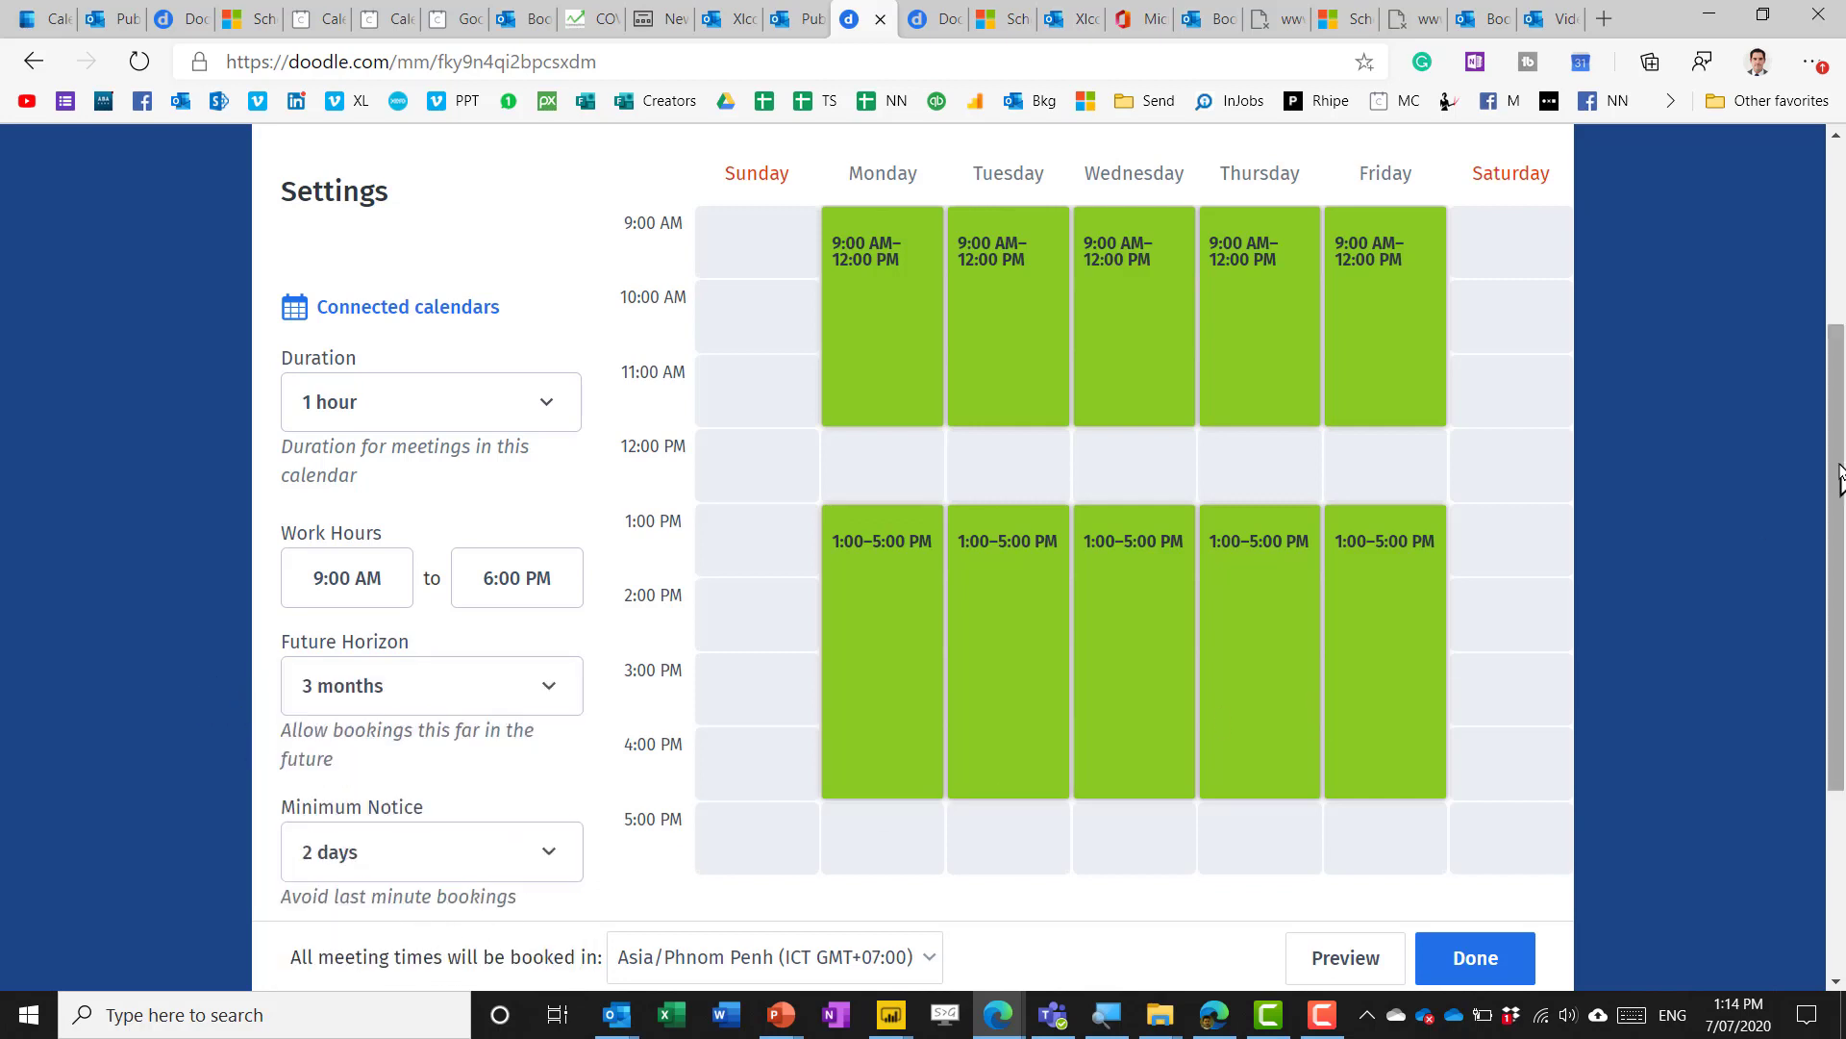
{"action": "left_click_drag", "start_coordinate": [1841, 480], "coordinate": [1843, 519]}
{"action": "scroll", "coordinate": [1842, 519], "scroll_direction": "down", "scroll_amount": 2}
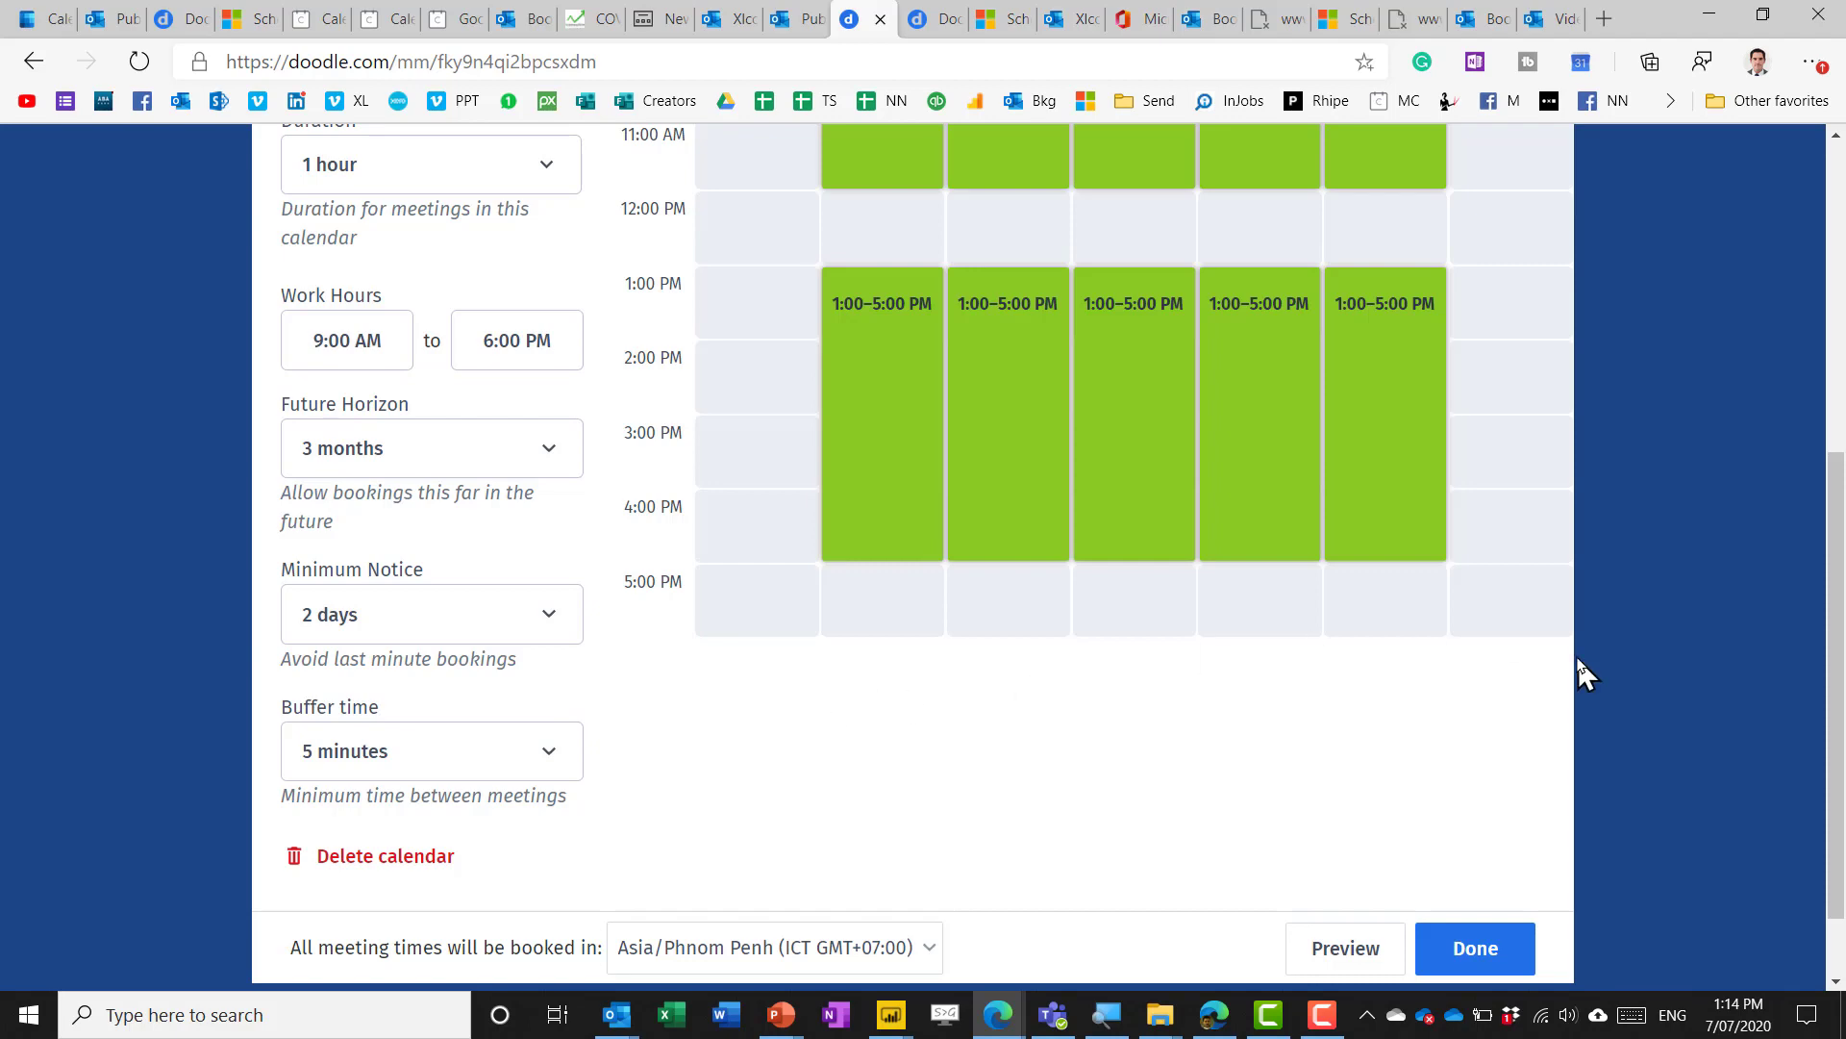
{"action": "scroll", "coordinate": [1325, 665], "scroll_direction": "up", "scroll_amount": 6}
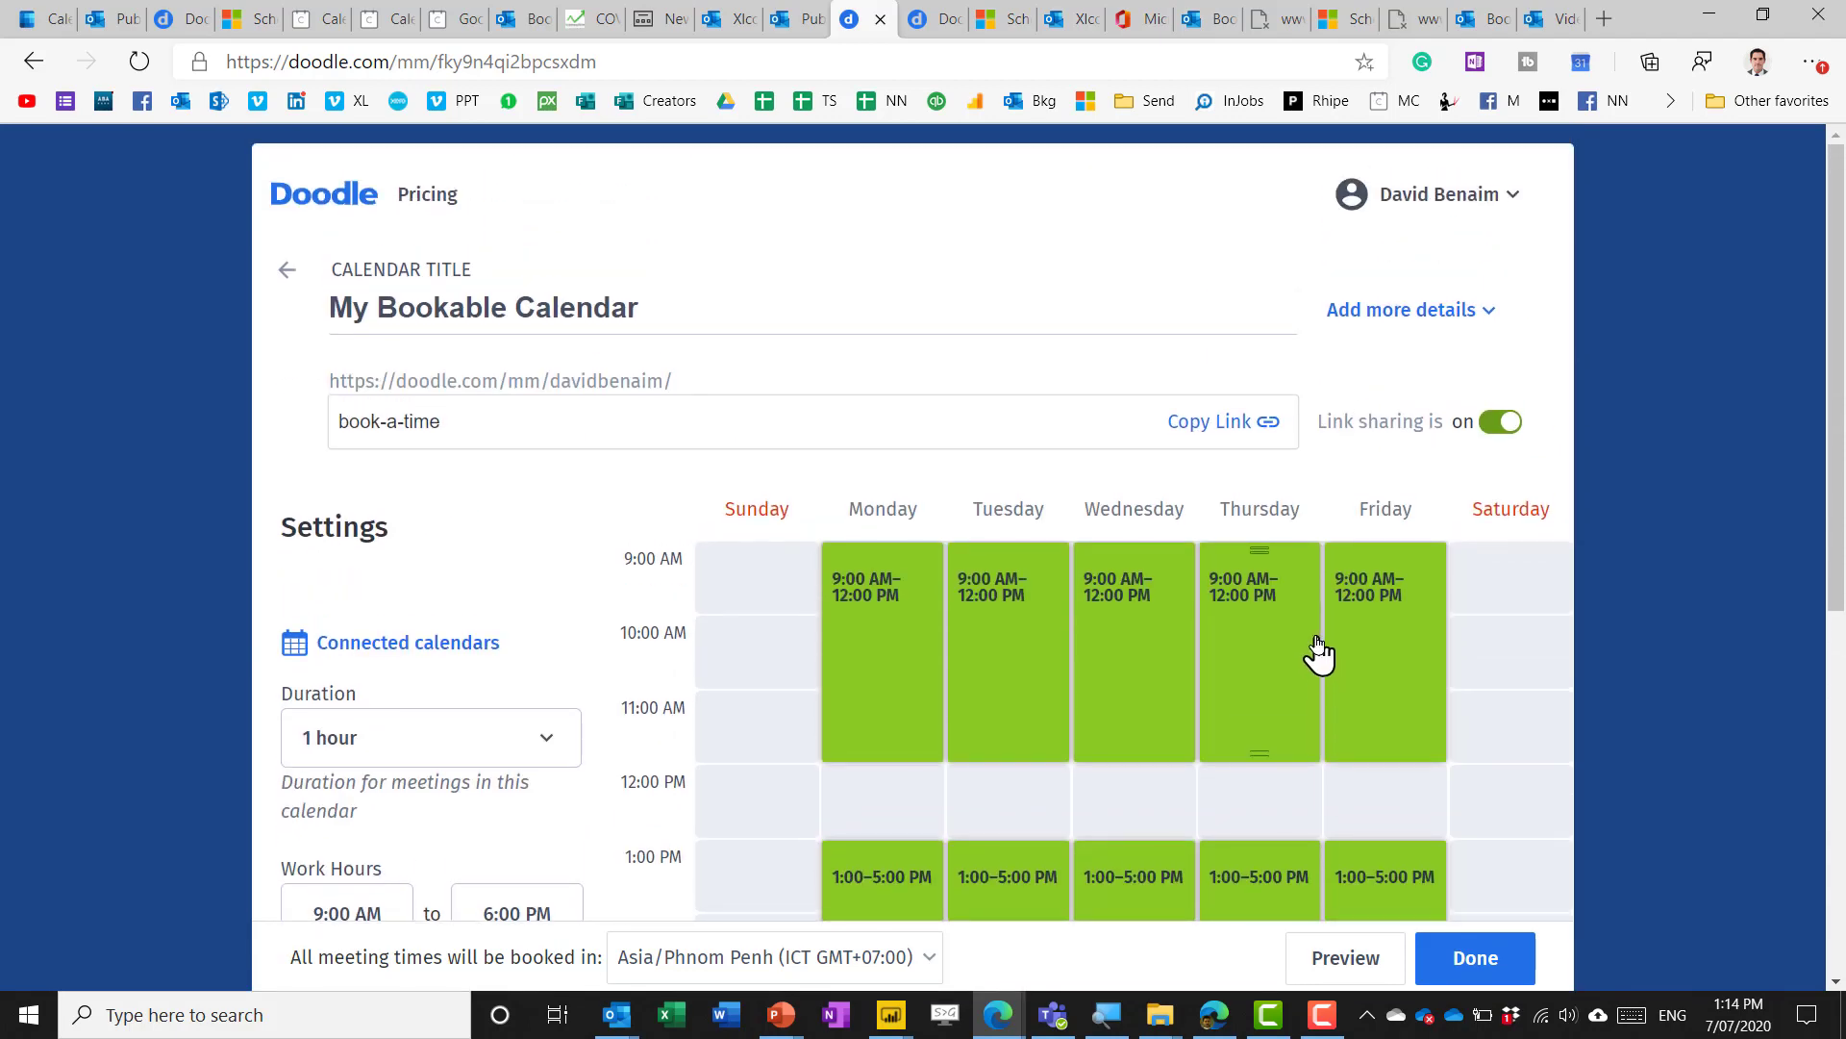
Reveal and inspect the calendar's description and location fields
{"action": "left_click", "coordinate": [1476, 313]}
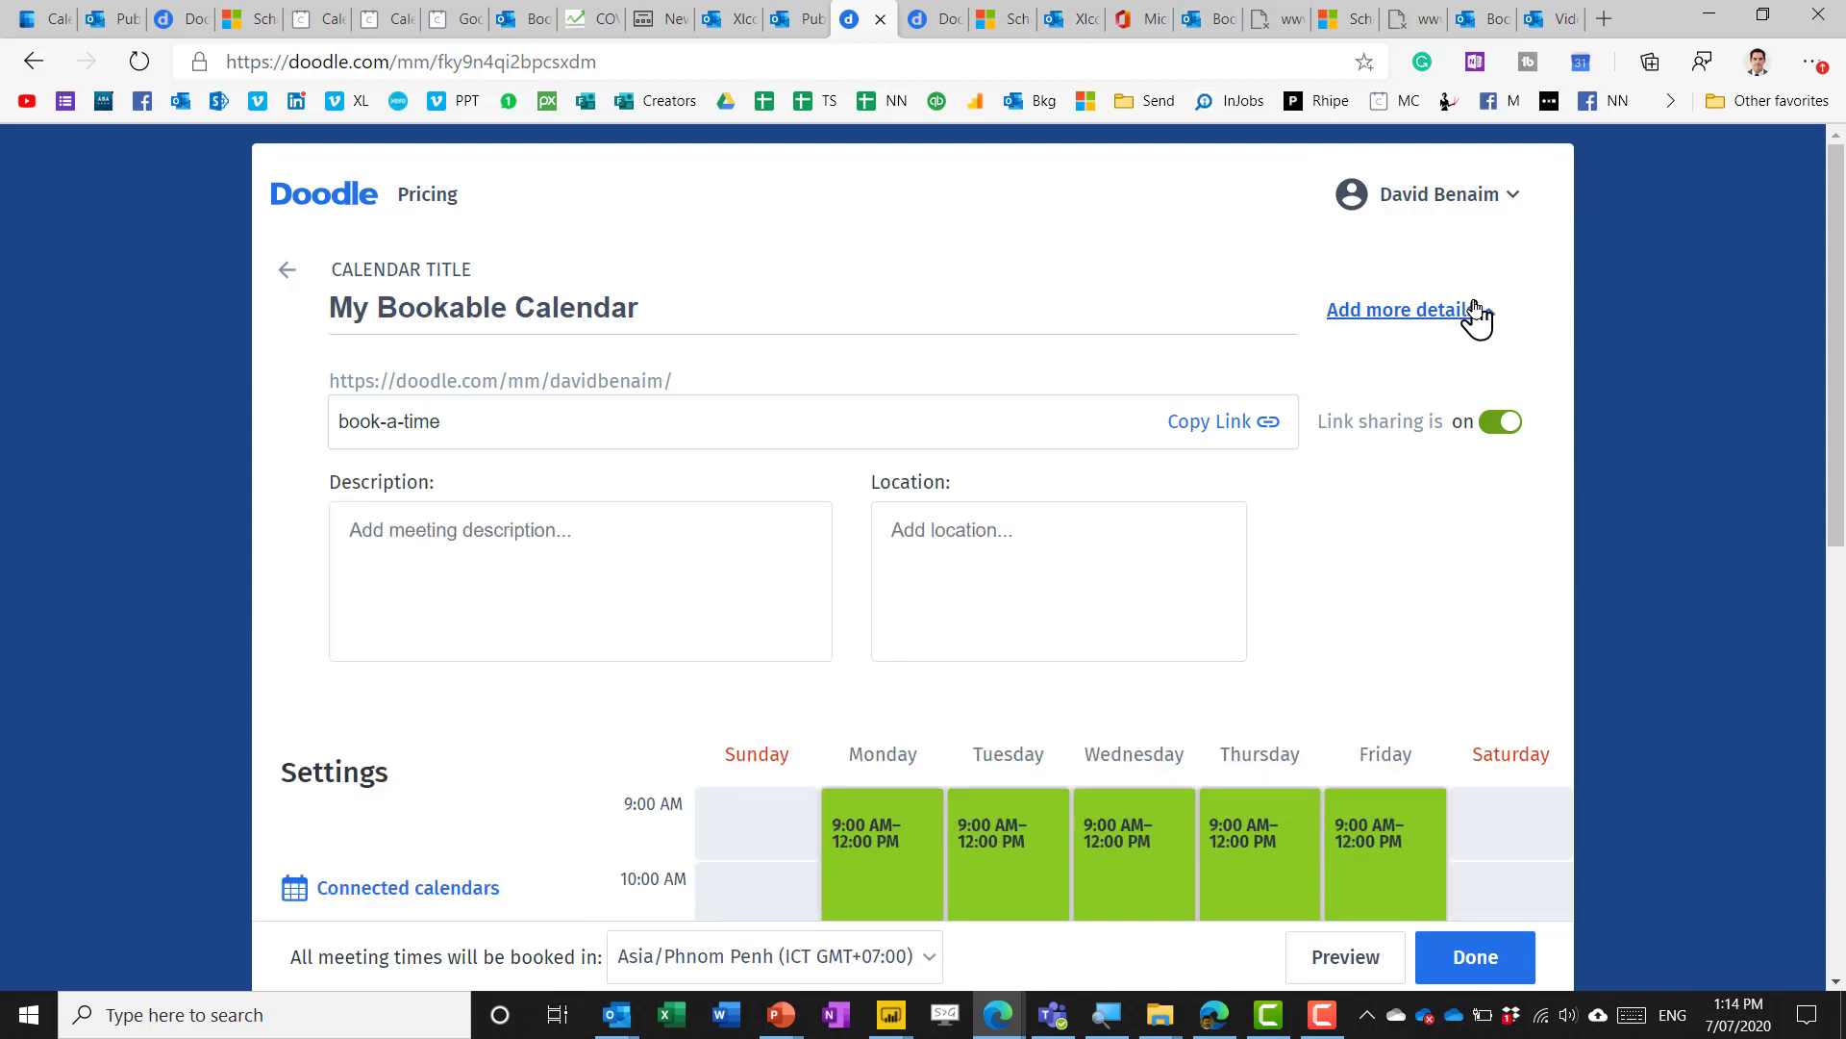
{"action": "left_click", "coordinate": [488, 558]}
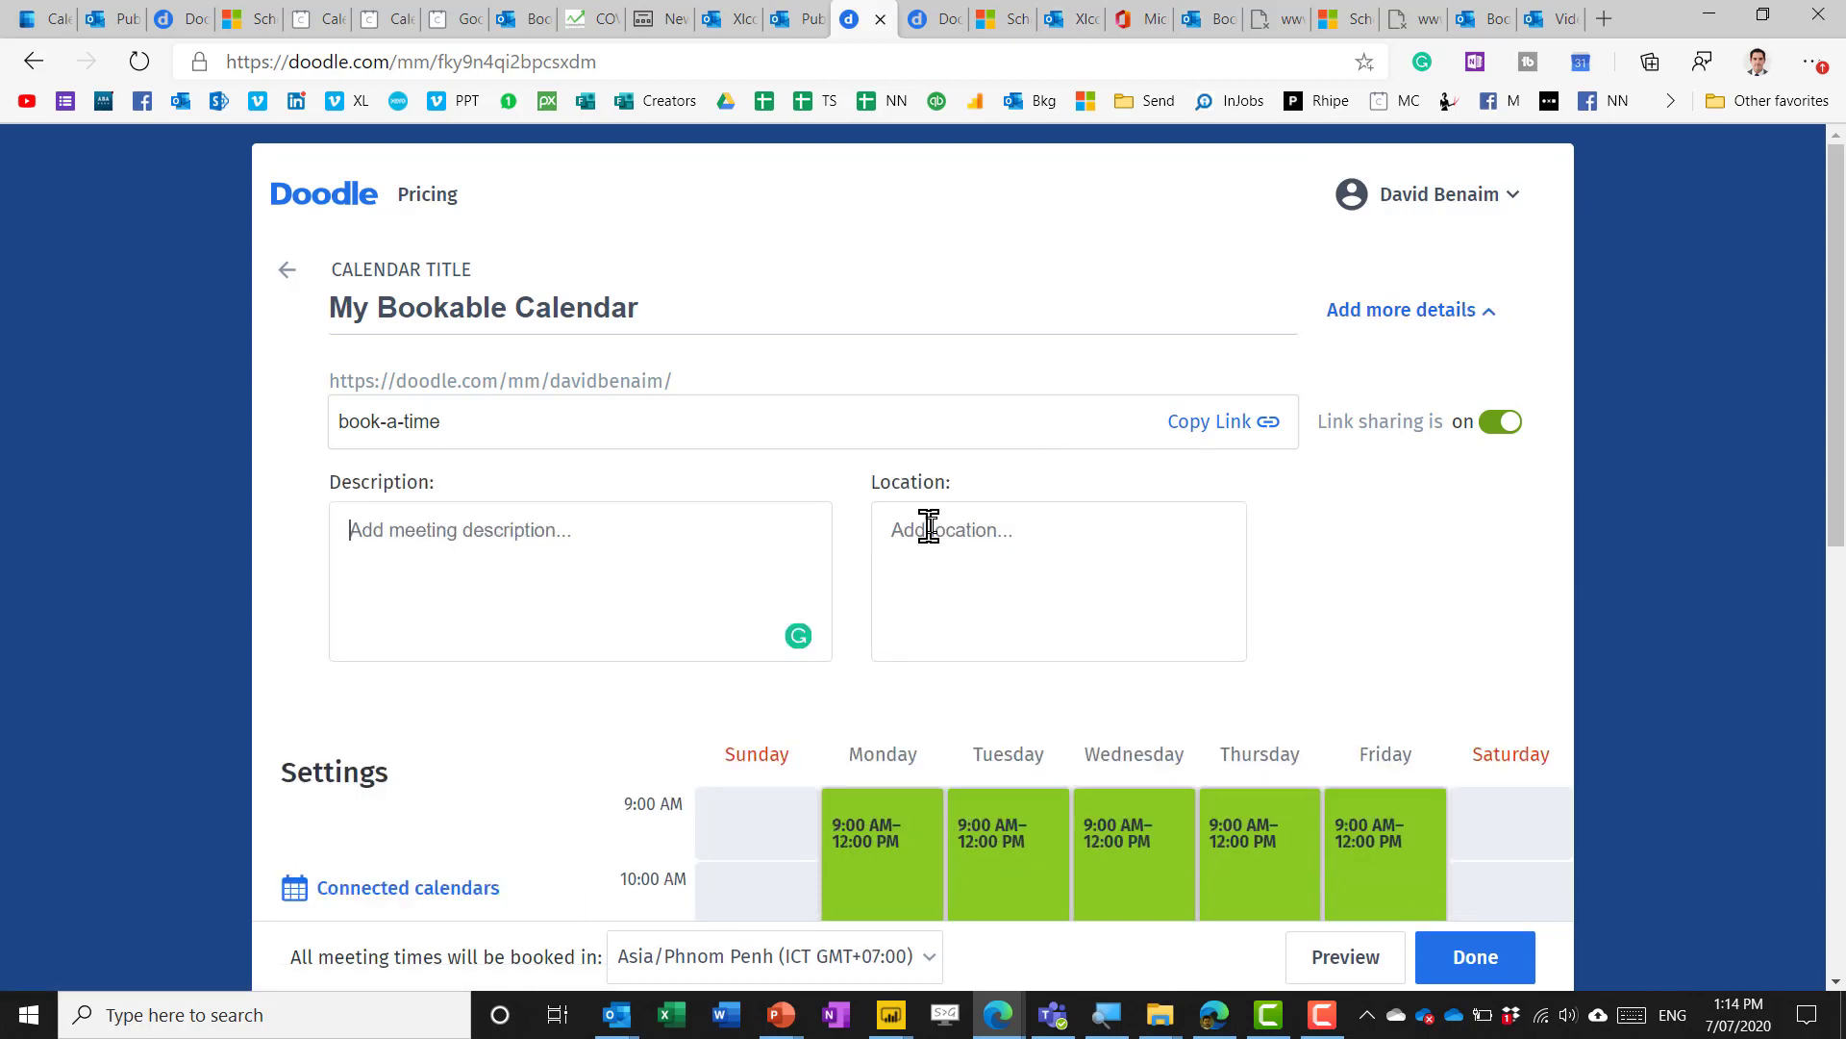
{"action": "left_click", "coordinate": [947, 527]}
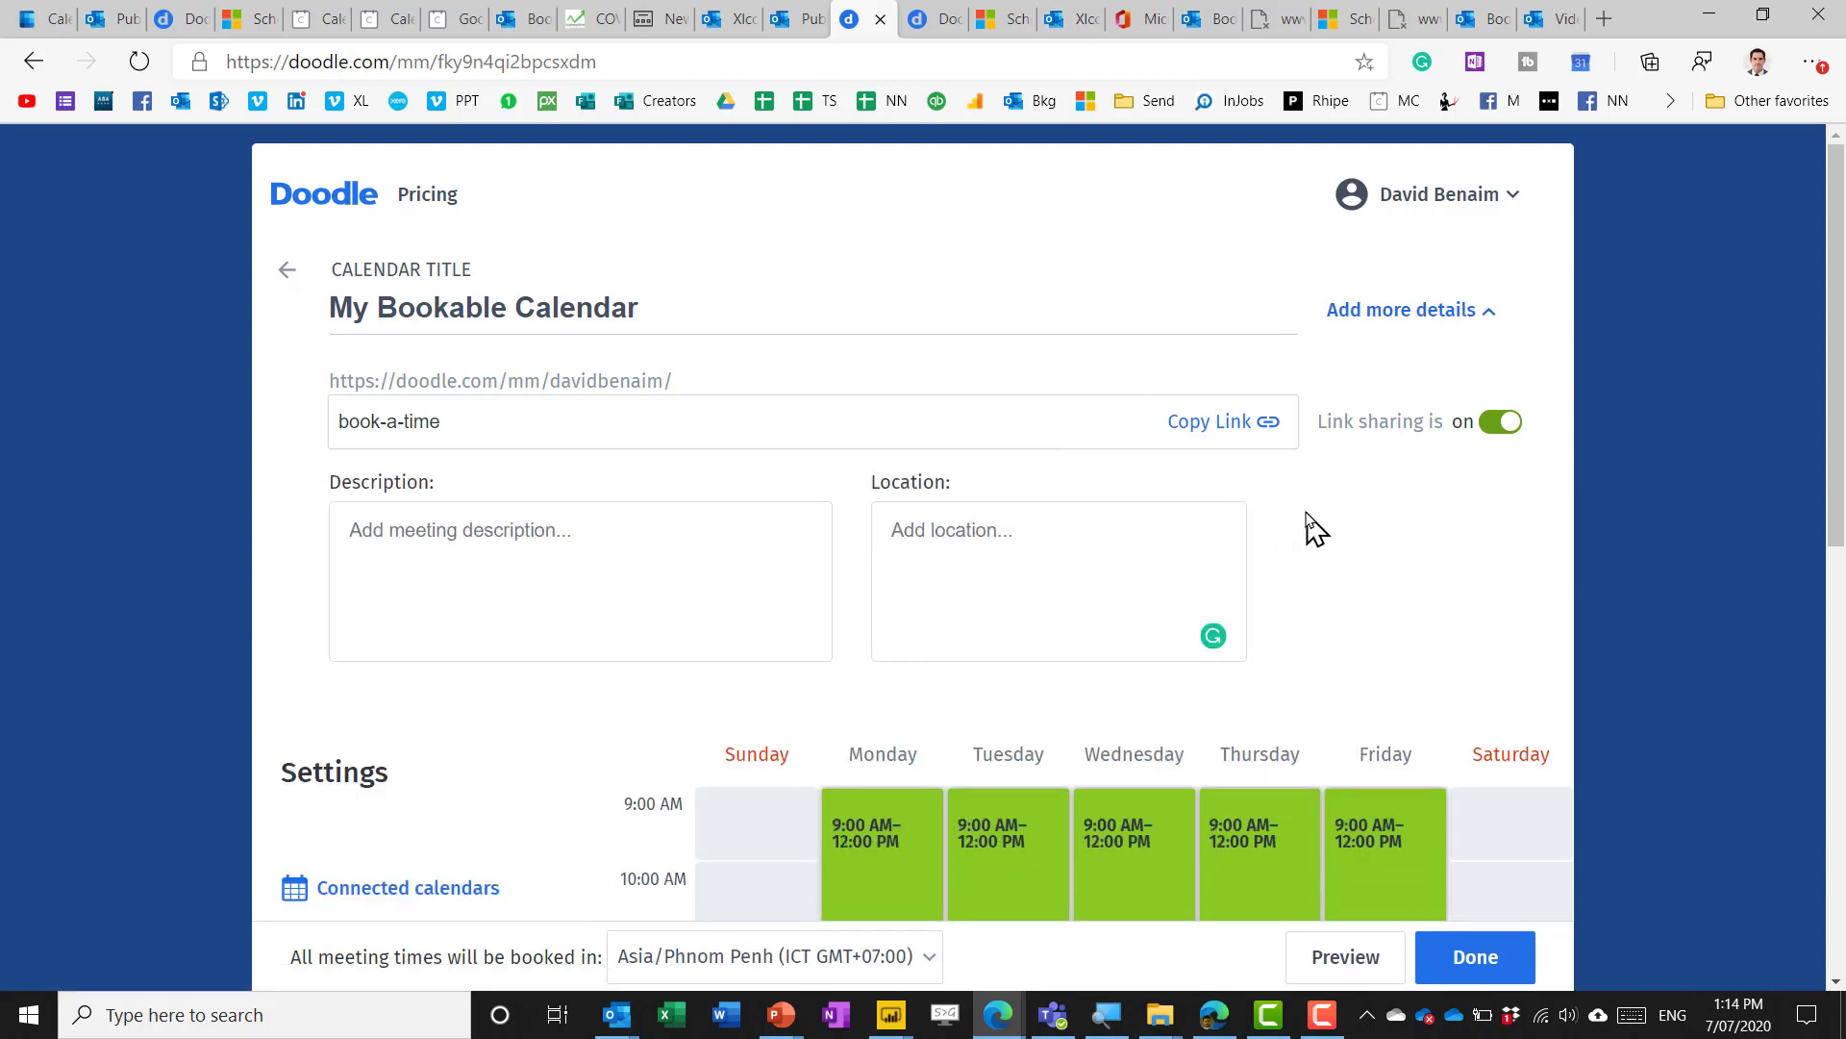
{"action": "scroll", "coordinate": [1355, 611], "scroll_direction": "down", "scroll_amount": 10}
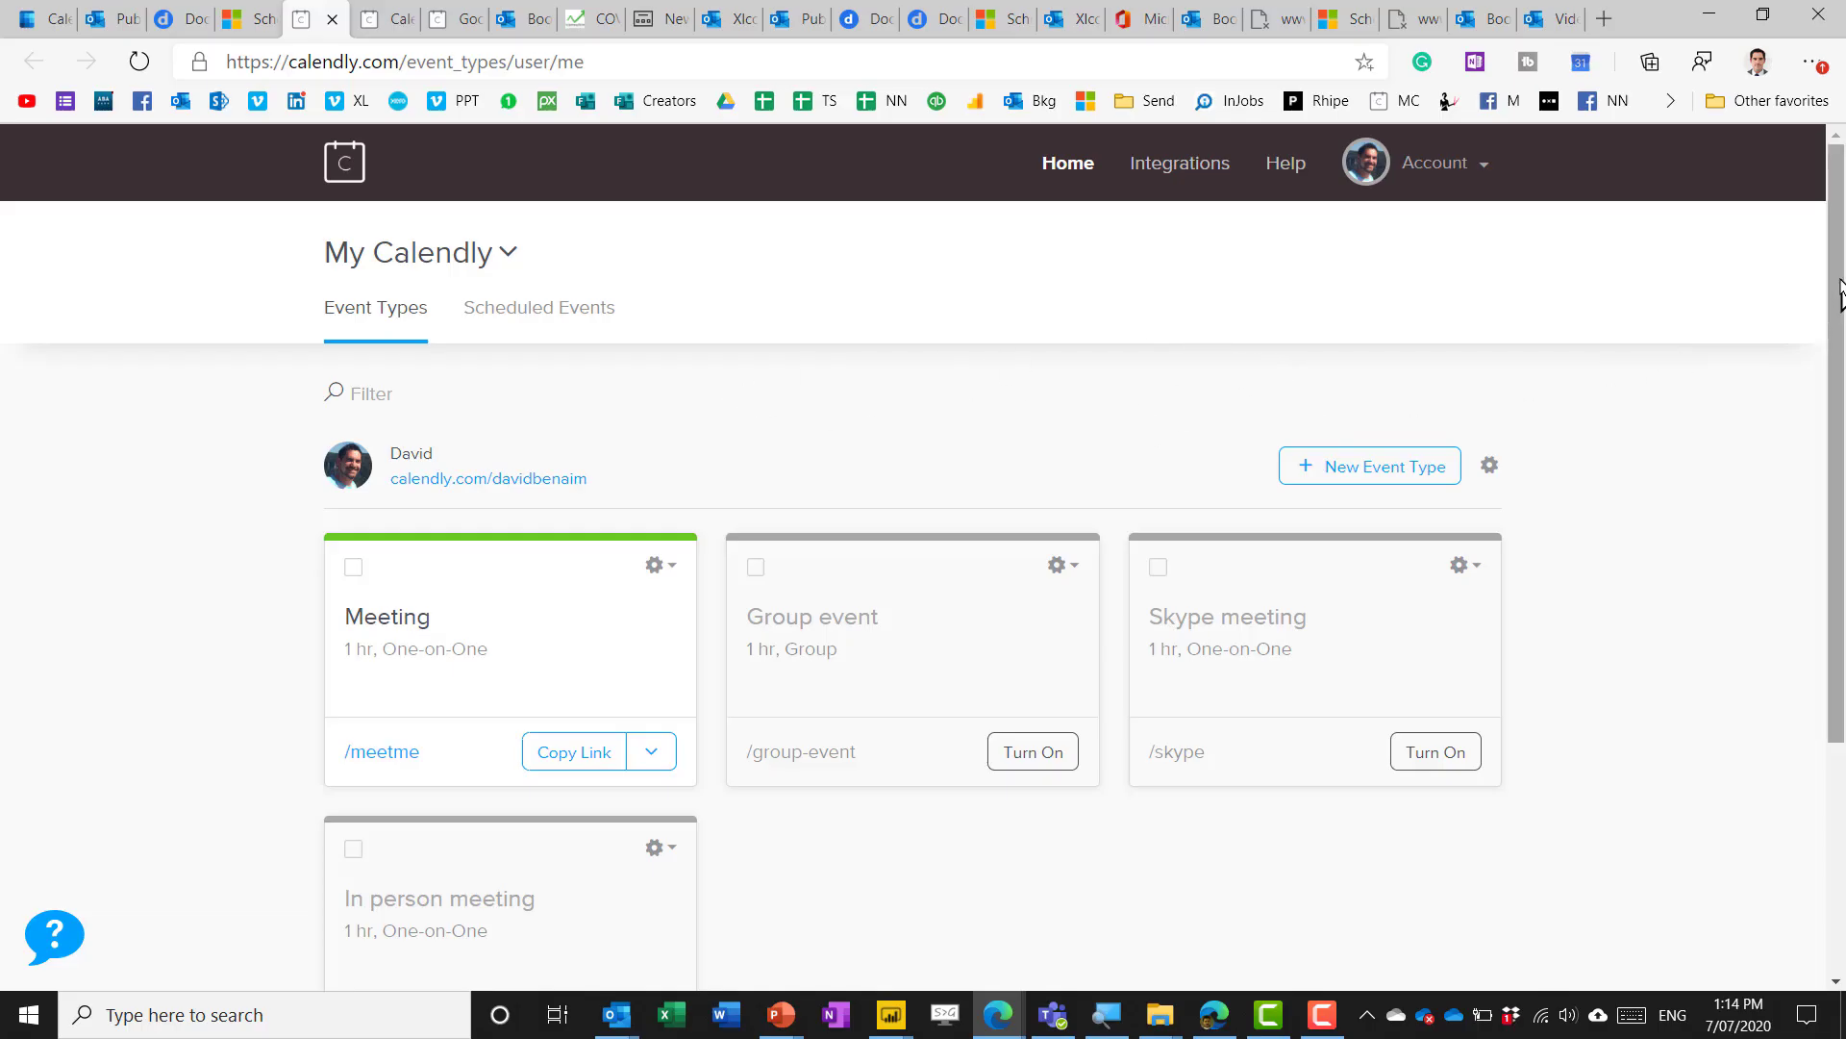
Open the Meeting event type in Calendly for editing
{"action": "left_click_drag", "start_coordinate": [1839, 288], "coordinate": [1787, 499]}
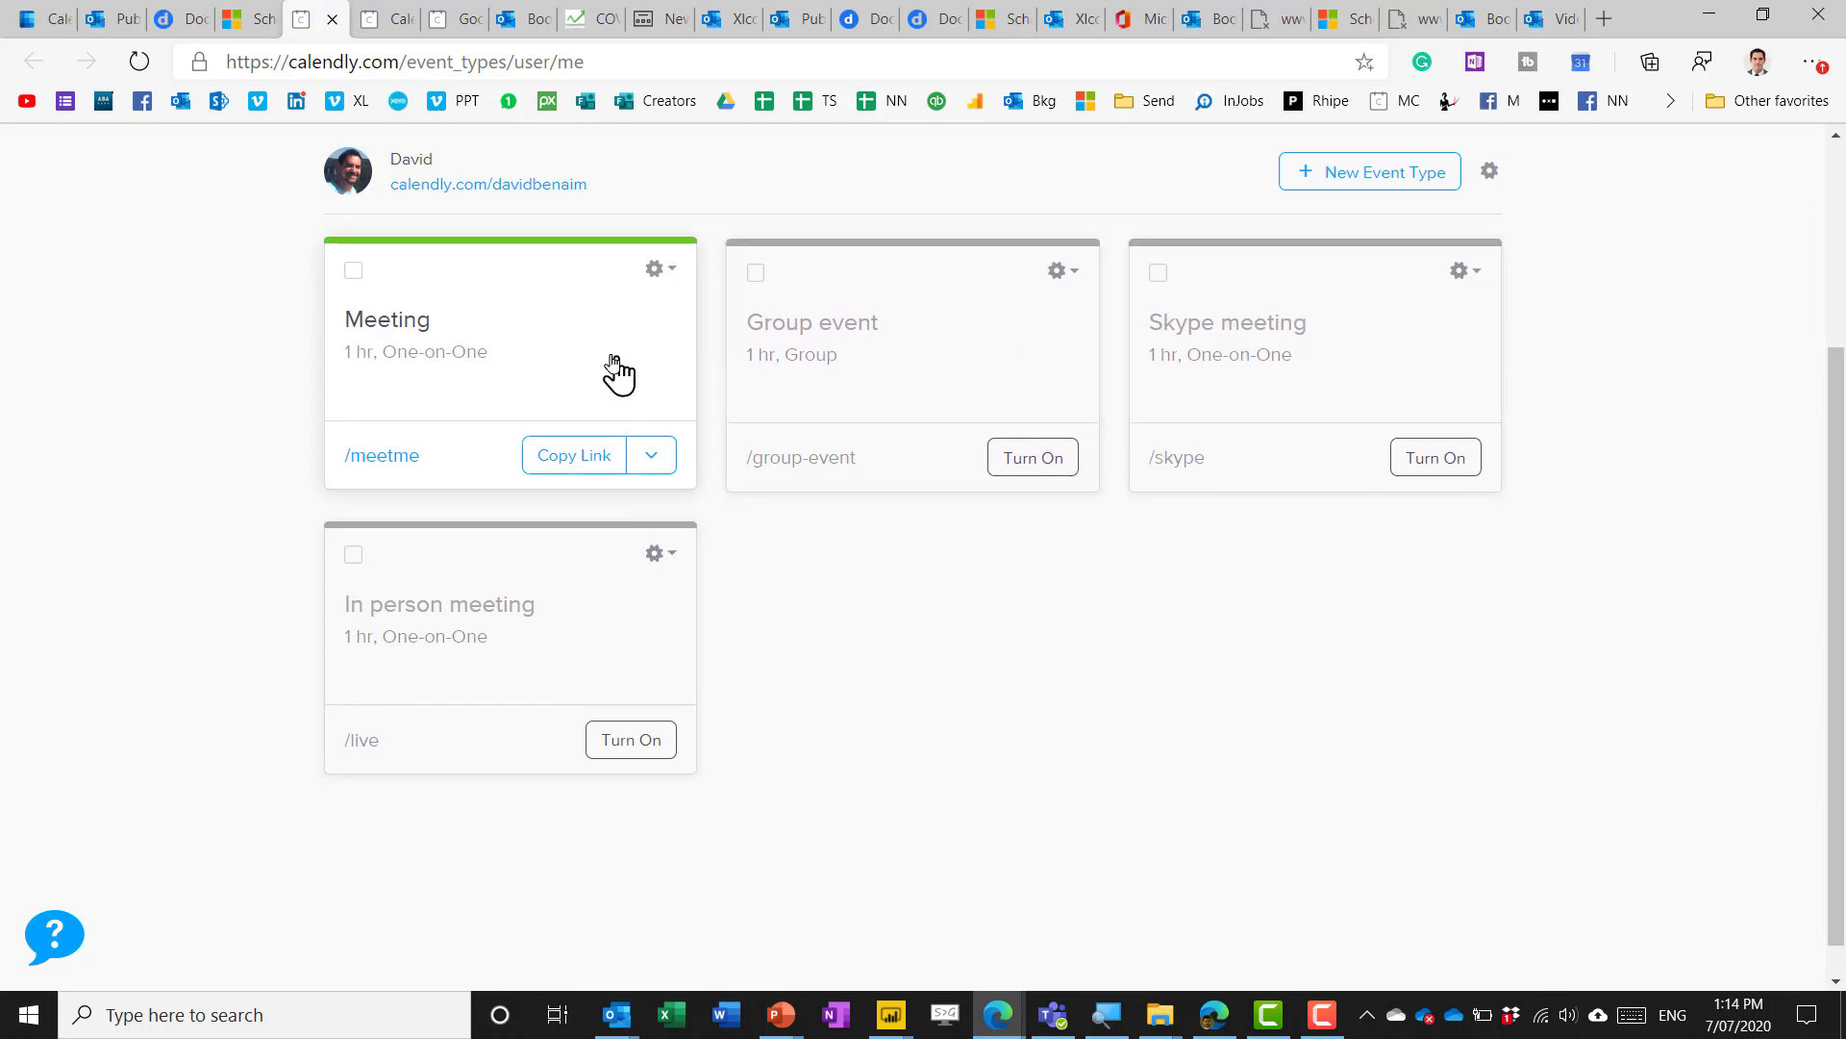
{"action": "left_click", "coordinate": [494, 288]}
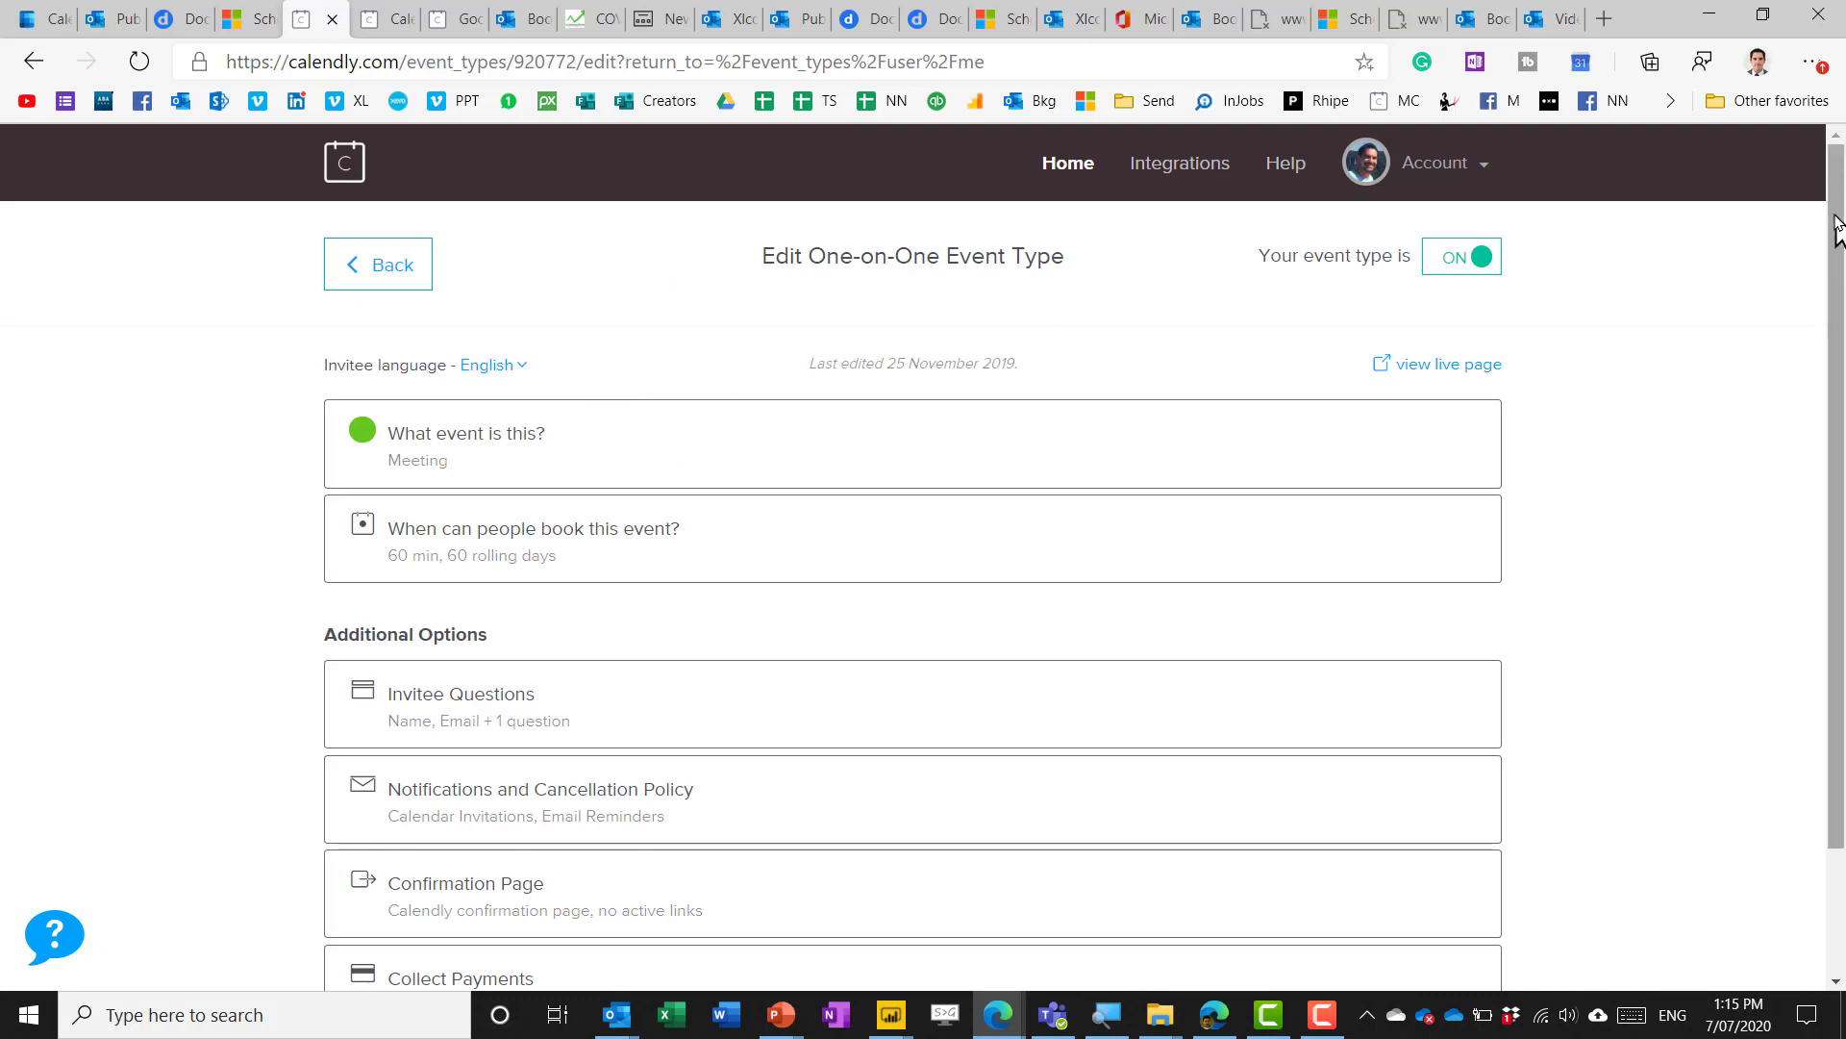
{"action": "left_click_drag", "start_coordinate": [1836, 231], "coordinate": [1837, 371]}
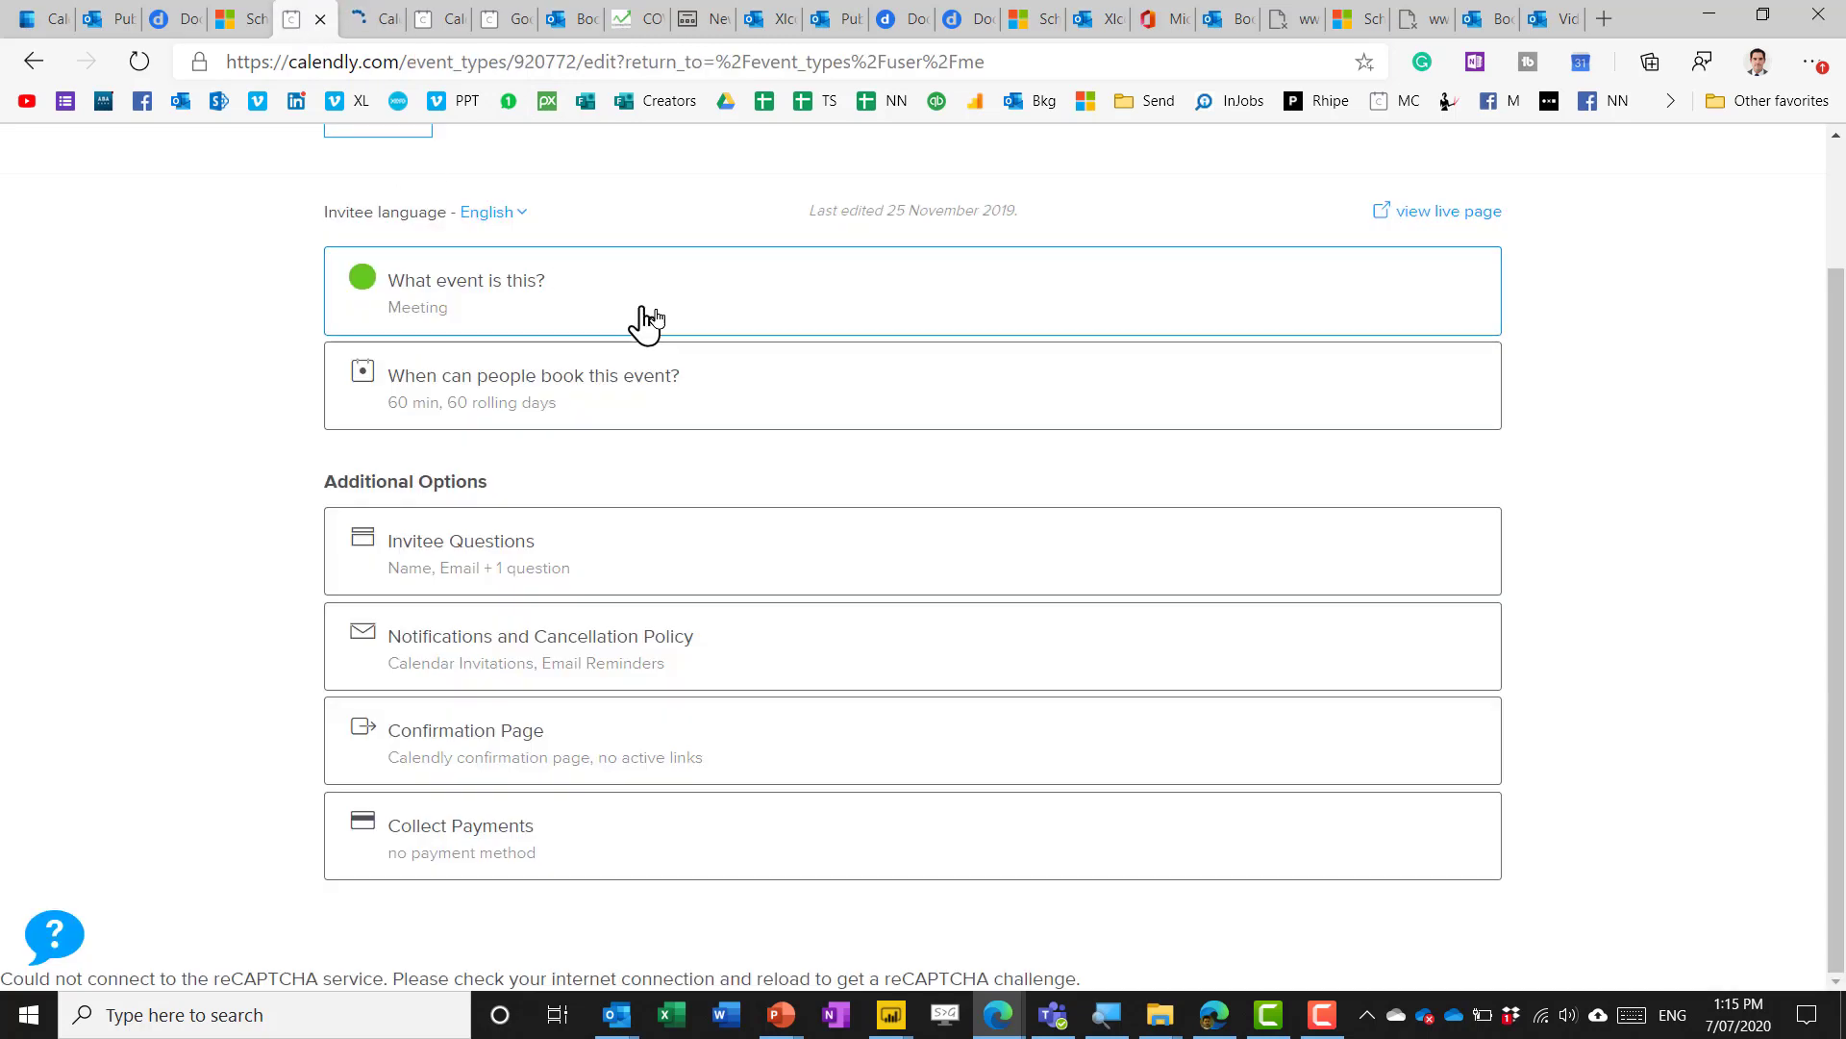
Expand the event name, duration and booking window, and advanced availability settings to review them
{"action": "left_click", "coordinate": [528, 303]}
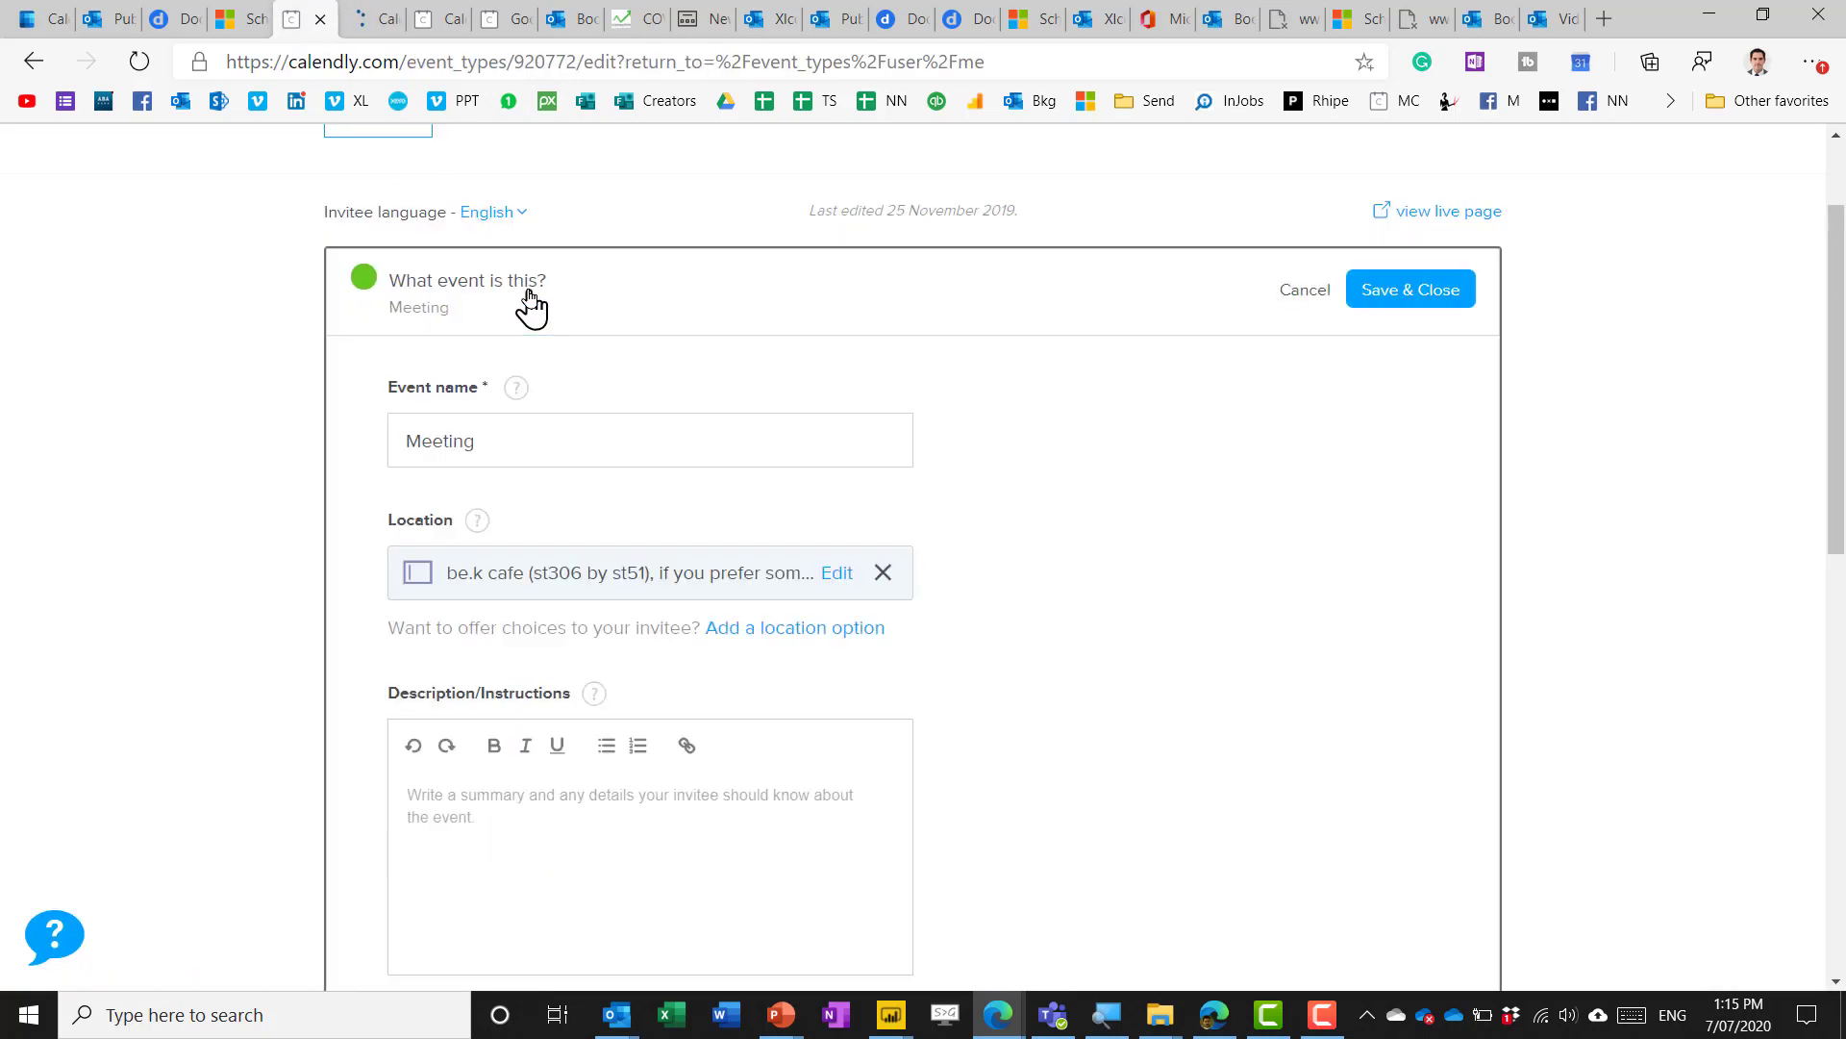
{"action": "left_click_drag", "start_coordinate": [1841, 290], "coordinate": [1842, 674]}
{"action": "left_click", "coordinate": [552, 466]}
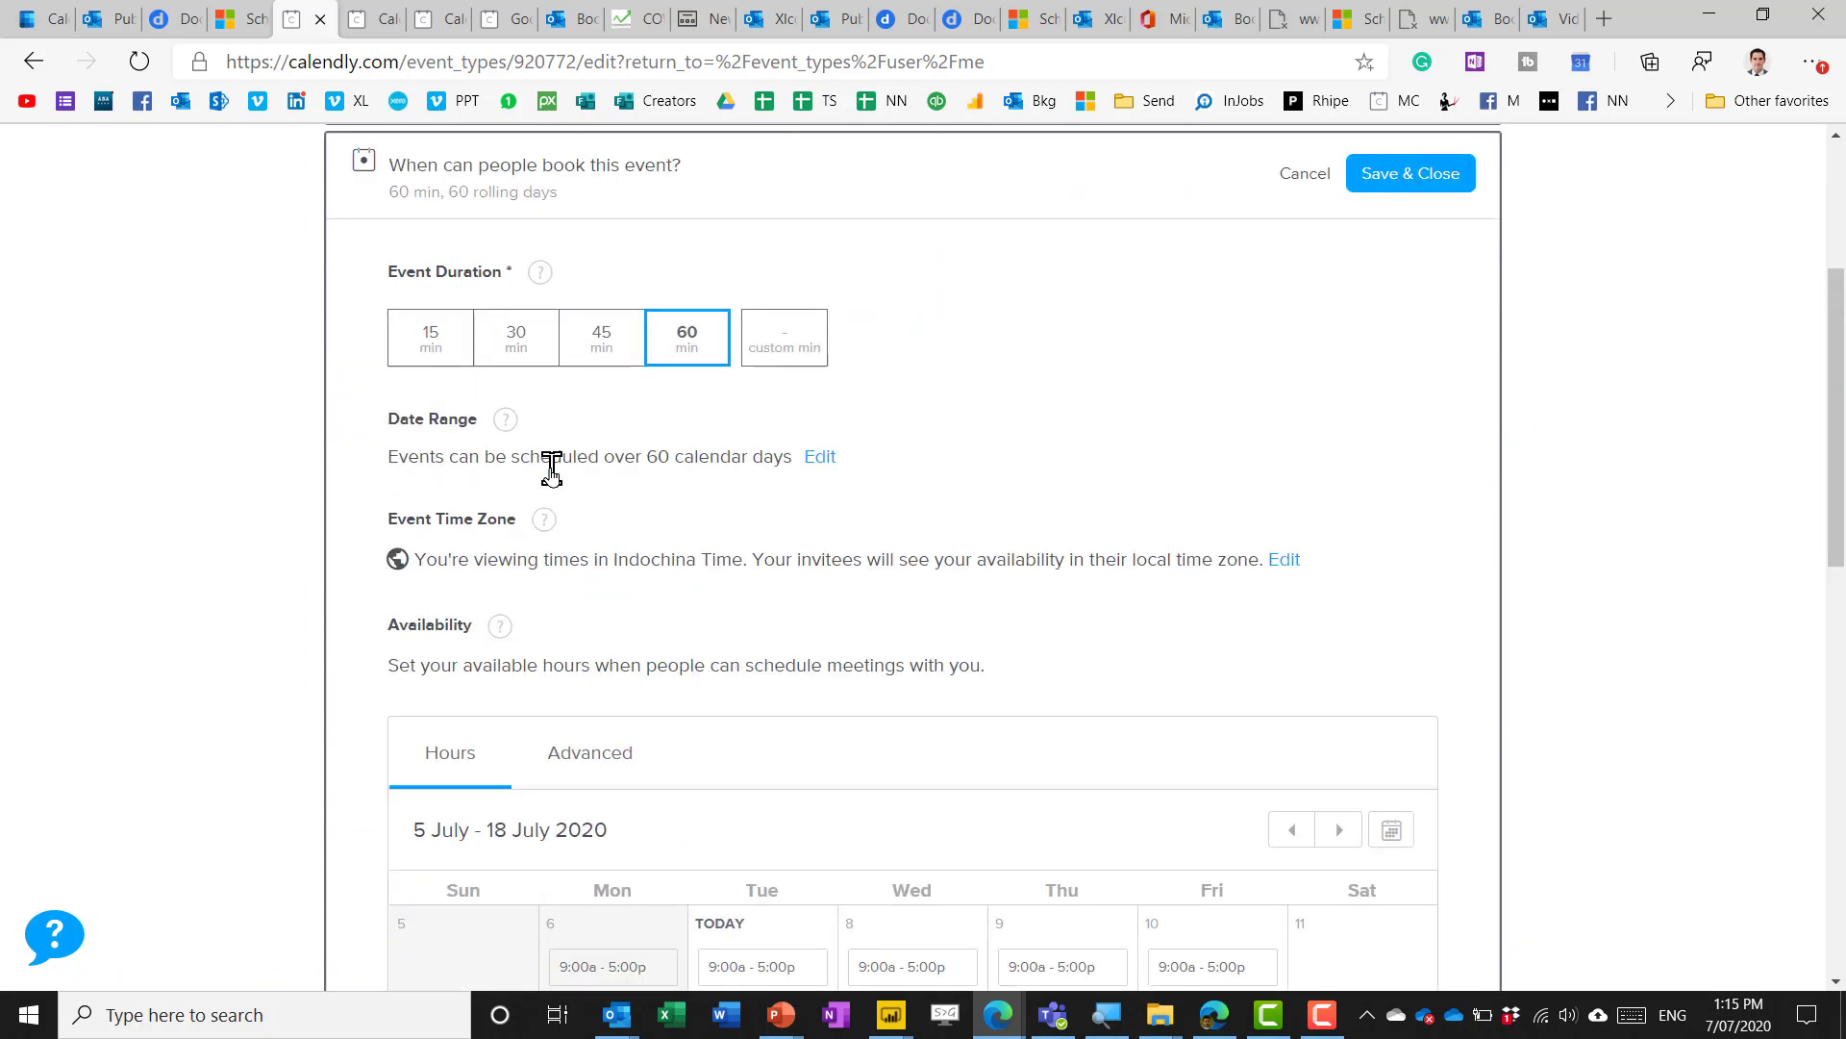
{"action": "left_click_drag", "start_coordinate": [1837, 317], "coordinate": [1843, 539]}
{"action": "left_click", "coordinate": [584, 183]}
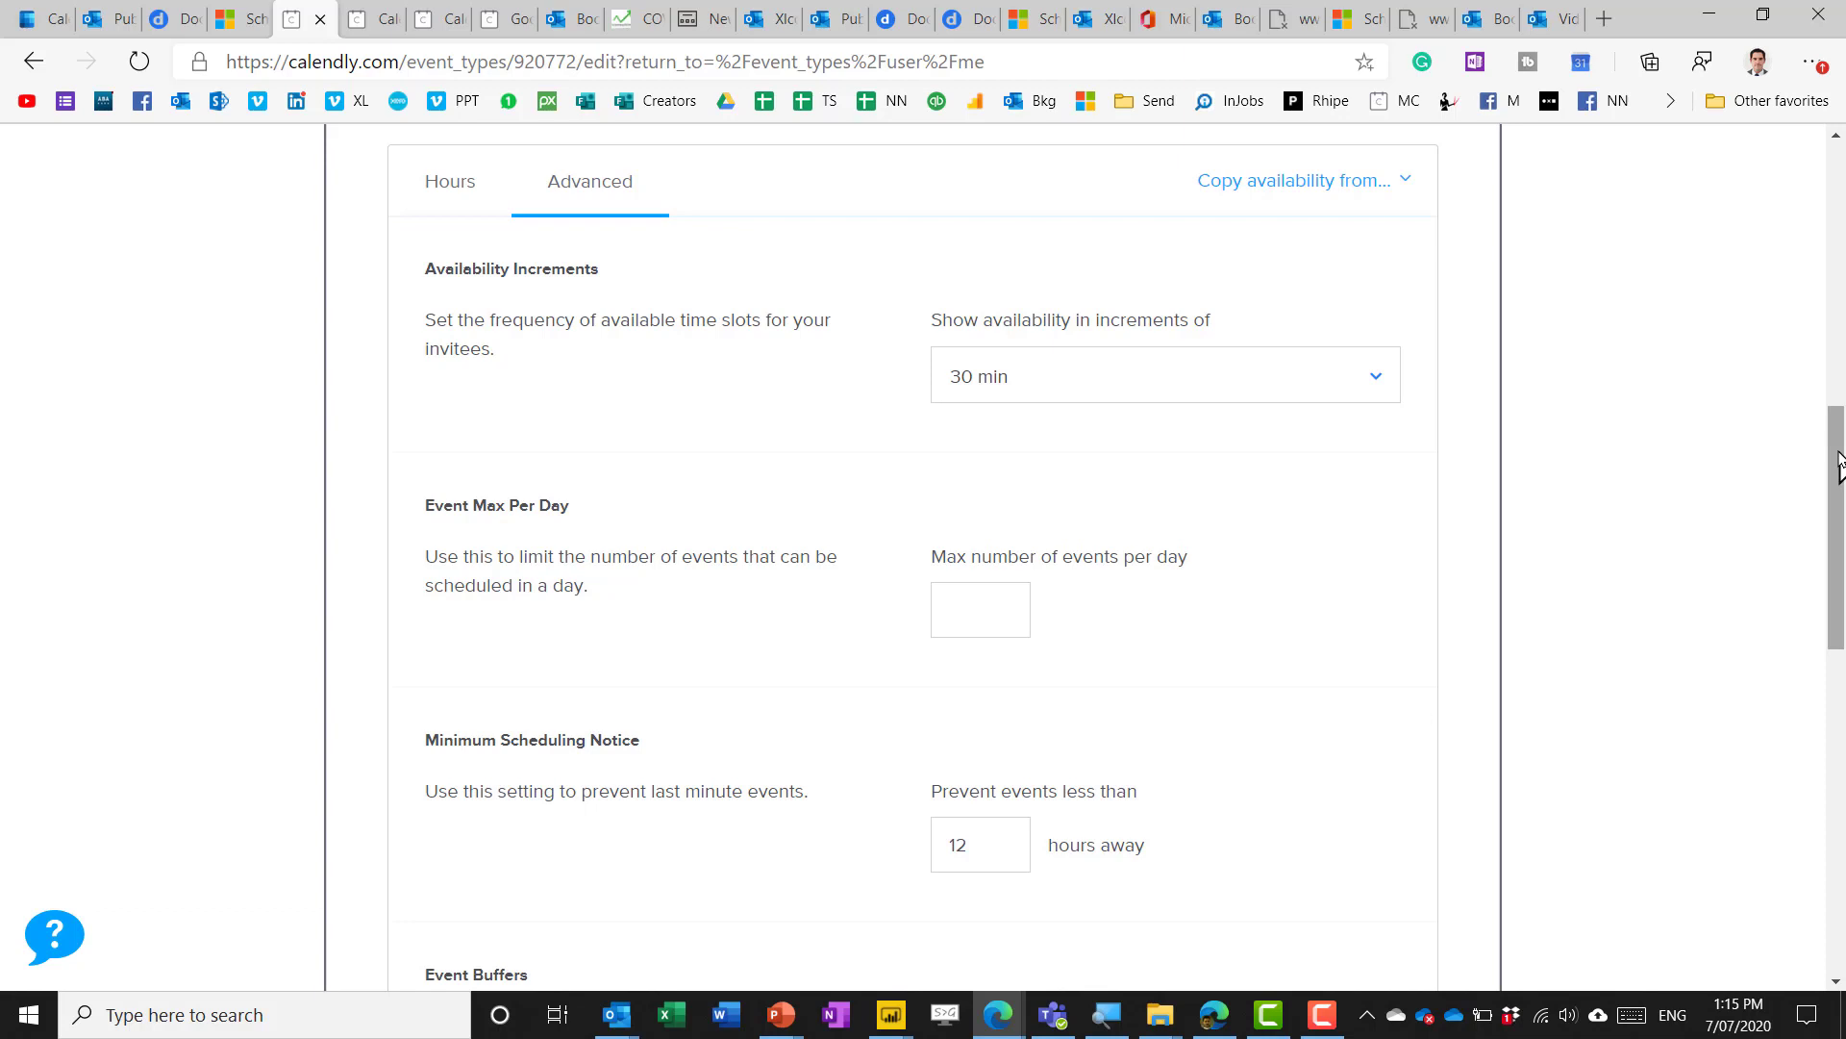
{"action": "left_click_drag", "start_coordinate": [1839, 466], "coordinate": [1839, 669]}
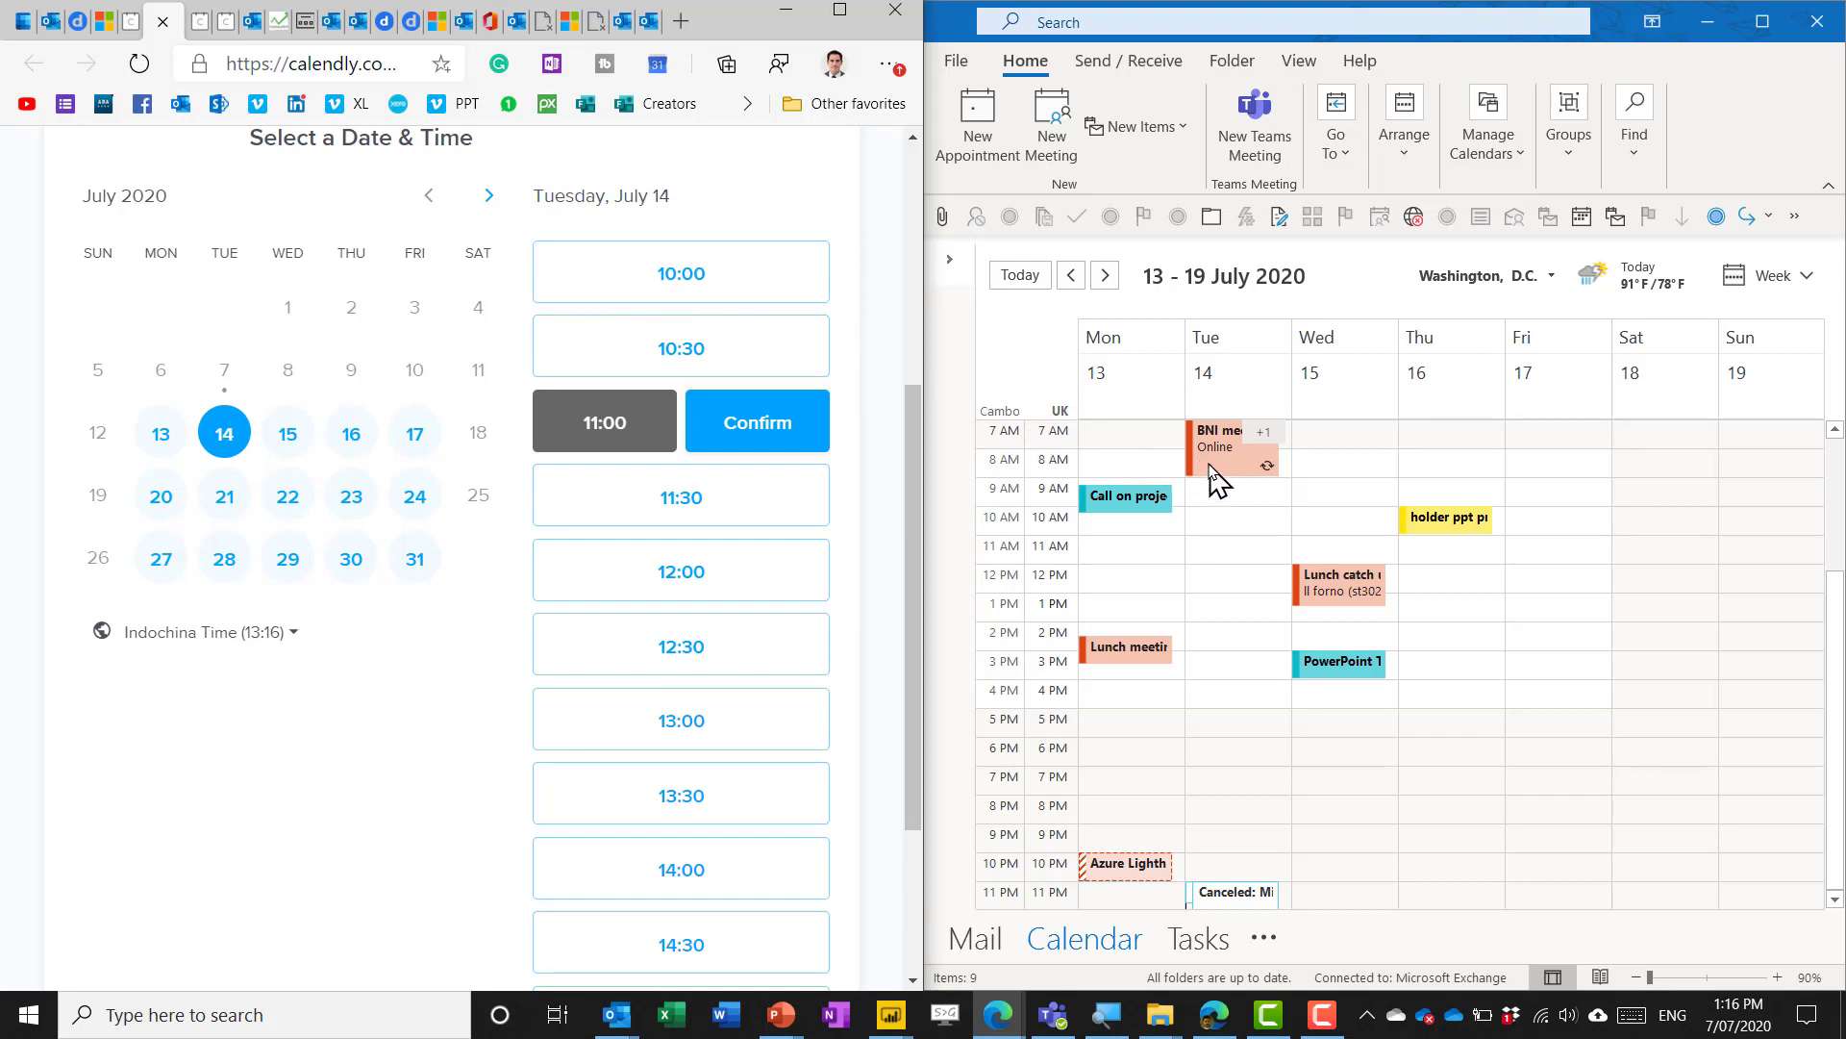
Confirm the 11:00 slot on Tuesday, July 14 on the Calendly booking page
{"action": "left_click", "coordinate": [1206, 582]}
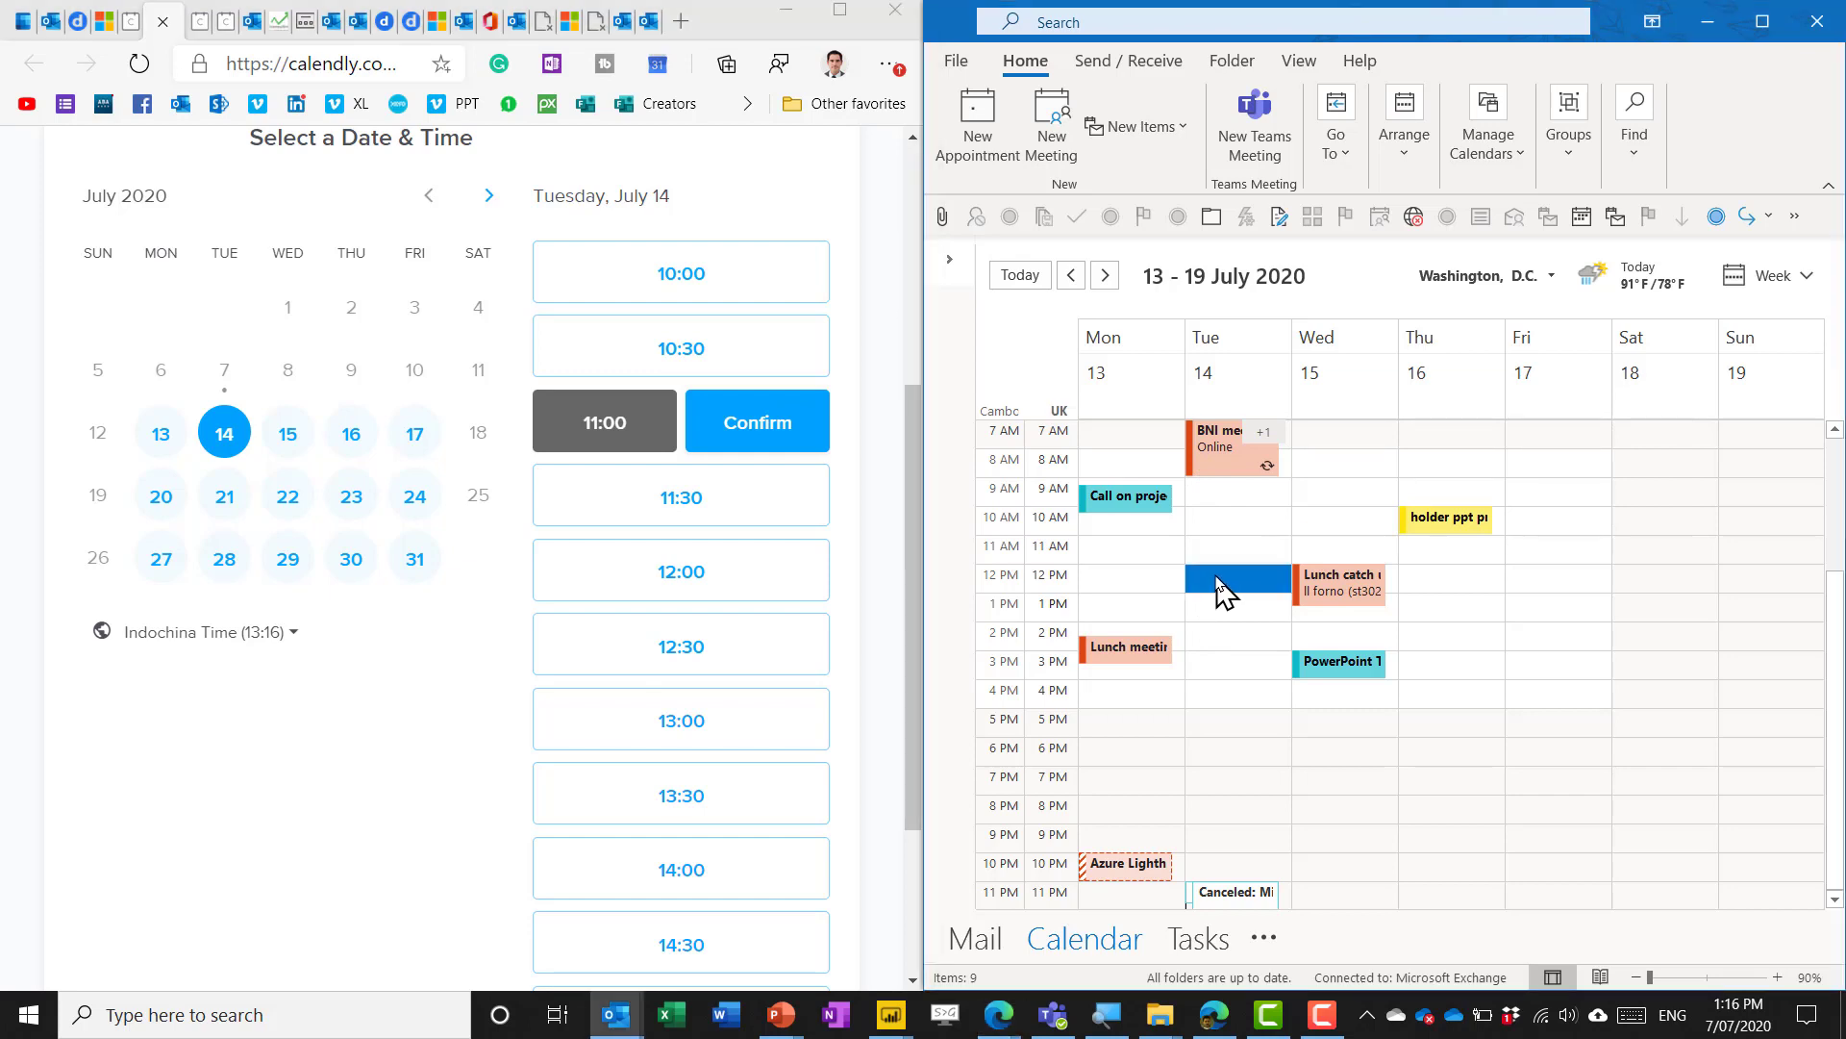
{"action": "left_click", "coordinate": [844, 446]}
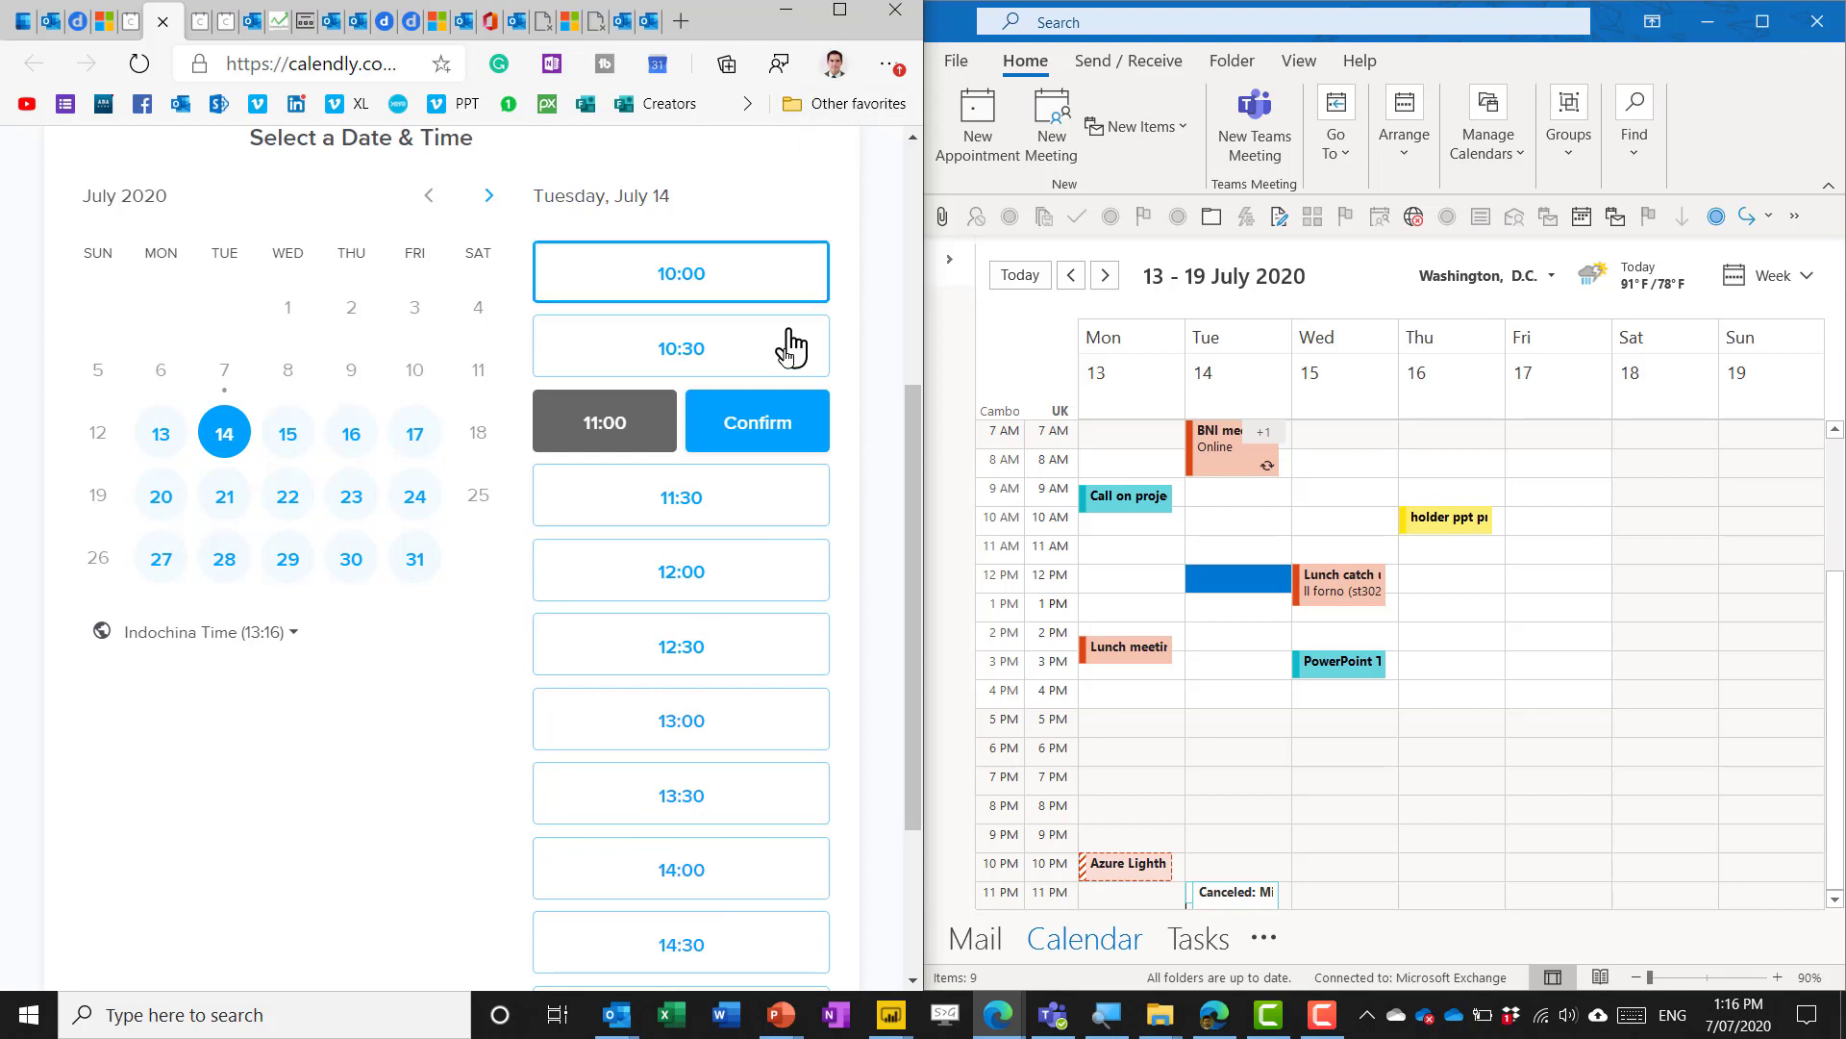
{"action": "left_click", "coordinate": [738, 438]}
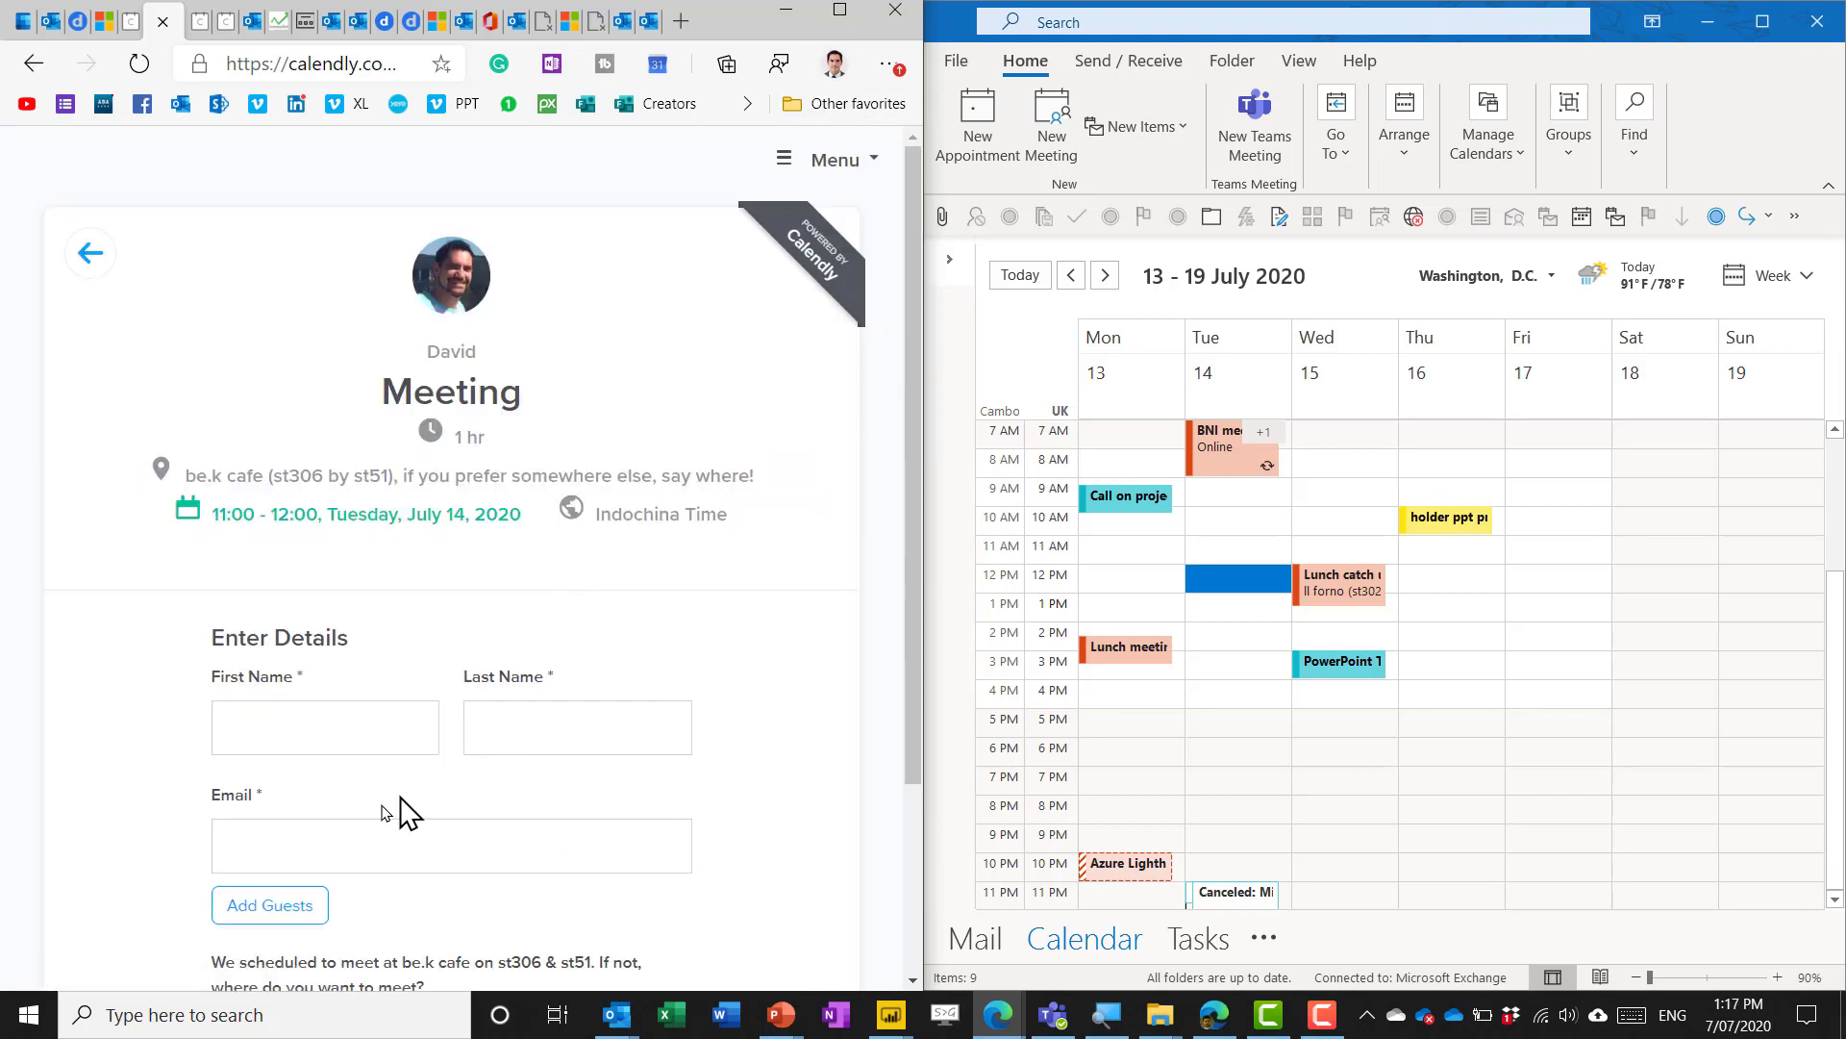
Fill in the invitee's first name, last name and email using a saved suggestion
{"action": "left_click", "coordinate": [332, 726]}
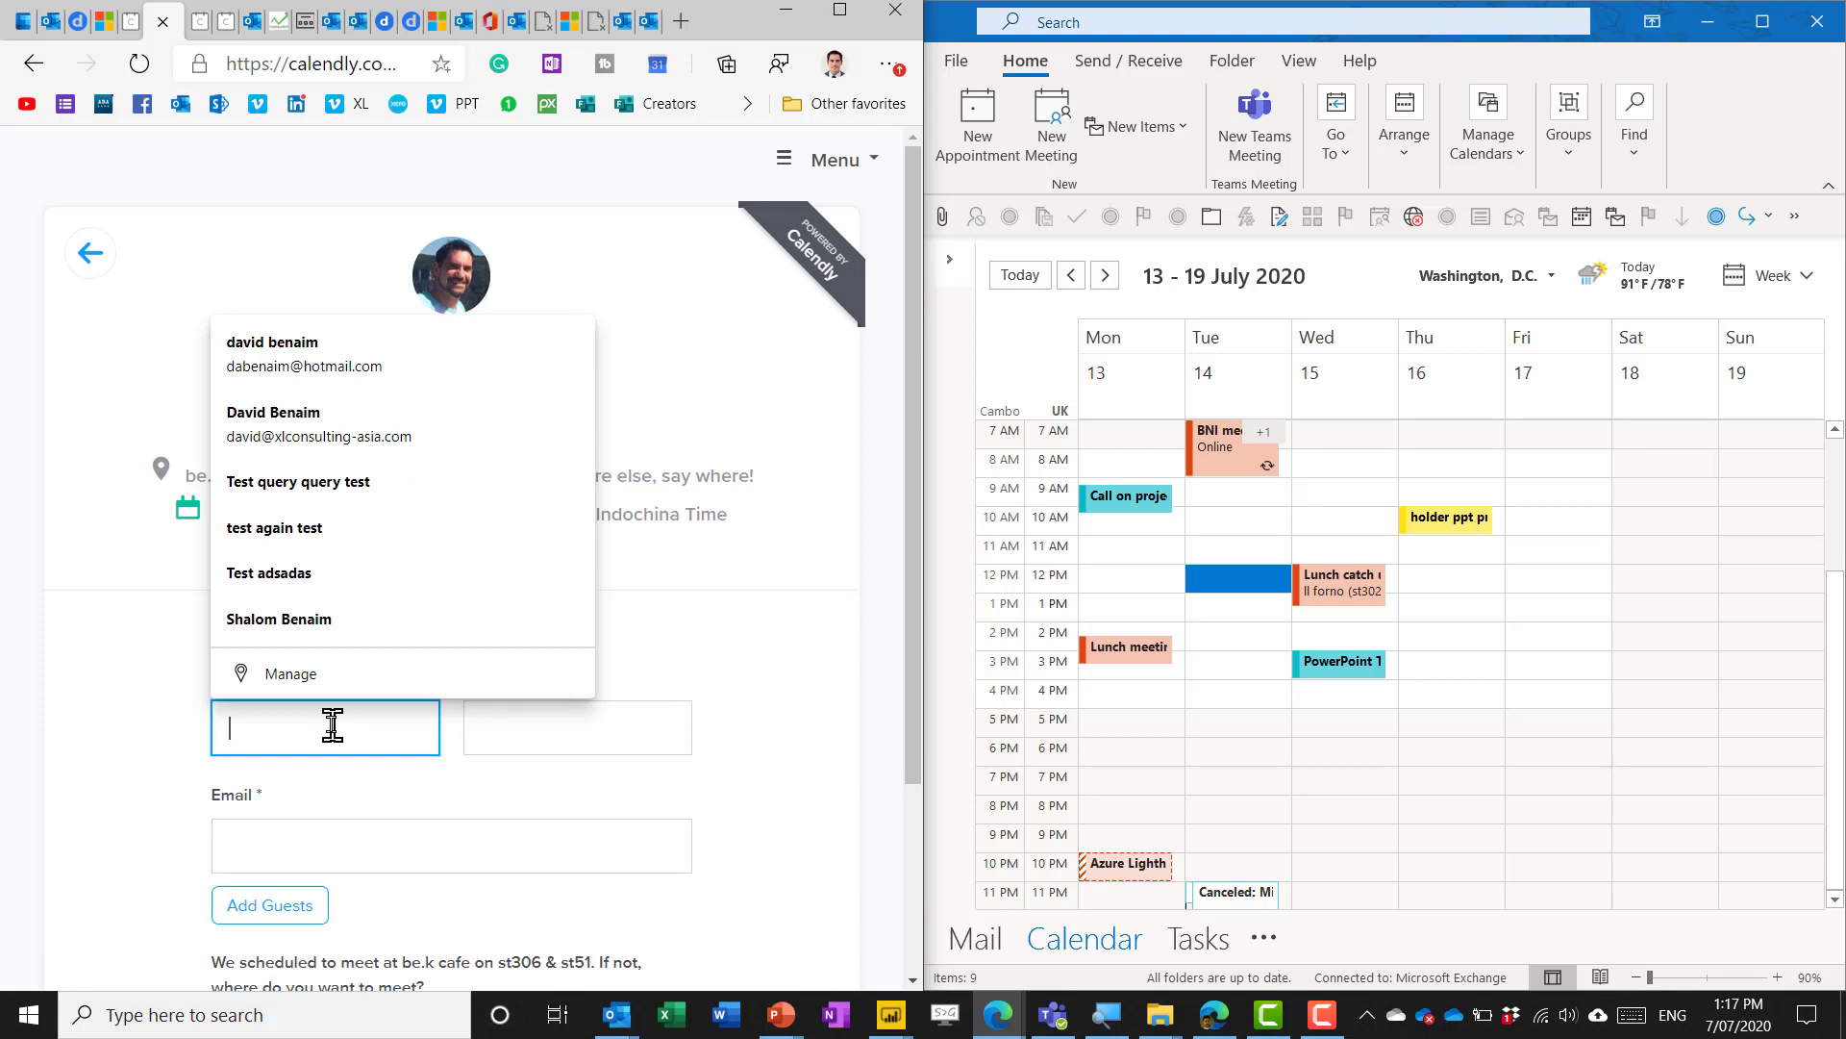
{"action": "type", "text": "Test"}
{"action": "key", "text": "Tab"}
{"action": "type", "text": "h"}
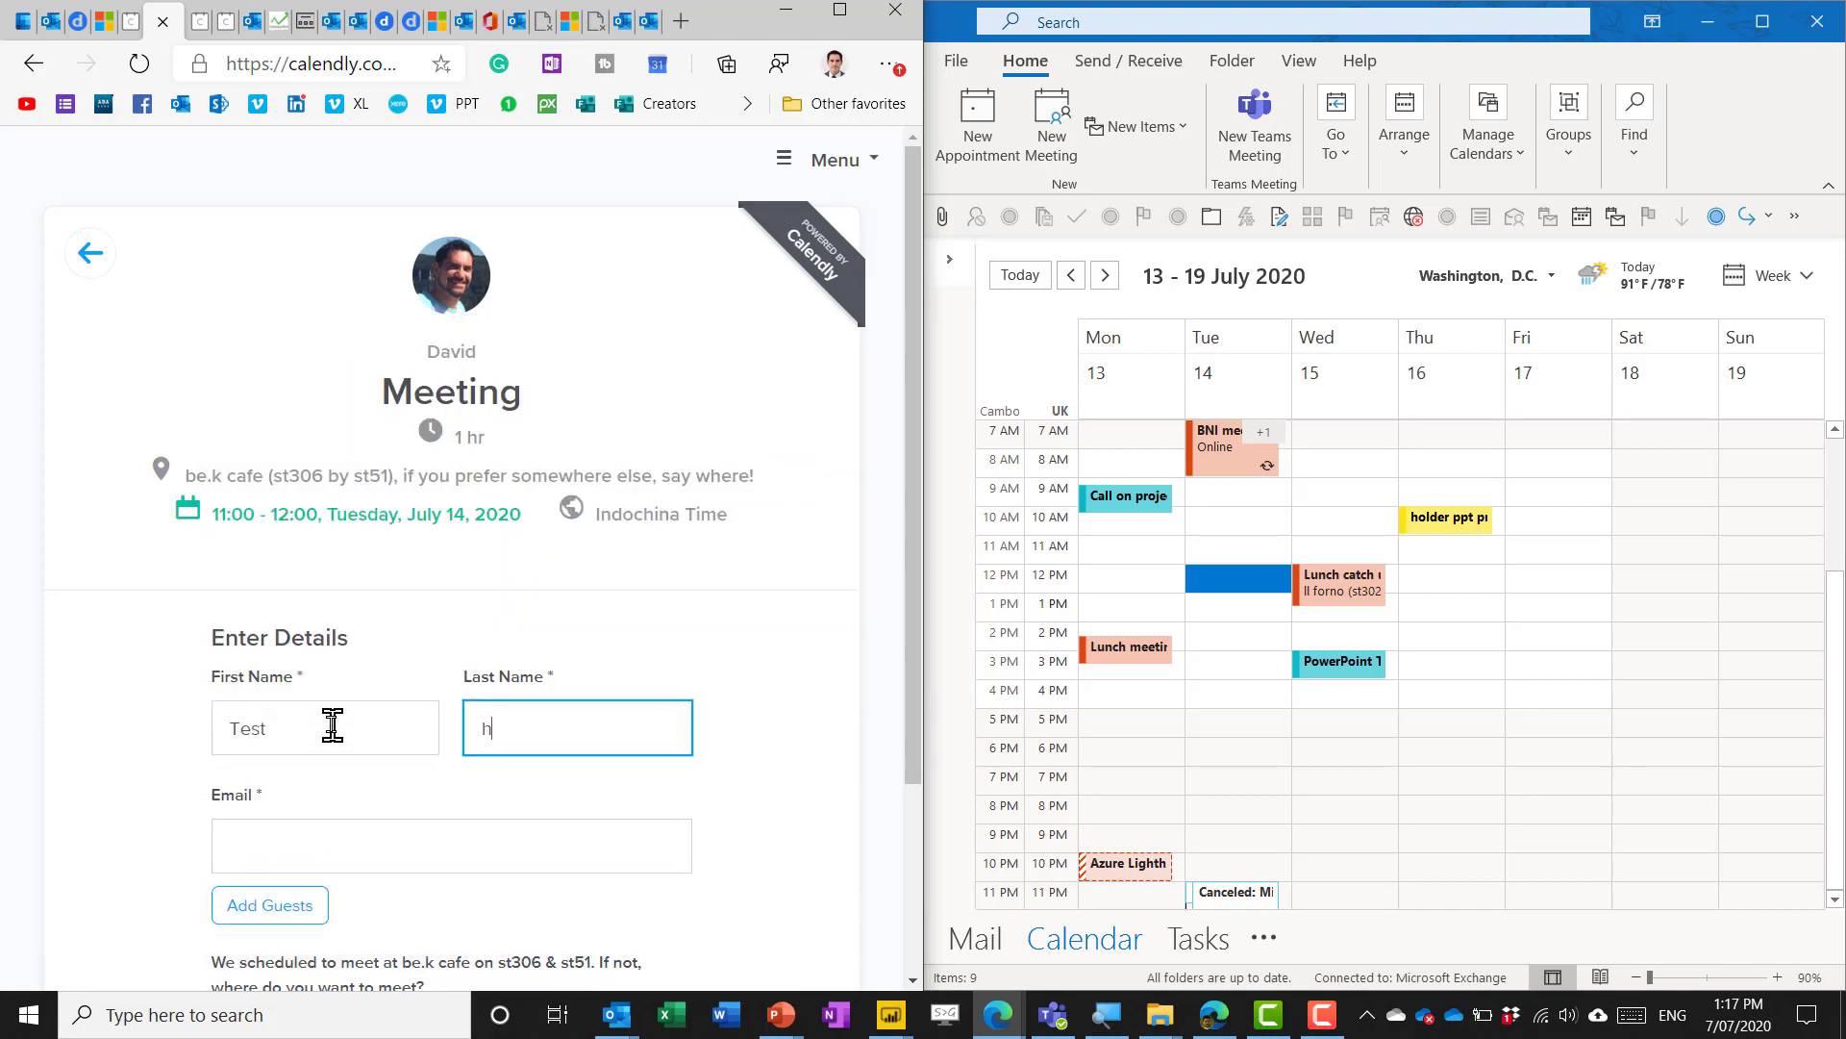
{"action": "left_click", "coordinate": [309, 833]}
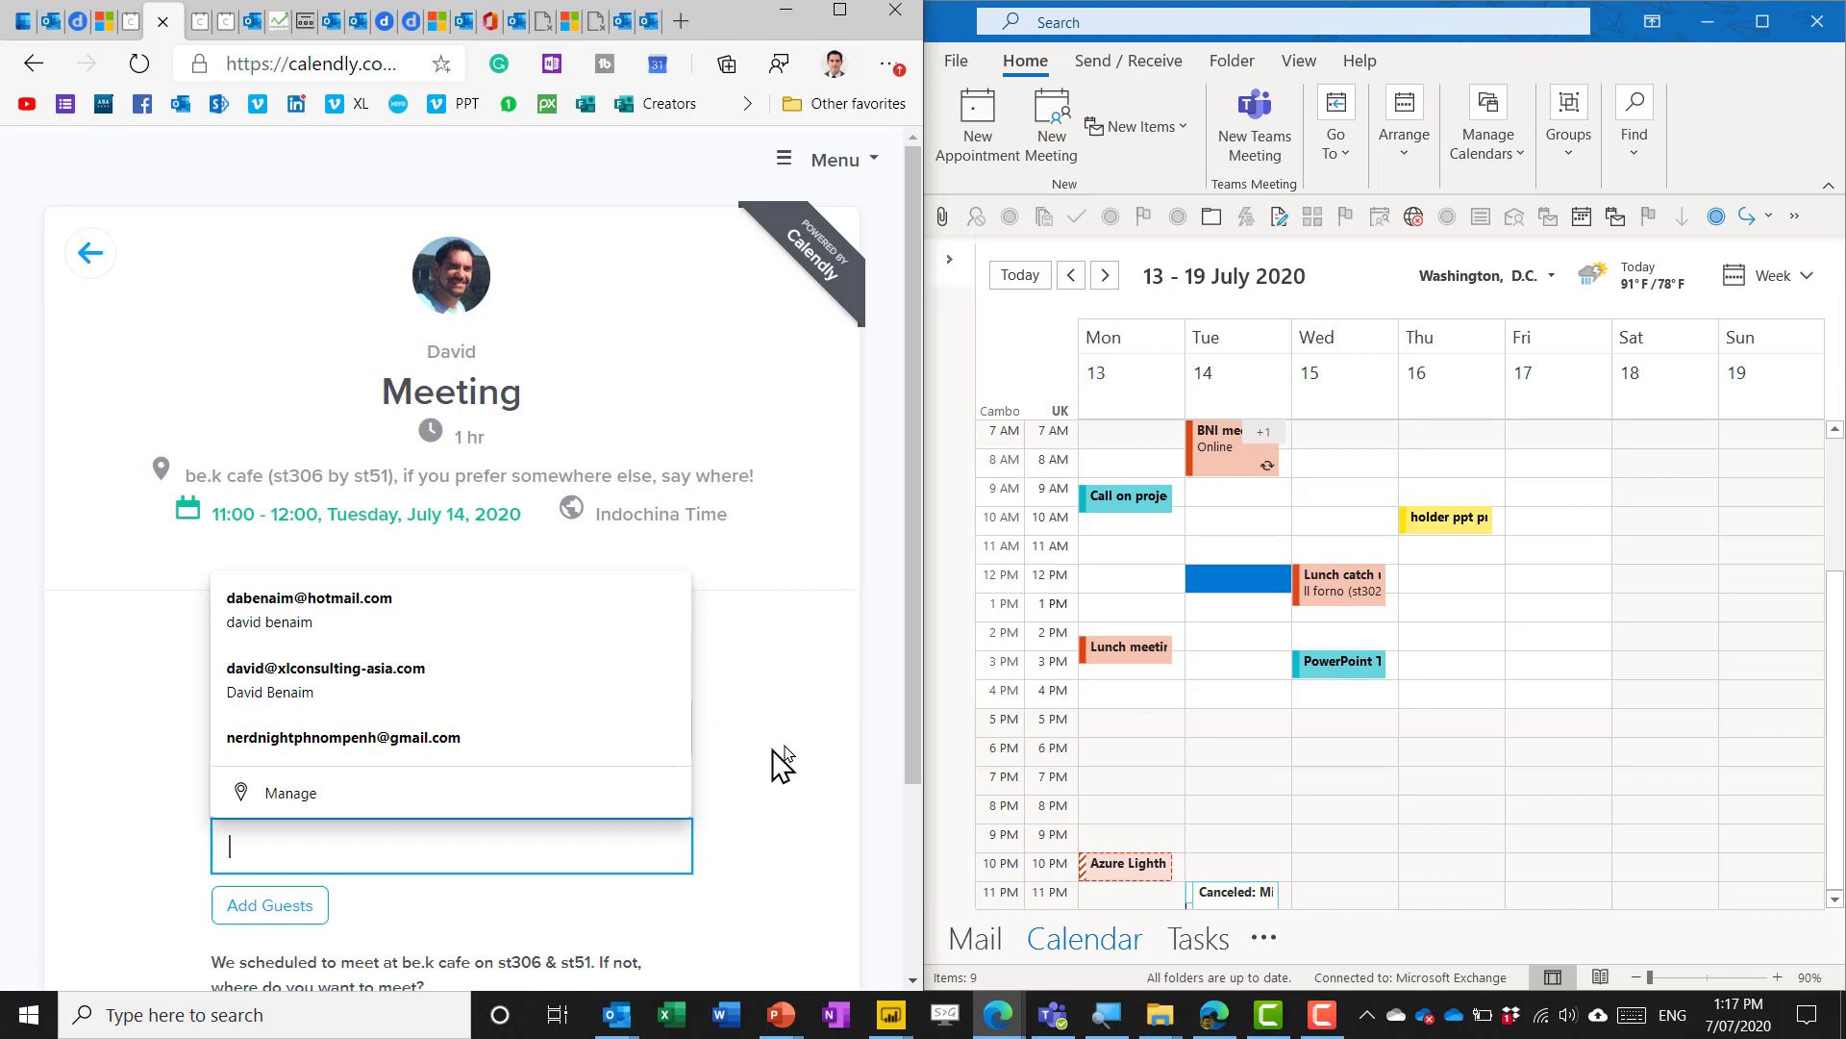
{"action": "left_click", "coordinate": [402, 625]}
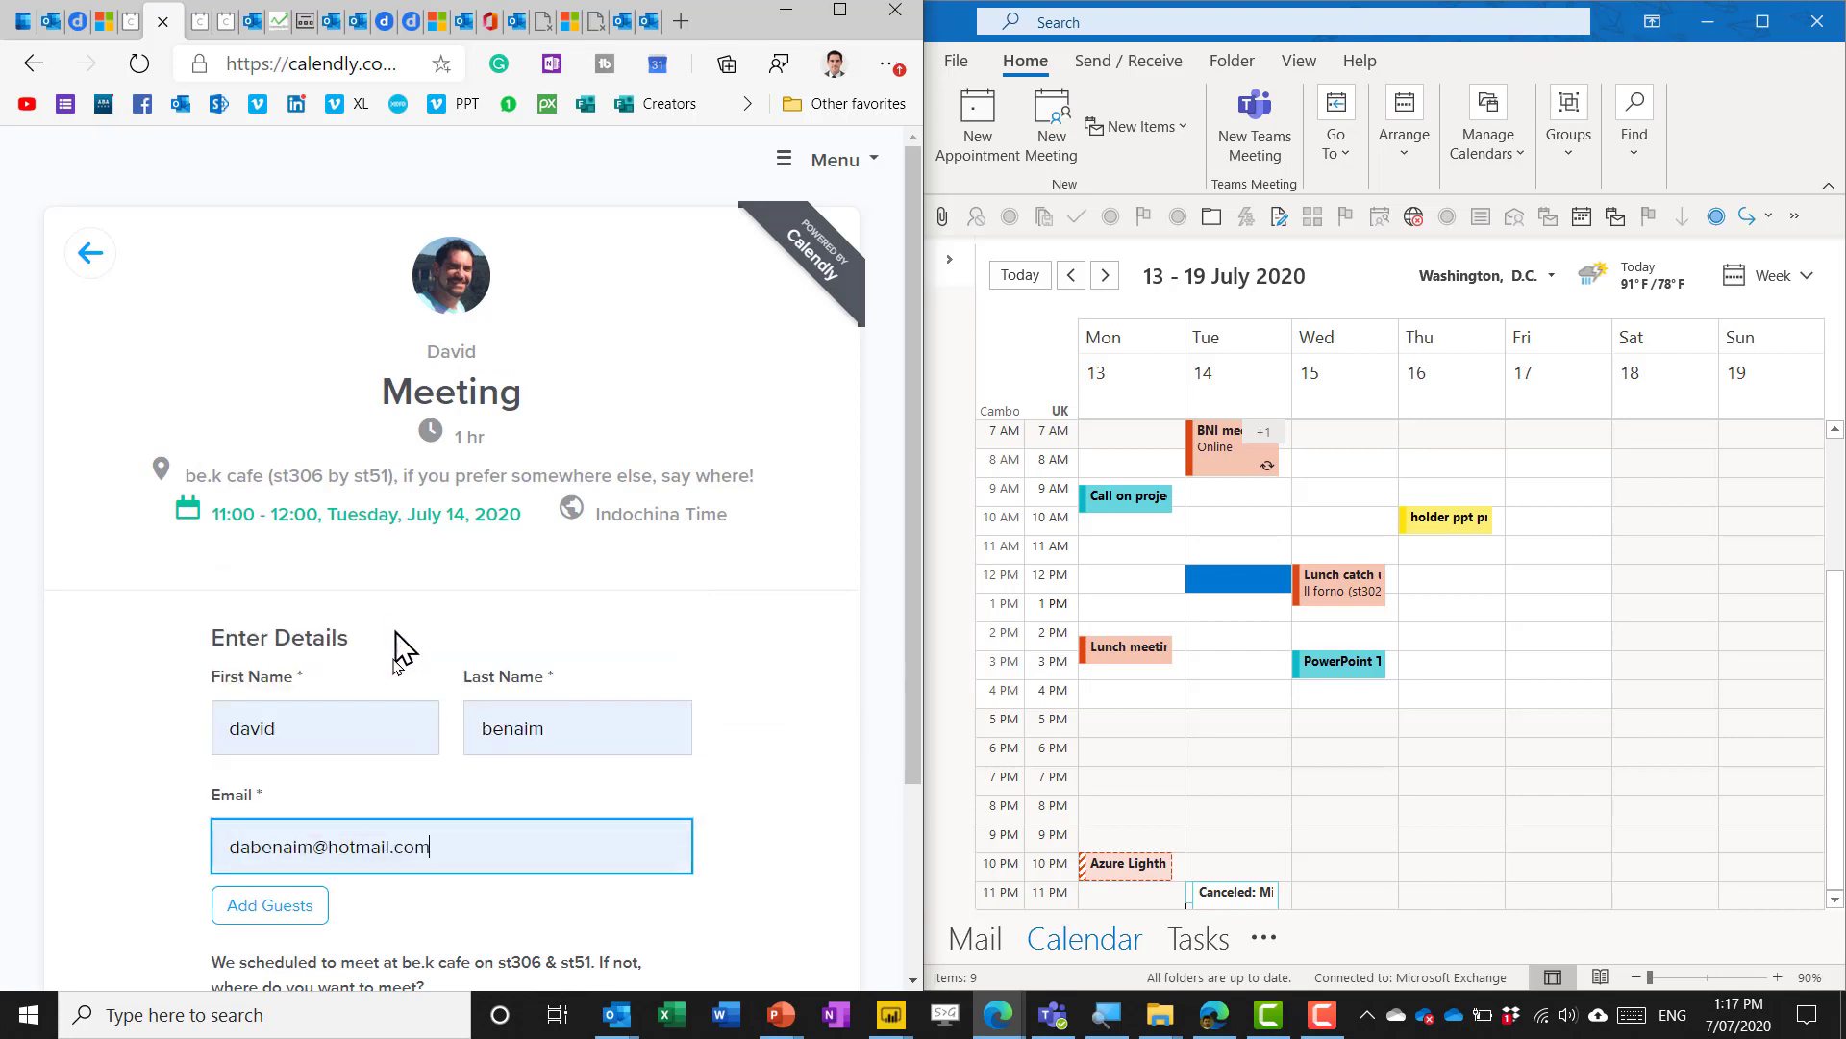
Add a guests field, schedule the event, and find the new 11 AM booking in Outlook
{"action": "left_click", "coordinate": [260, 908]}
{"action": "scroll", "coordinate": [327, 908], "scroll_direction": "down", "scroll_amount": 4}
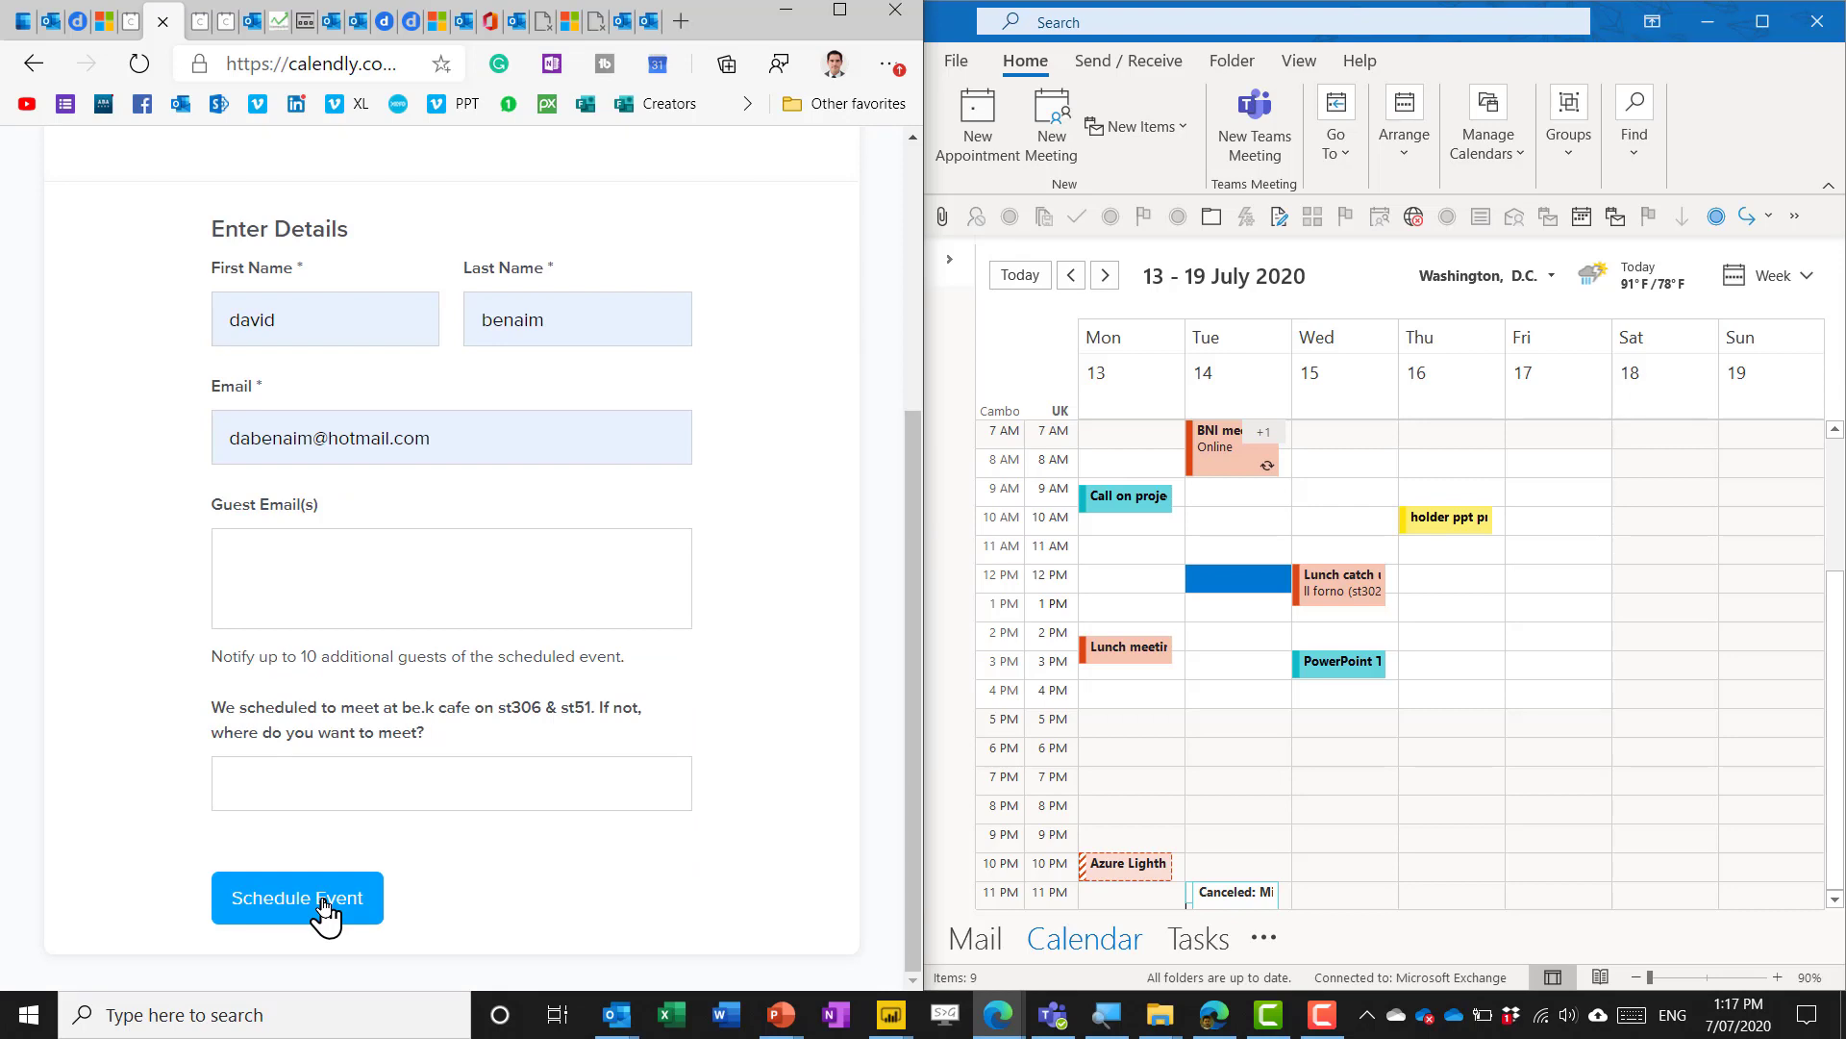
{"action": "left_click", "coordinate": [323, 909]}
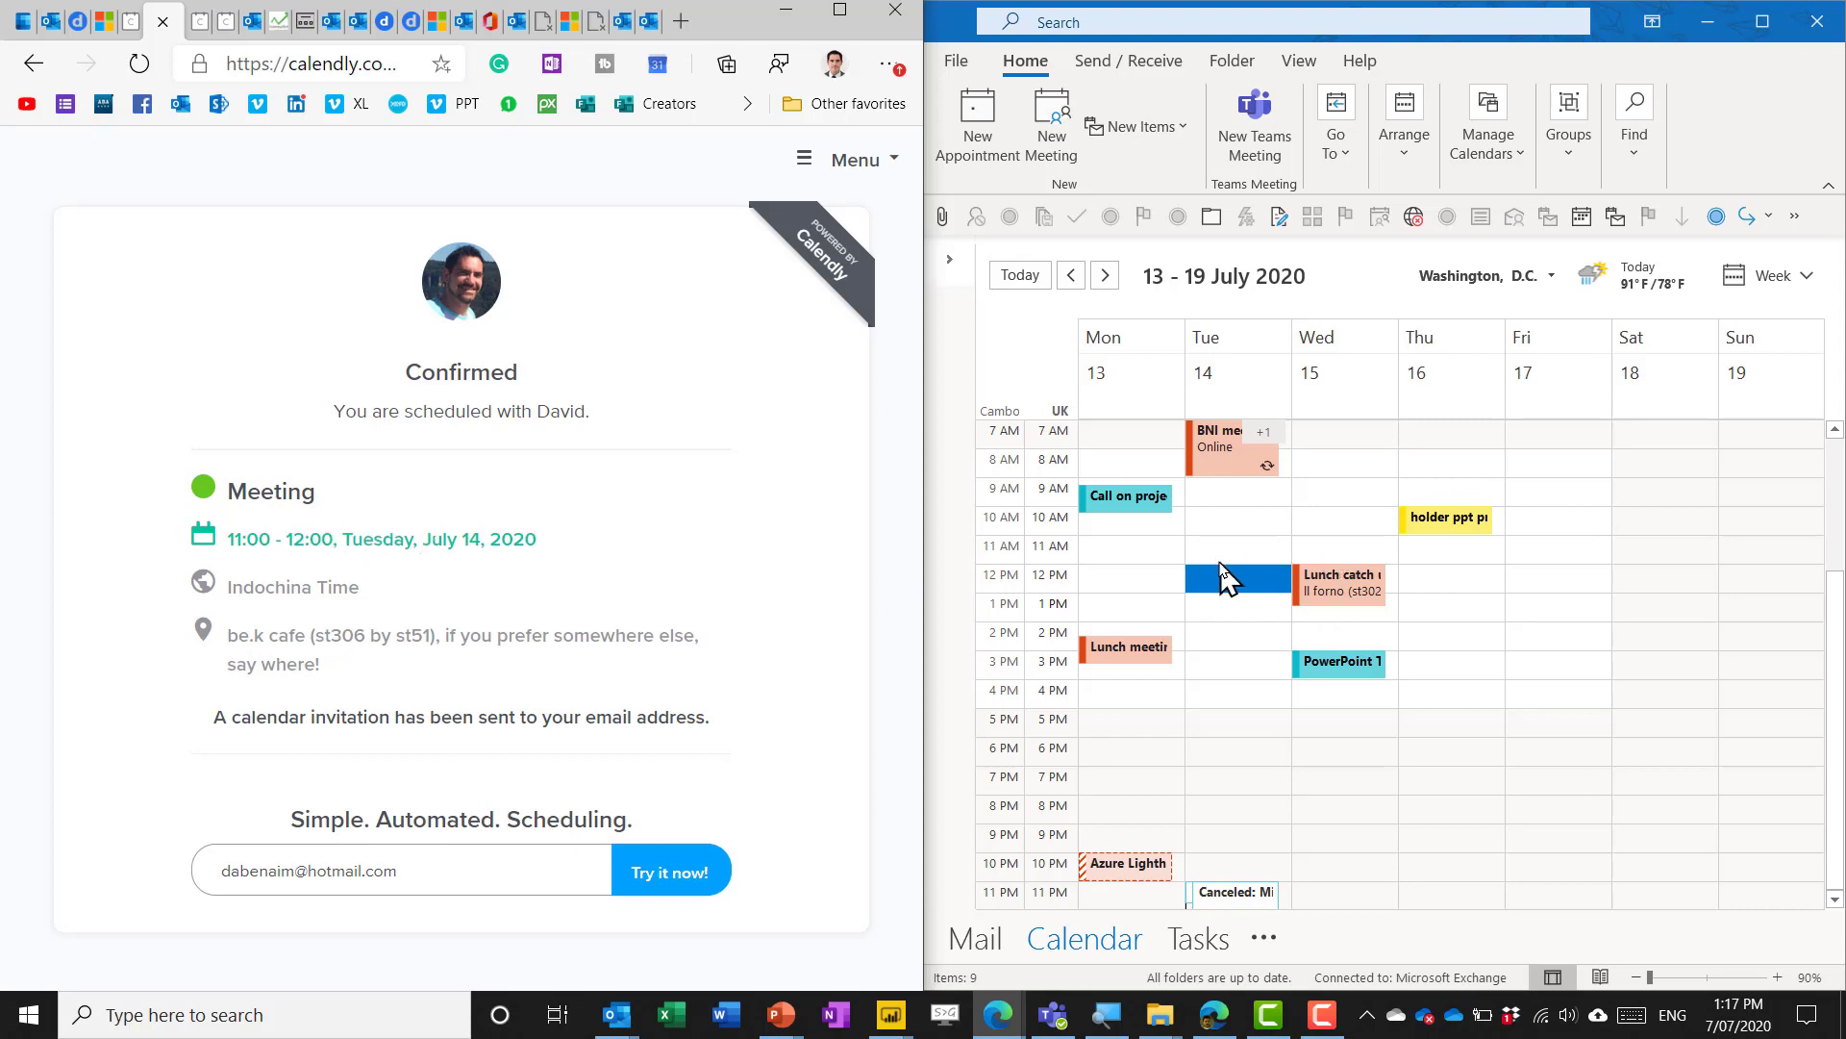
{"action": "left_click", "coordinate": [1226, 550]}
{"action": "left_click", "coordinate": [1227, 575]}
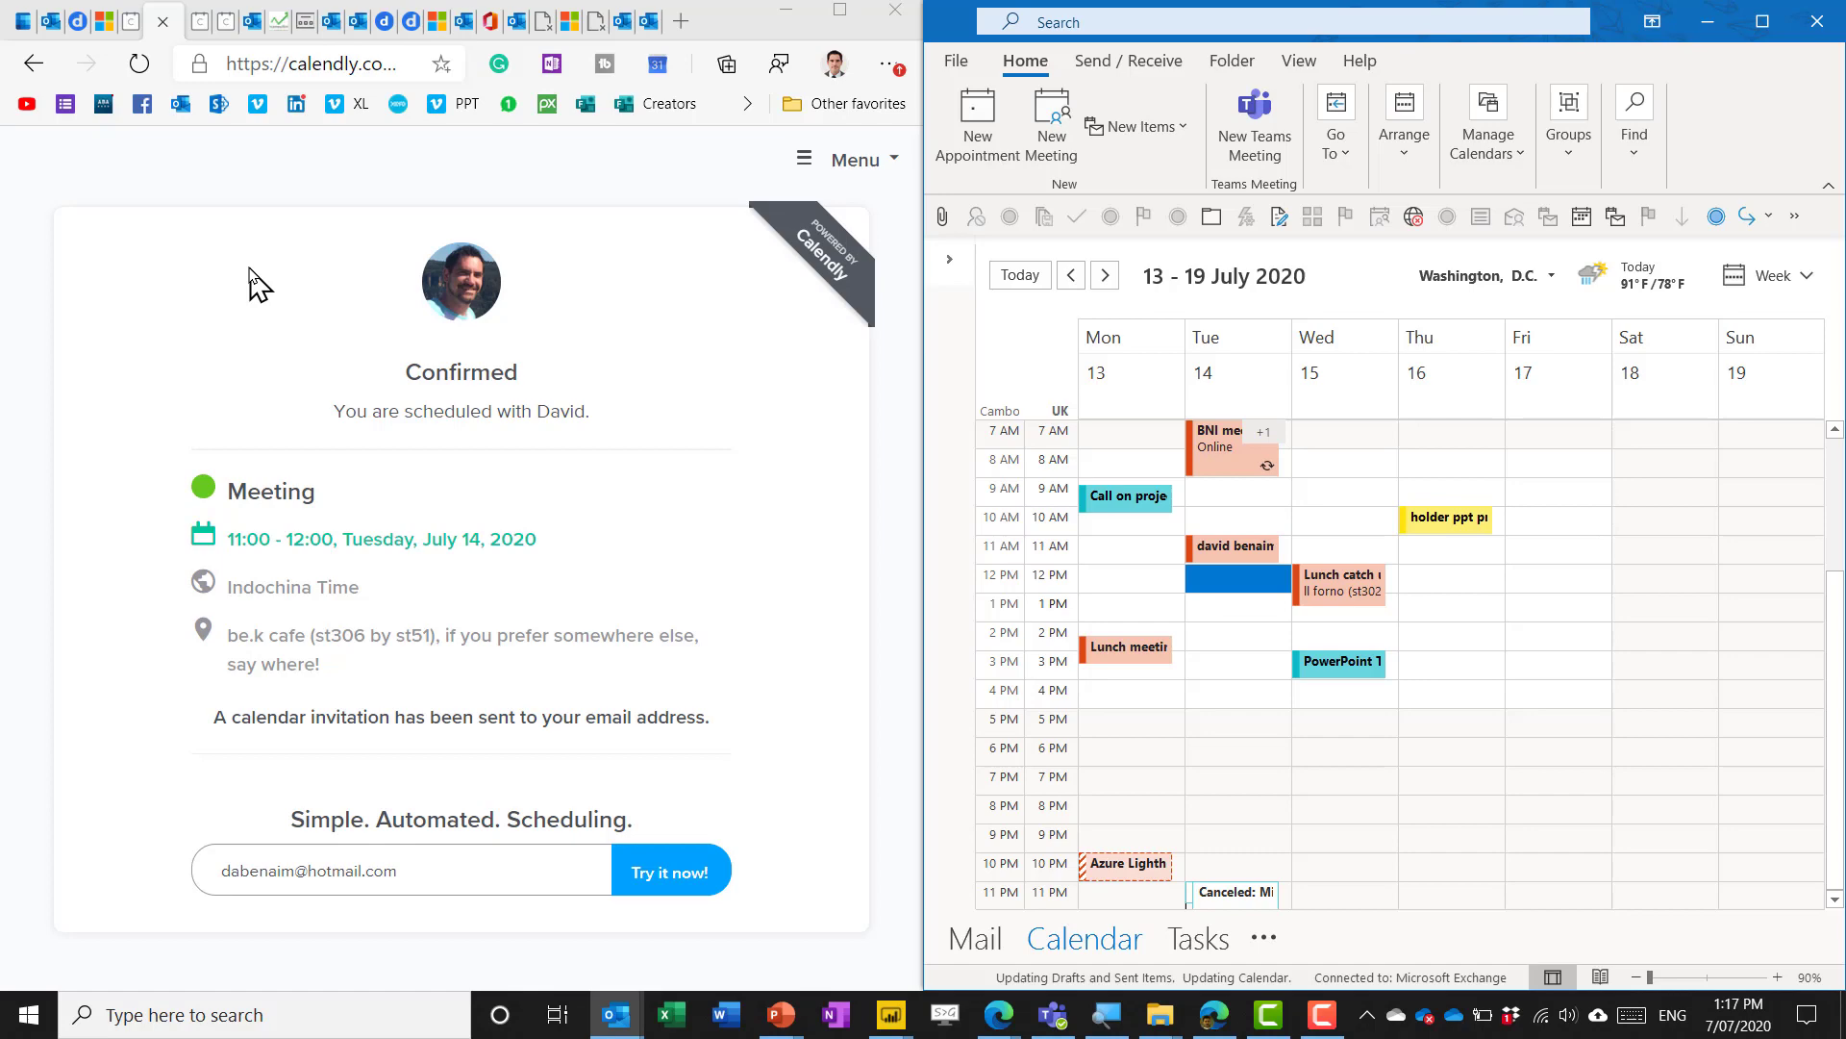
Return to the Meeting's settings and expand the Invitee Questions section
{"action": "left_click", "coordinate": [126, 34]}
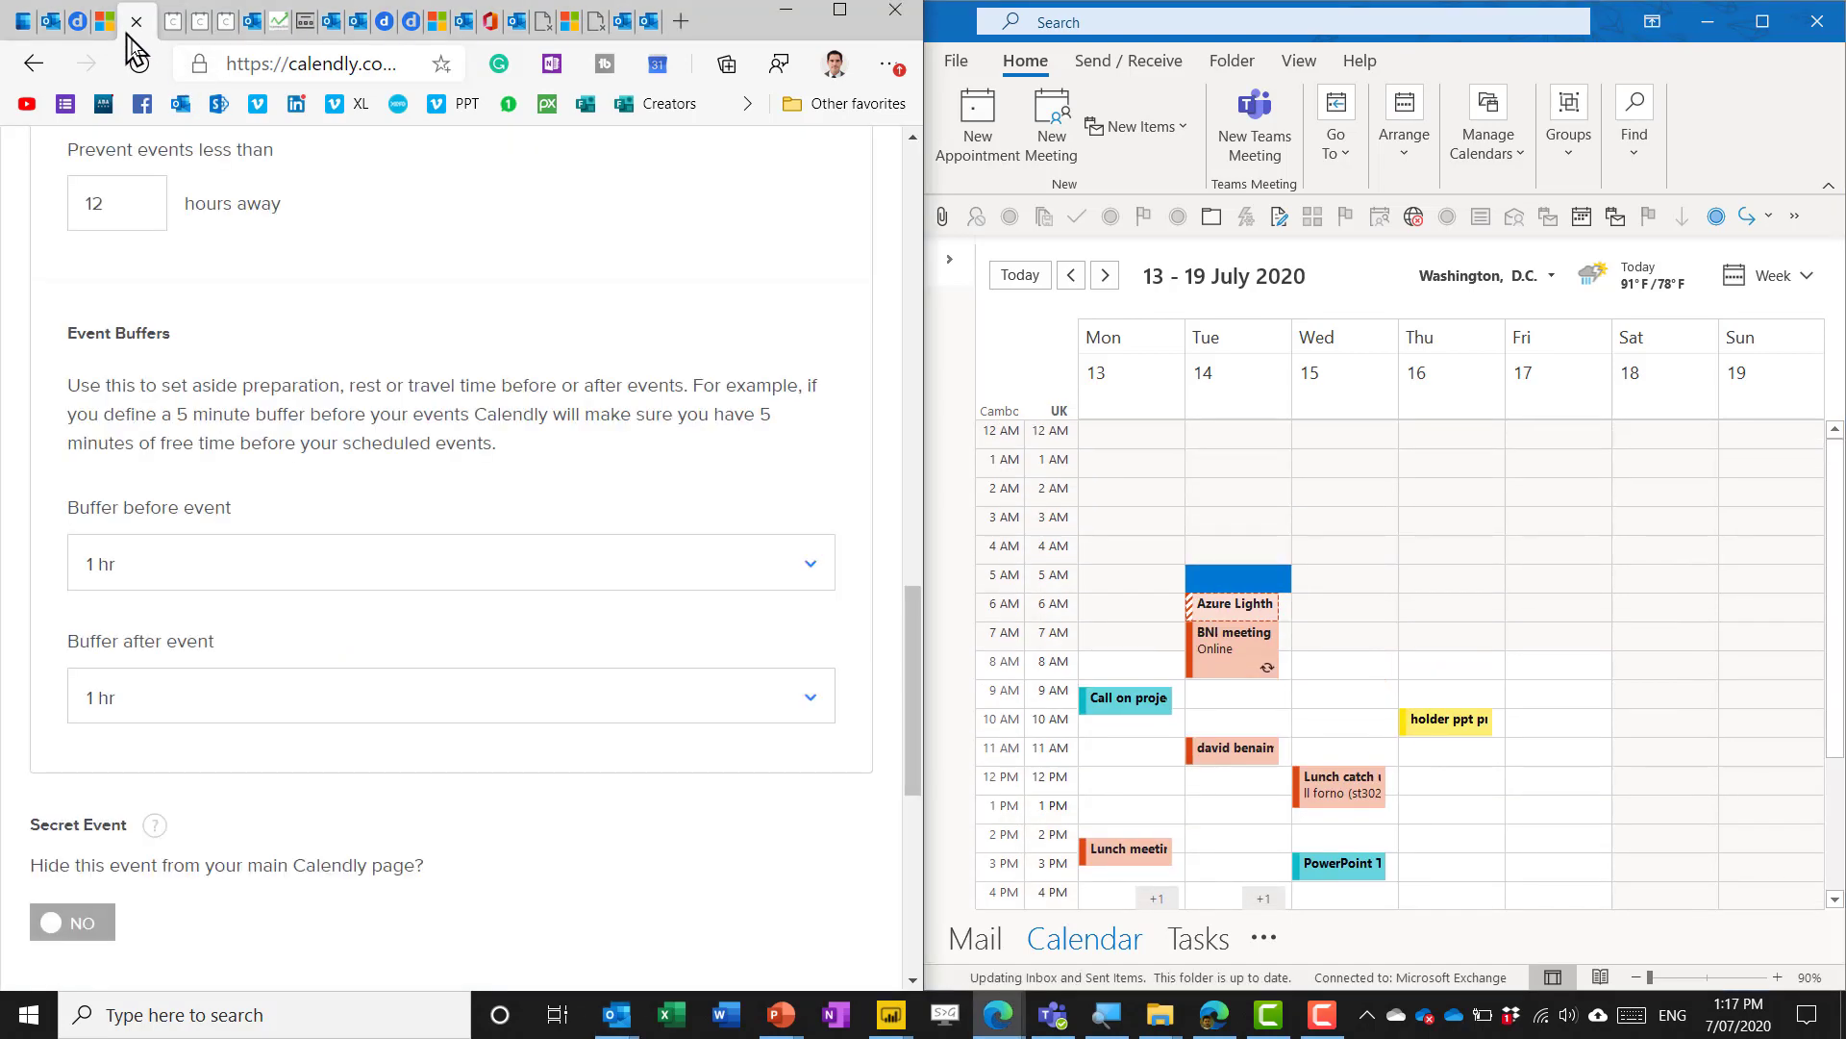
{"action": "scroll", "coordinate": [644, 587], "scroll_direction": "down", "scroll_amount": 7}
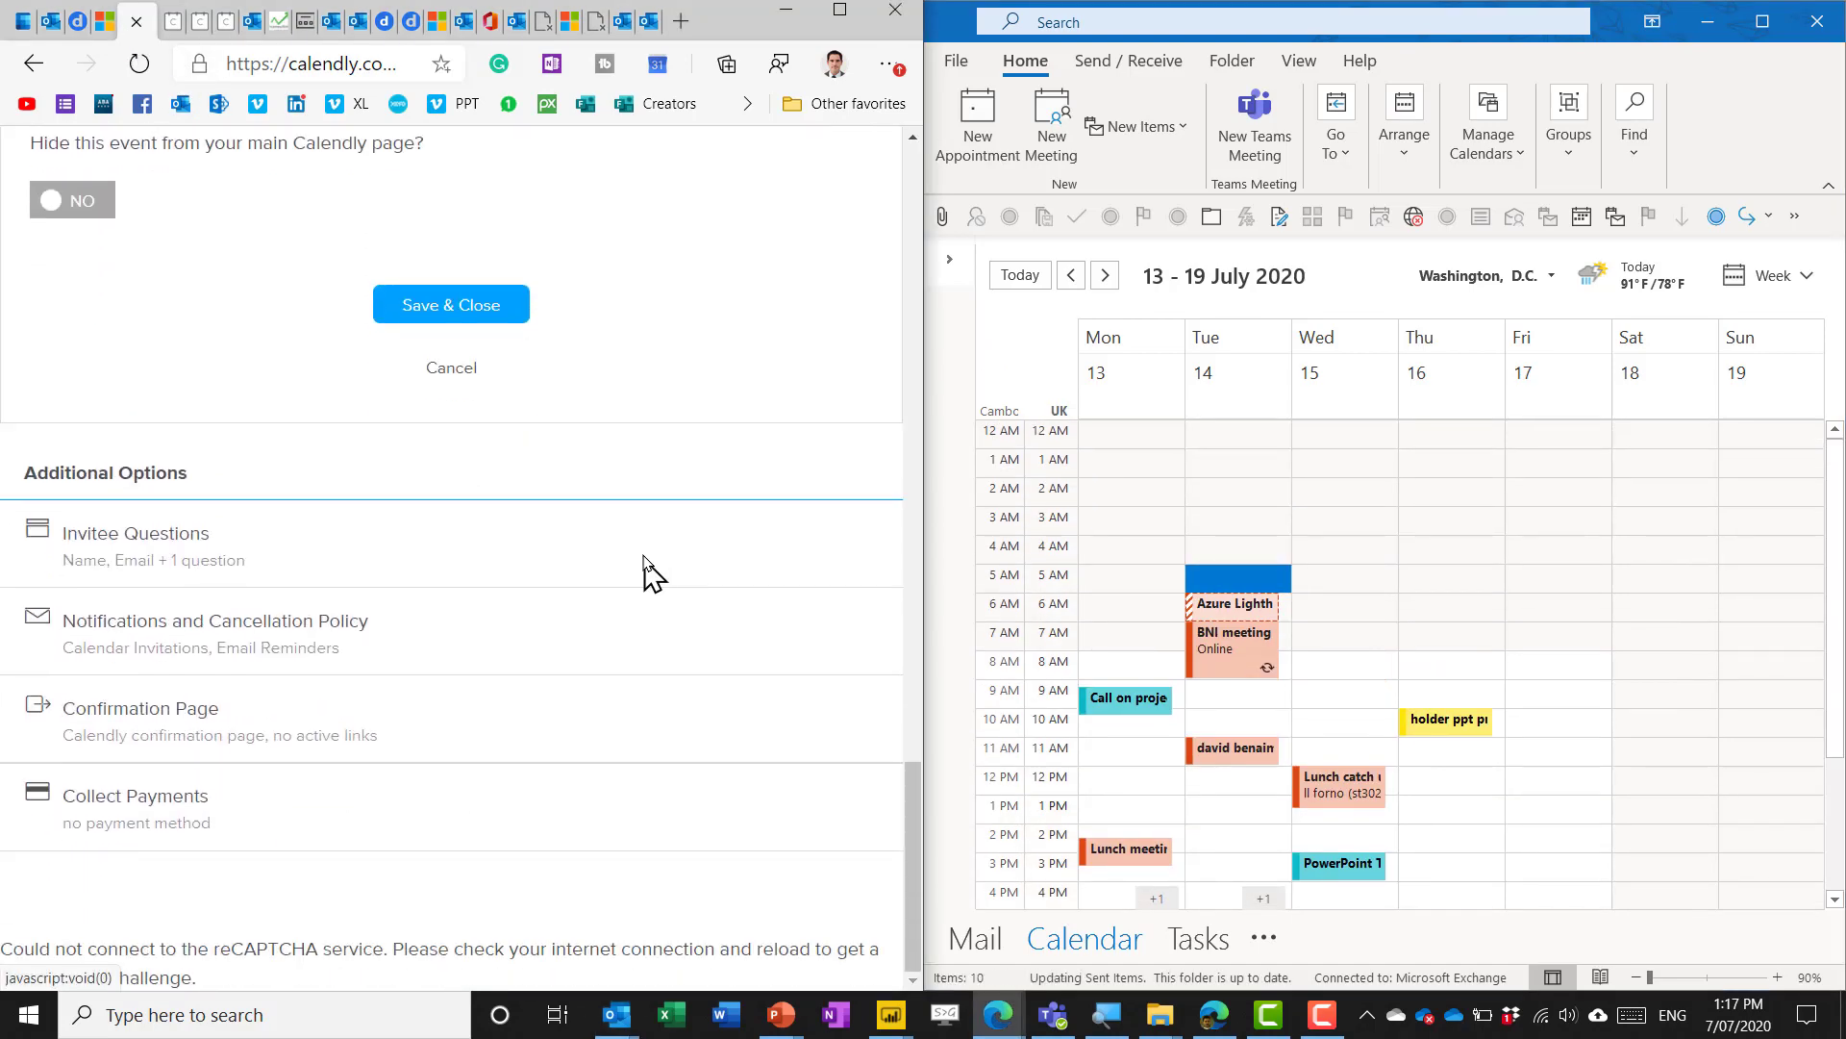
{"action": "left_click", "coordinate": [184, 554]}
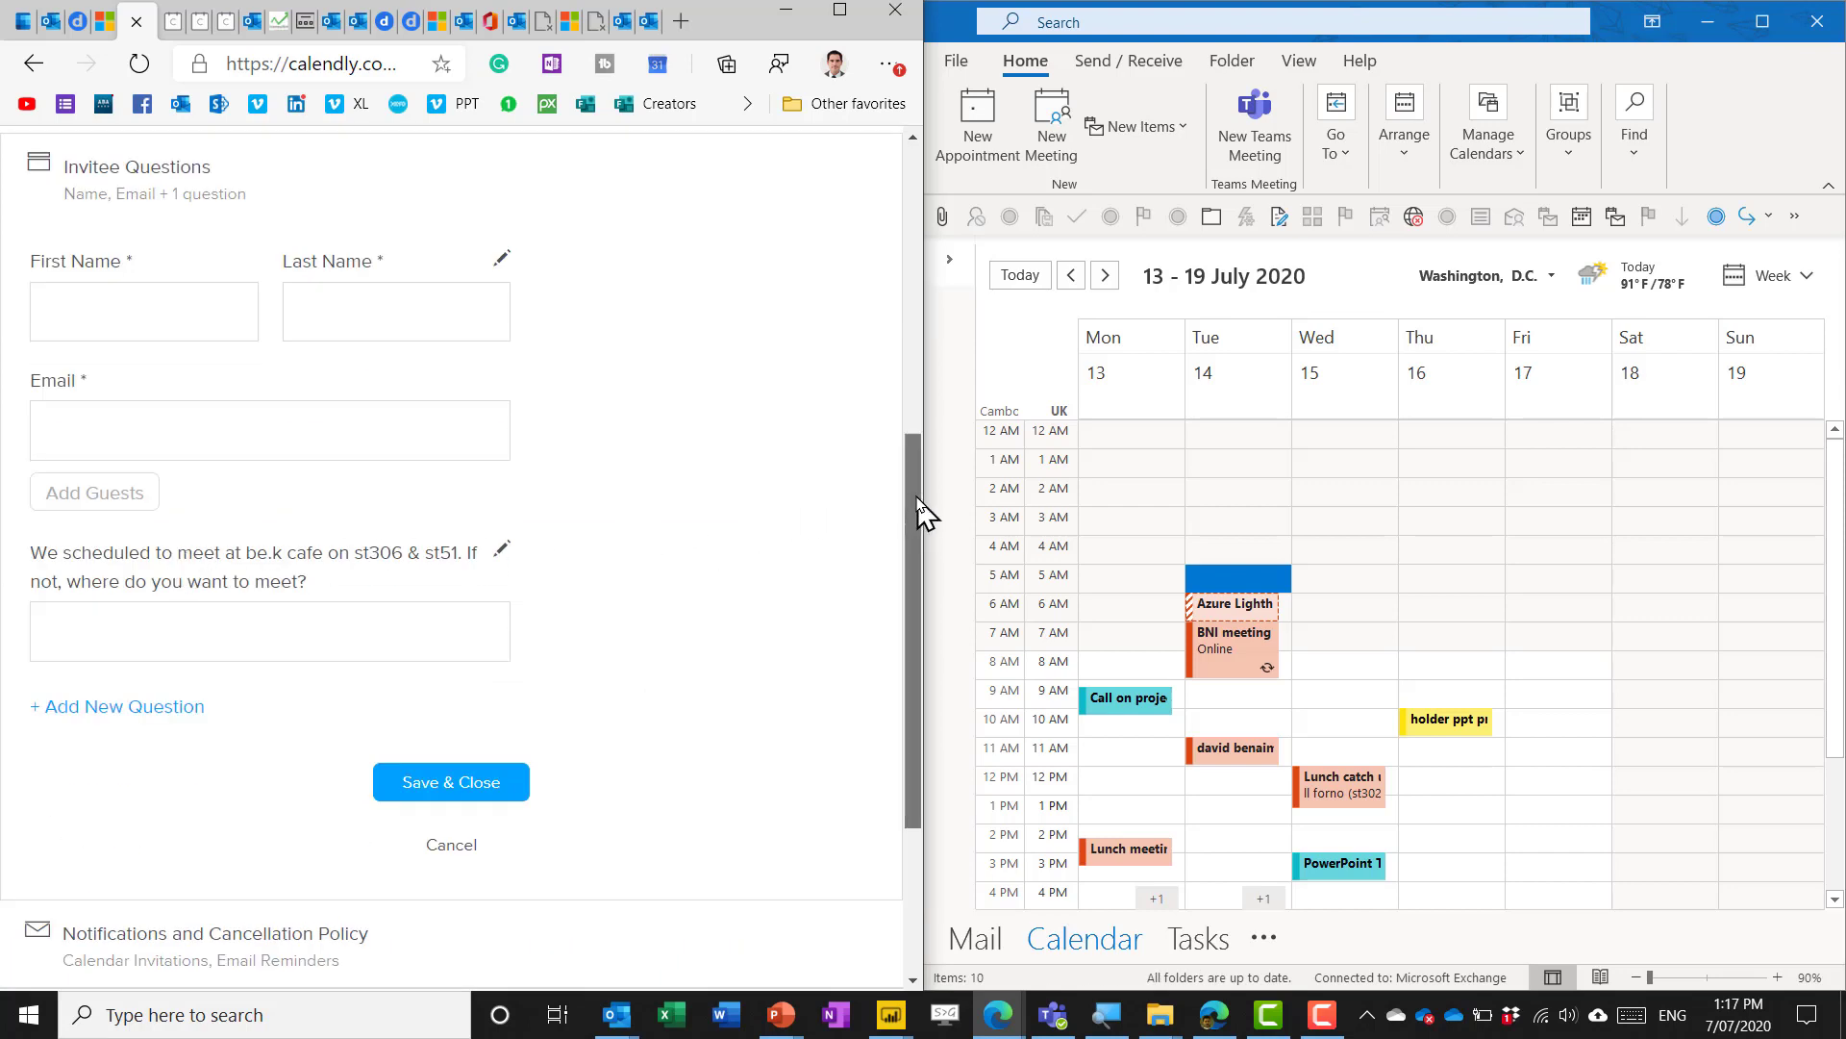
{"action": "left_click_drag", "start_coordinate": [918, 509], "coordinate": [908, 663]}
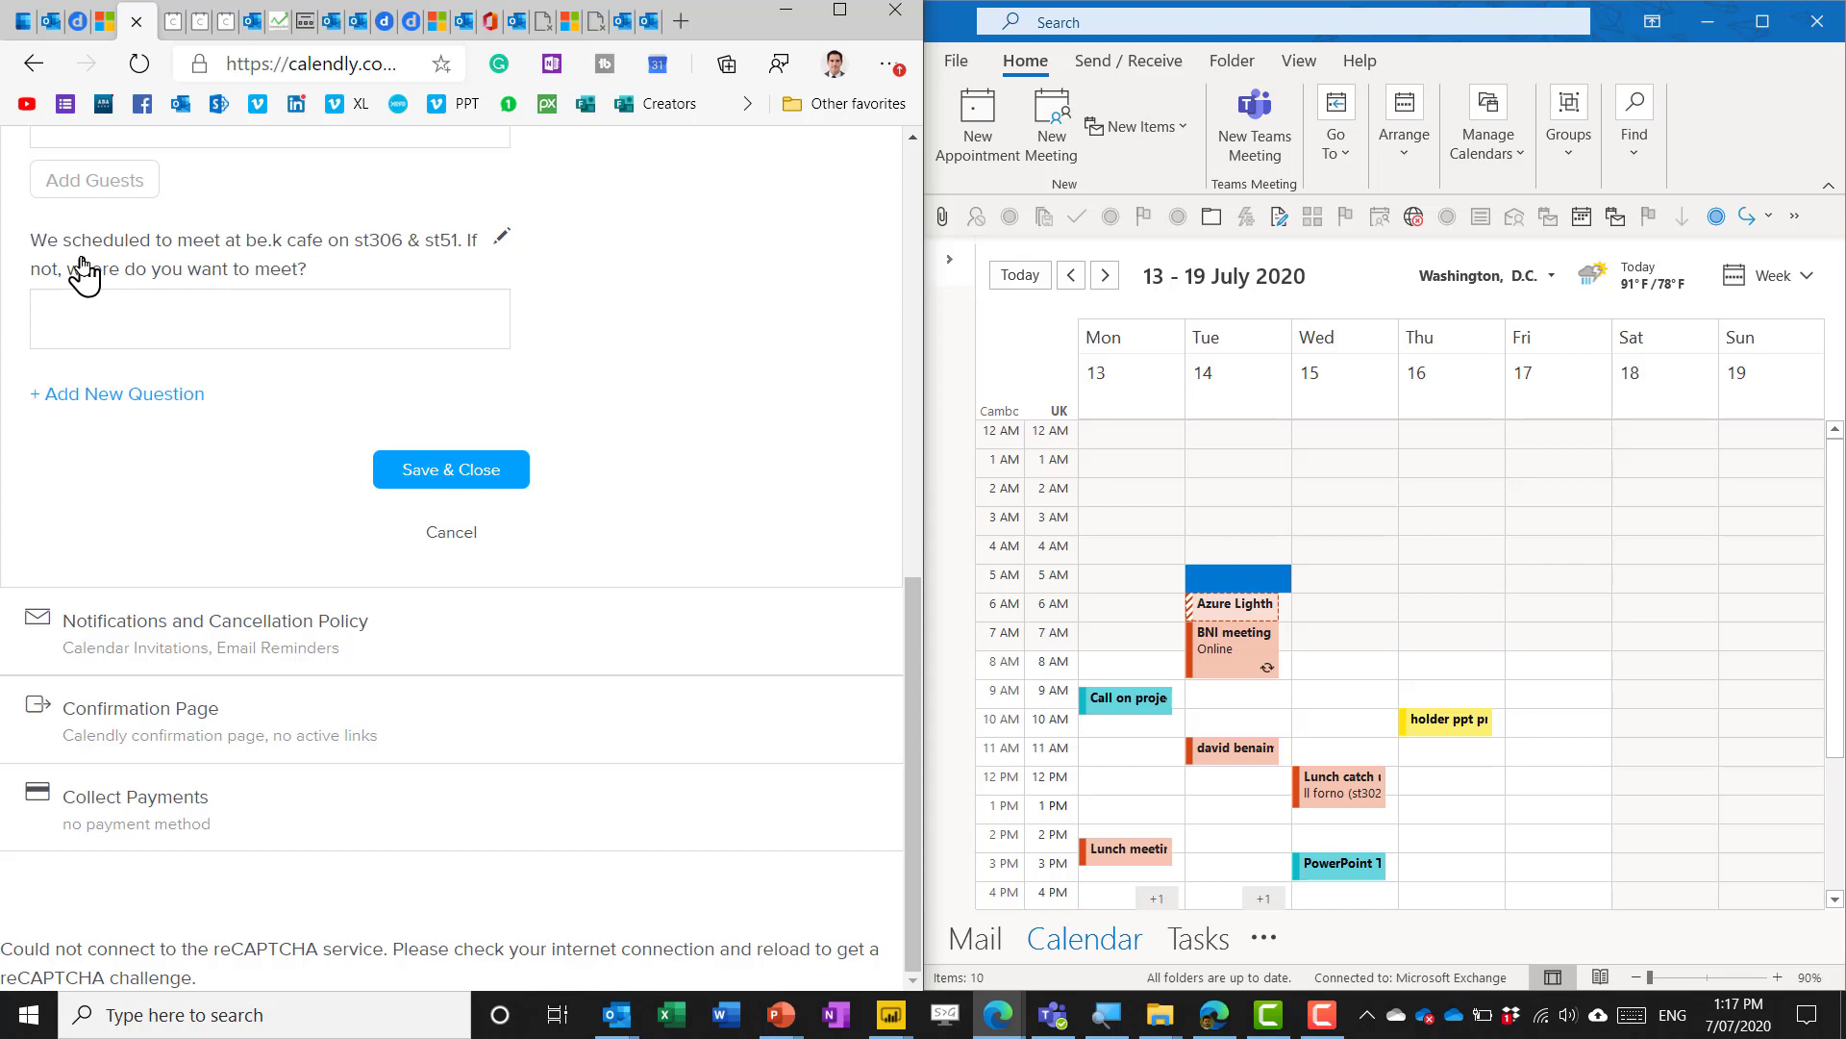
Start a new invitee question, check the answer types, keep One Line, then cancel it
{"action": "left_click", "coordinate": [125, 394]}
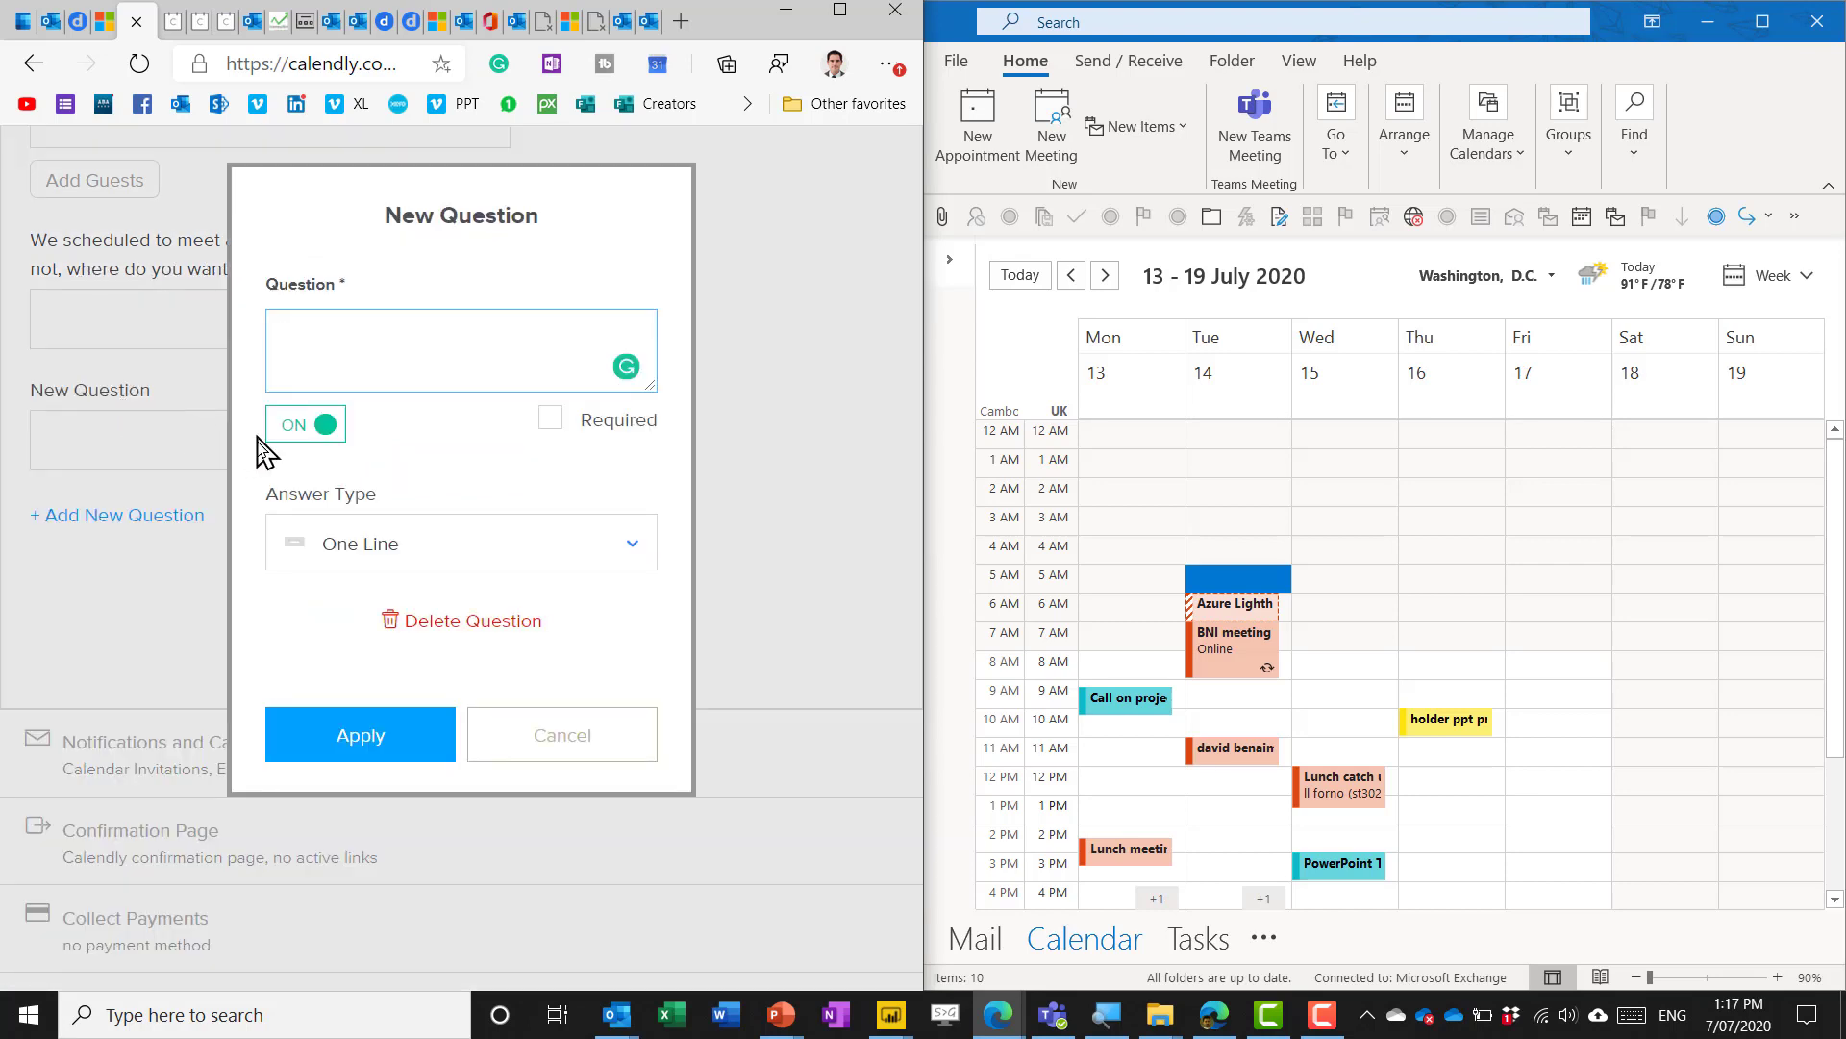
{"action": "left_click", "coordinate": [442, 558]}
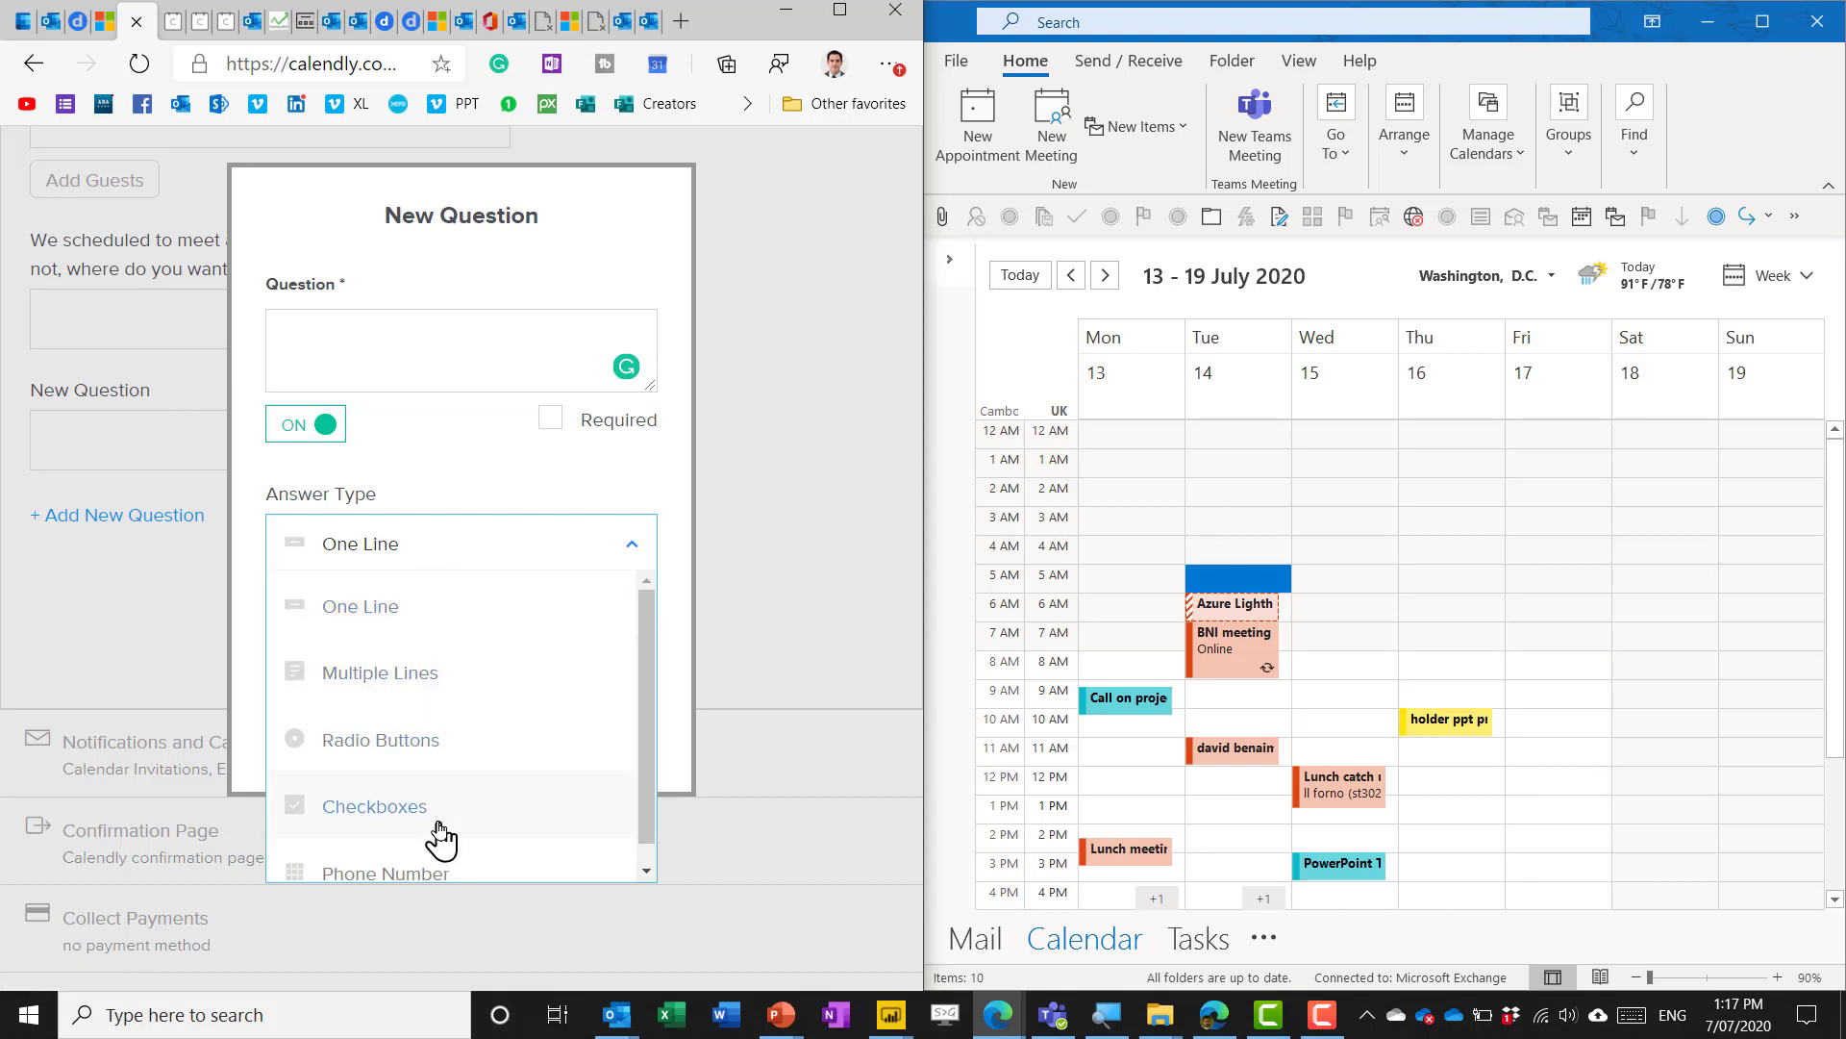
{"action": "scroll", "coordinate": [433, 837], "scroll_direction": "down", "scroll_amount": 1}
{"action": "left_click", "coordinate": [663, 496]}
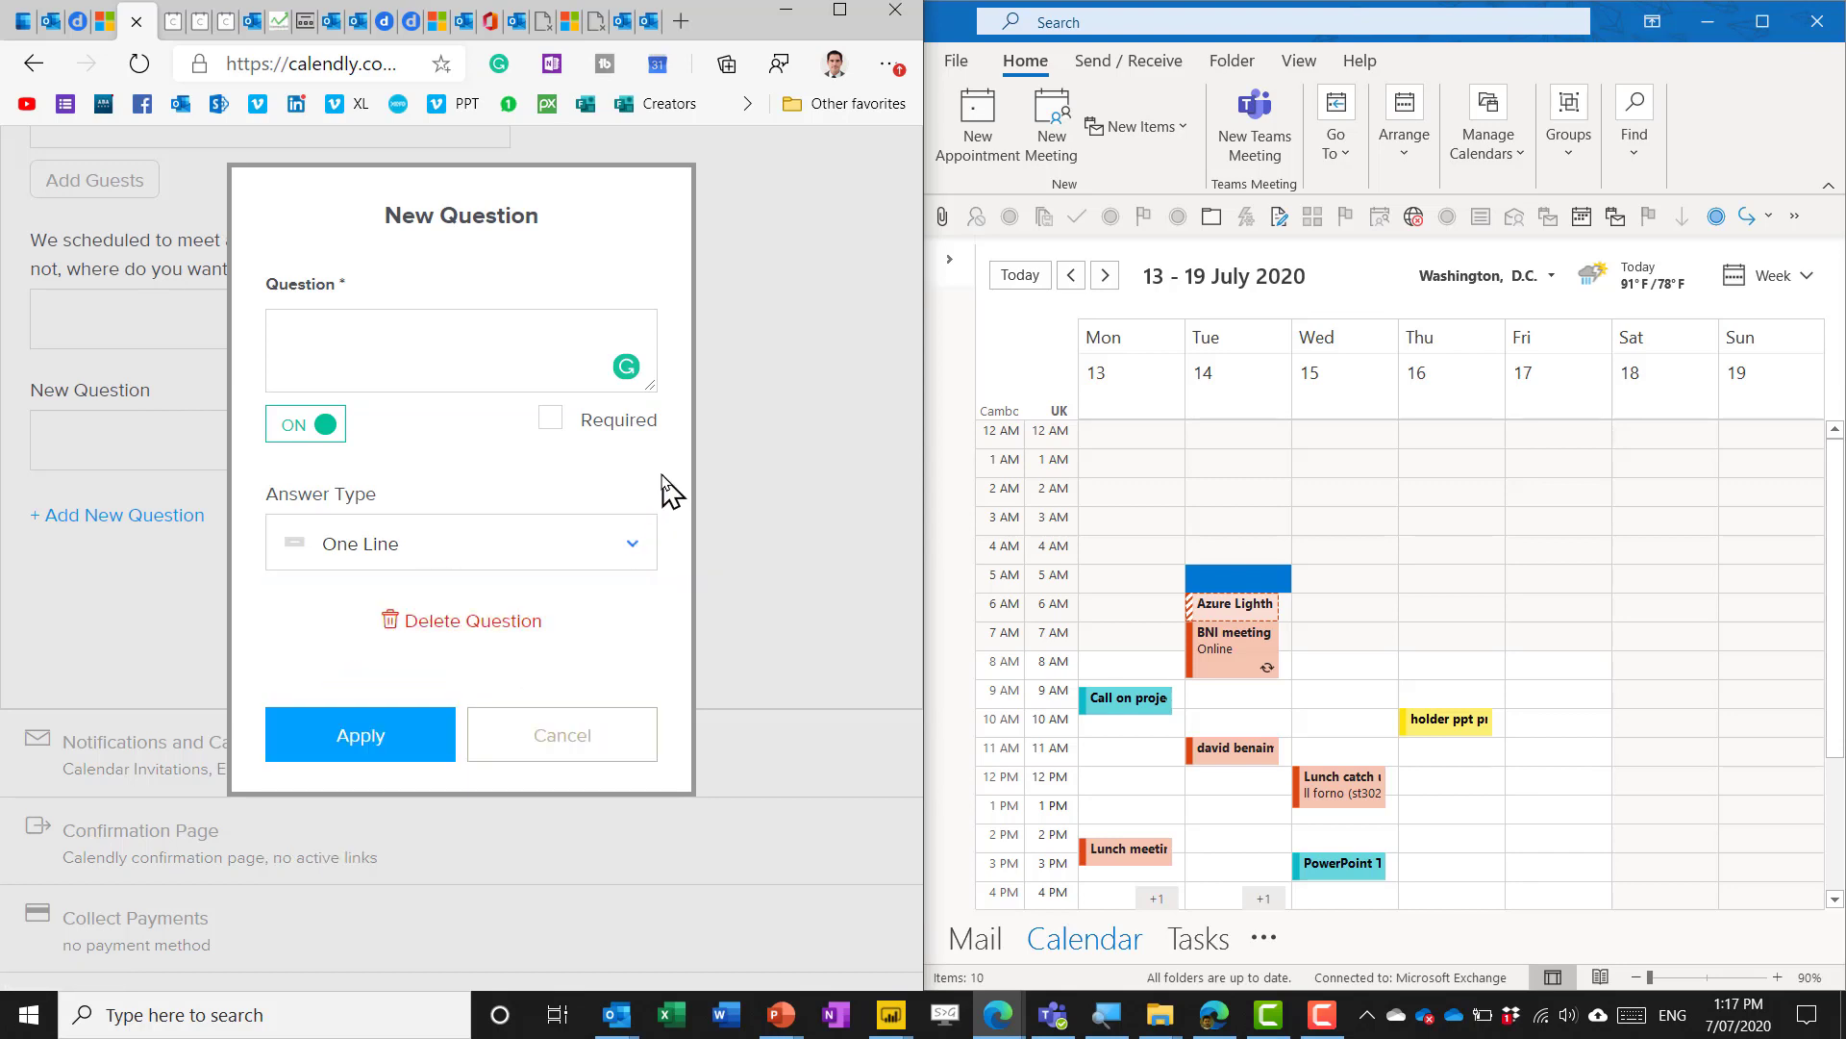
{"action": "left_click", "coordinate": [564, 741]}
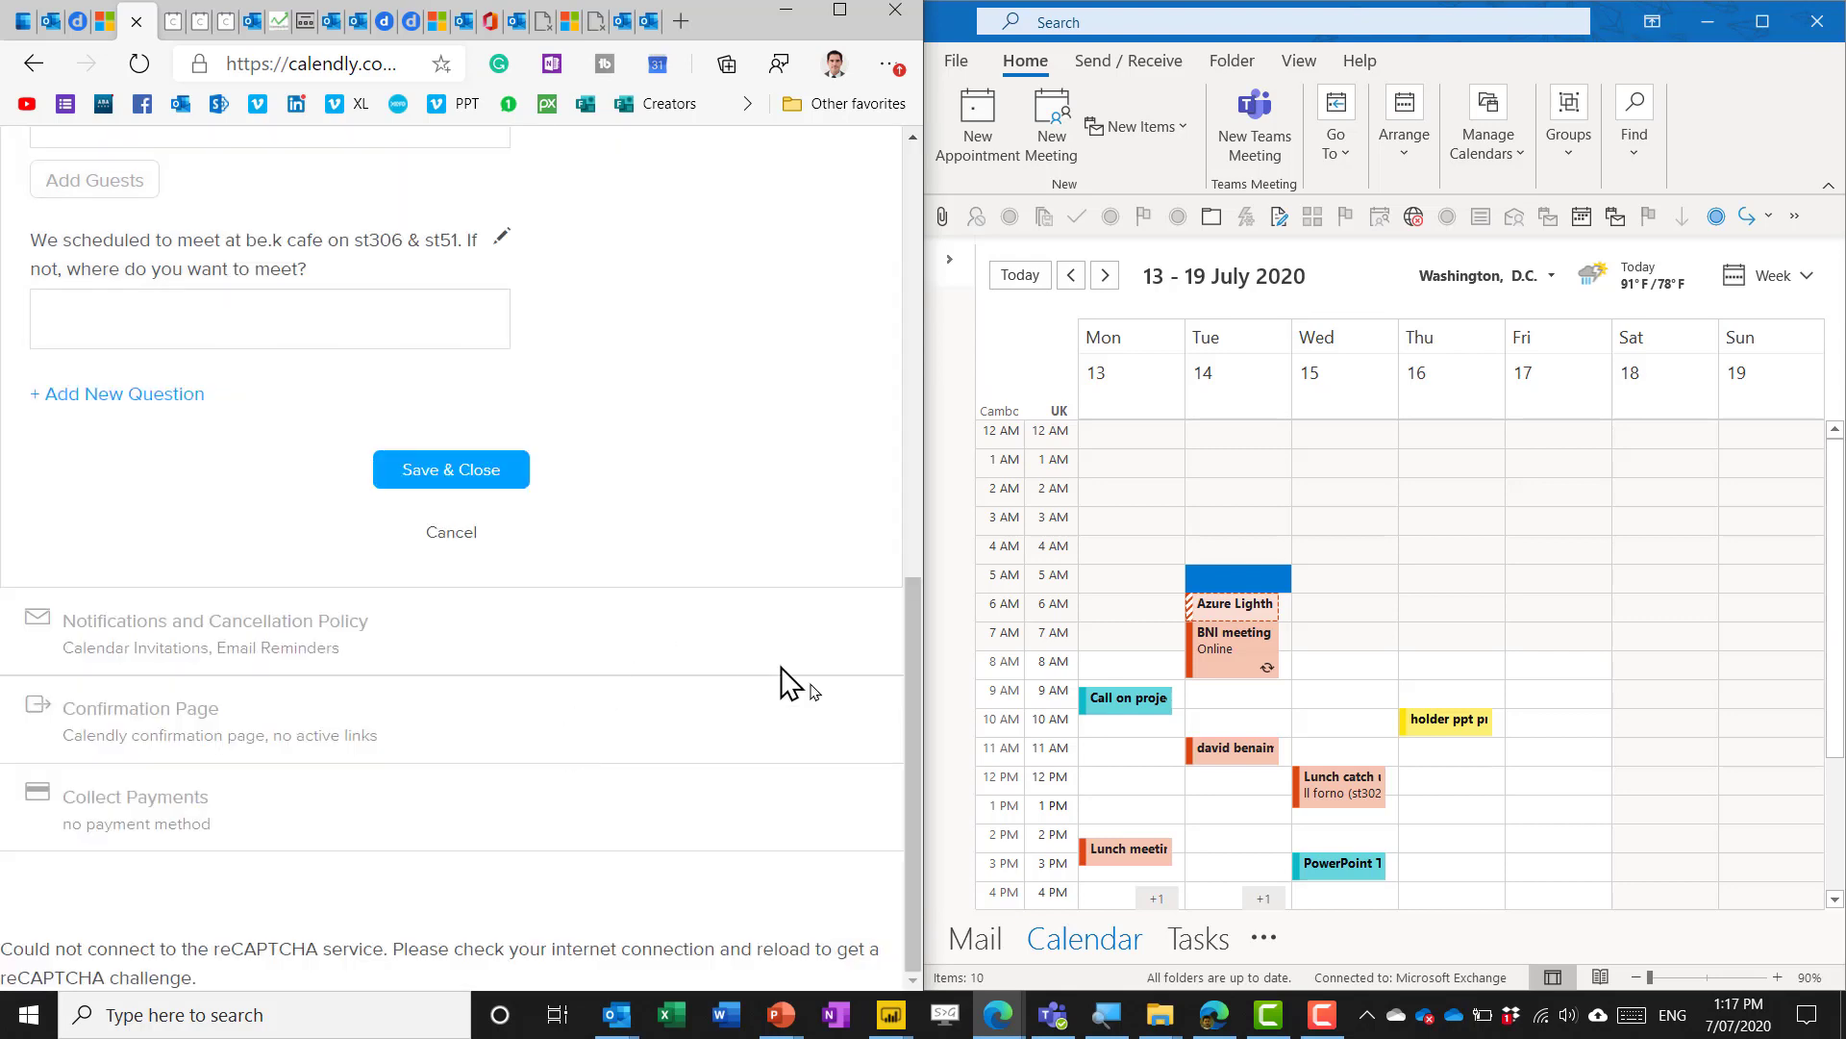
Move the booked Outlook meeting to start at 1:30 PM on July 14 and send the update
{"action": "double_click", "coordinate": [1229, 754]}
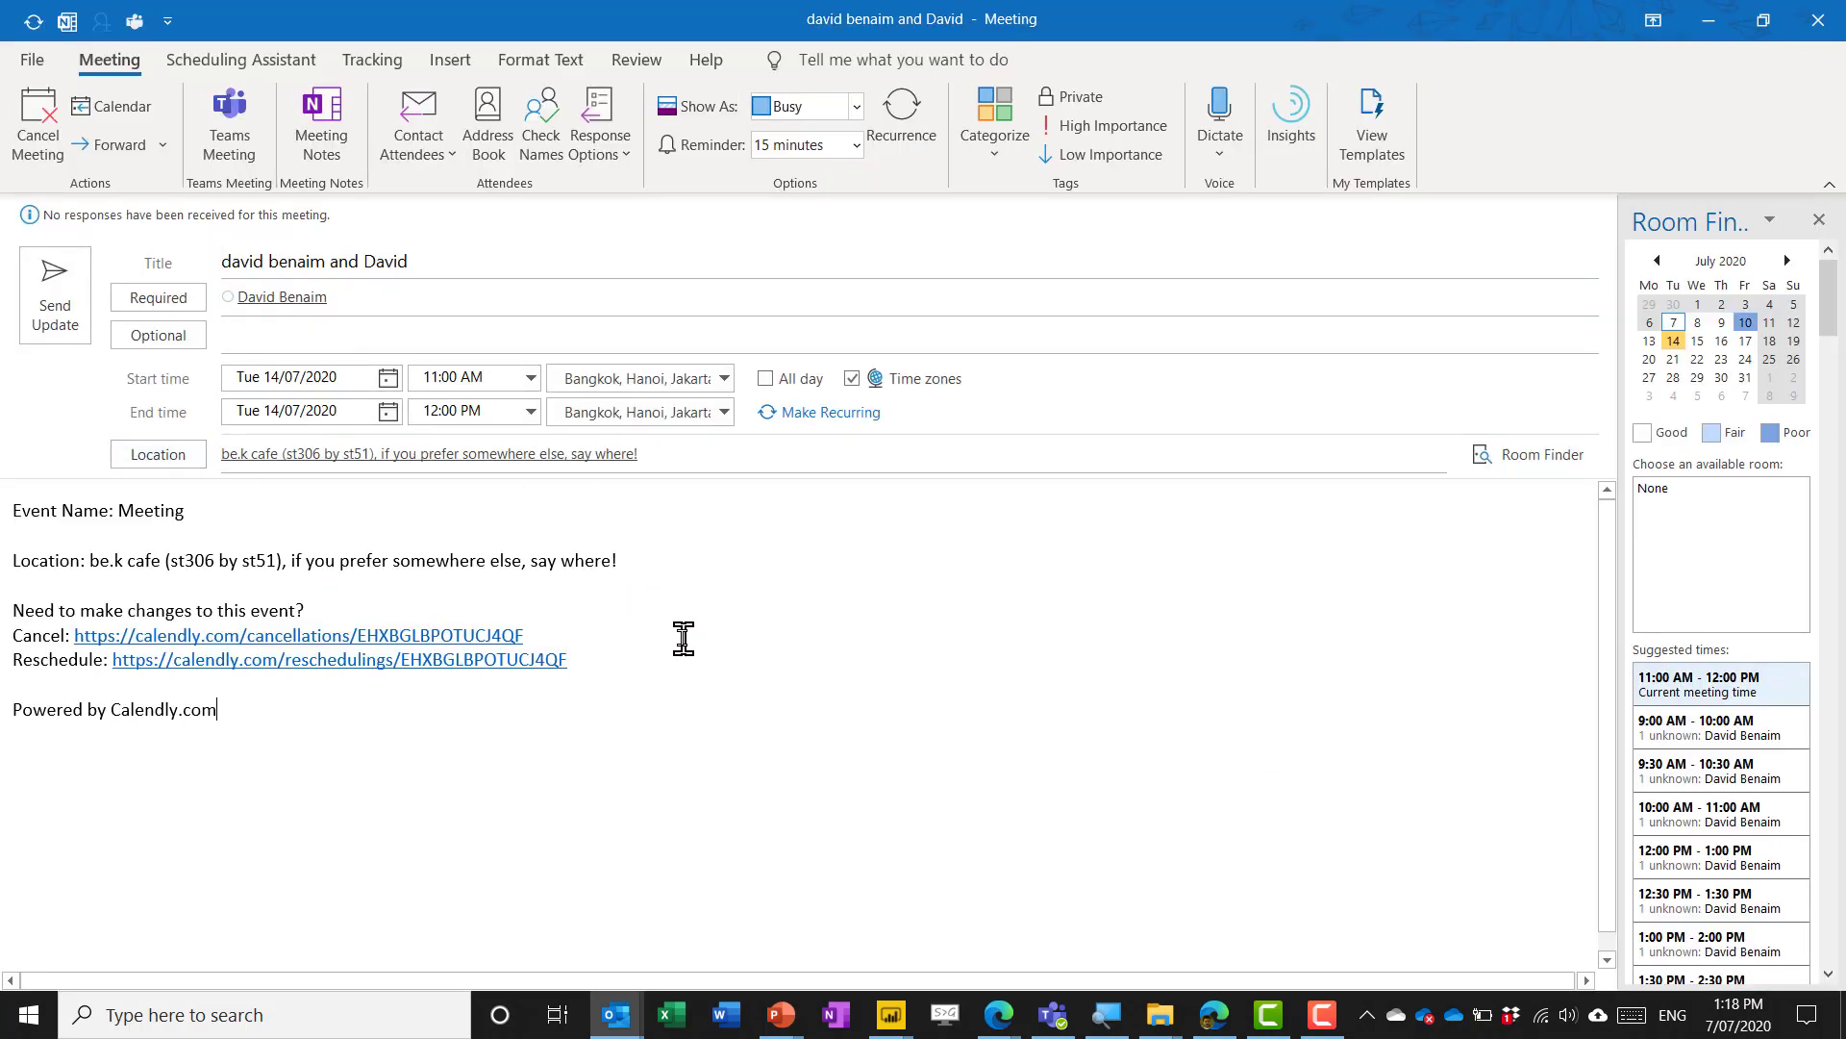
{"action": "left_click", "coordinate": [530, 379]}
{"action": "left_click", "coordinate": [476, 510]}
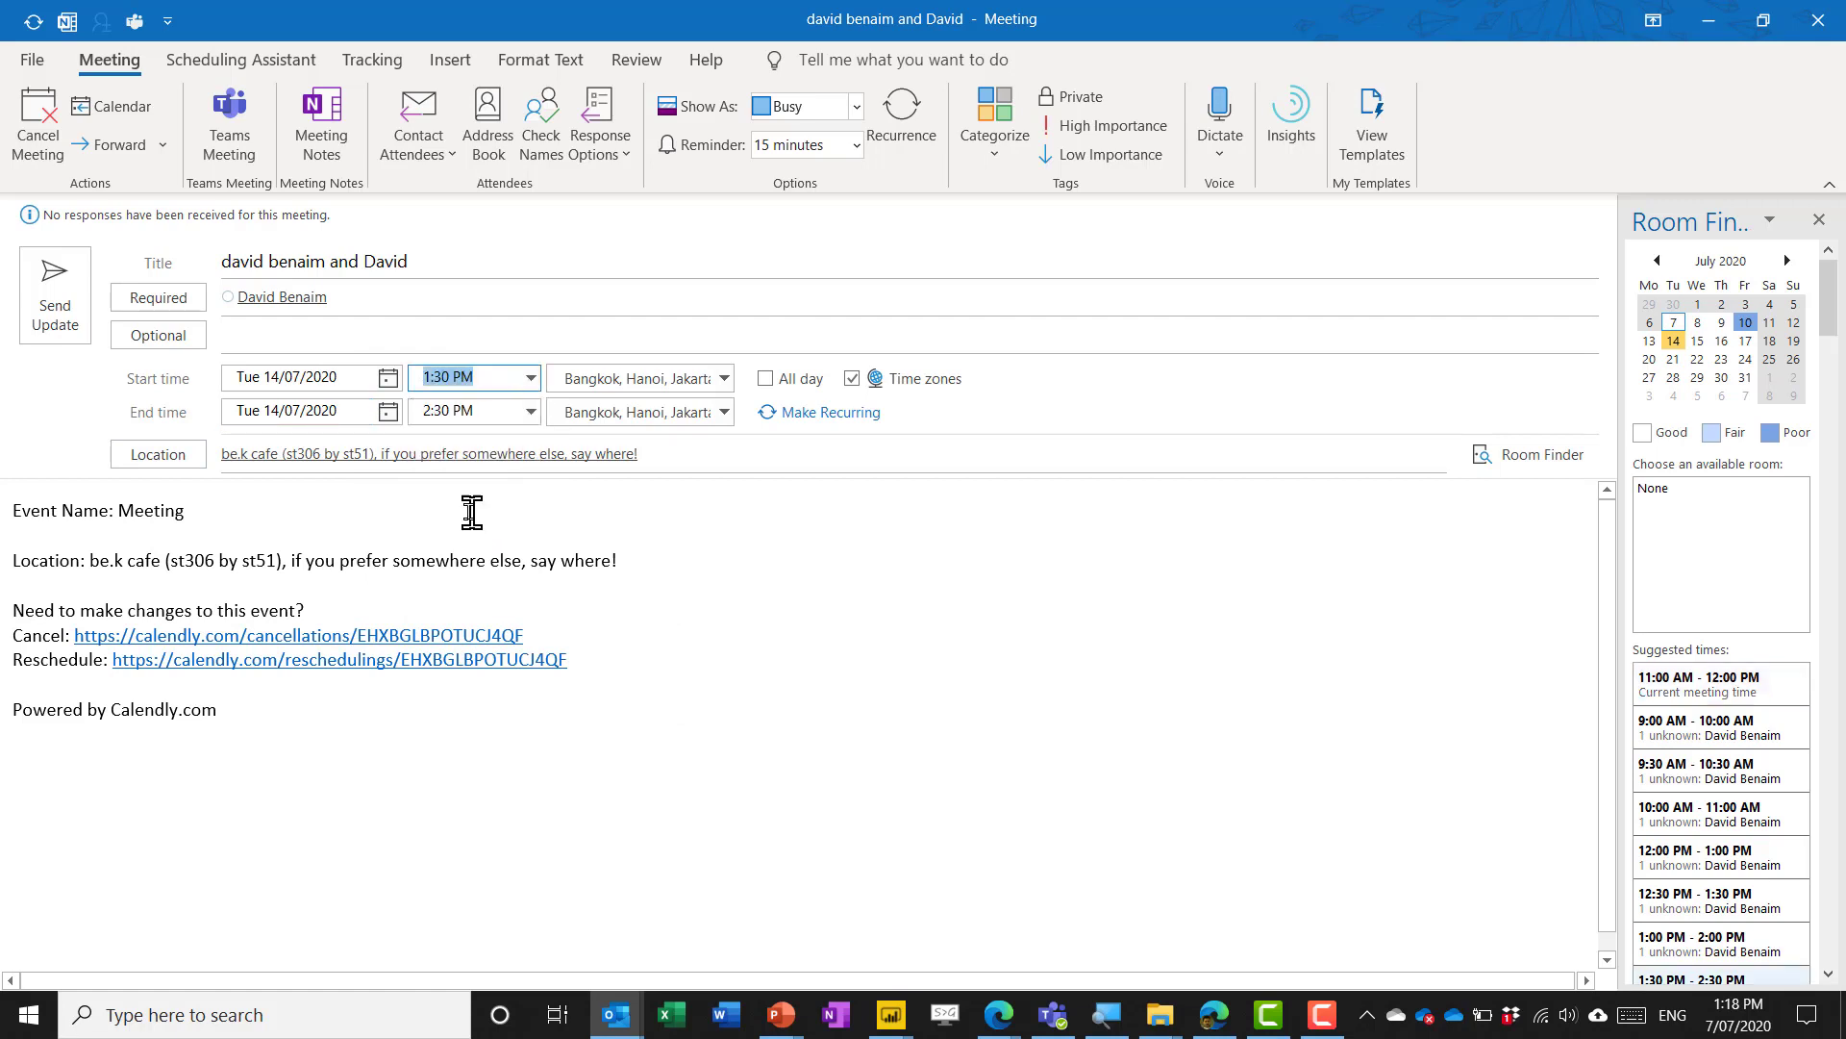
{"action": "left_click", "coordinate": [54, 321]}
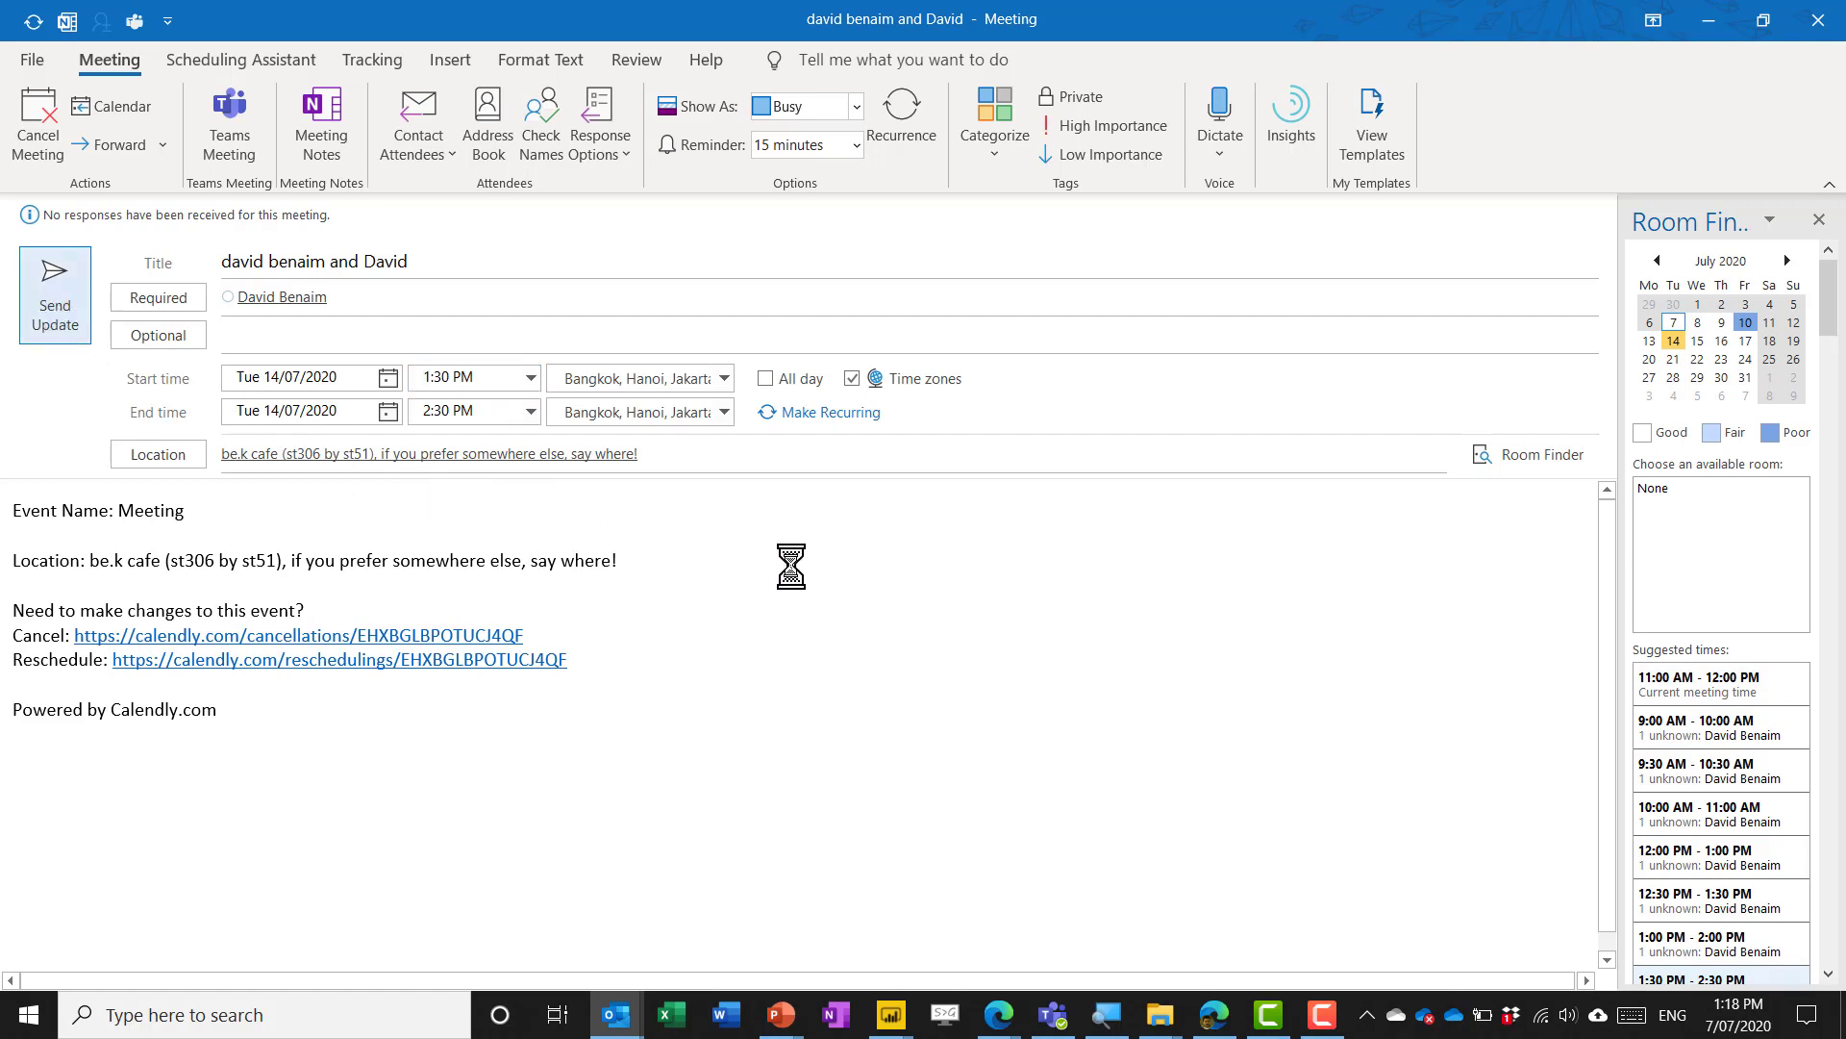
{"action": "left_click_drag", "start_coordinate": [914, 524], "coordinate": [870, 720]}
Expand the Meeting's cancellation policy, confirmation page and payment collection settings, then scroll back up
{"action": "scroll", "coordinate": [413, 734], "scroll_direction": "down", "scroll_amount": 5}
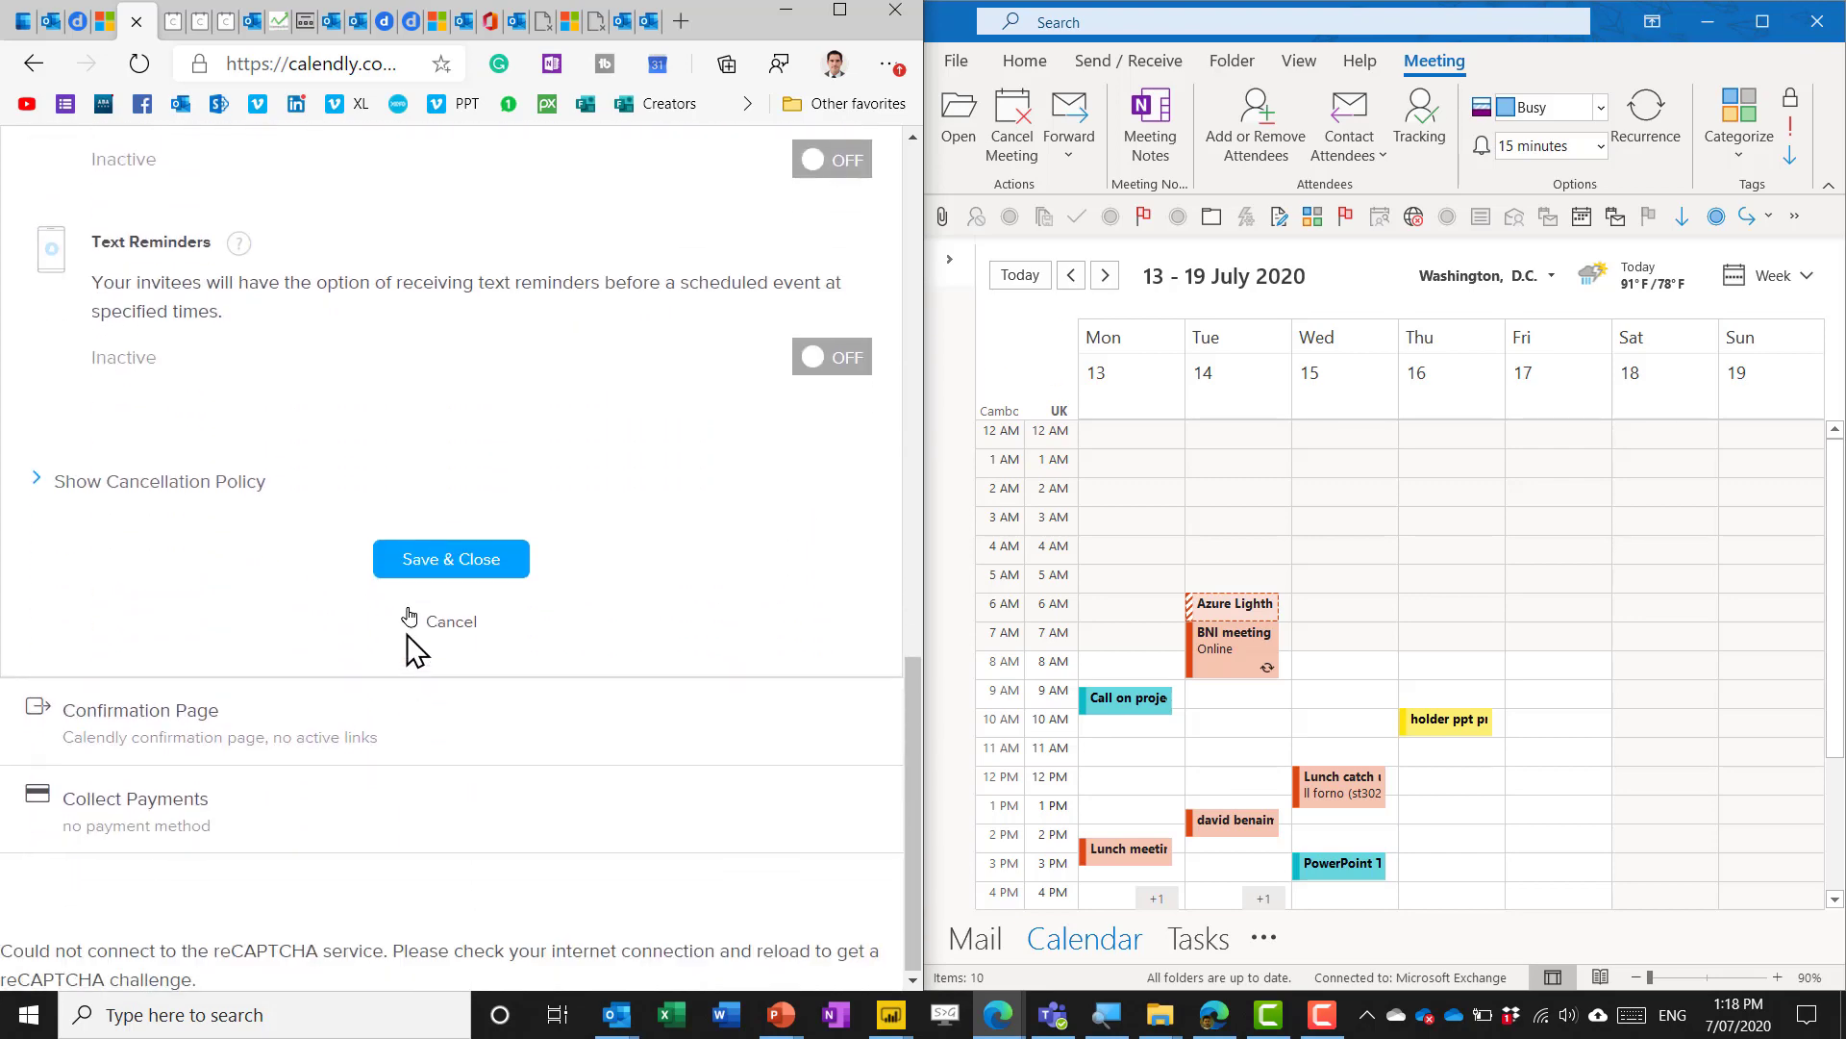
{"action": "left_click", "coordinate": [203, 481]}
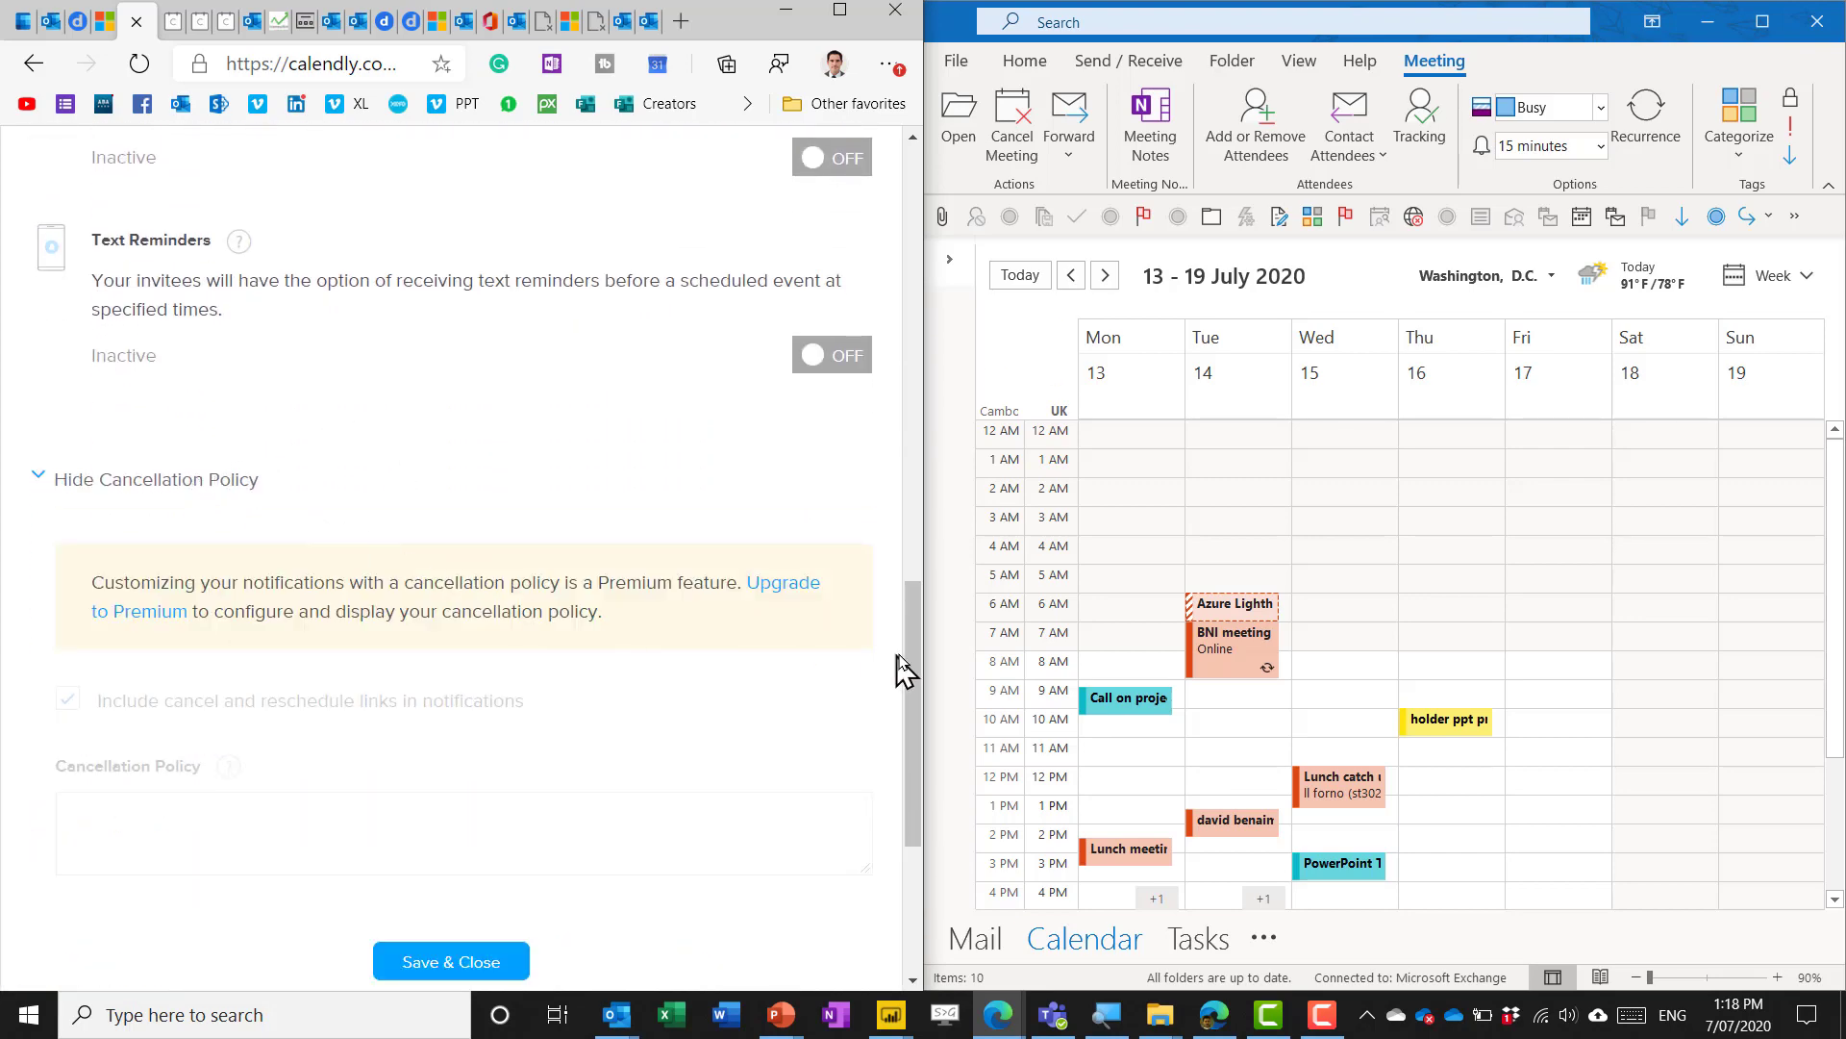
{"action": "left_click_drag", "start_coordinate": [914, 660], "coordinate": [918, 737]}
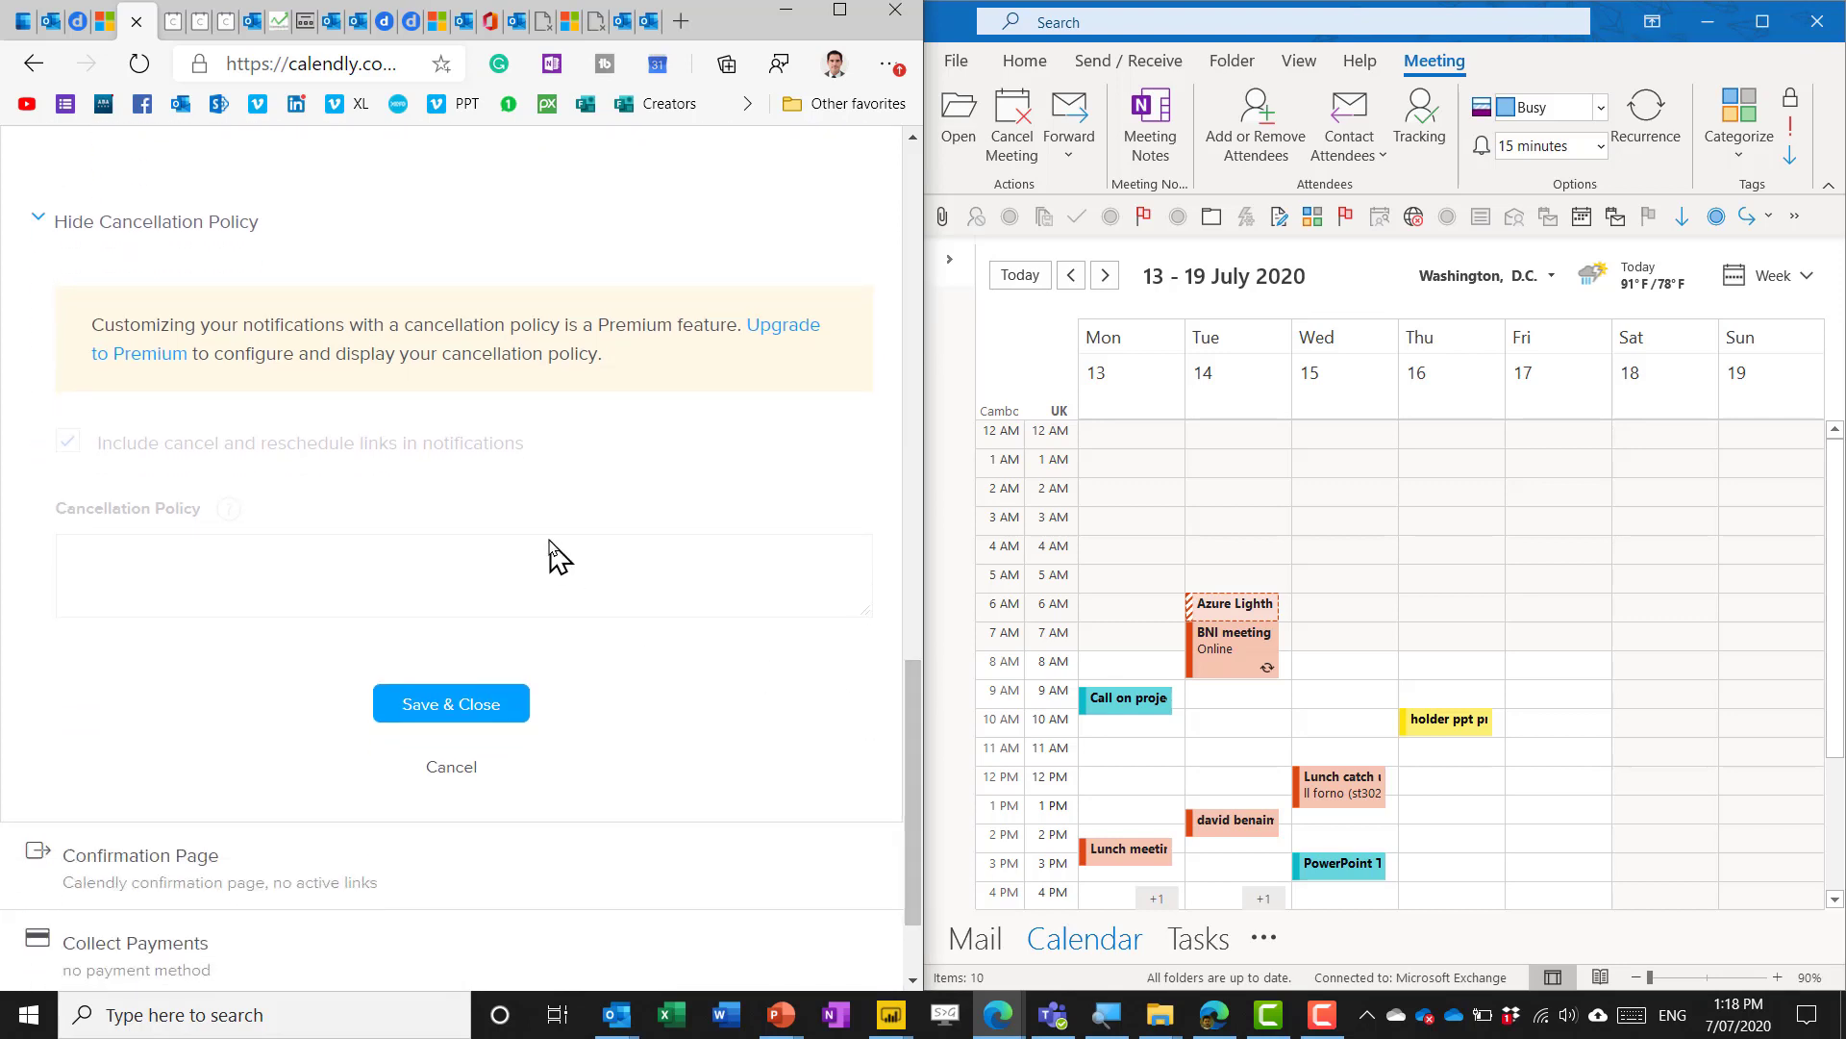
{"action": "scroll", "coordinate": [544, 568], "scroll_direction": "down", "scroll_amount": 2}
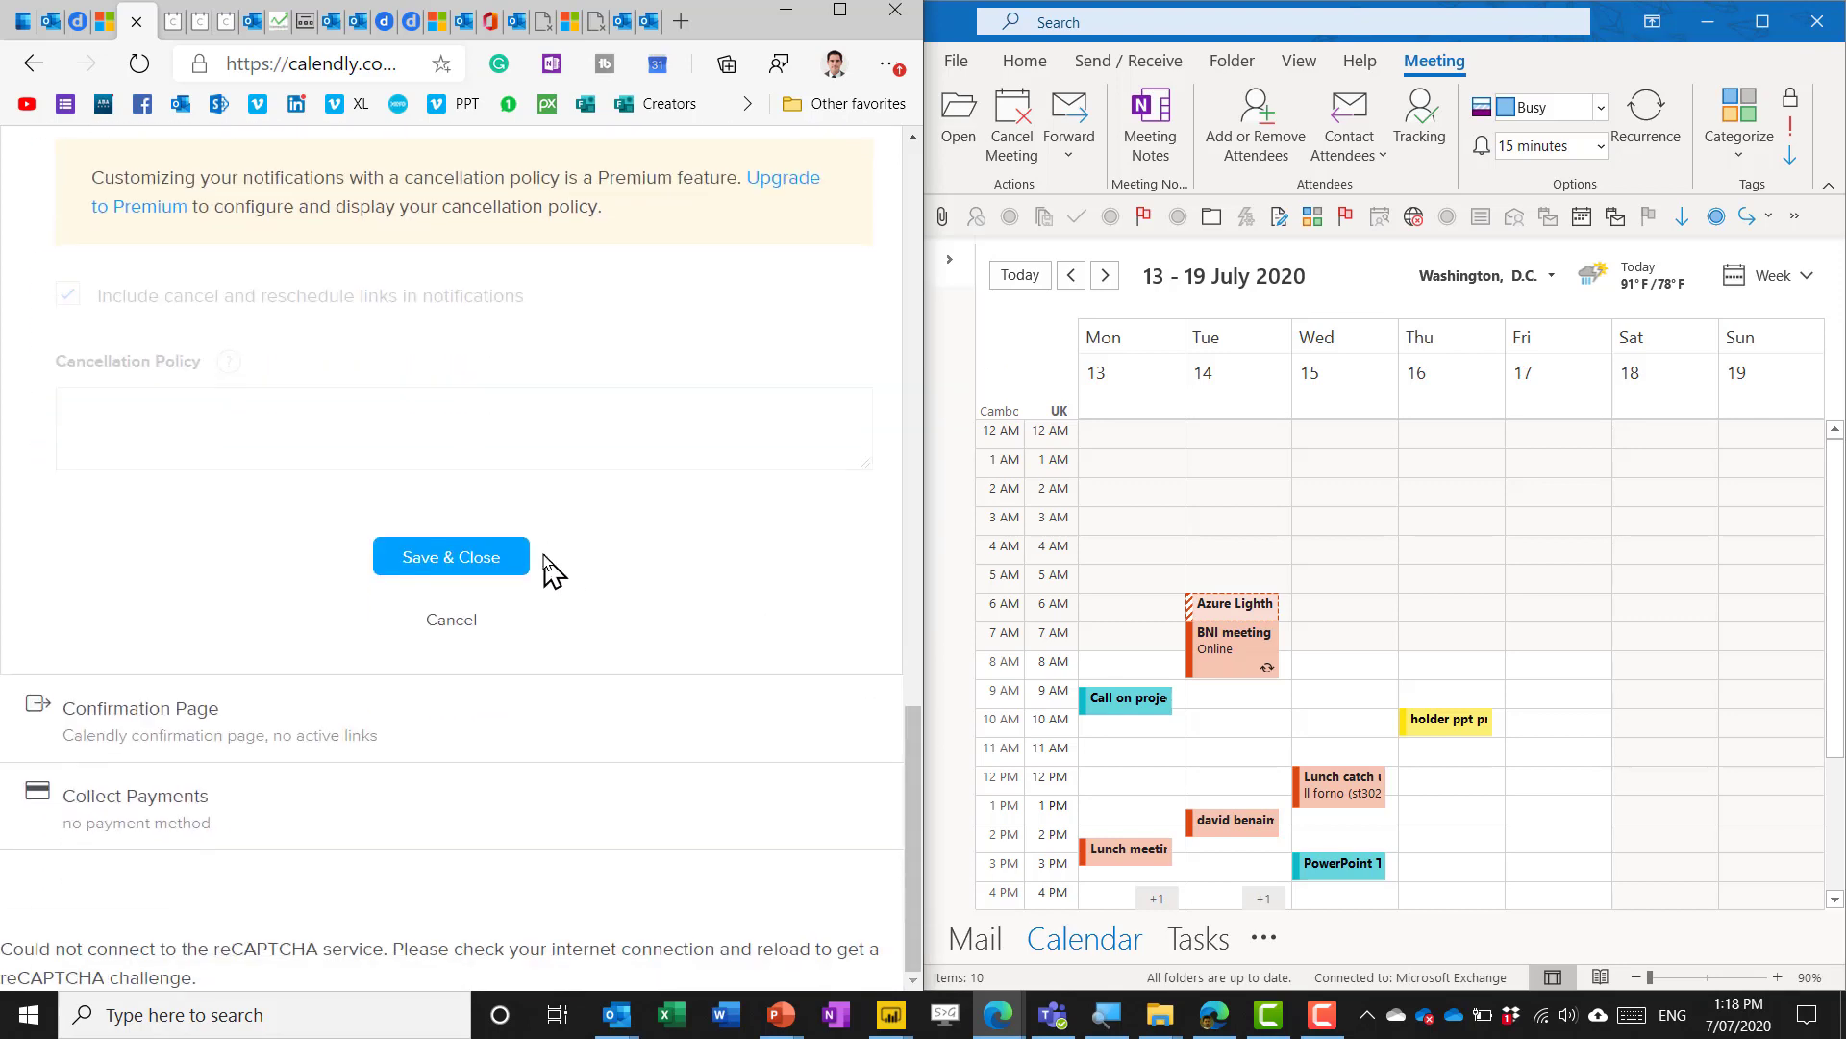
{"action": "left_click", "coordinate": [198, 746]}
{"action": "scroll", "coordinate": [183, 808], "scroll_direction": "down", "scroll_amount": 2}
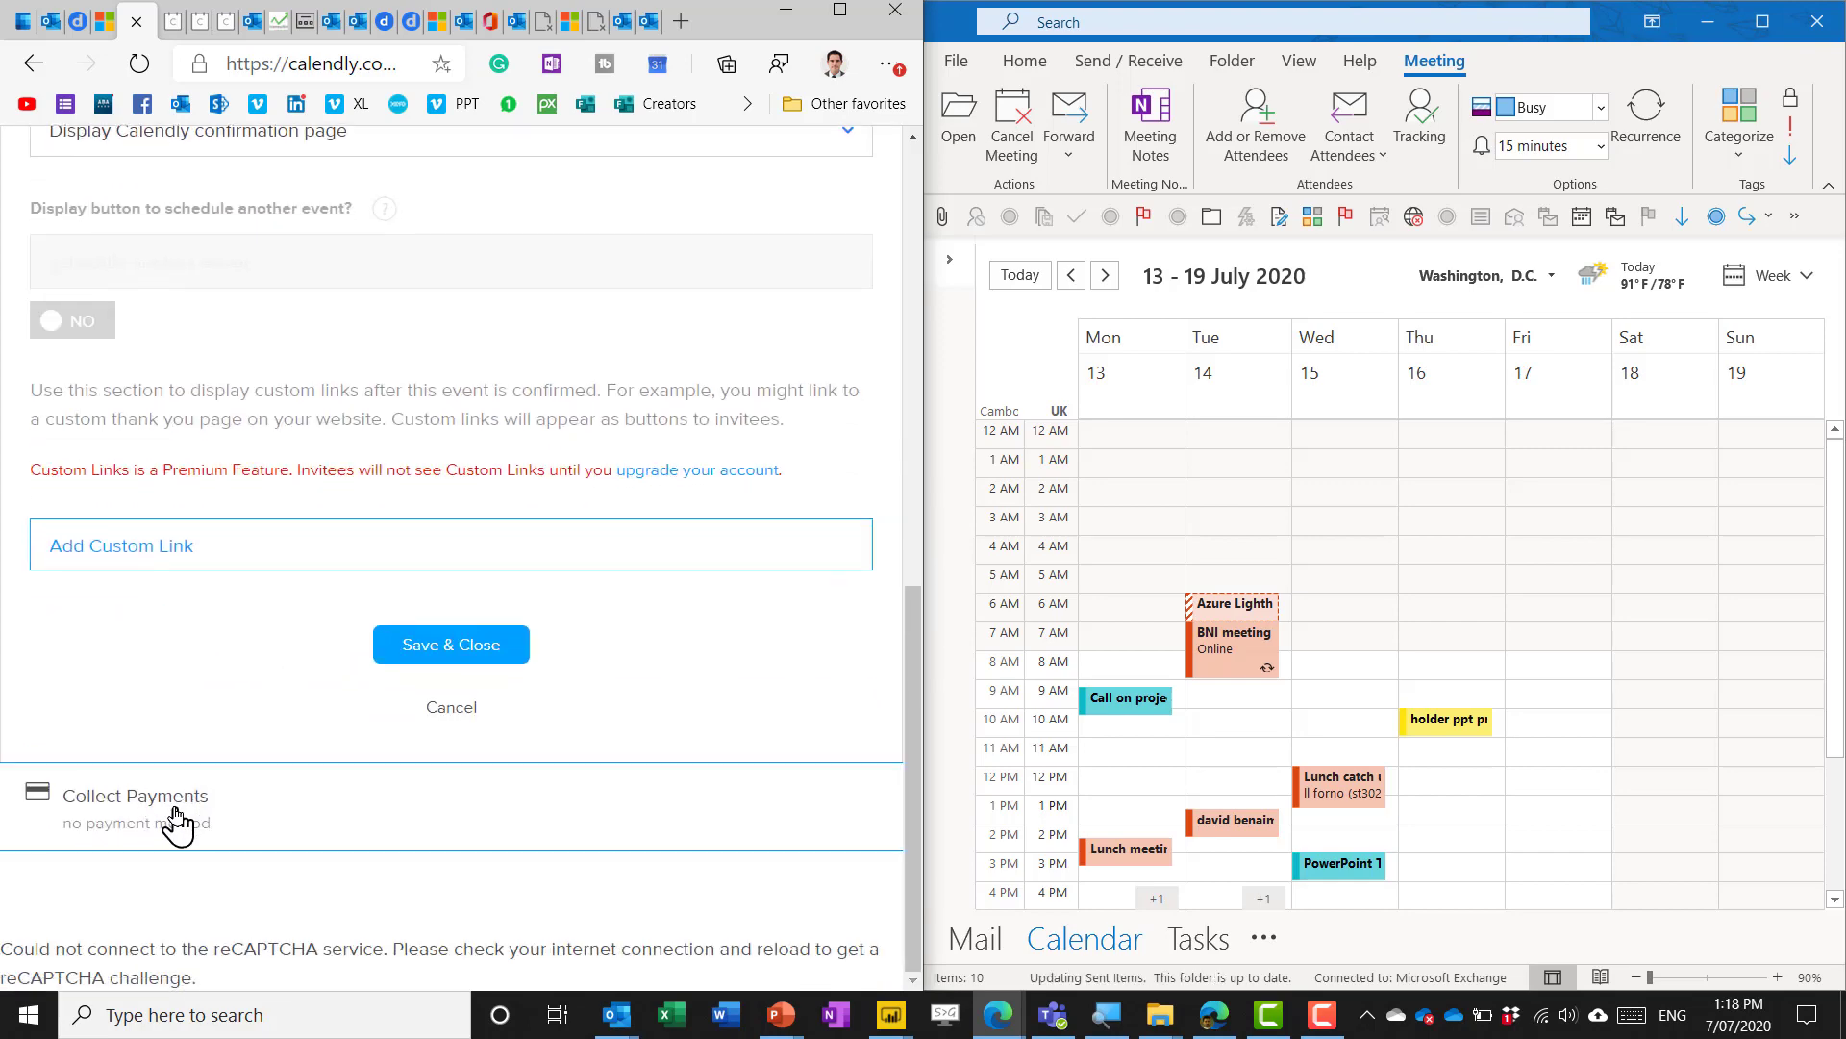
{"action": "left_click", "coordinate": [176, 815]}
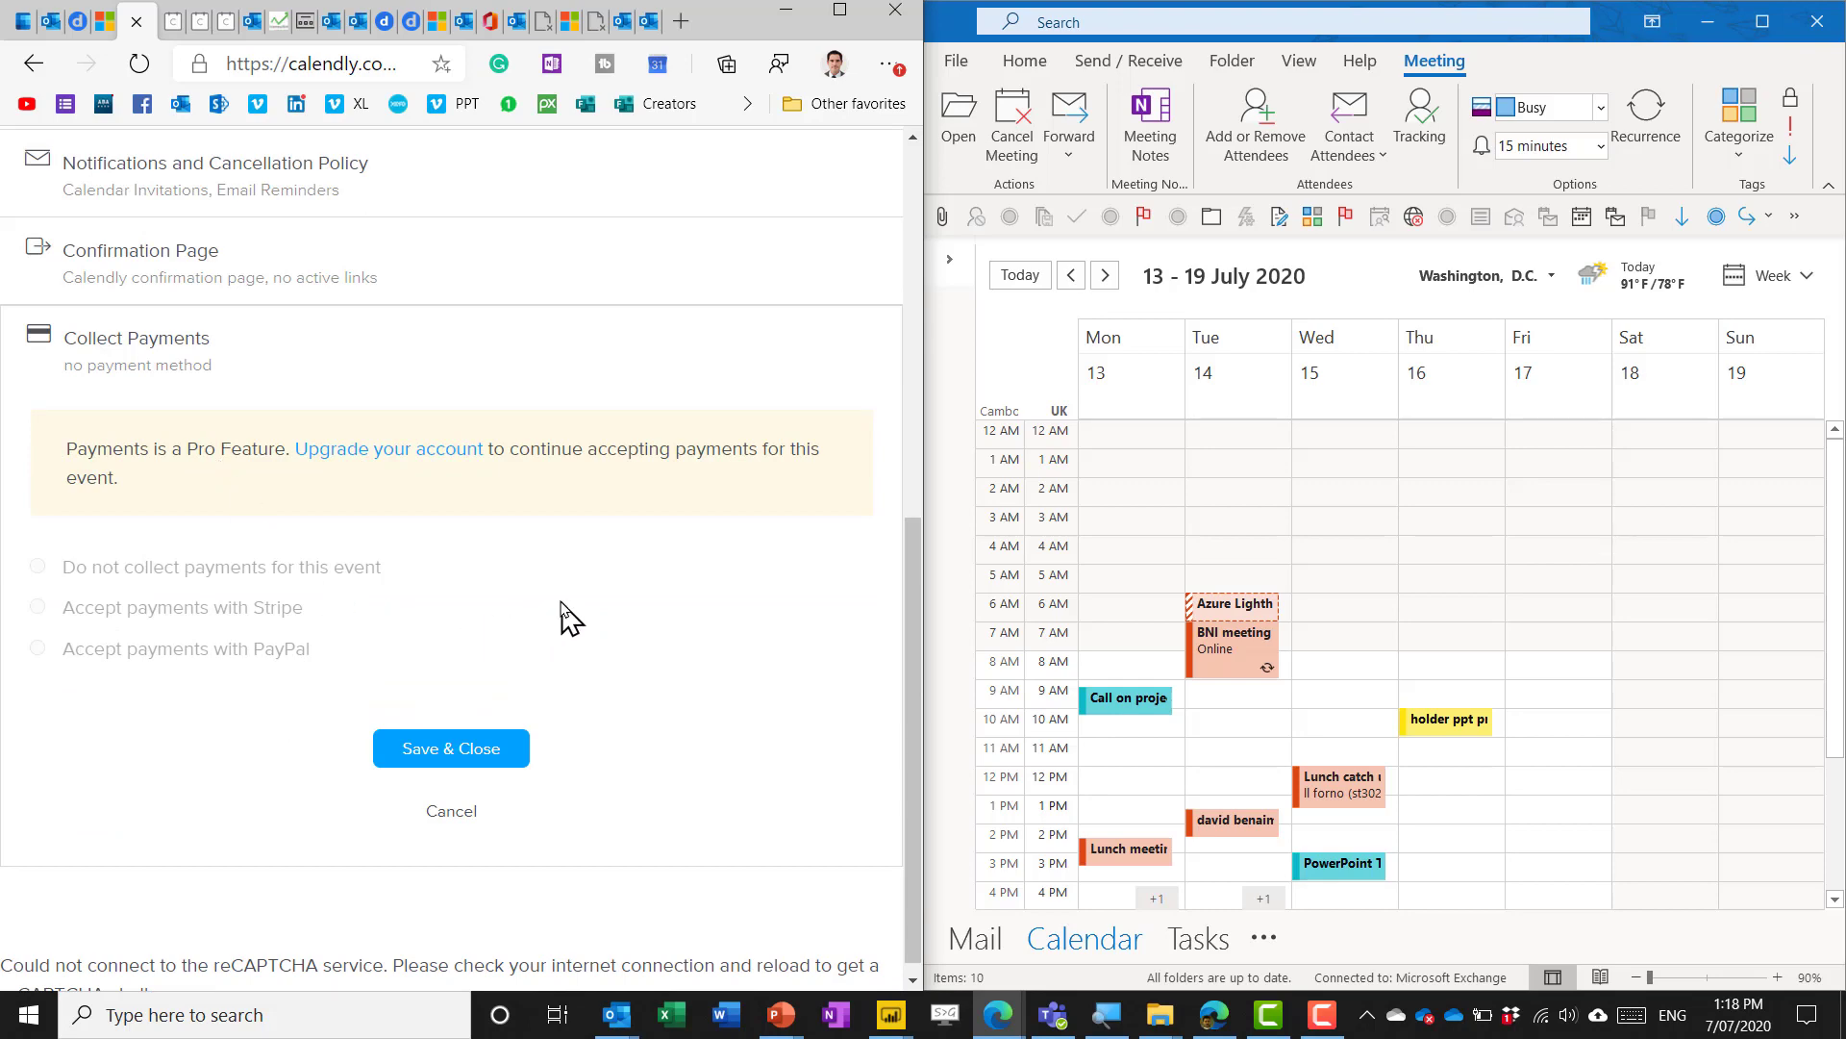
{"action": "scroll", "coordinate": [565, 618], "scroll_direction": "up", "scroll_amount": 8}
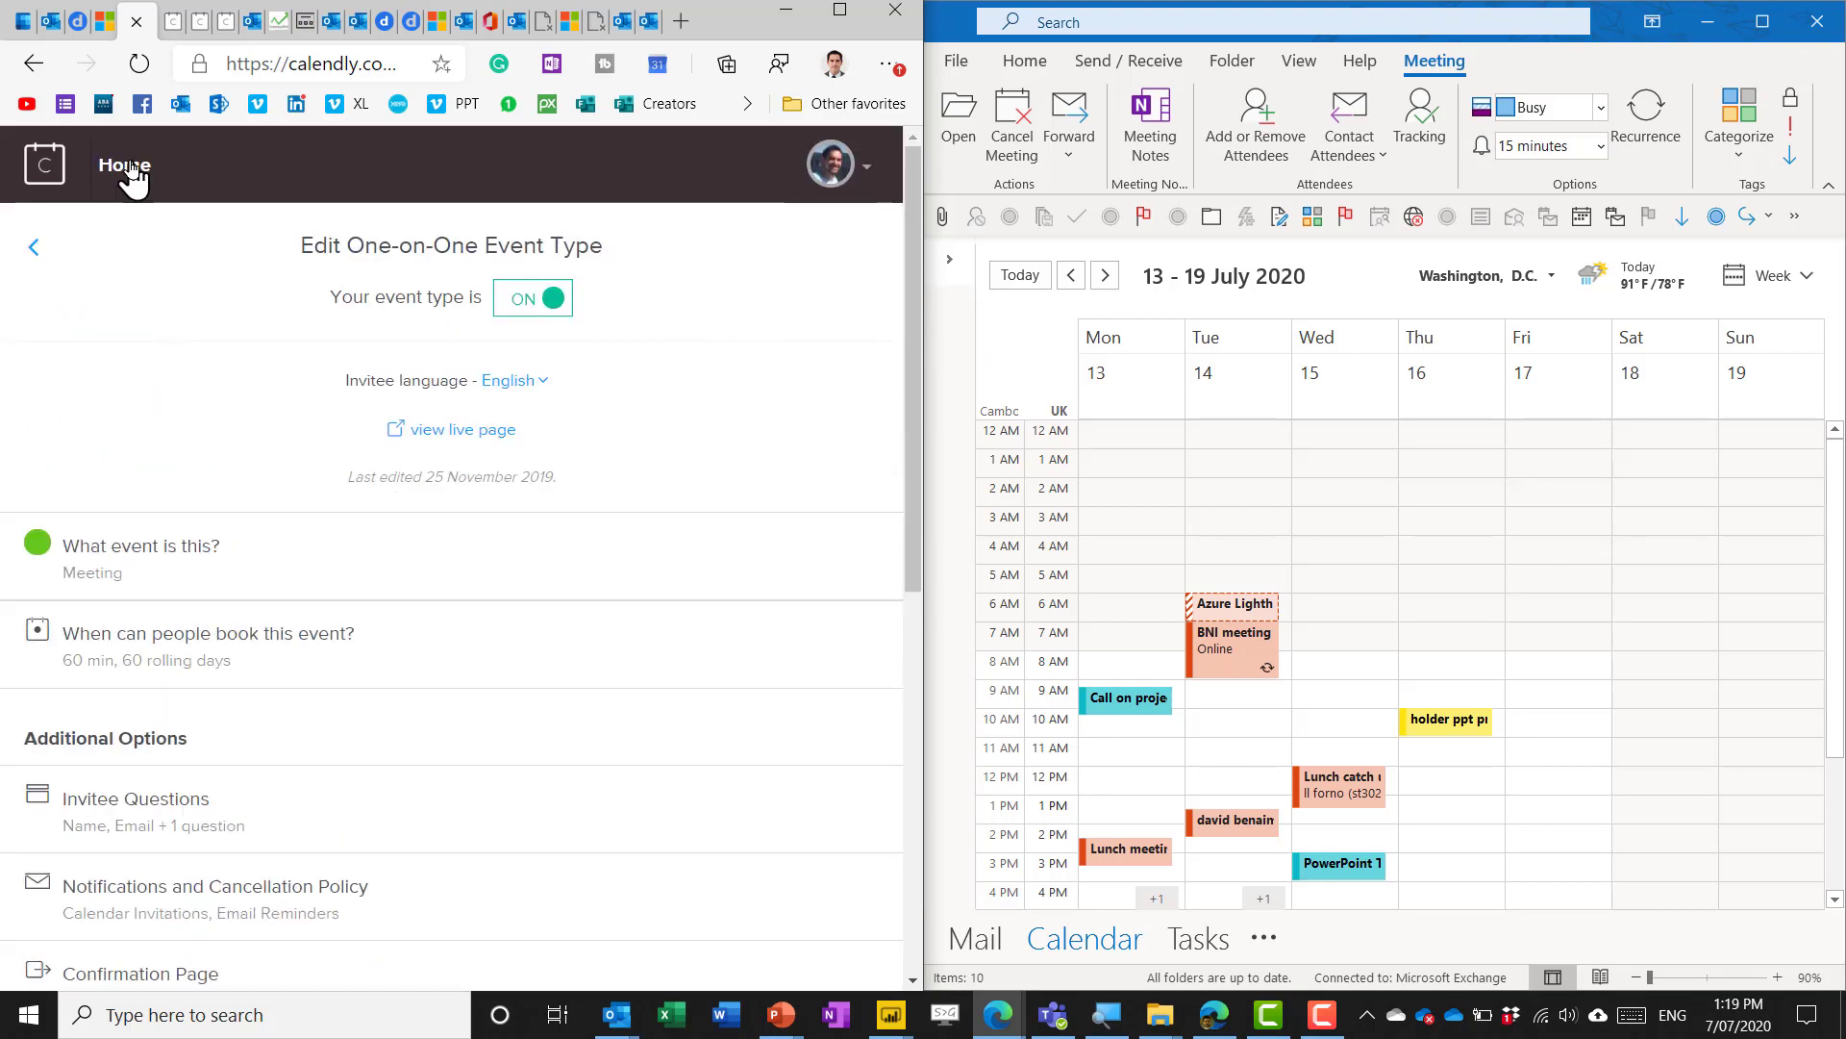
Toggle the Meeting event off and back on, go back to Event Types, and switch Calendly tabs
{"action": "left_click", "coordinate": [524, 306]}
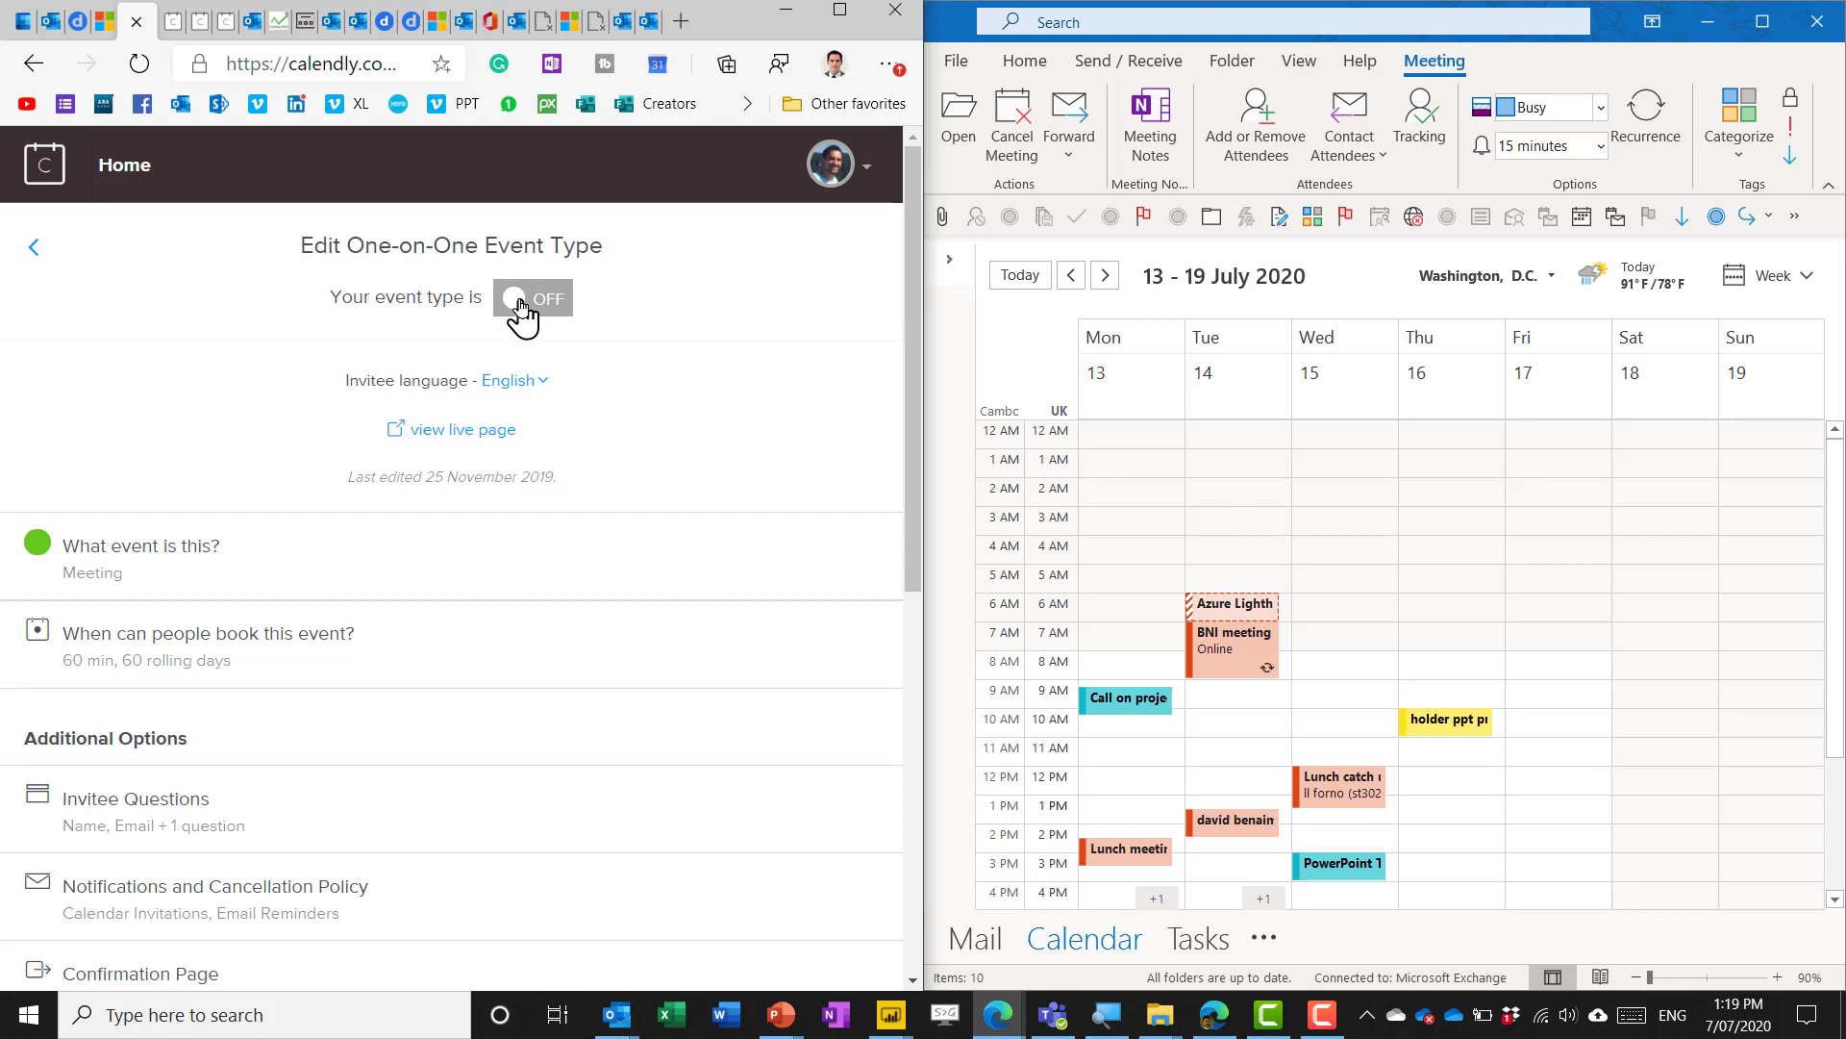
{"action": "left_click", "coordinate": [524, 306]}
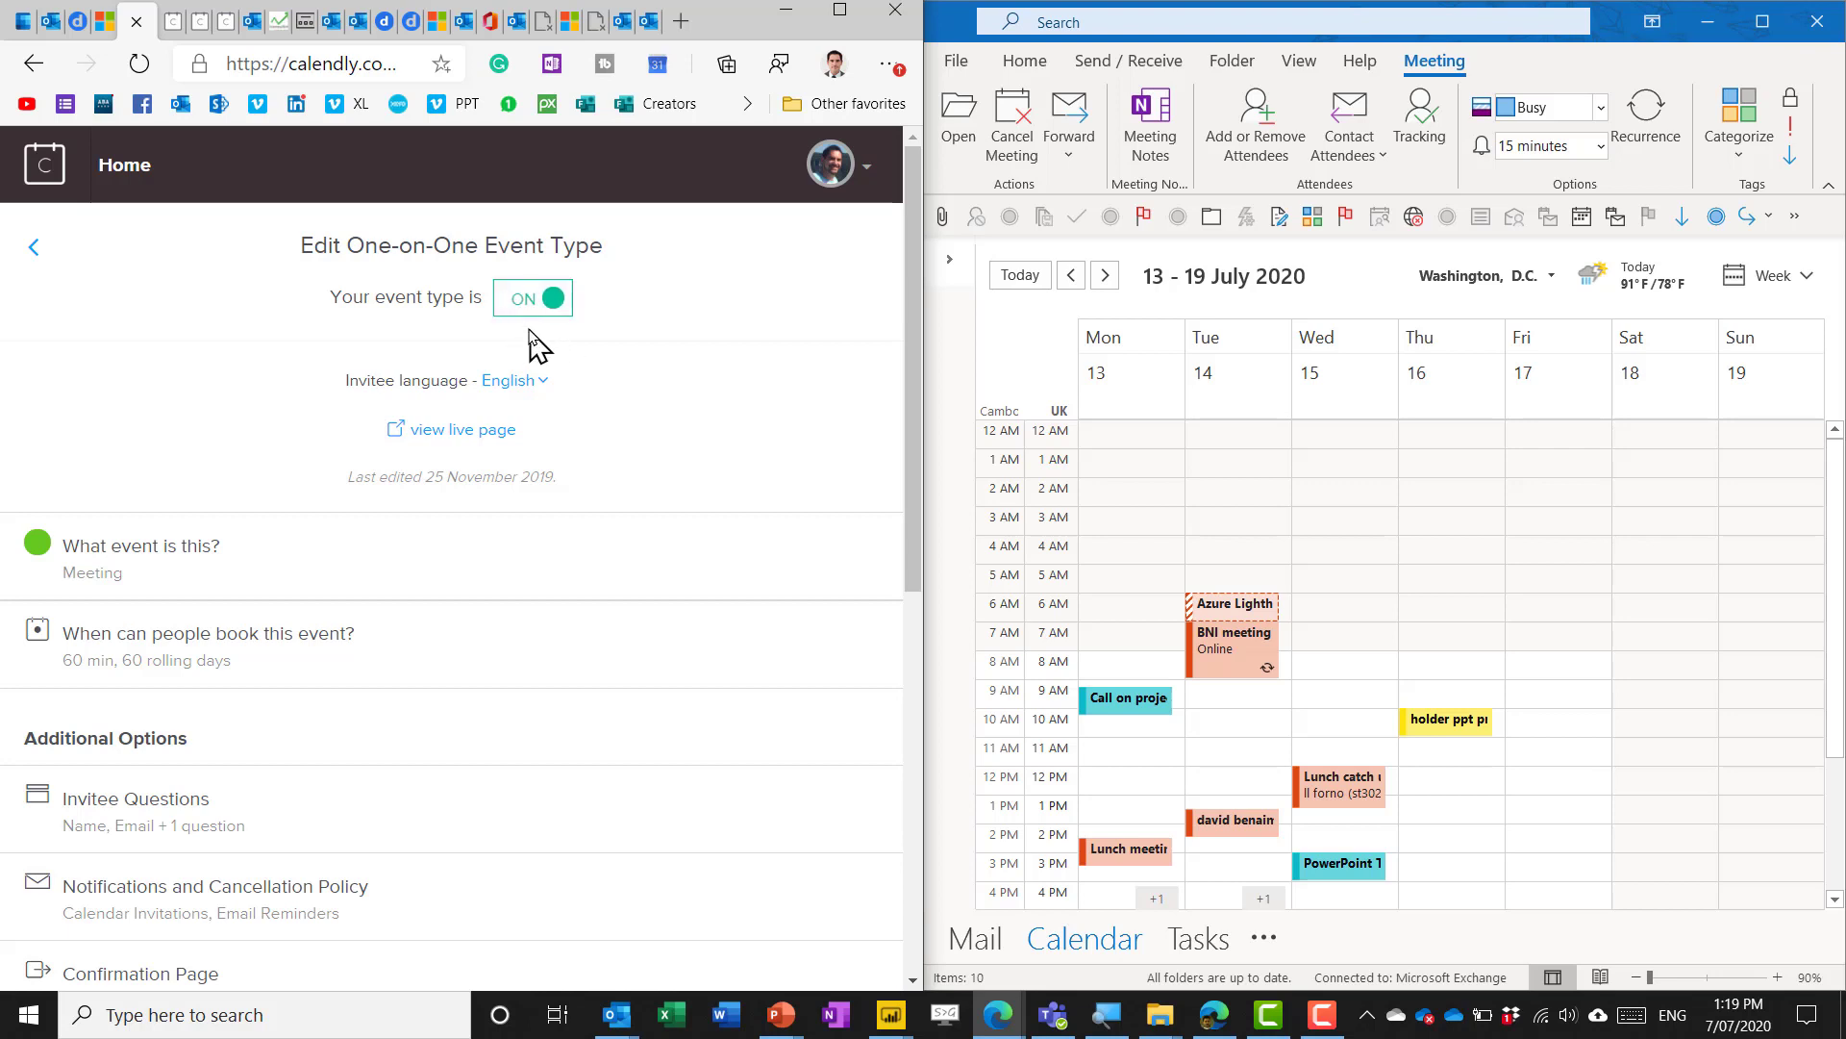
{"action": "left_click", "coordinate": [31, 254]}
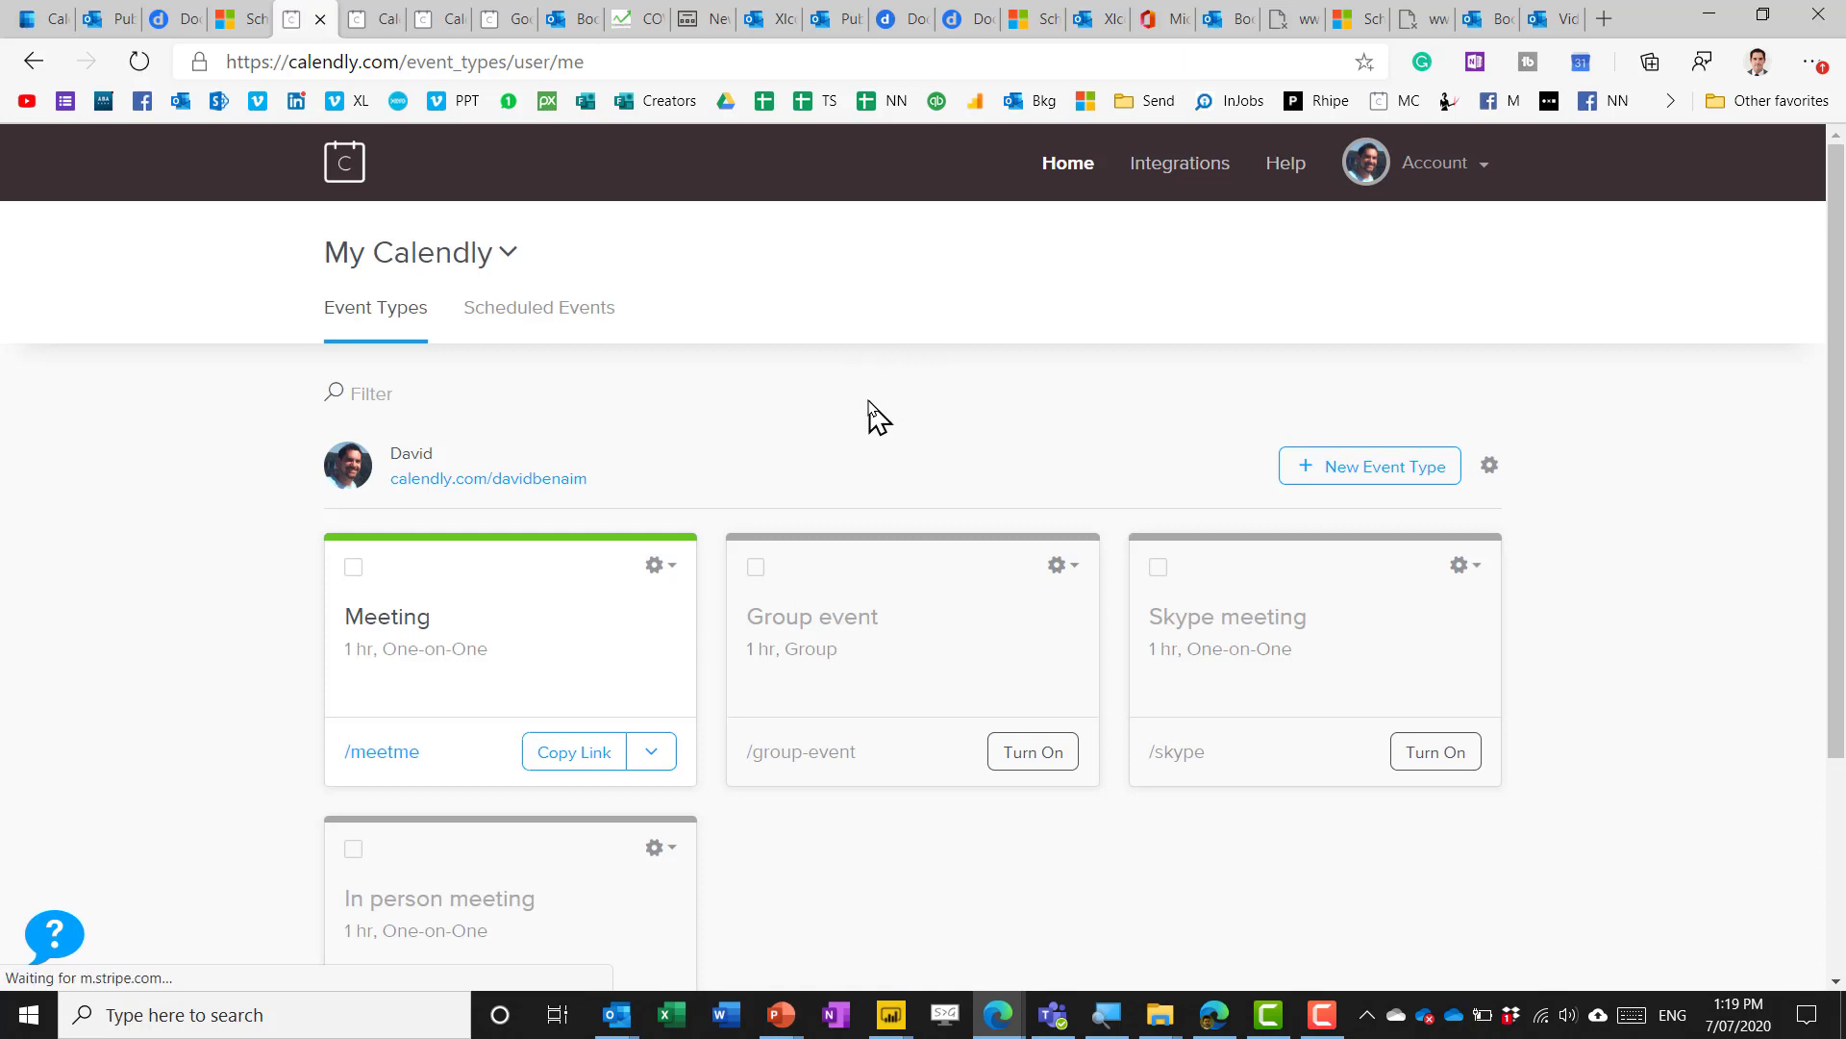
{"action": "scroll", "coordinate": [991, 423], "scroll_direction": "down", "scroll_amount": 3}
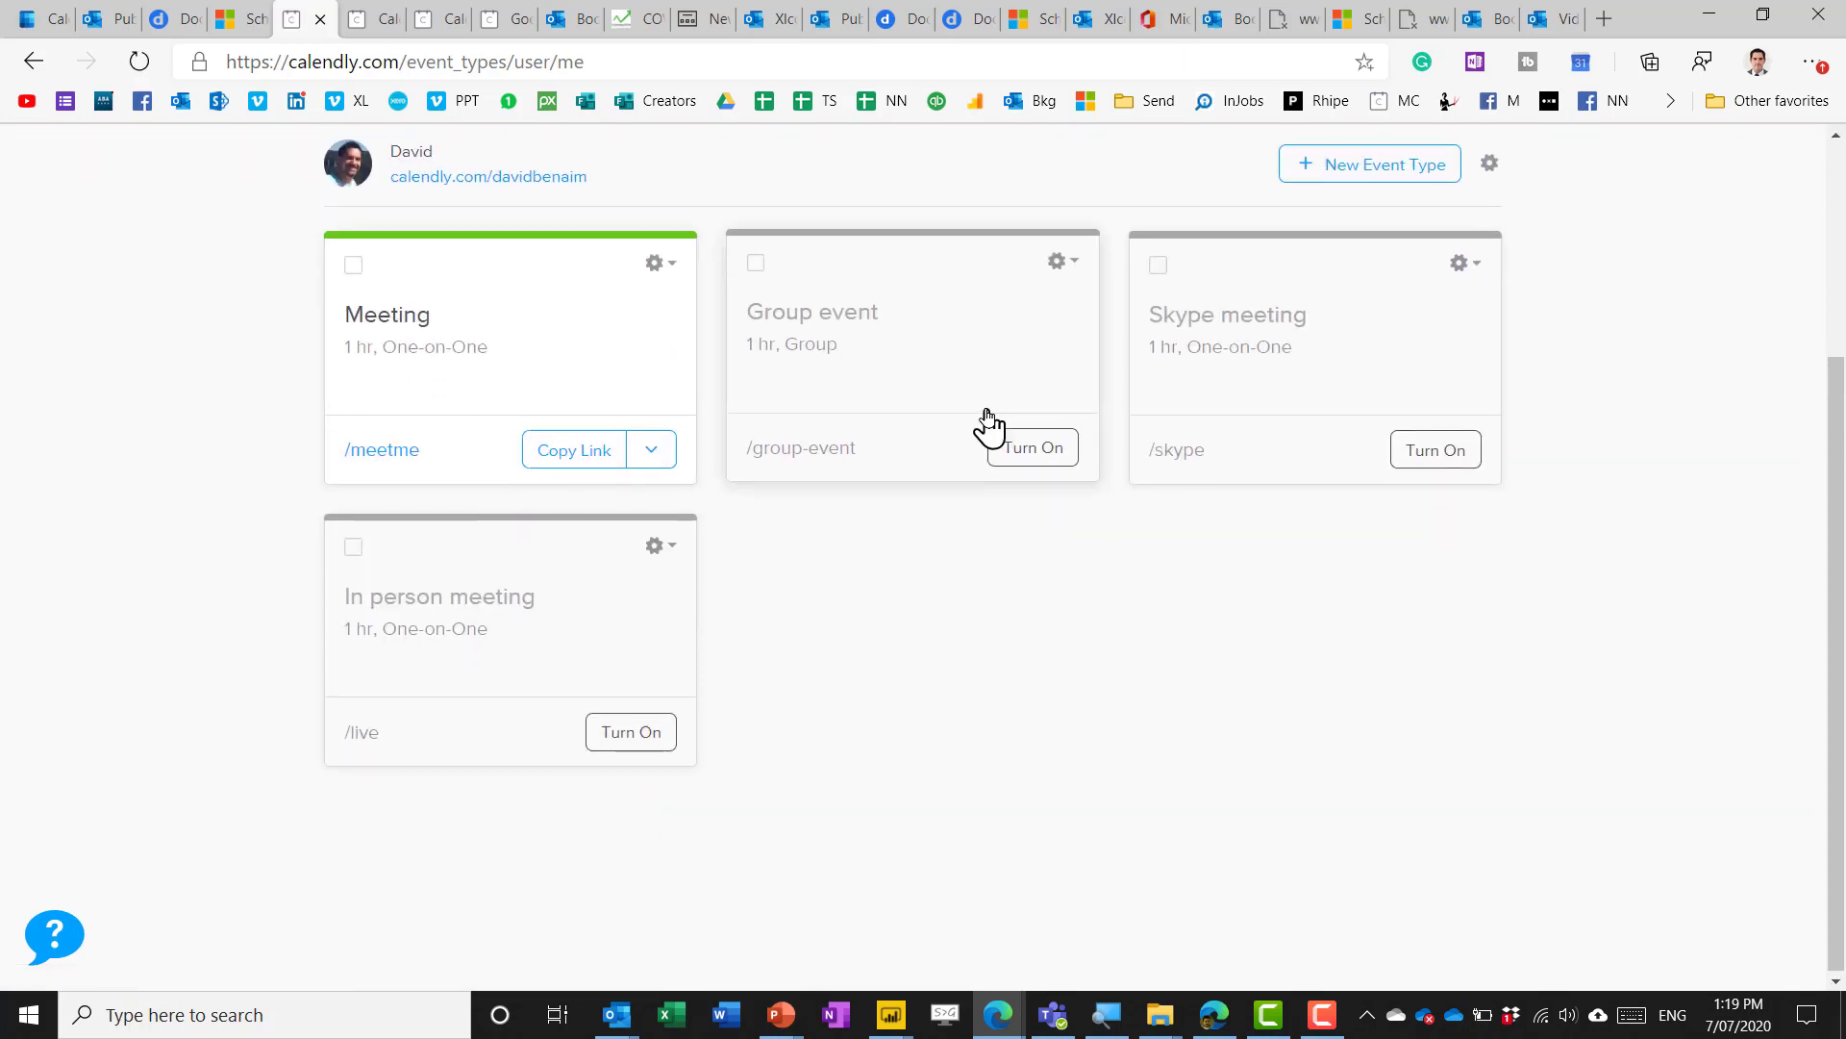
{"action": "scroll", "coordinate": [988, 424], "scroll_direction": "up", "scroll_amount": 3}
{"action": "left_click", "coordinate": [358, 21]}
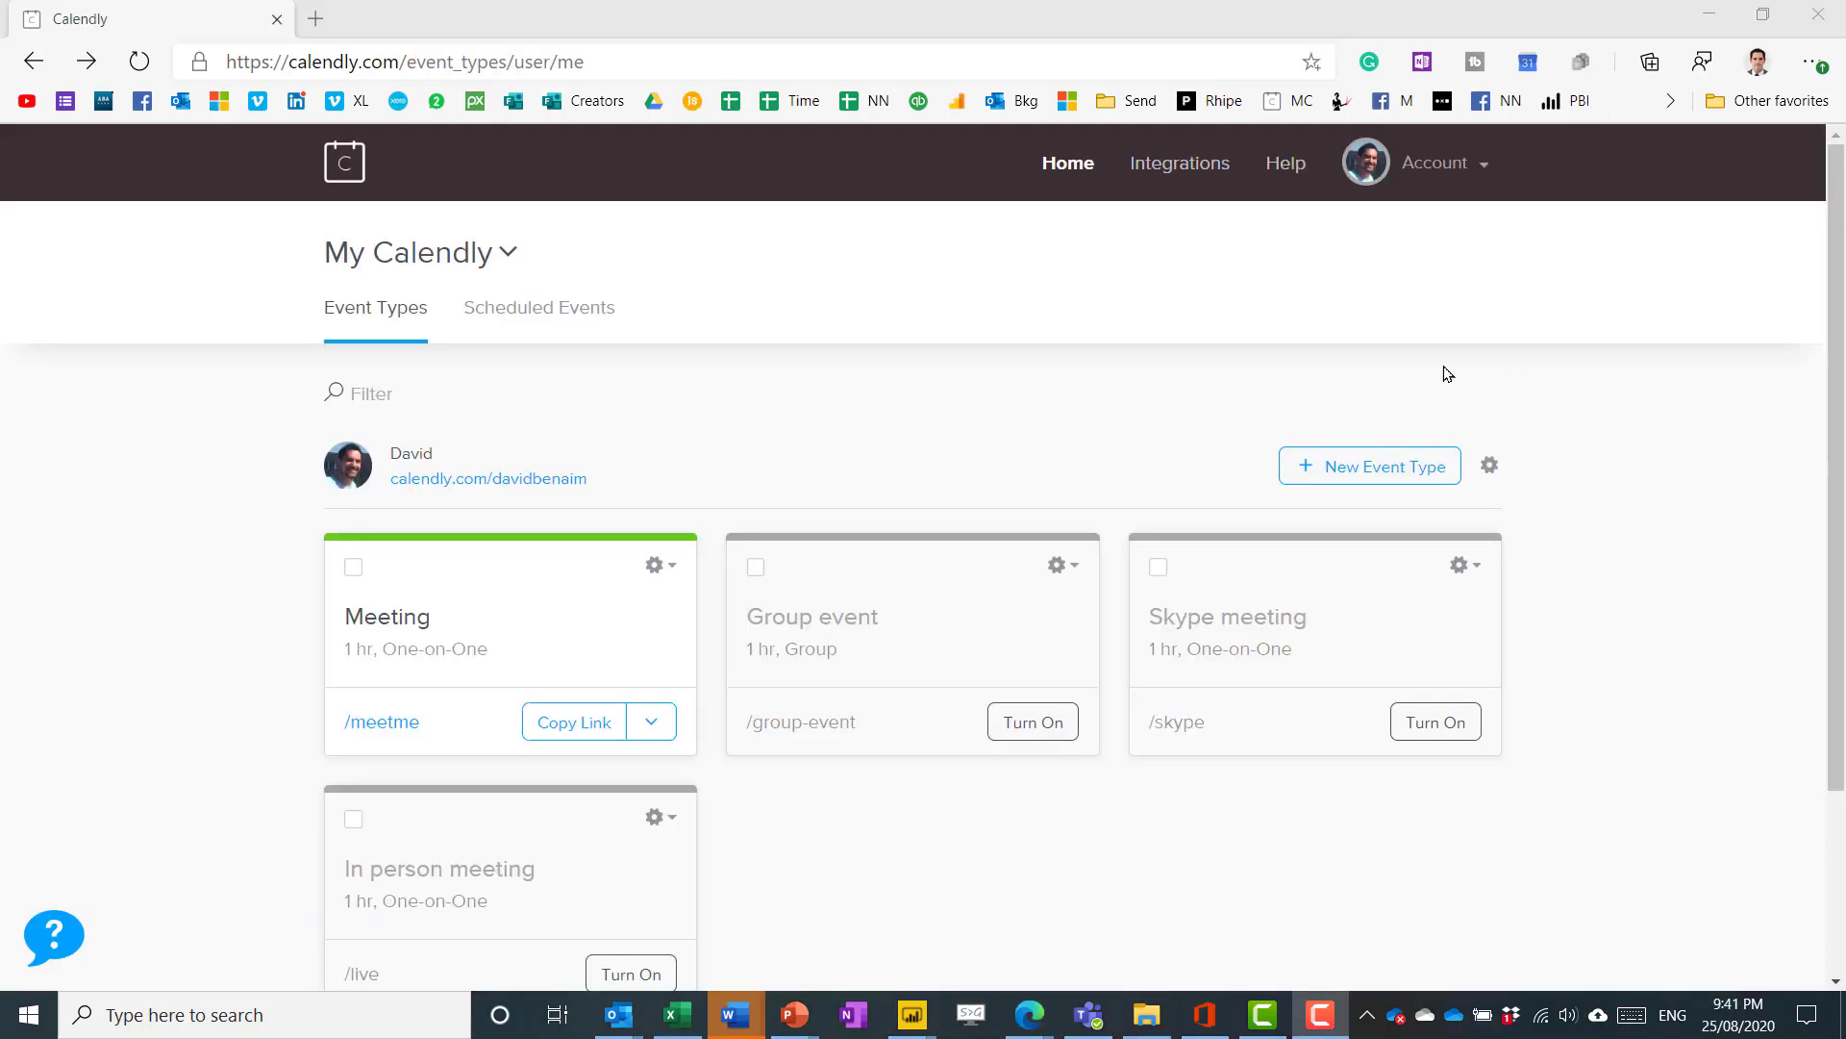
Check the Zoom integration's premium subscription requirement and free Zoom access note, then return to Integrations
{"action": "left_click", "coordinate": [1180, 171]}
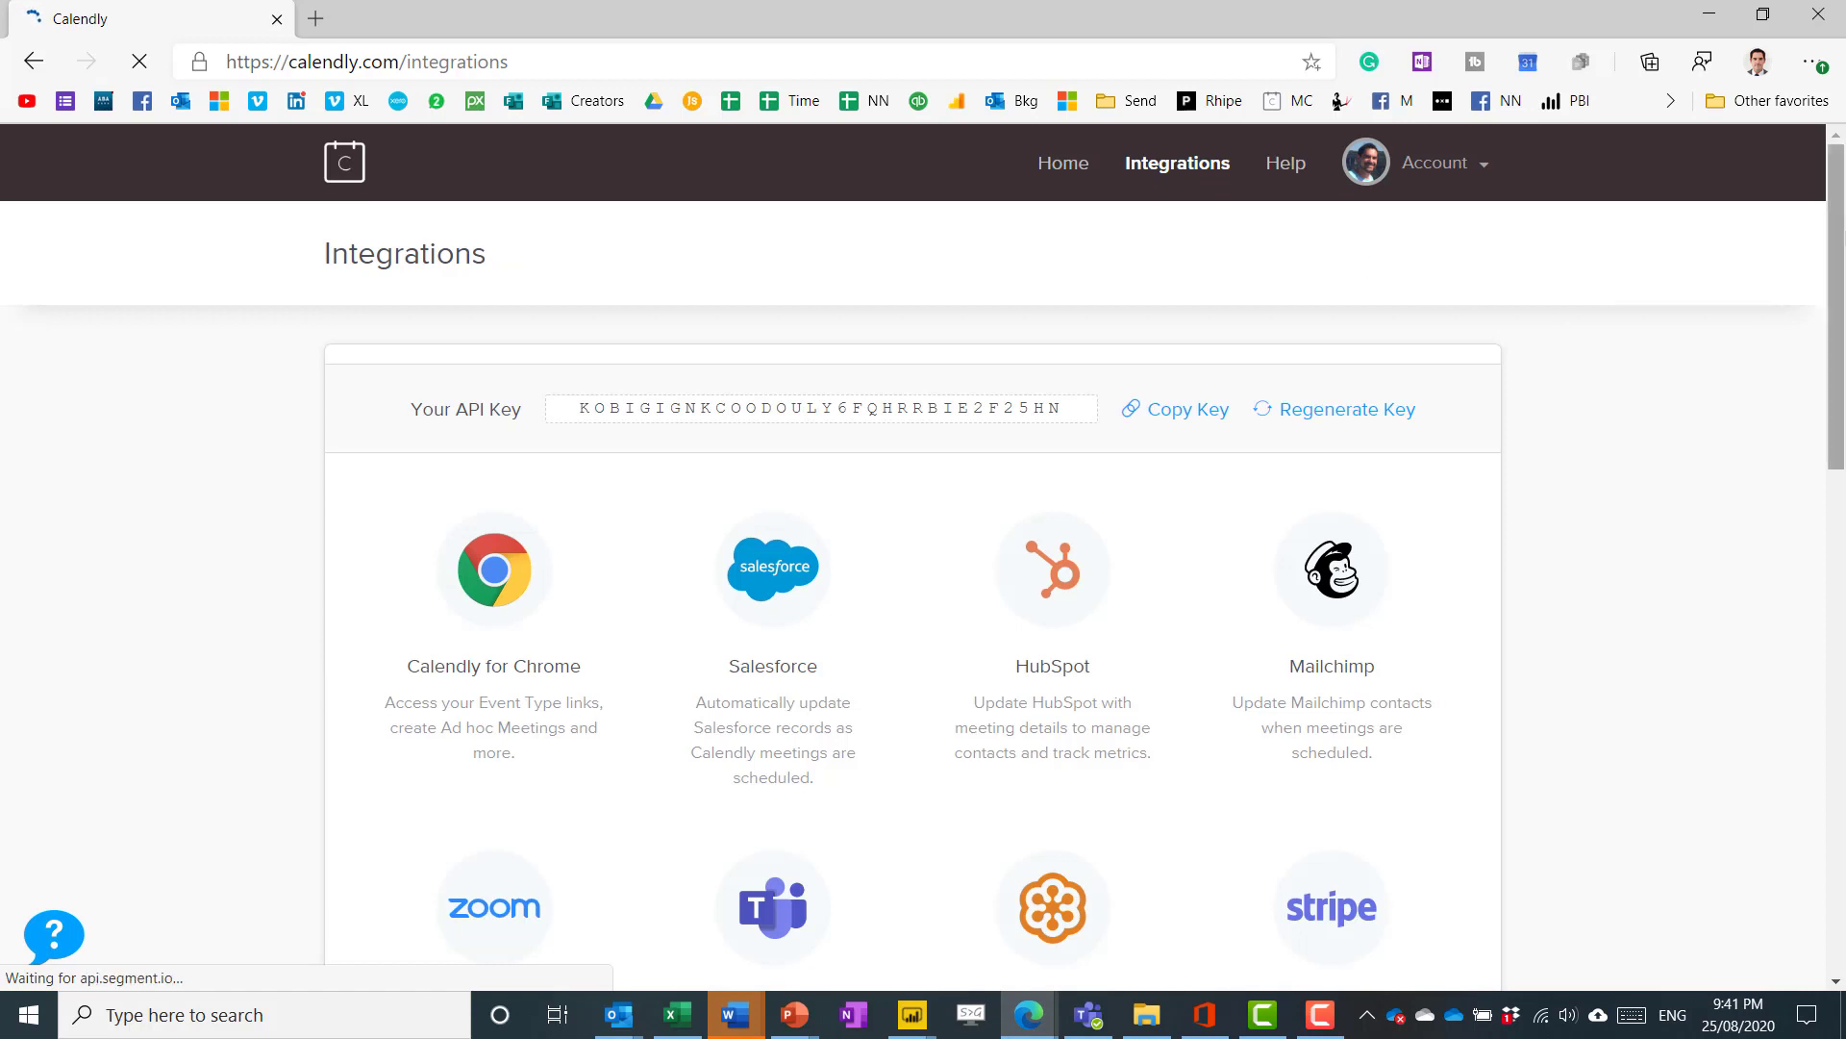
{"action": "scroll", "coordinate": [1841, 229], "scroll_direction": "down", "scroll_amount": 5}
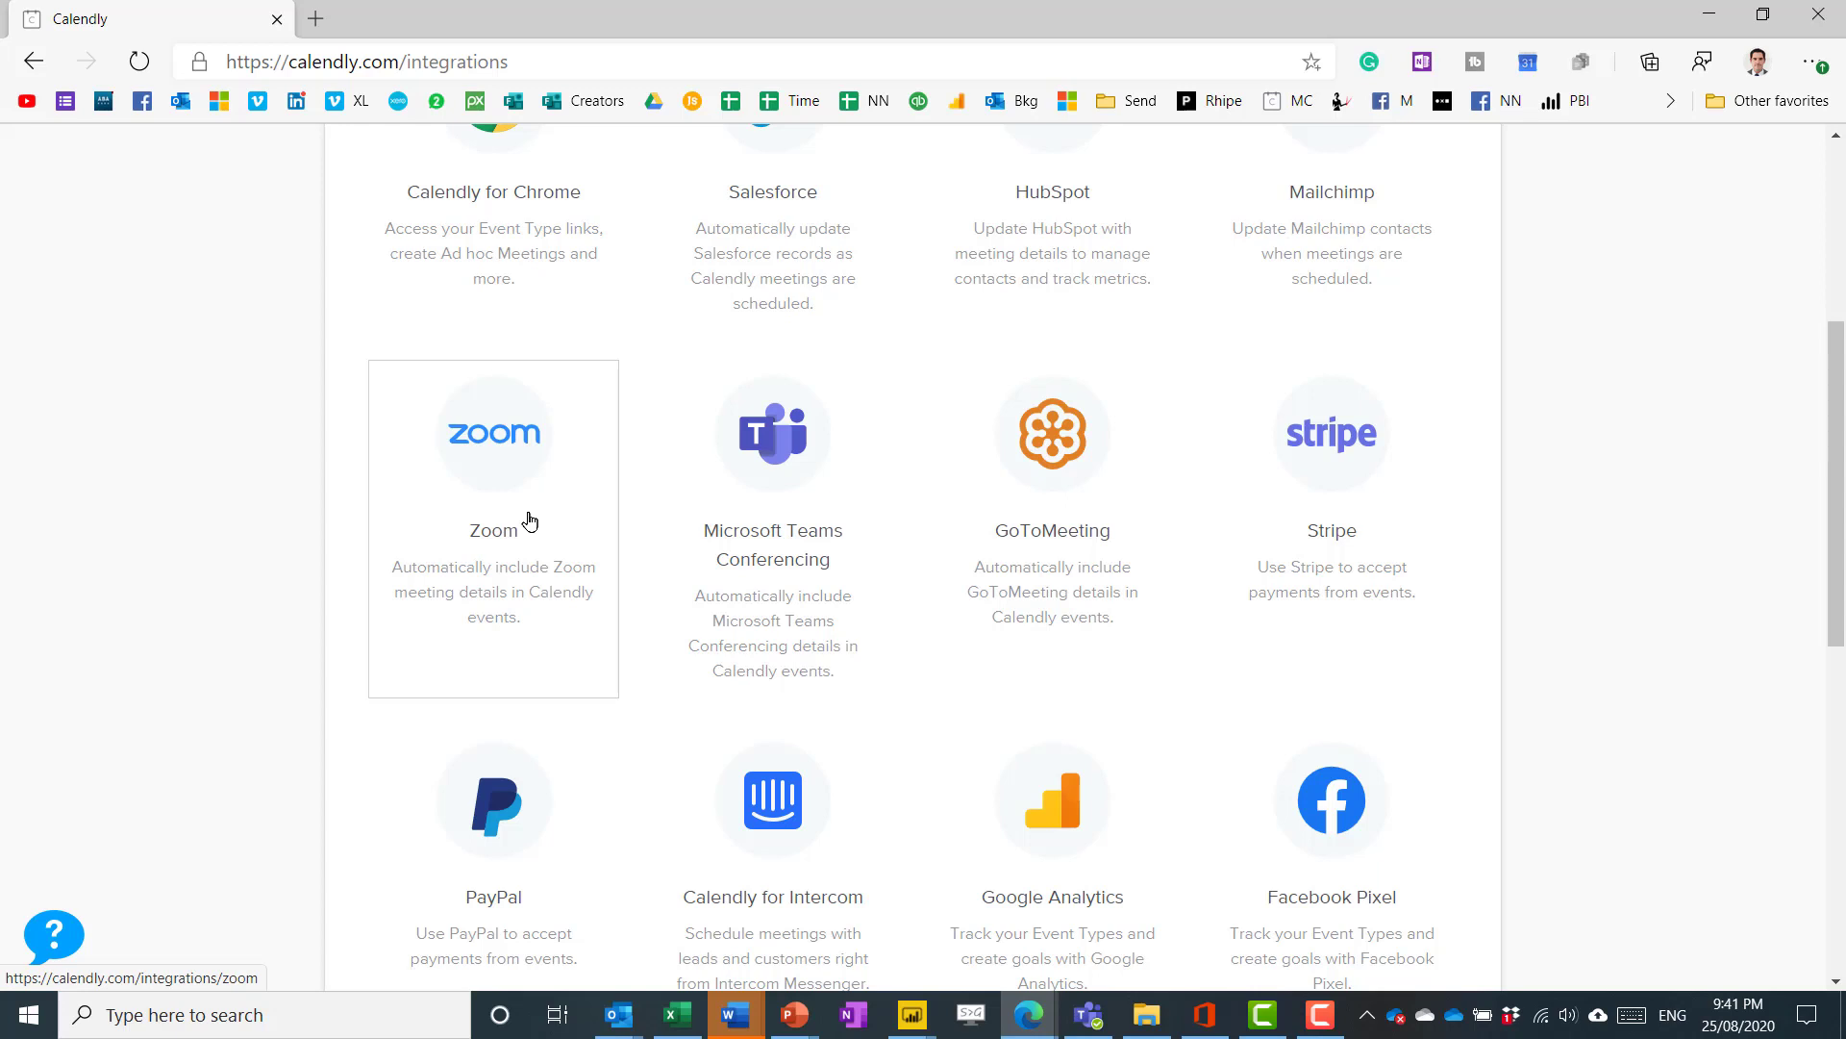
{"action": "left_click", "coordinate": [520, 528]}
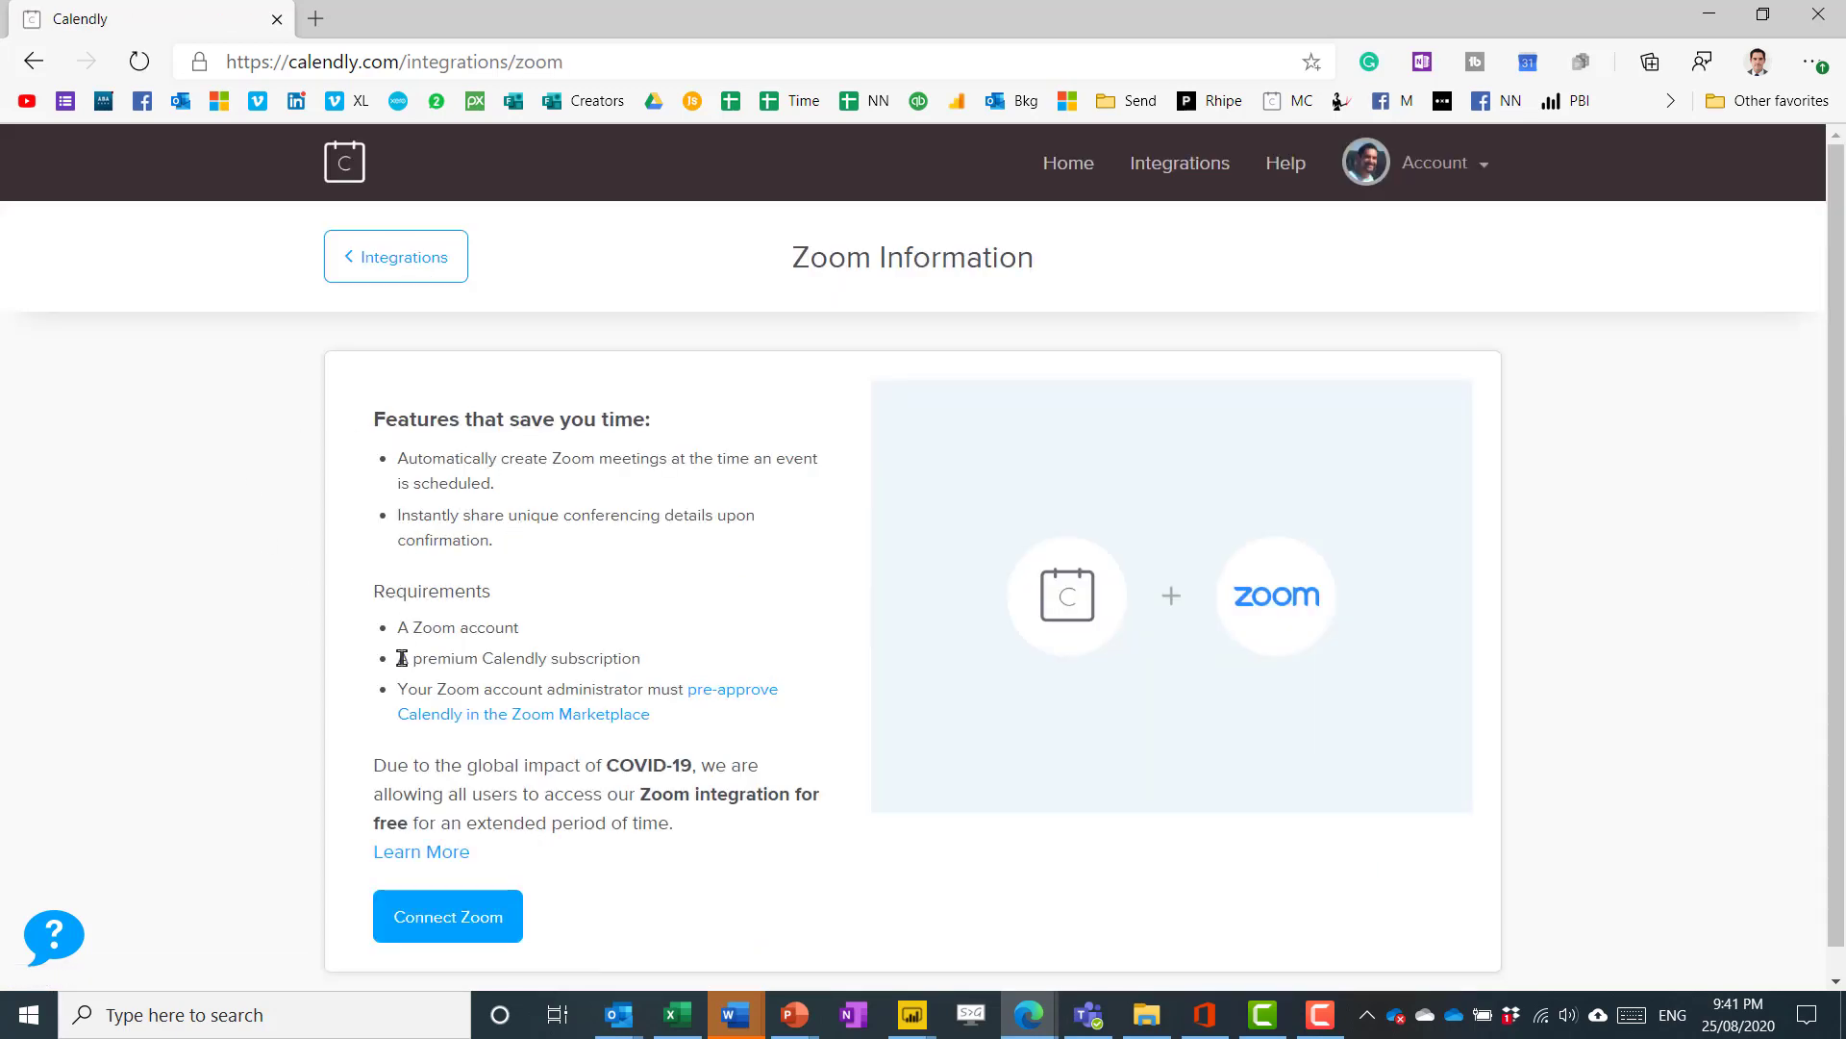
{"action": "left_click_drag", "start_coordinate": [398, 661], "coordinate": [619, 659]}
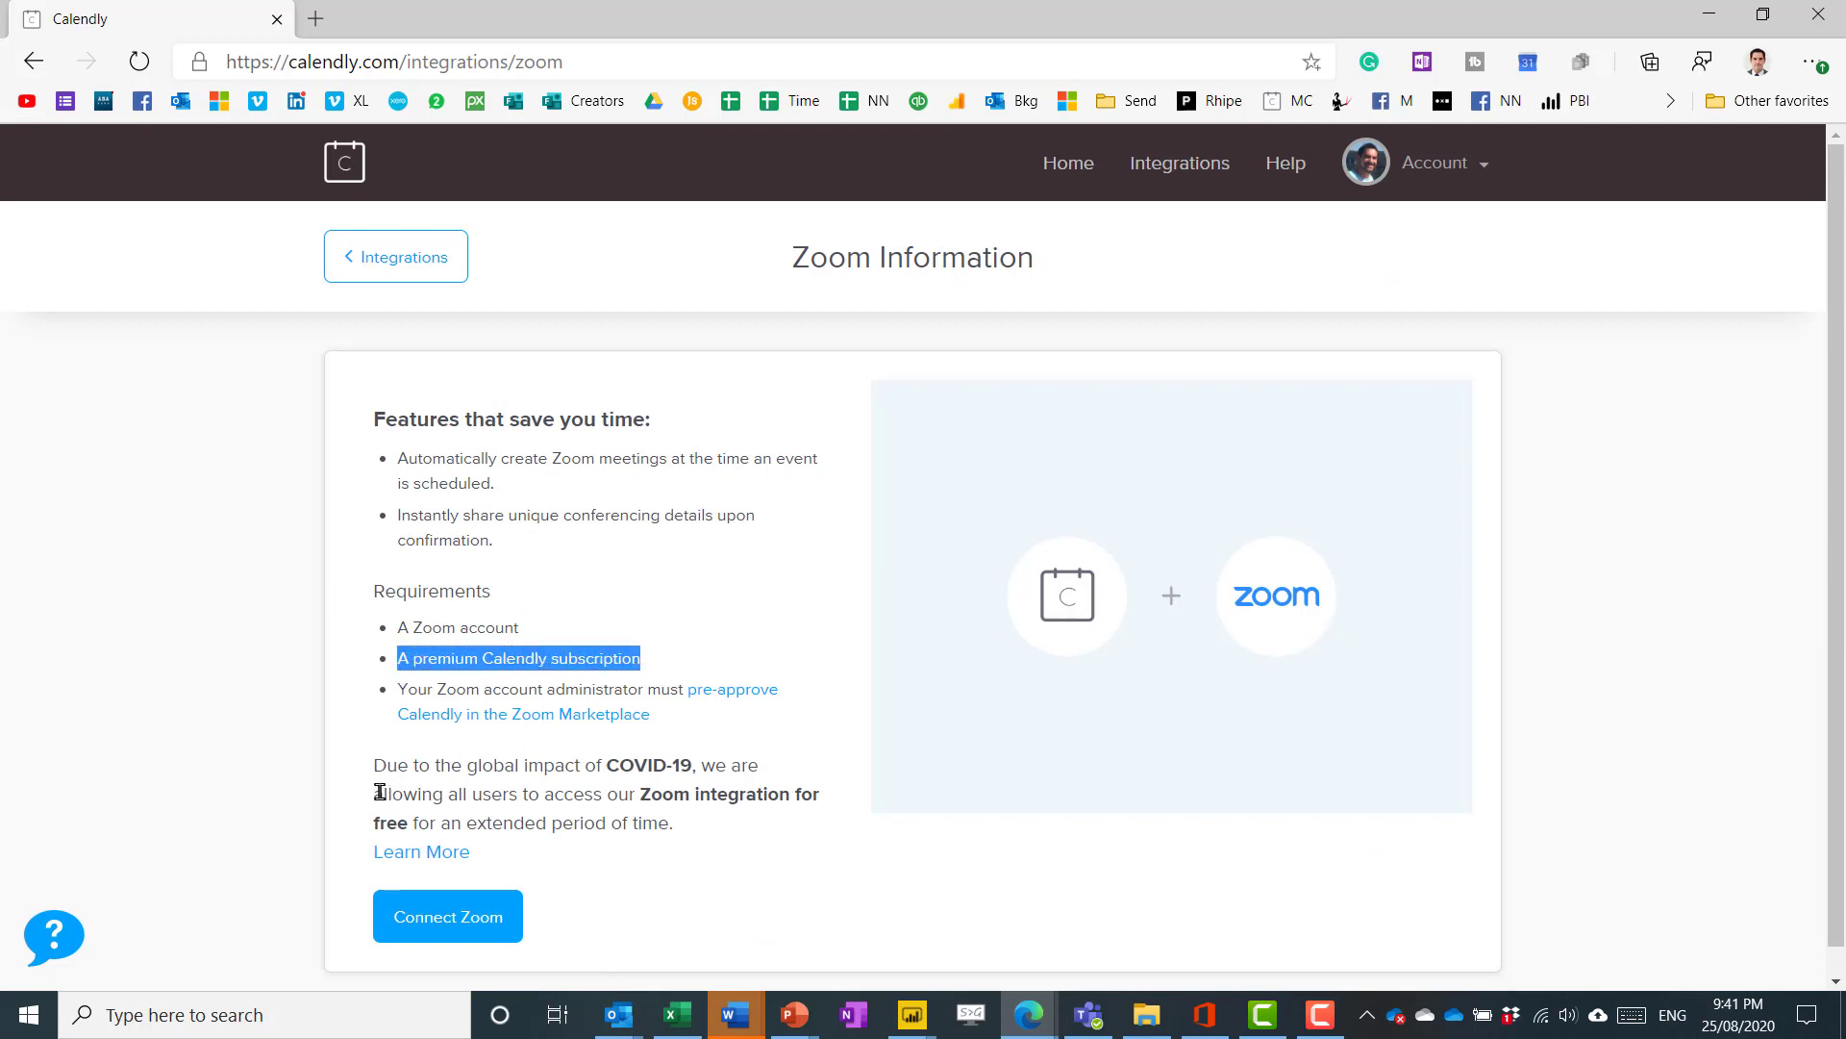
{"action": "left_click_drag", "start_coordinate": [375, 791], "coordinate": [669, 823]}
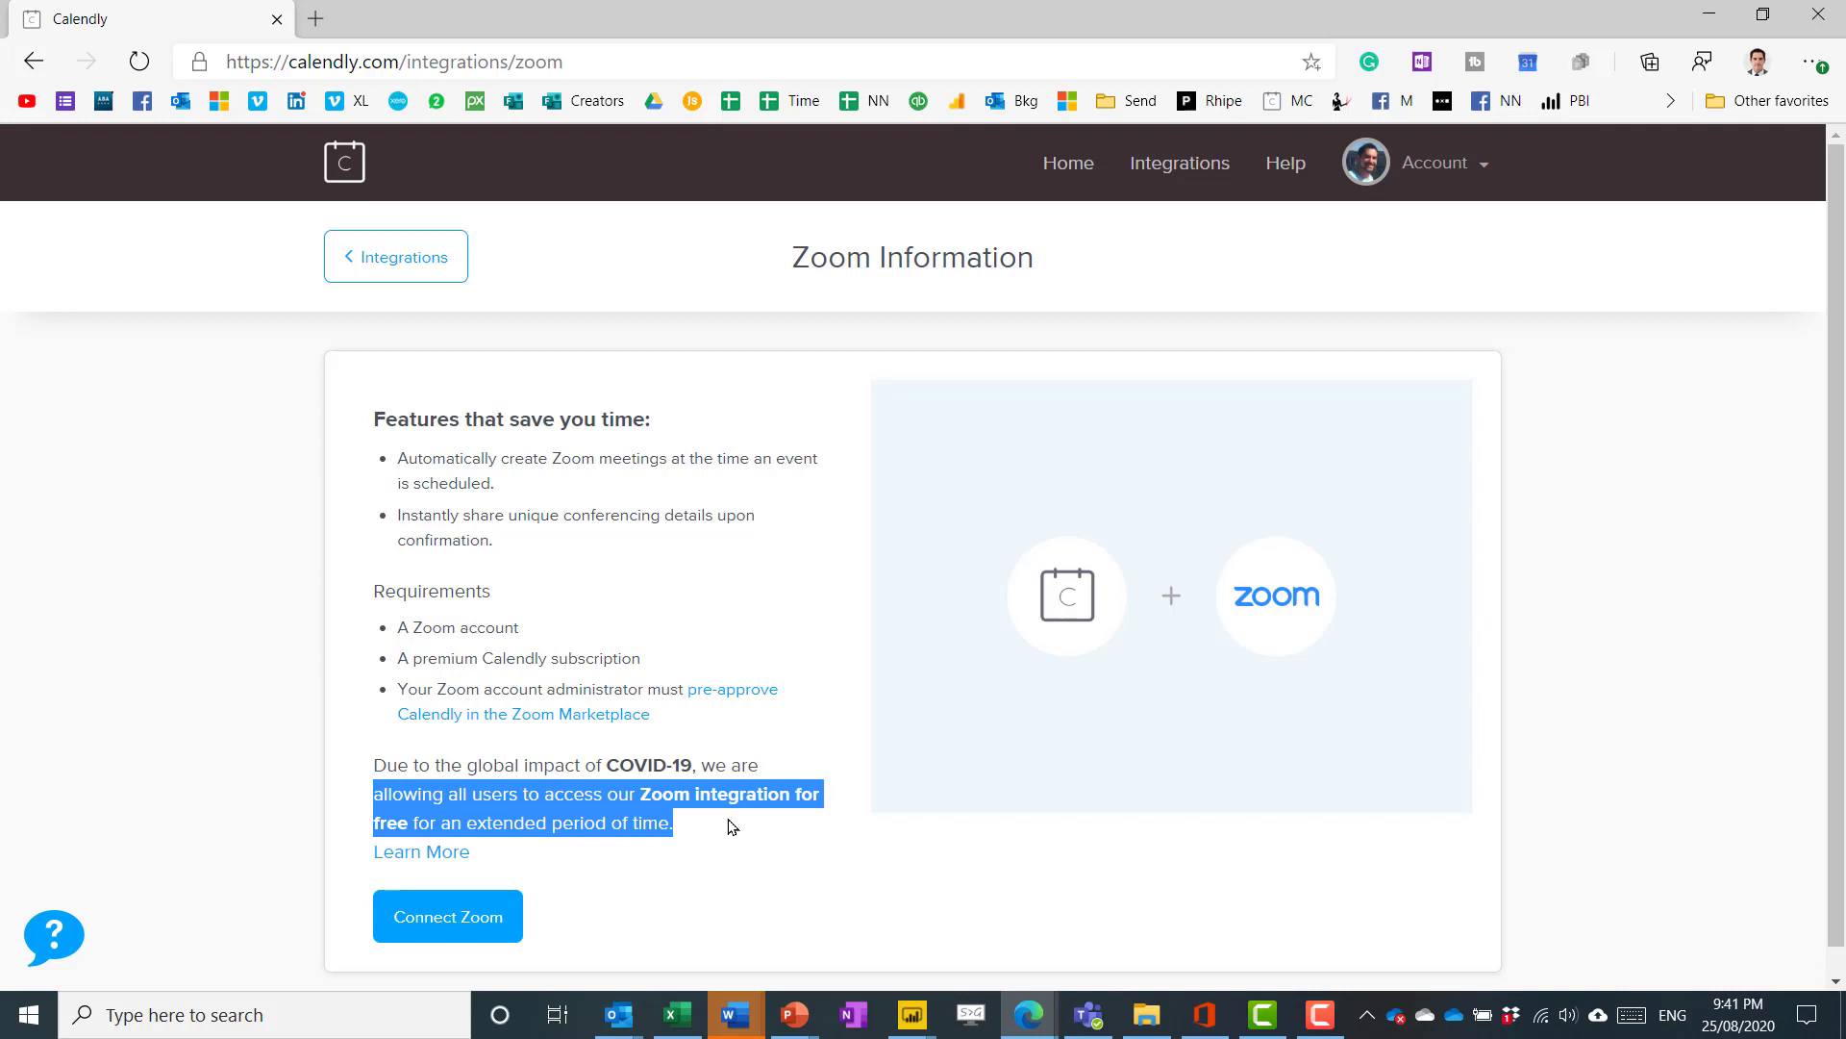
{"action": "left_click", "coordinate": [295, 822]}
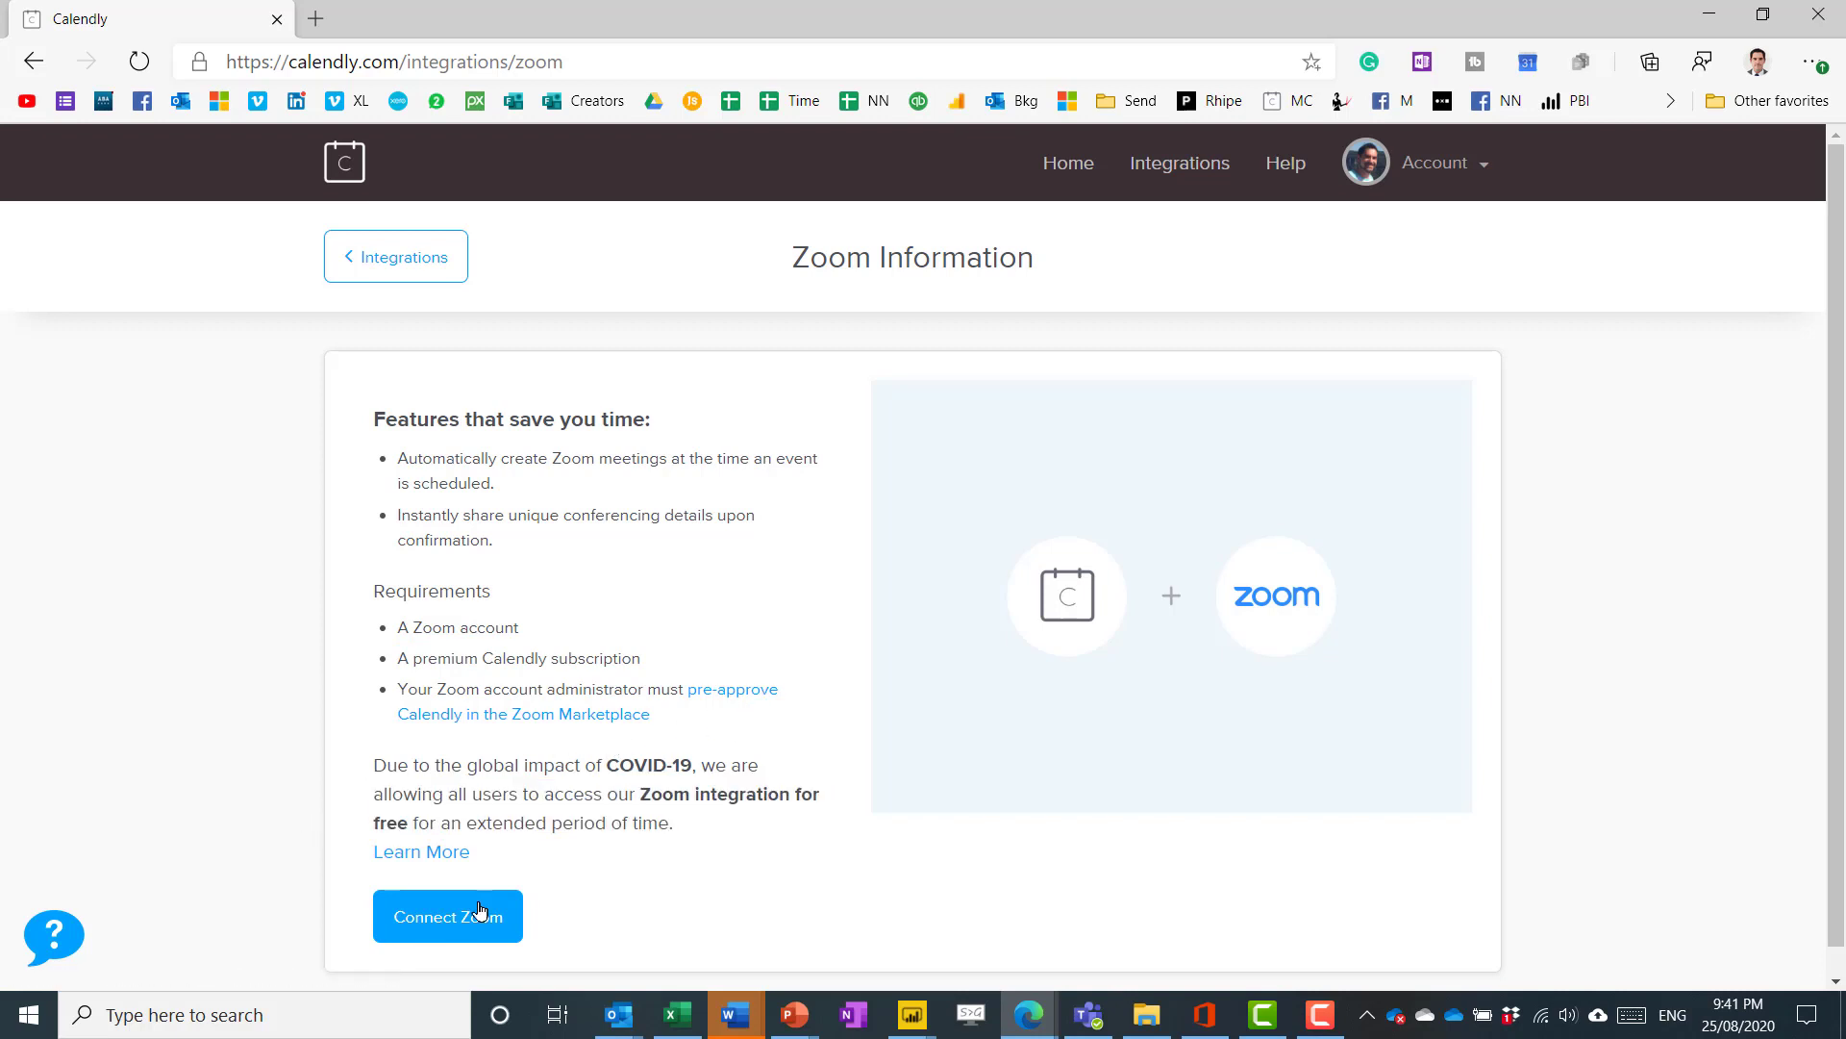
{"action": "left_click", "coordinate": [437, 259]}
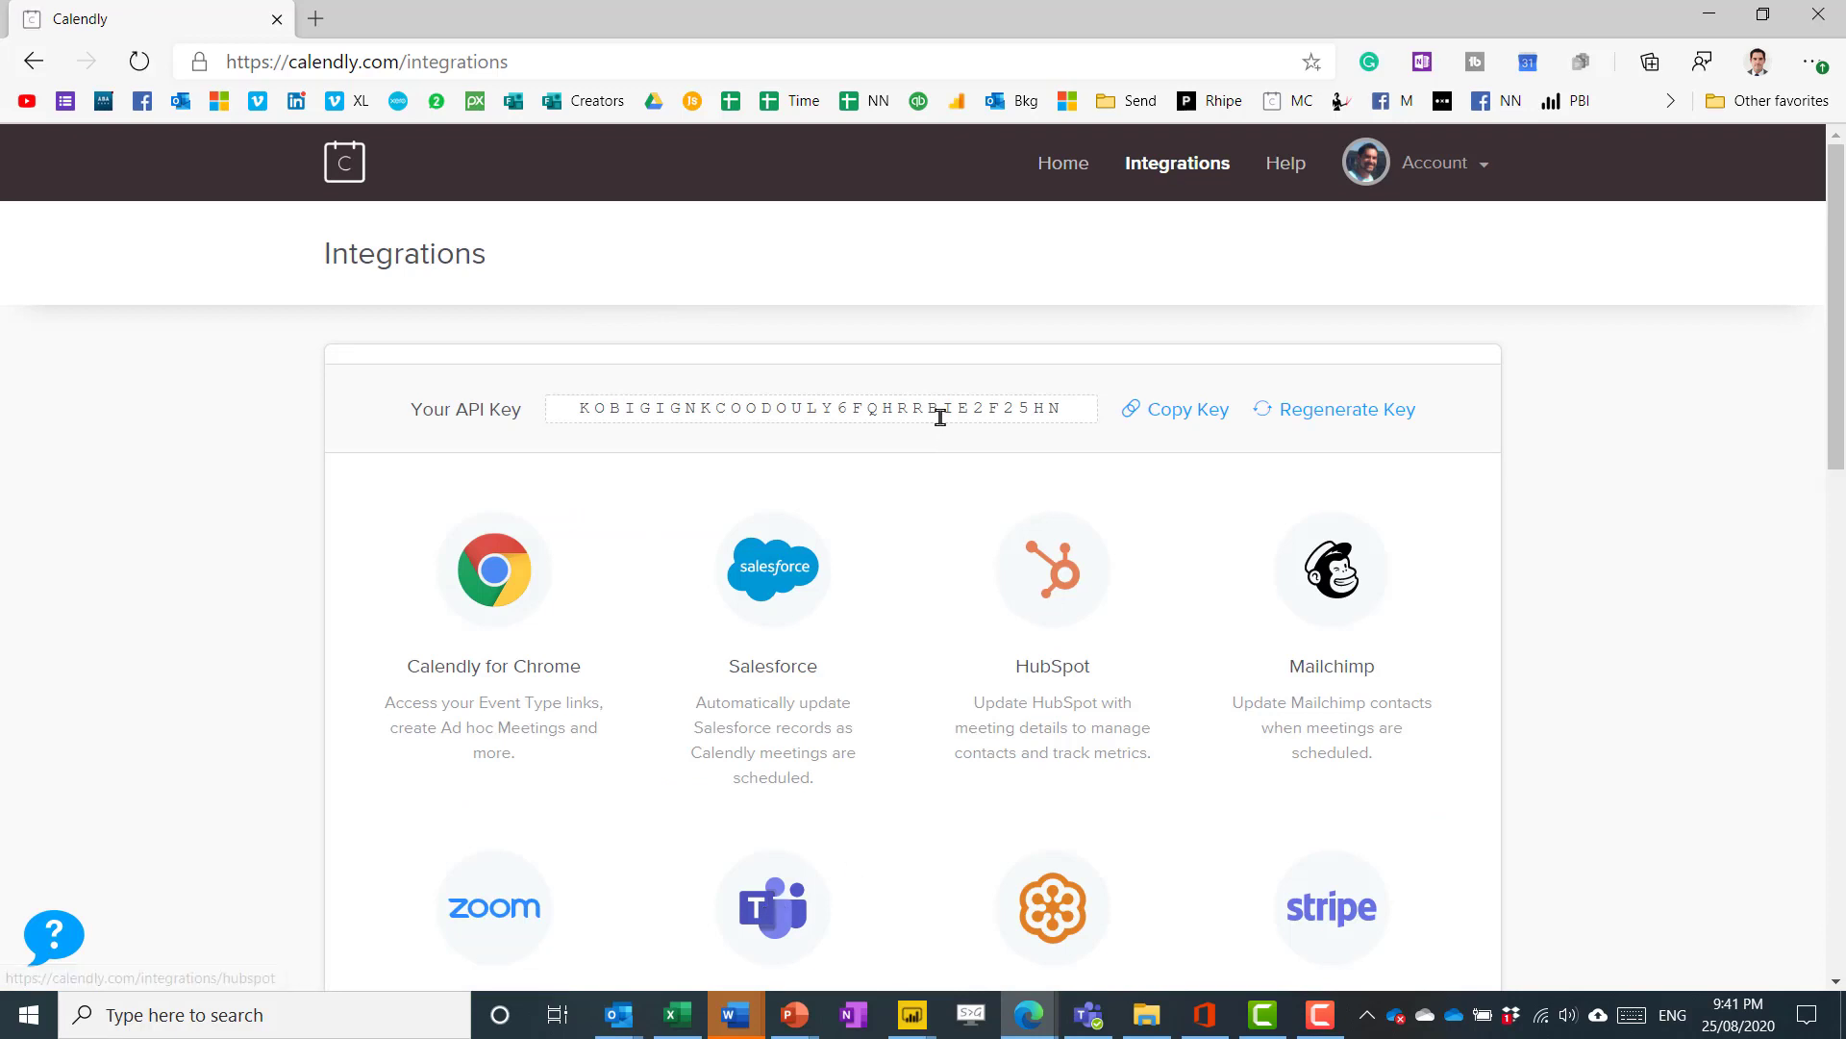
View the Meeting event's Location question choices, Doi Chaang cafe and Microsoft Teams, closing the editor unchanged
{"action": "left_click", "coordinate": [1082, 171]}
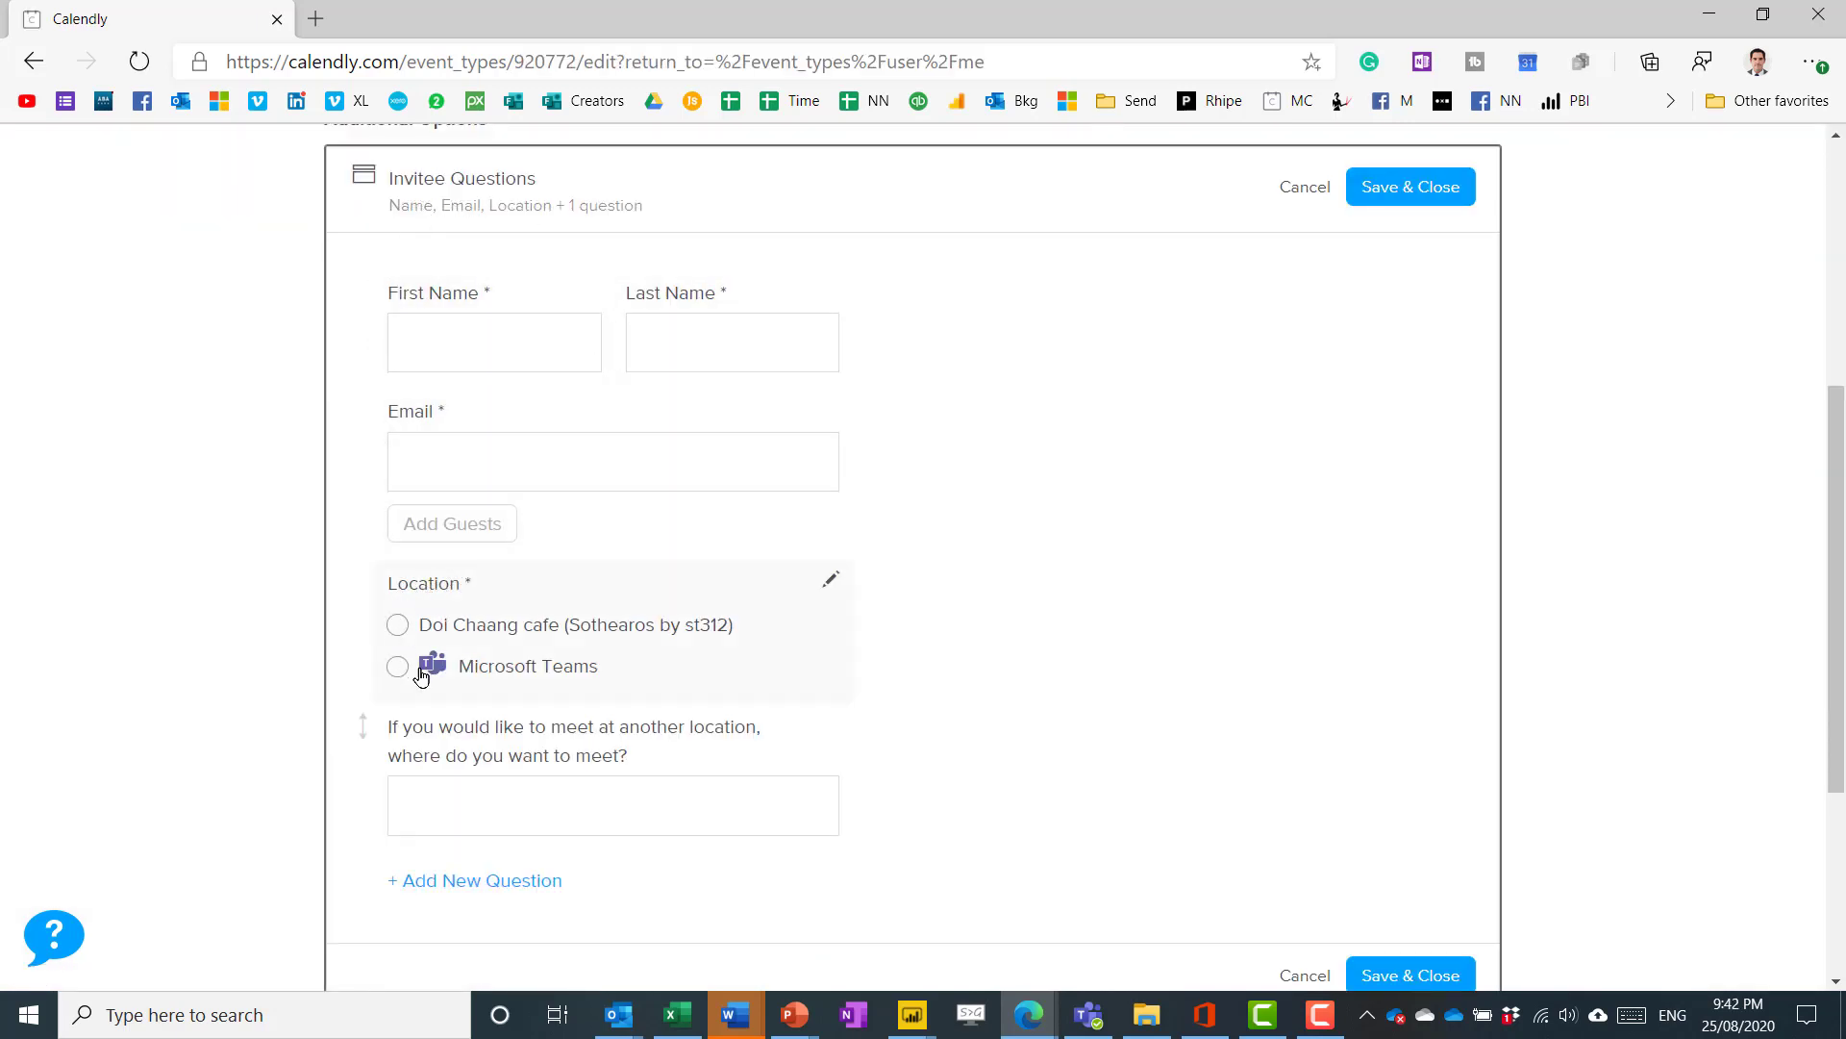
{"action": "left_click", "coordinate": [833, 584]}
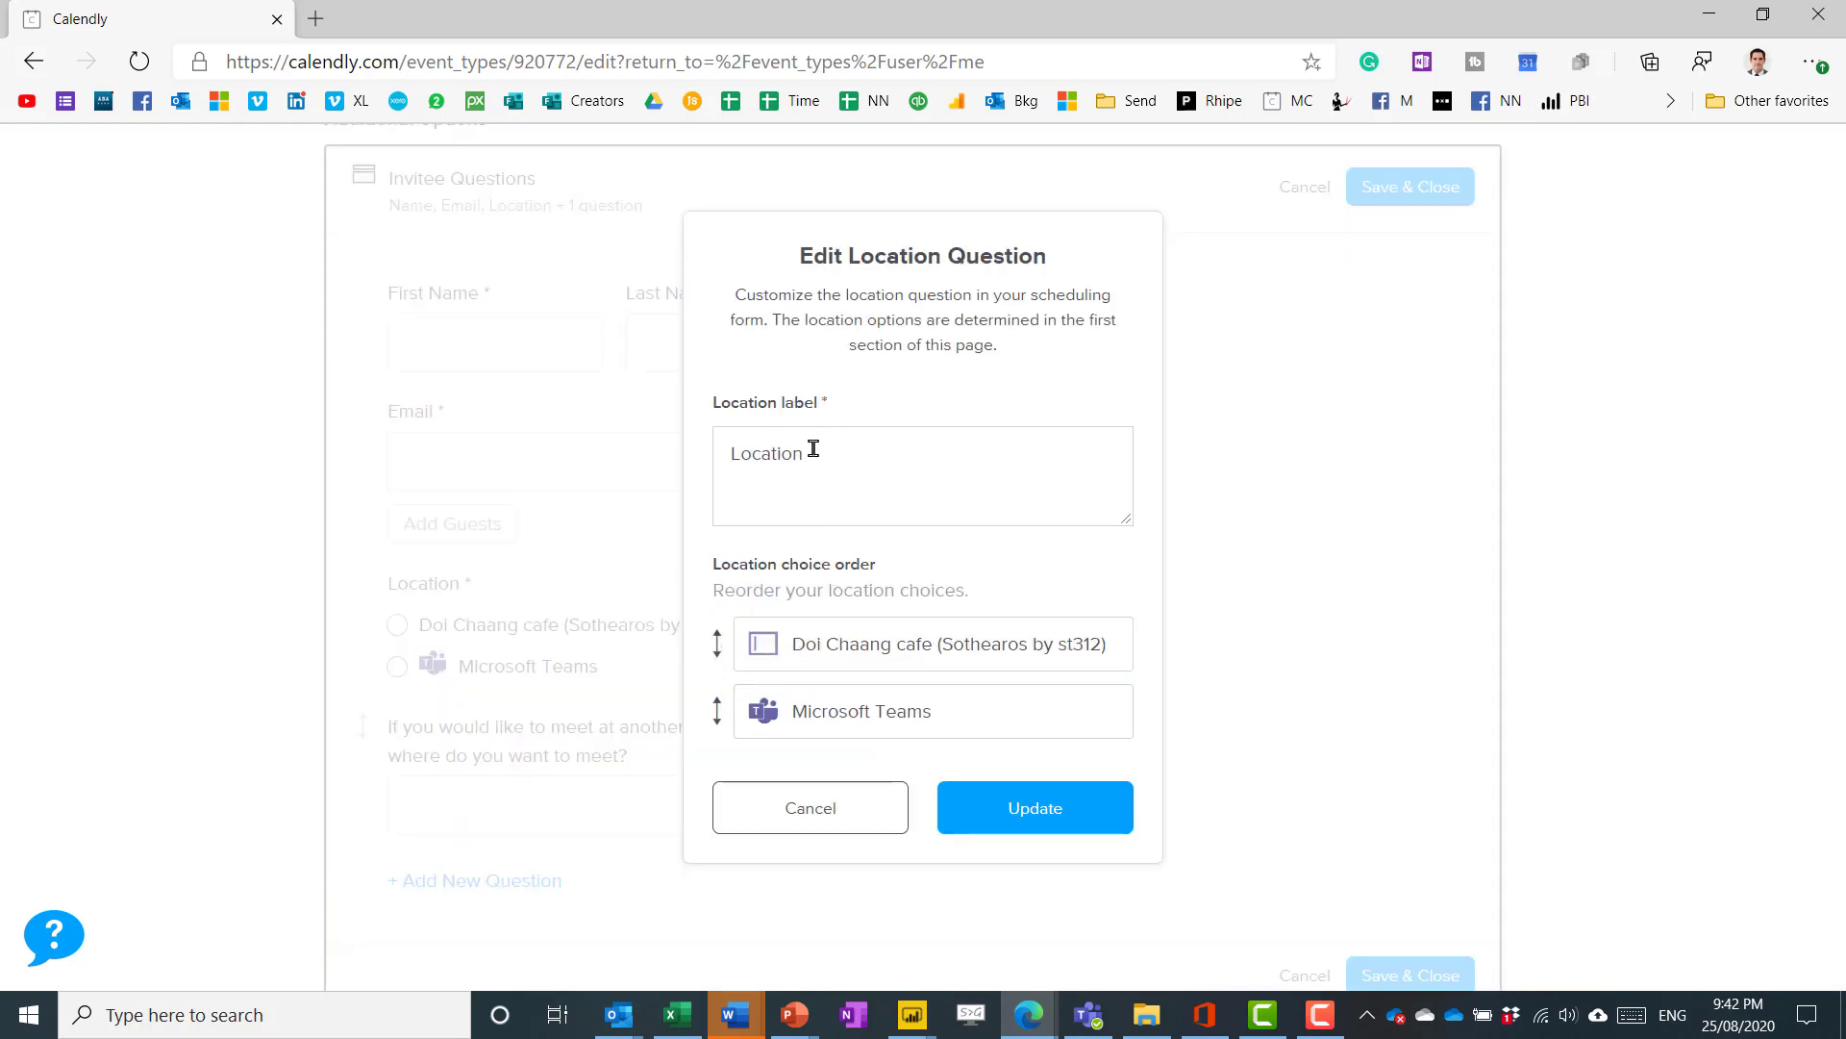
{"action": "left_click", "coordinate": [853, 818]}
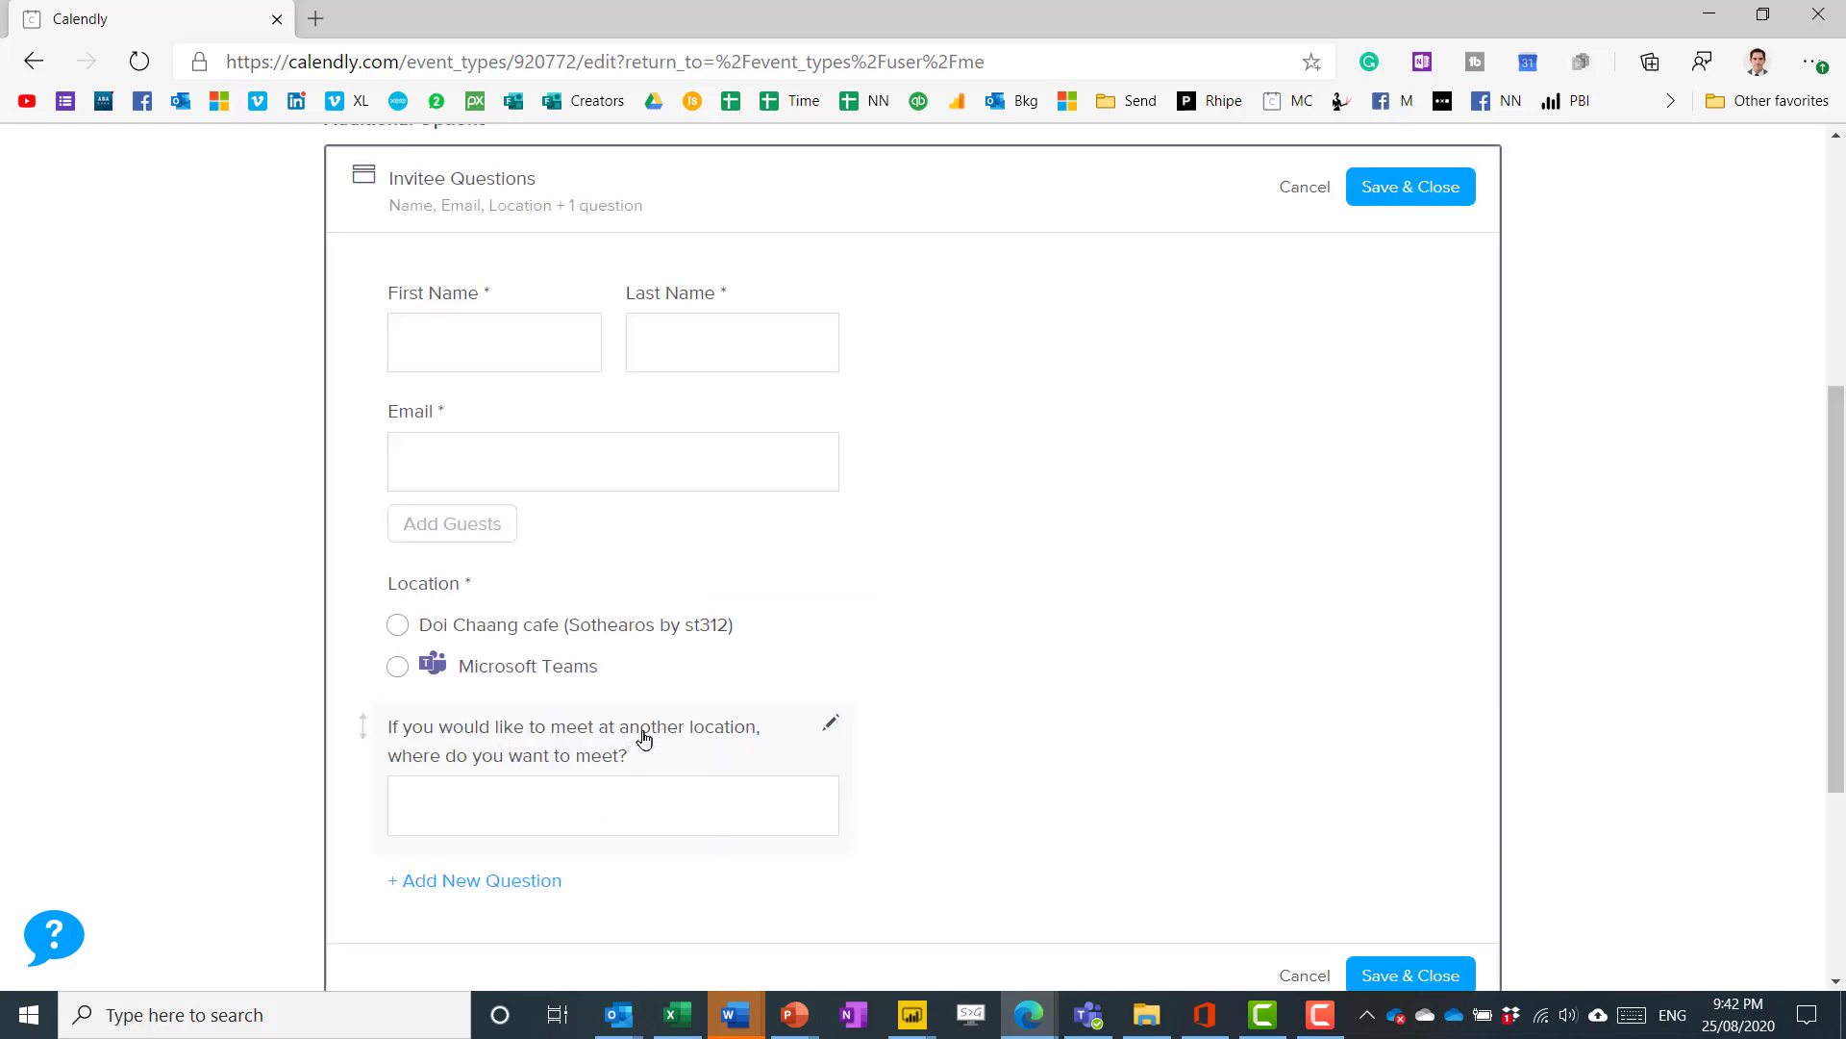
{"action": "left_click_drag", "start_coordinate": [1836, 471], "coordinate": [1841, 616]}
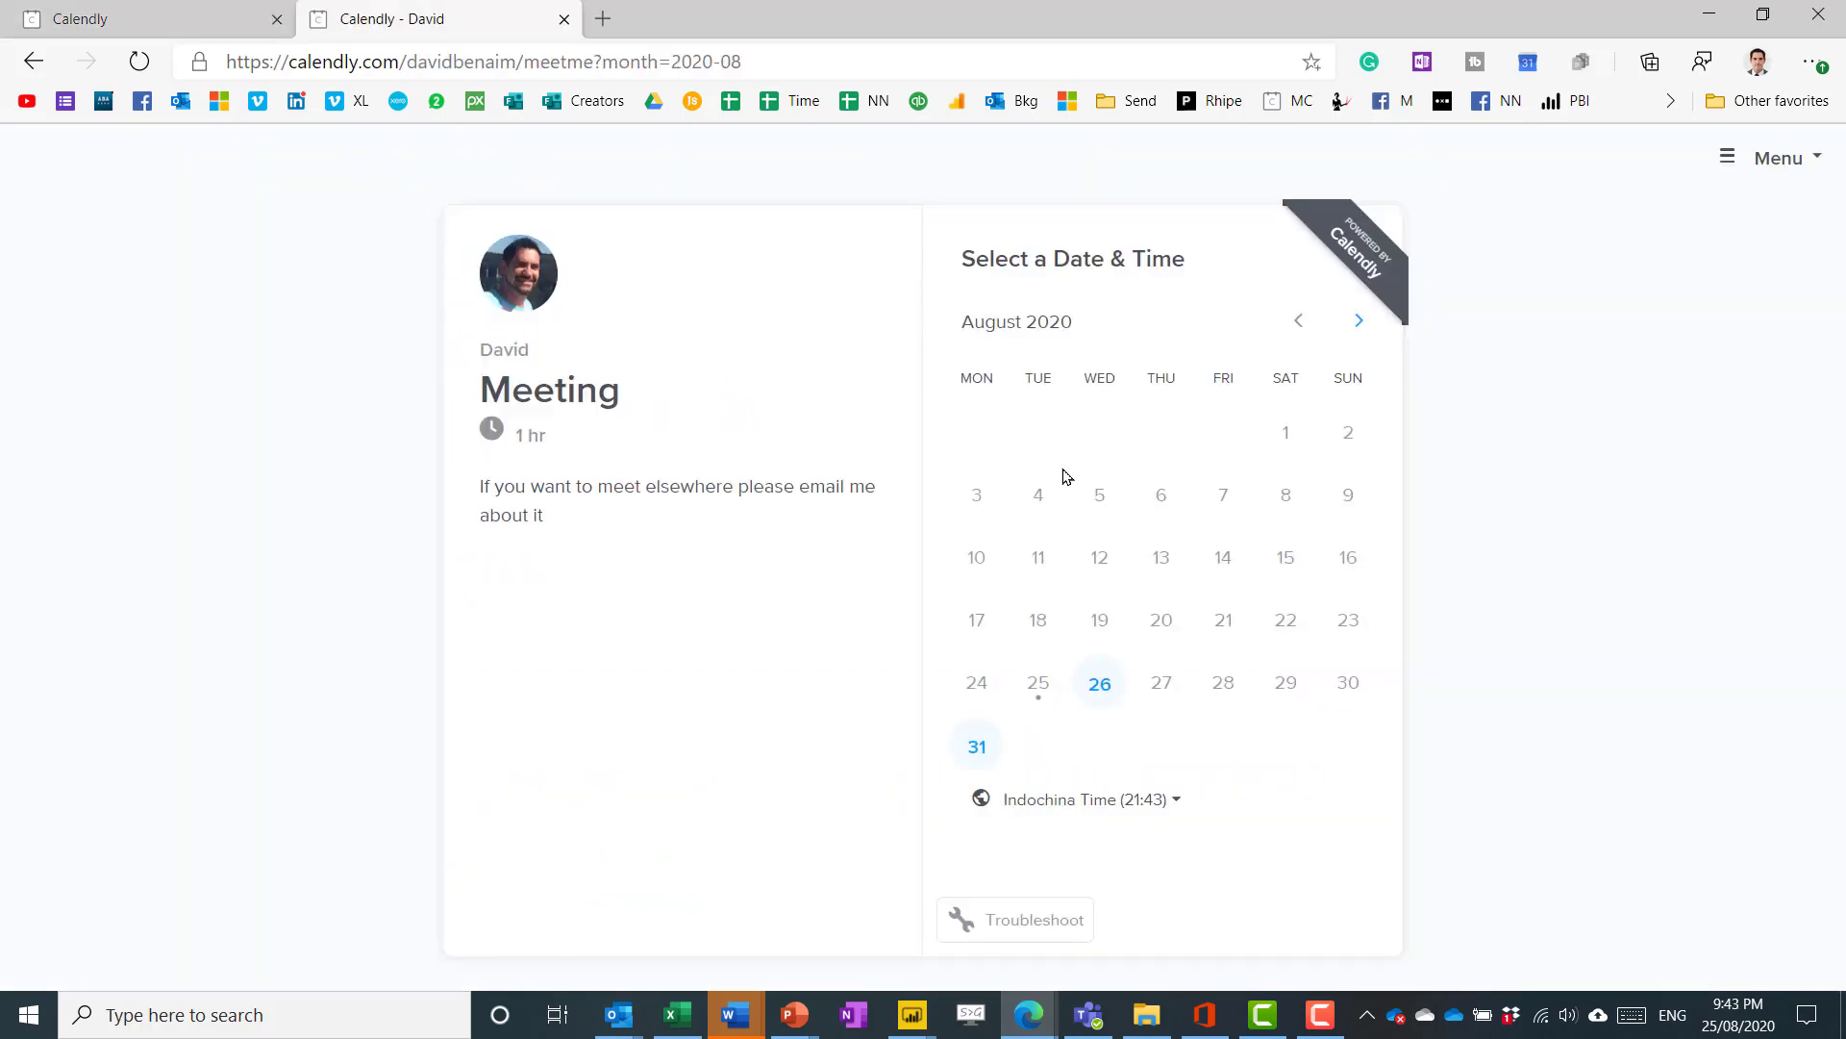
Book Wednesday, August 26 at 16:00 and pick Microsoft Teams as the meeting location
{"action": "left_click", "coordinate": [1100, 685]}
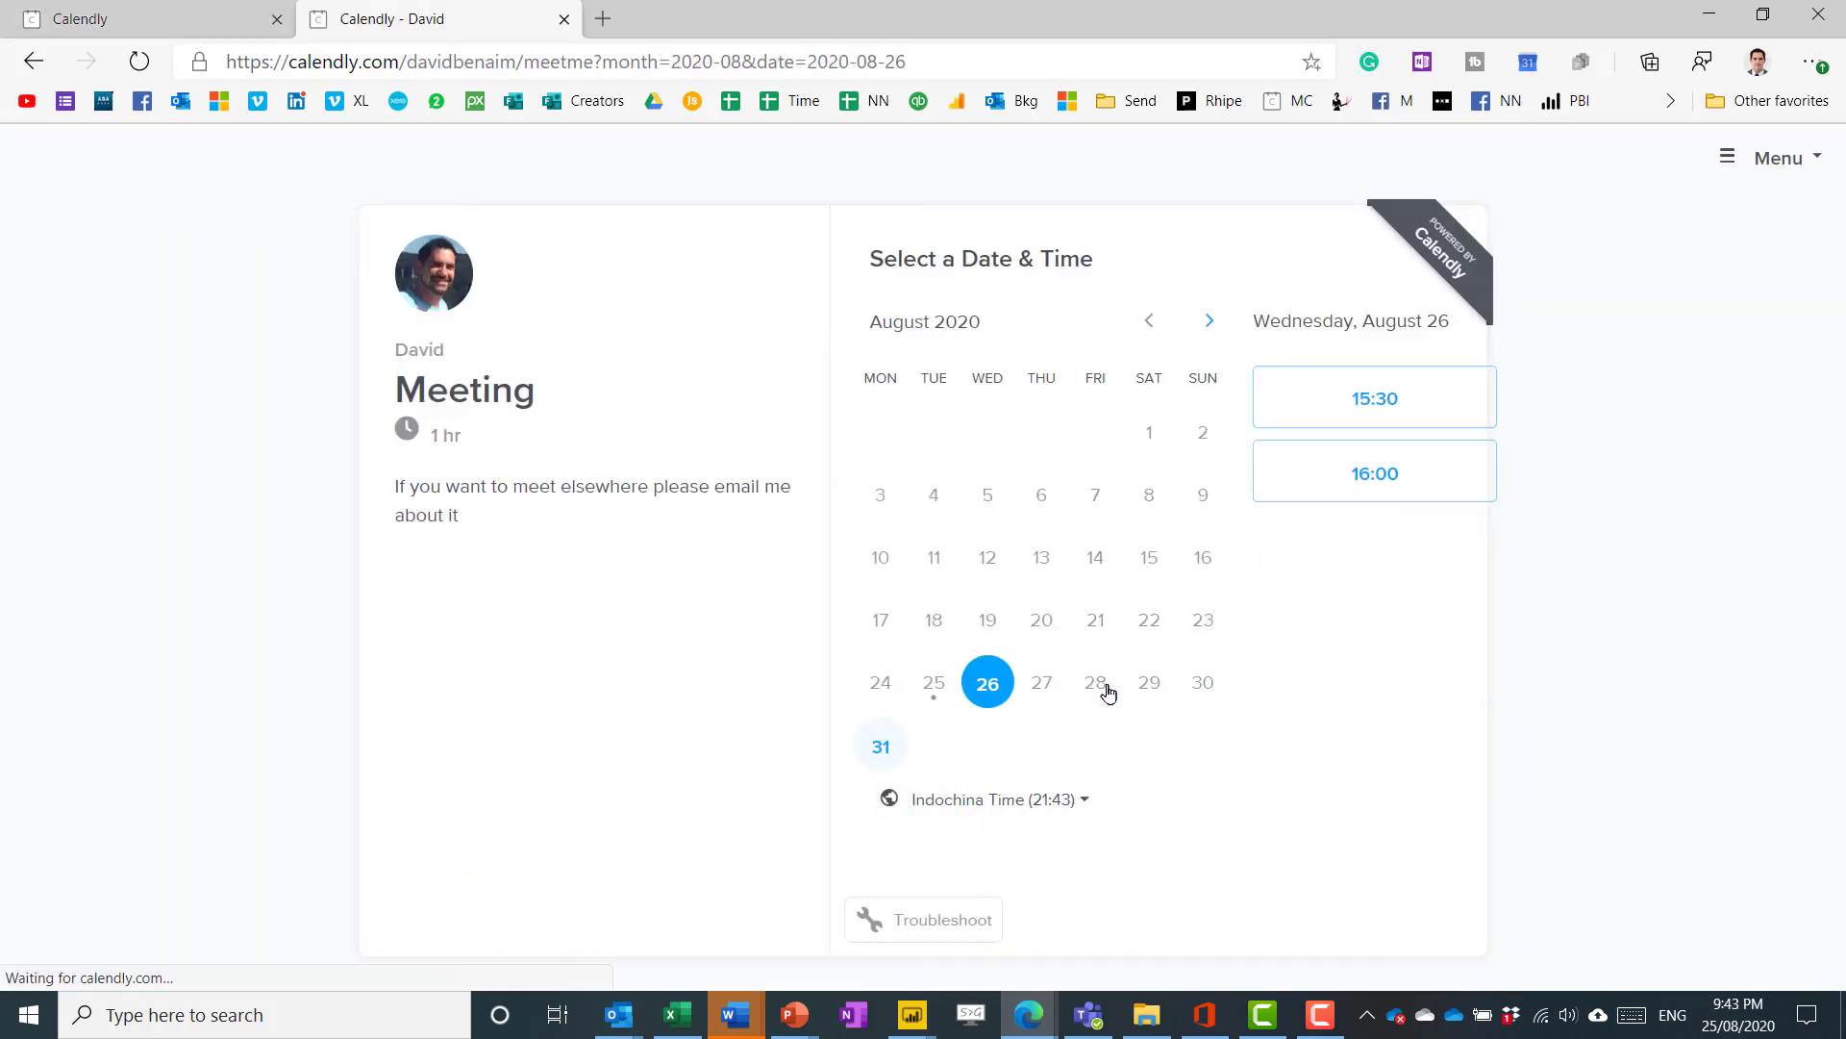
{"action": "left_click", "coordinate": [1321, 493]}
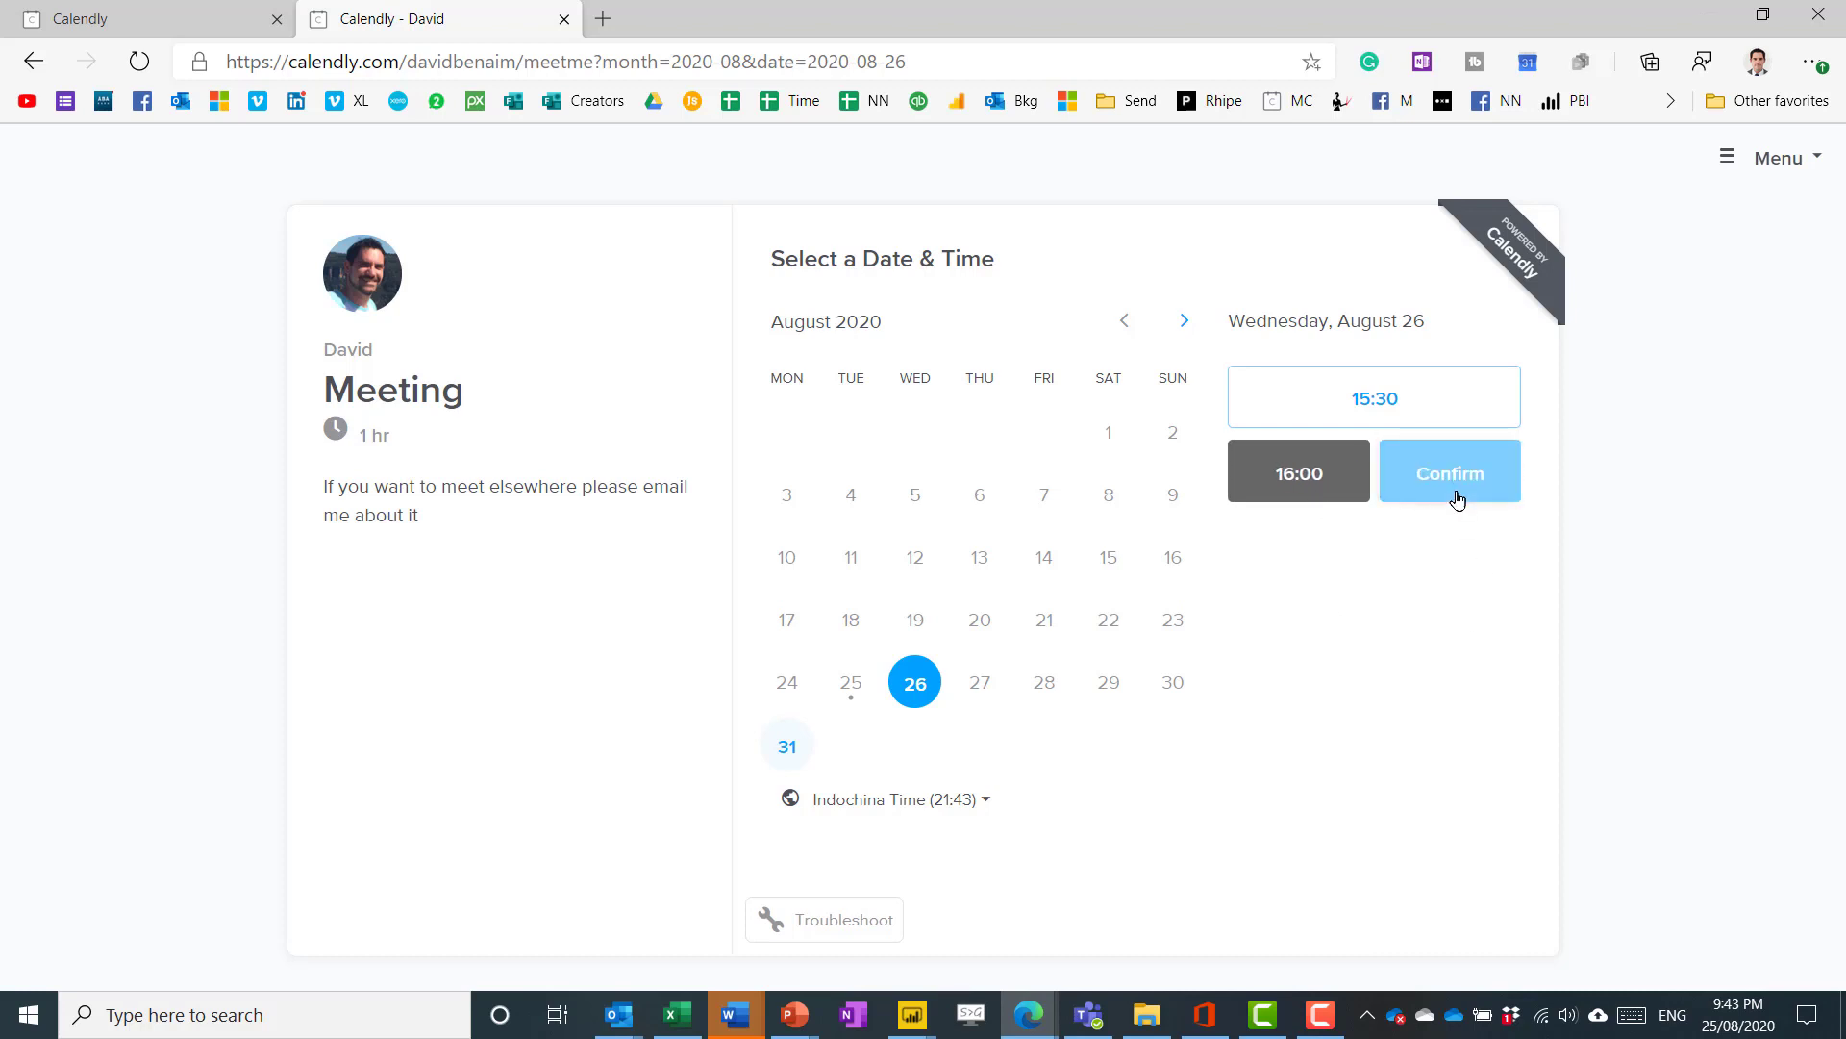
{"action": "left_click", "coordinate": [1457, 498]}
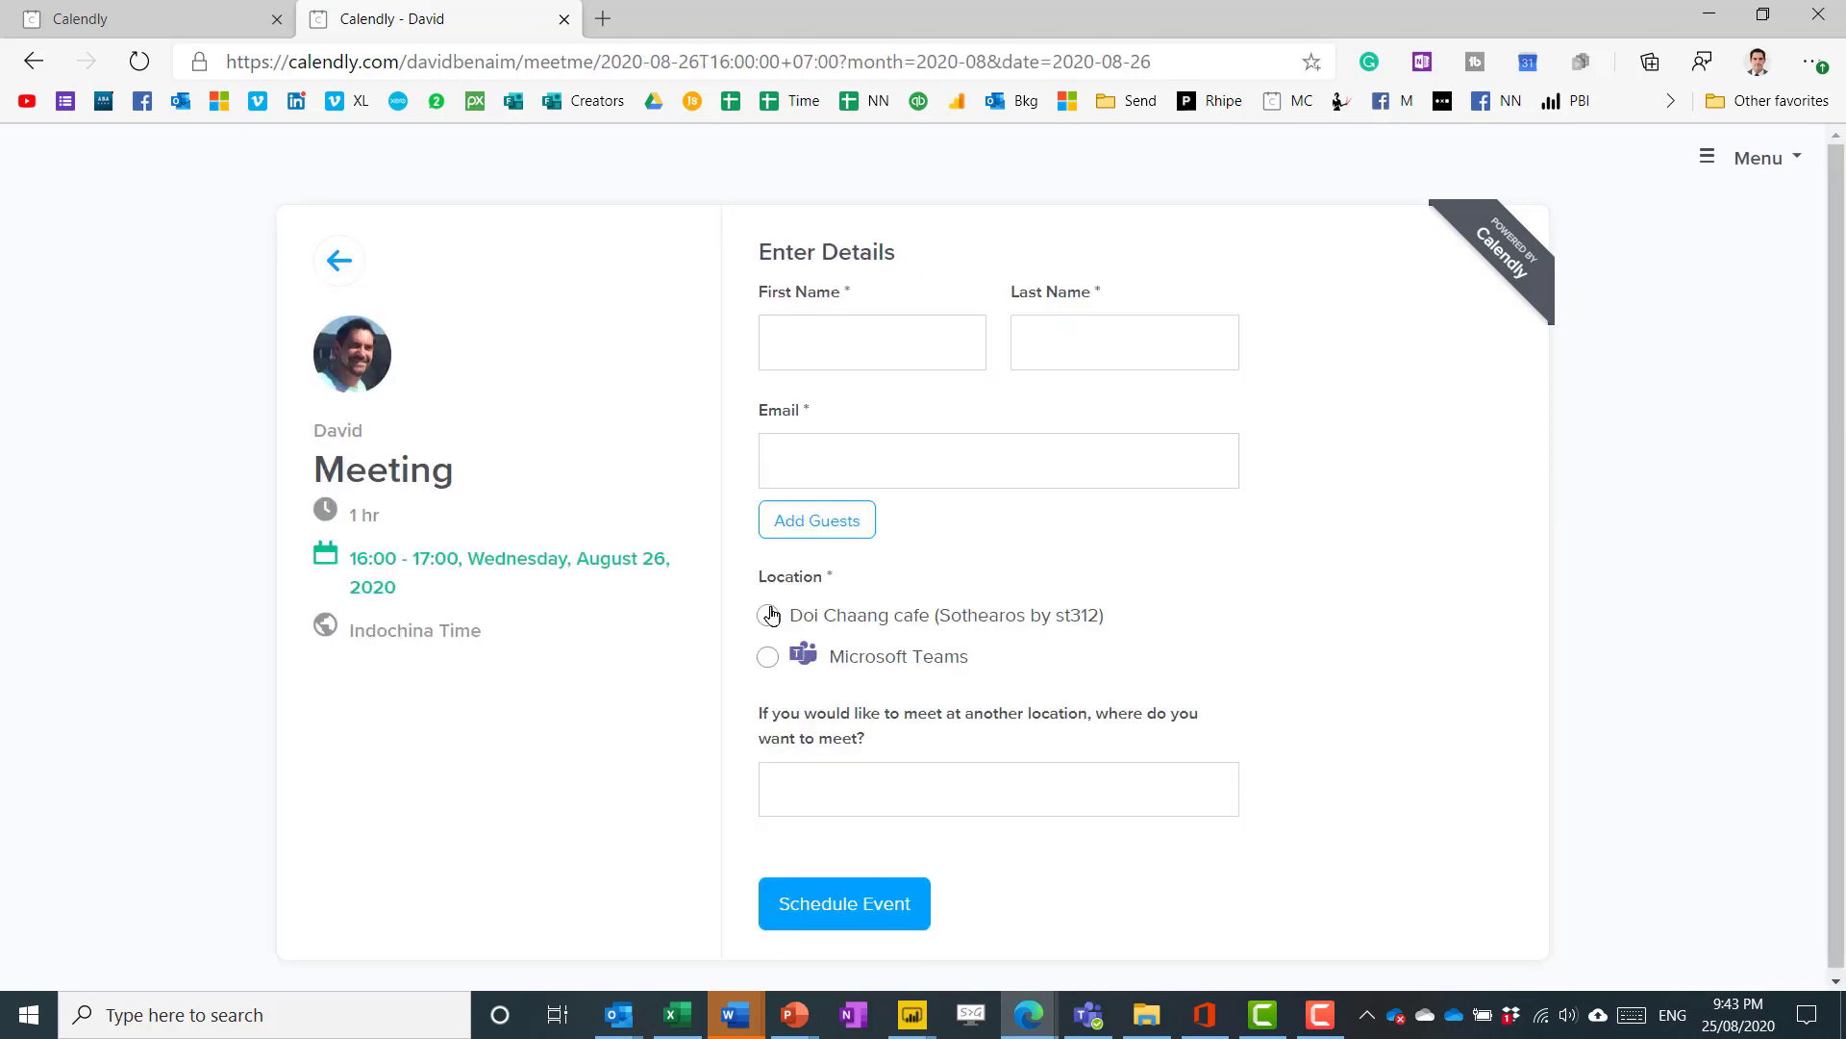
{"action": "left_click", "coordinate": [769, 659]}
{"action": "left_click", "coordinate": [793, 798]}
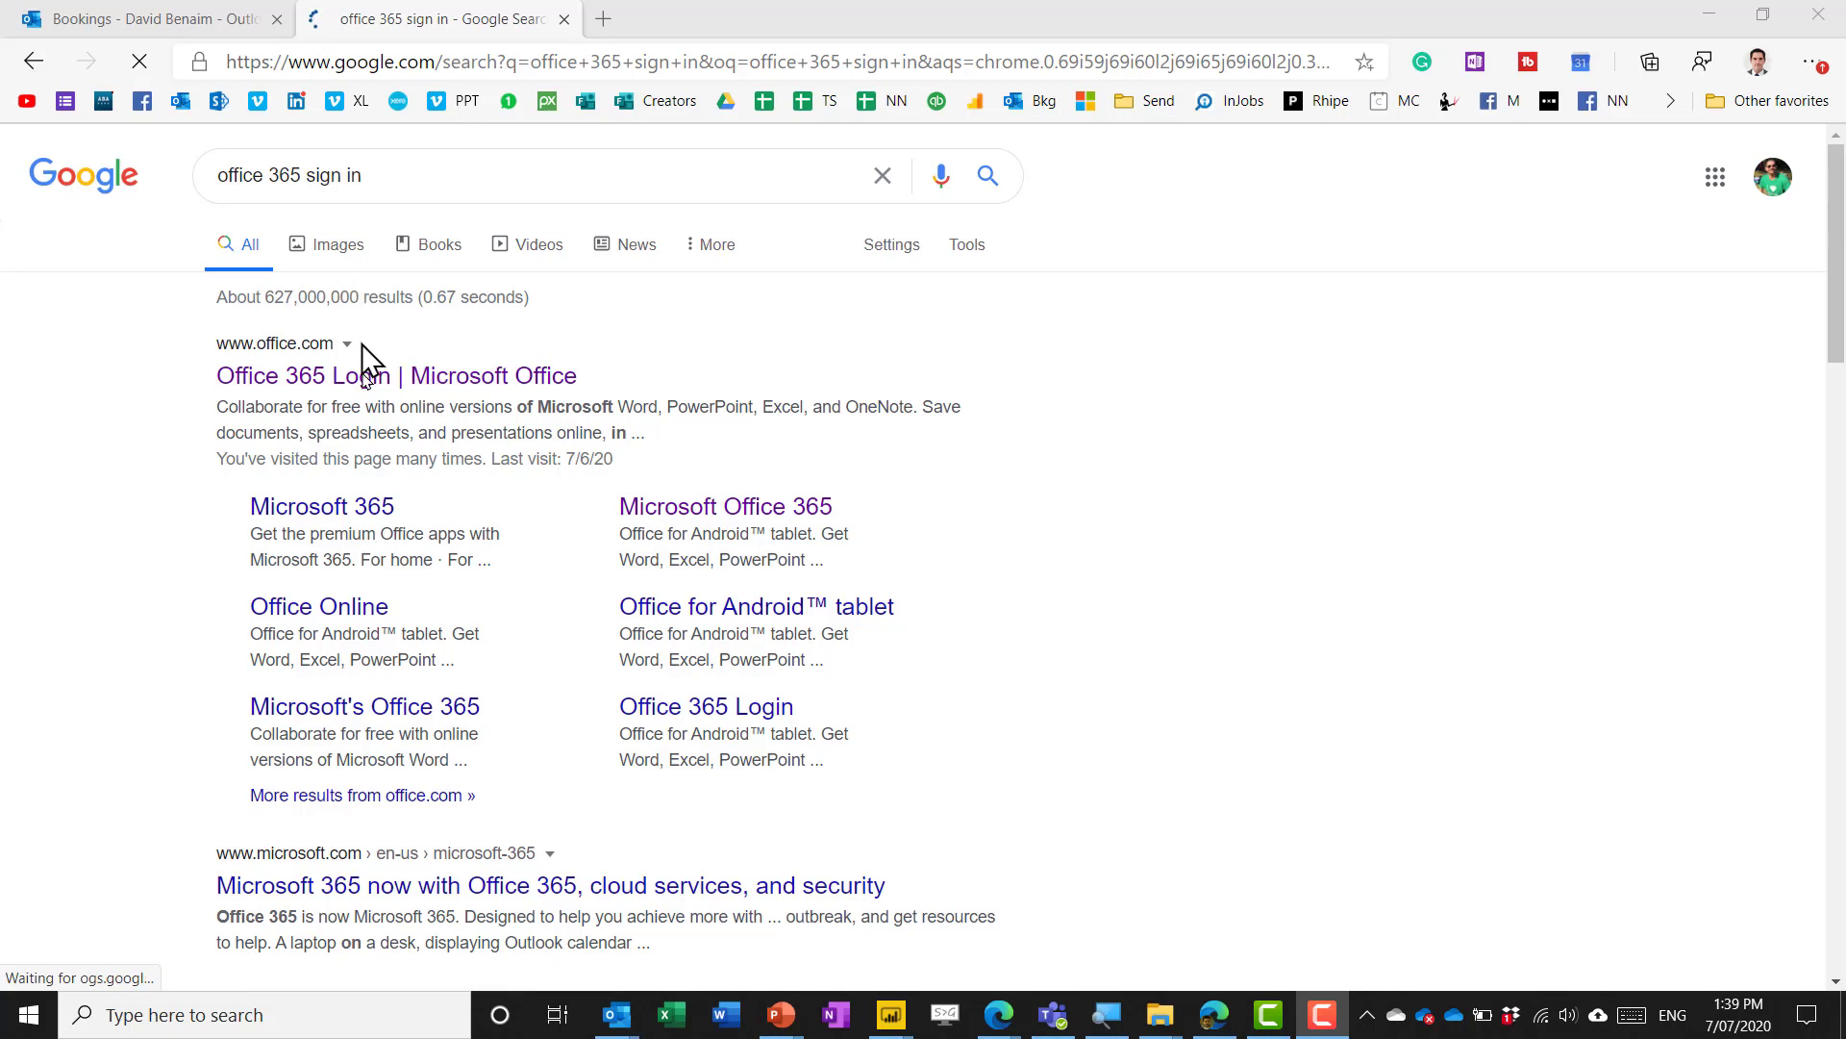
Go to Office 365 from the login result and launch Bookings from All apps
{"action": "left_click", "coordinate": [366, 384]}
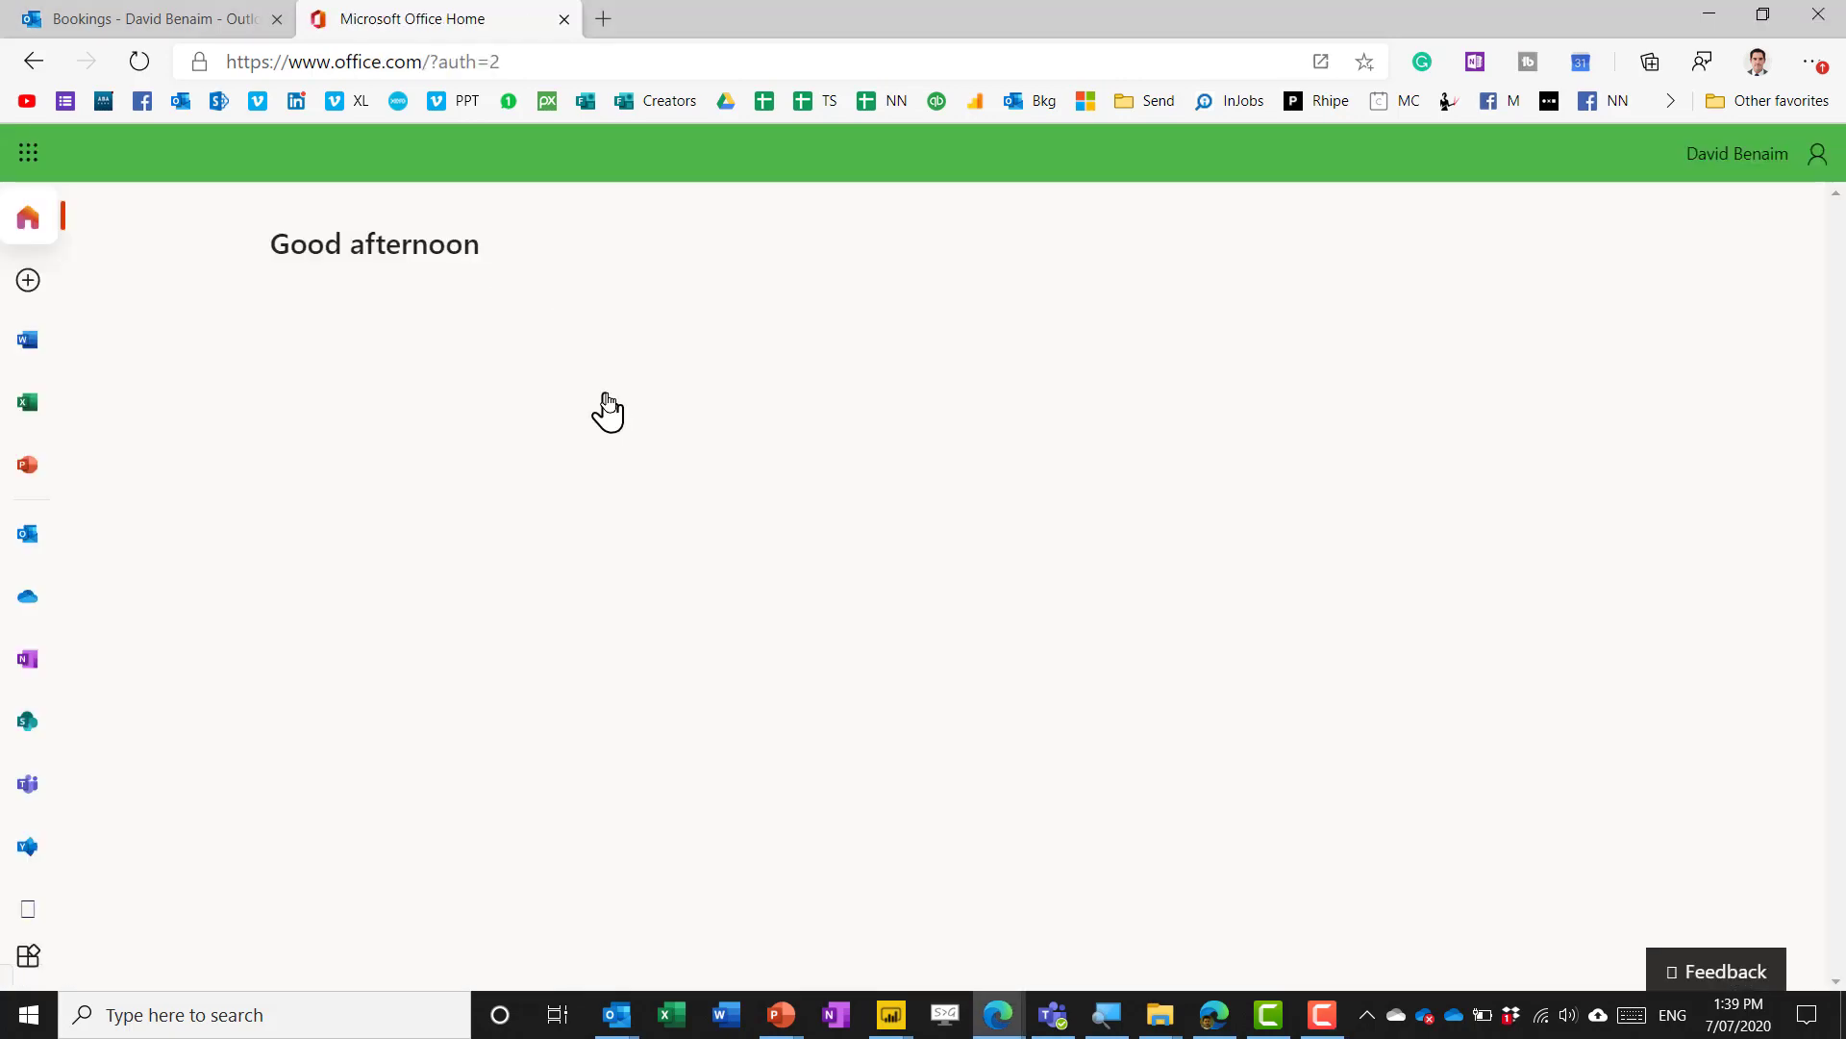
{"action": "left_click", "coordinate": [45, 171]}
{"action": "left_click", "coordinate": [53, 883]}
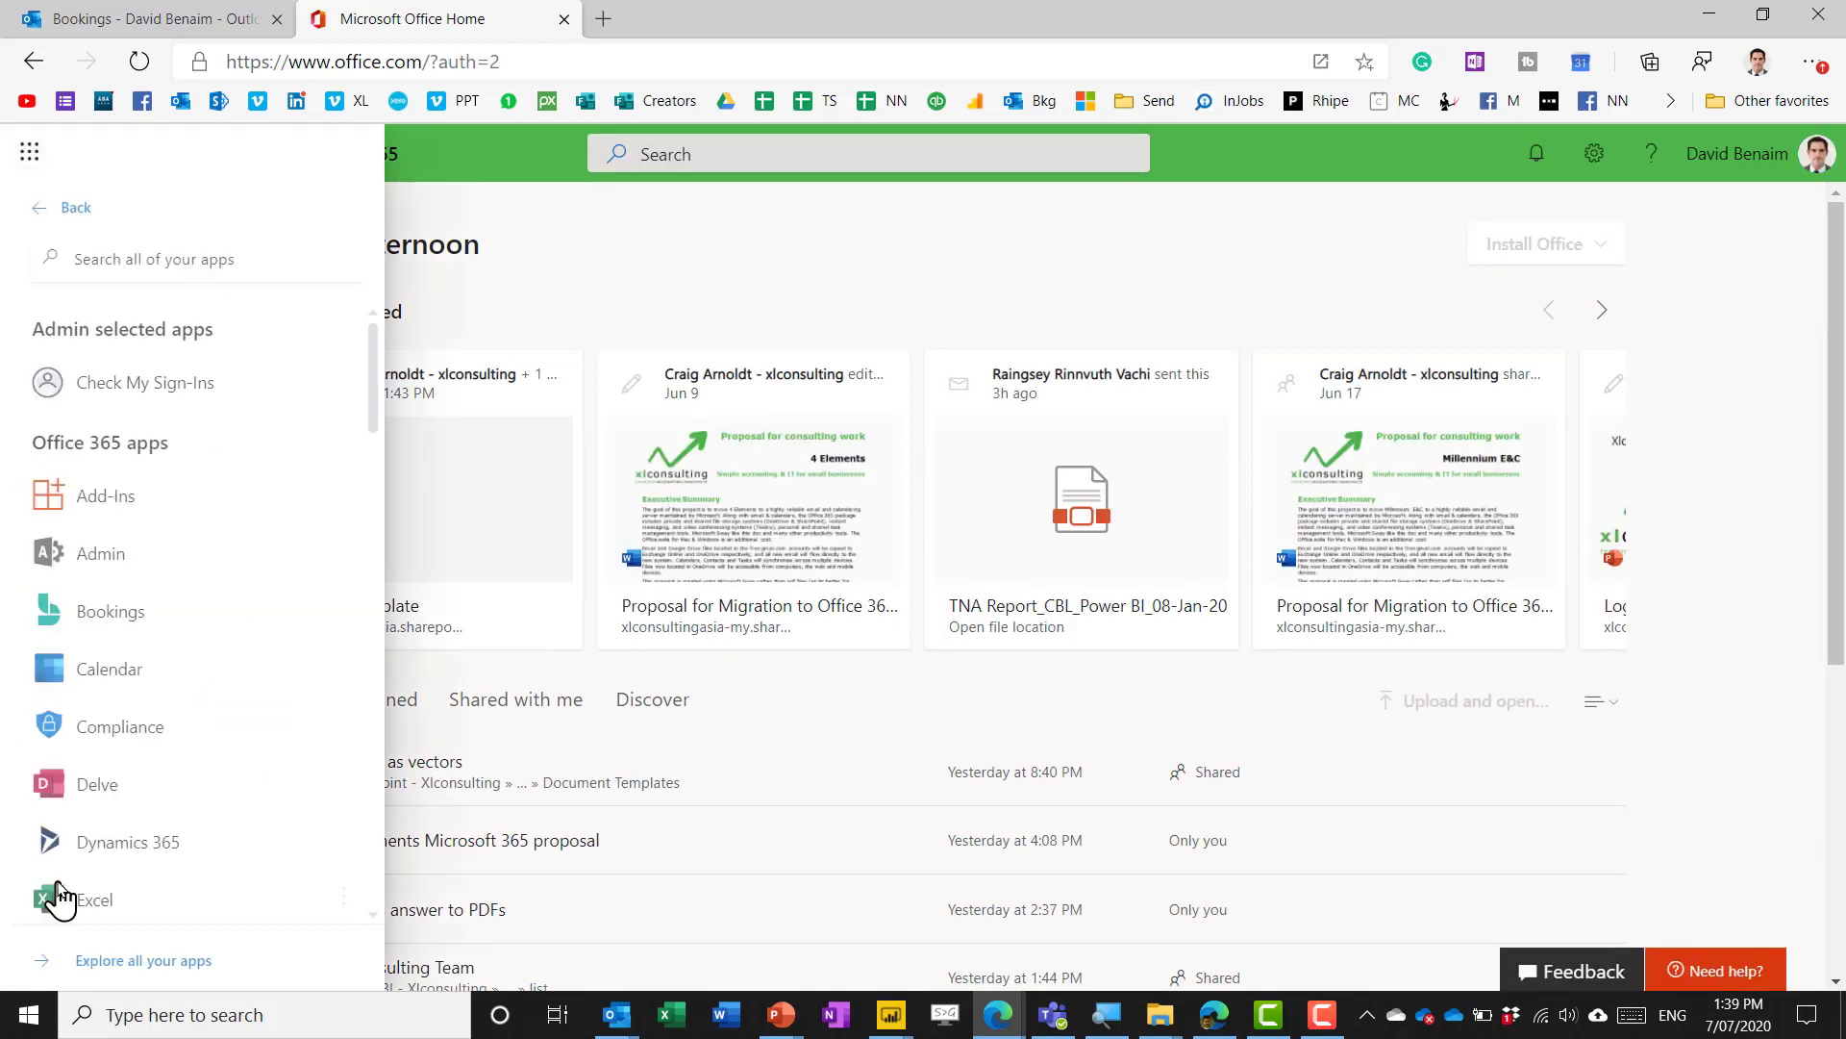
{"action": "left_click", "coordinate": [100, 612]}
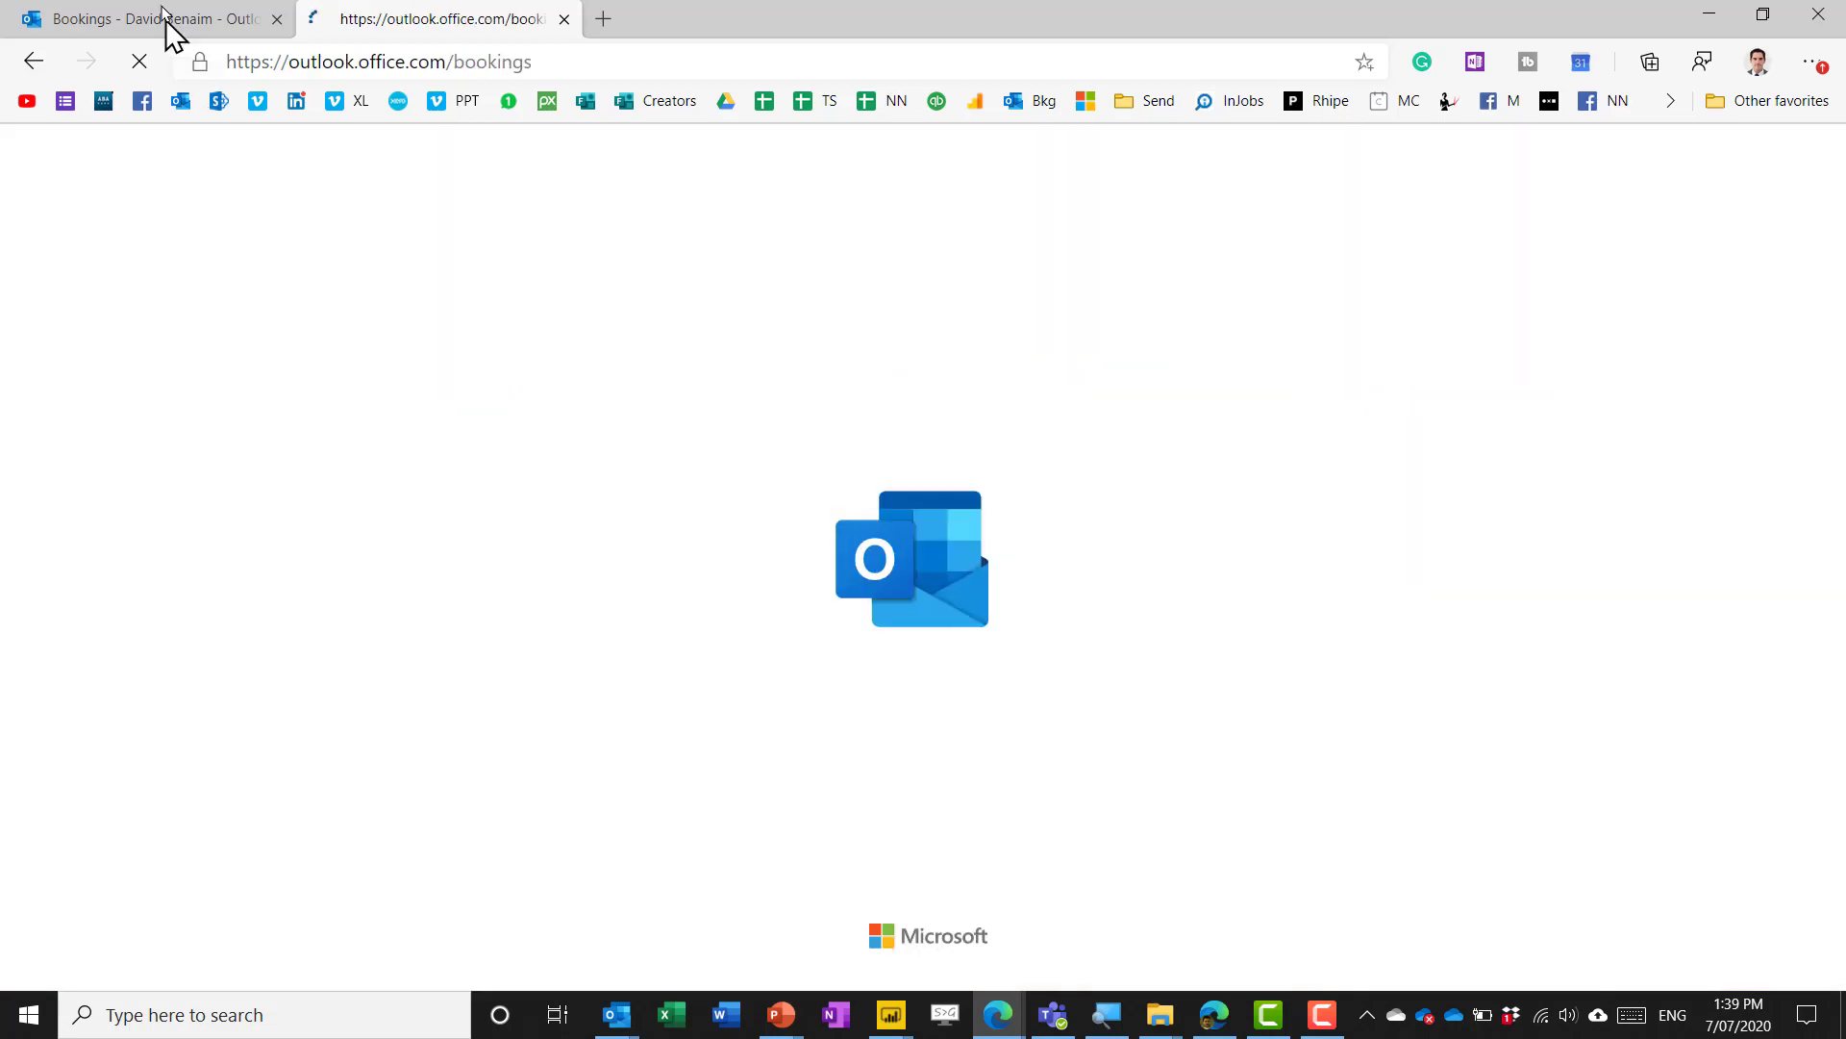
Keep the Xlconsulting calendar and view its Business Information with Monday–Friday 08:00–18:00 hours
{"action": "left_click", "coordinate": [165, 21]}
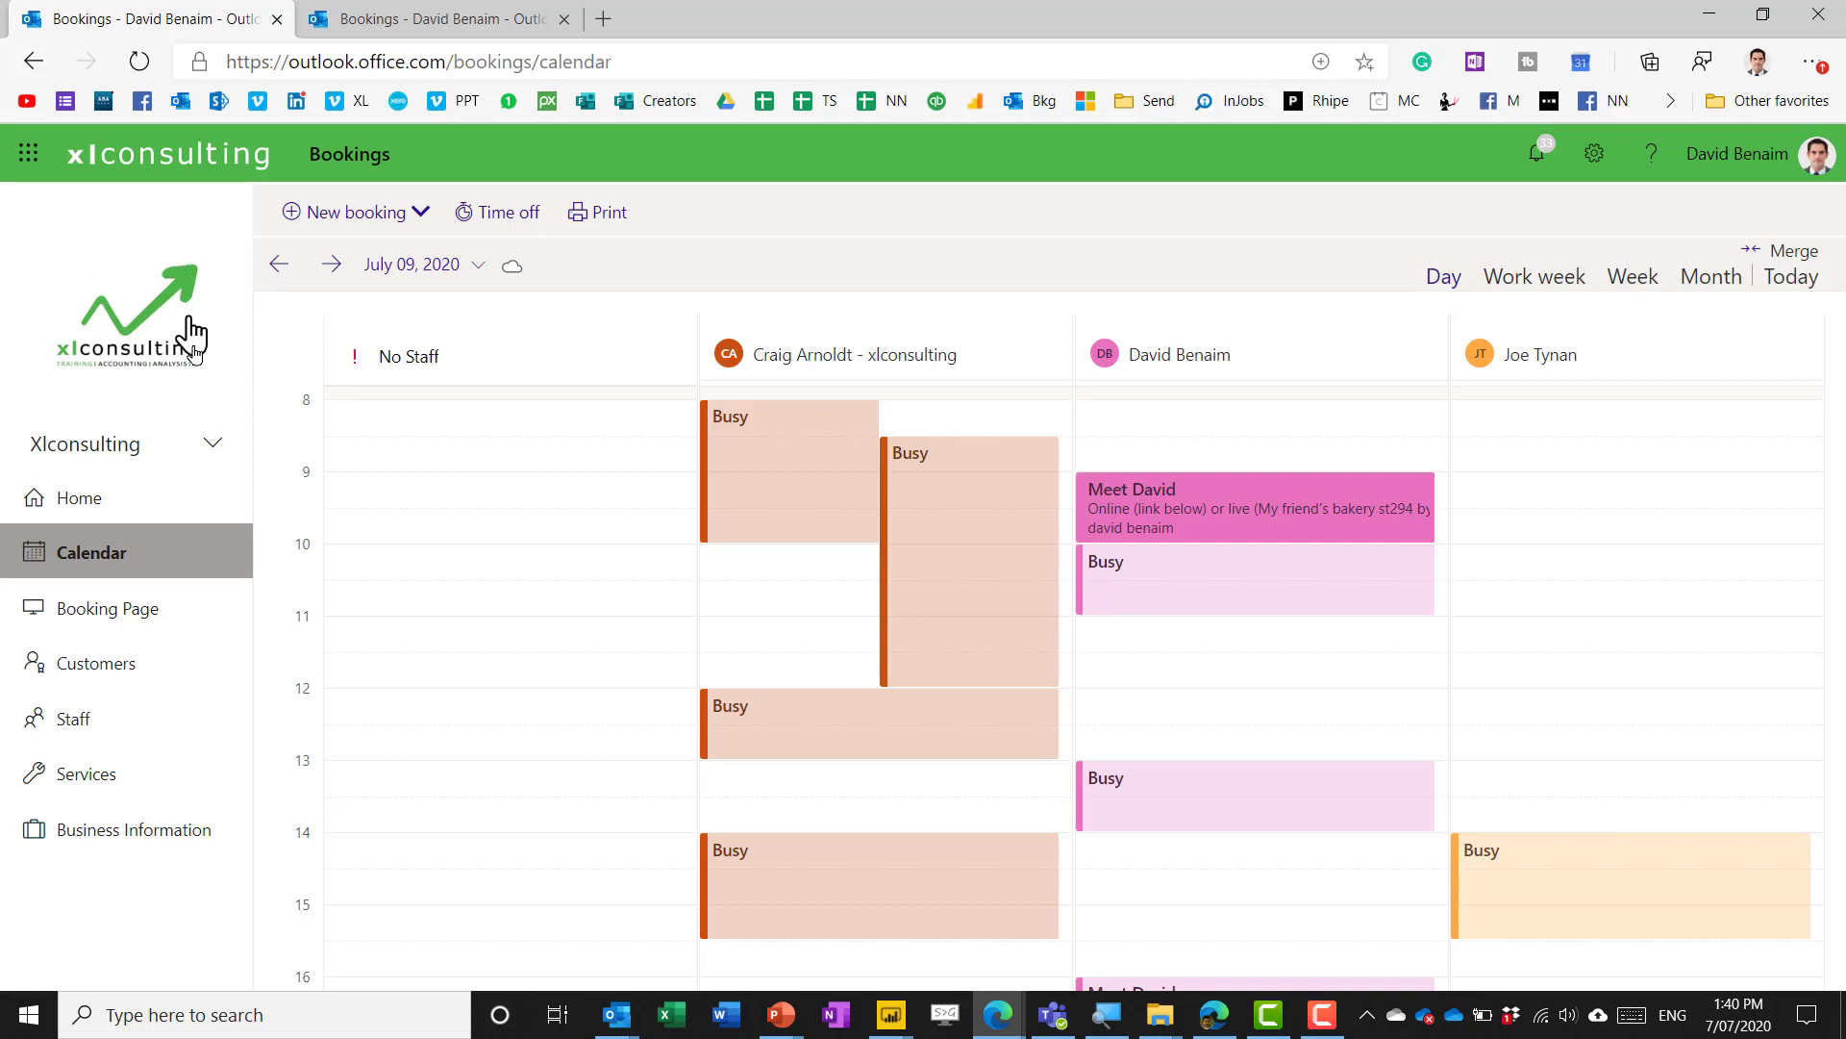
{"action": "left_click", "coordinate": [211, 449]}
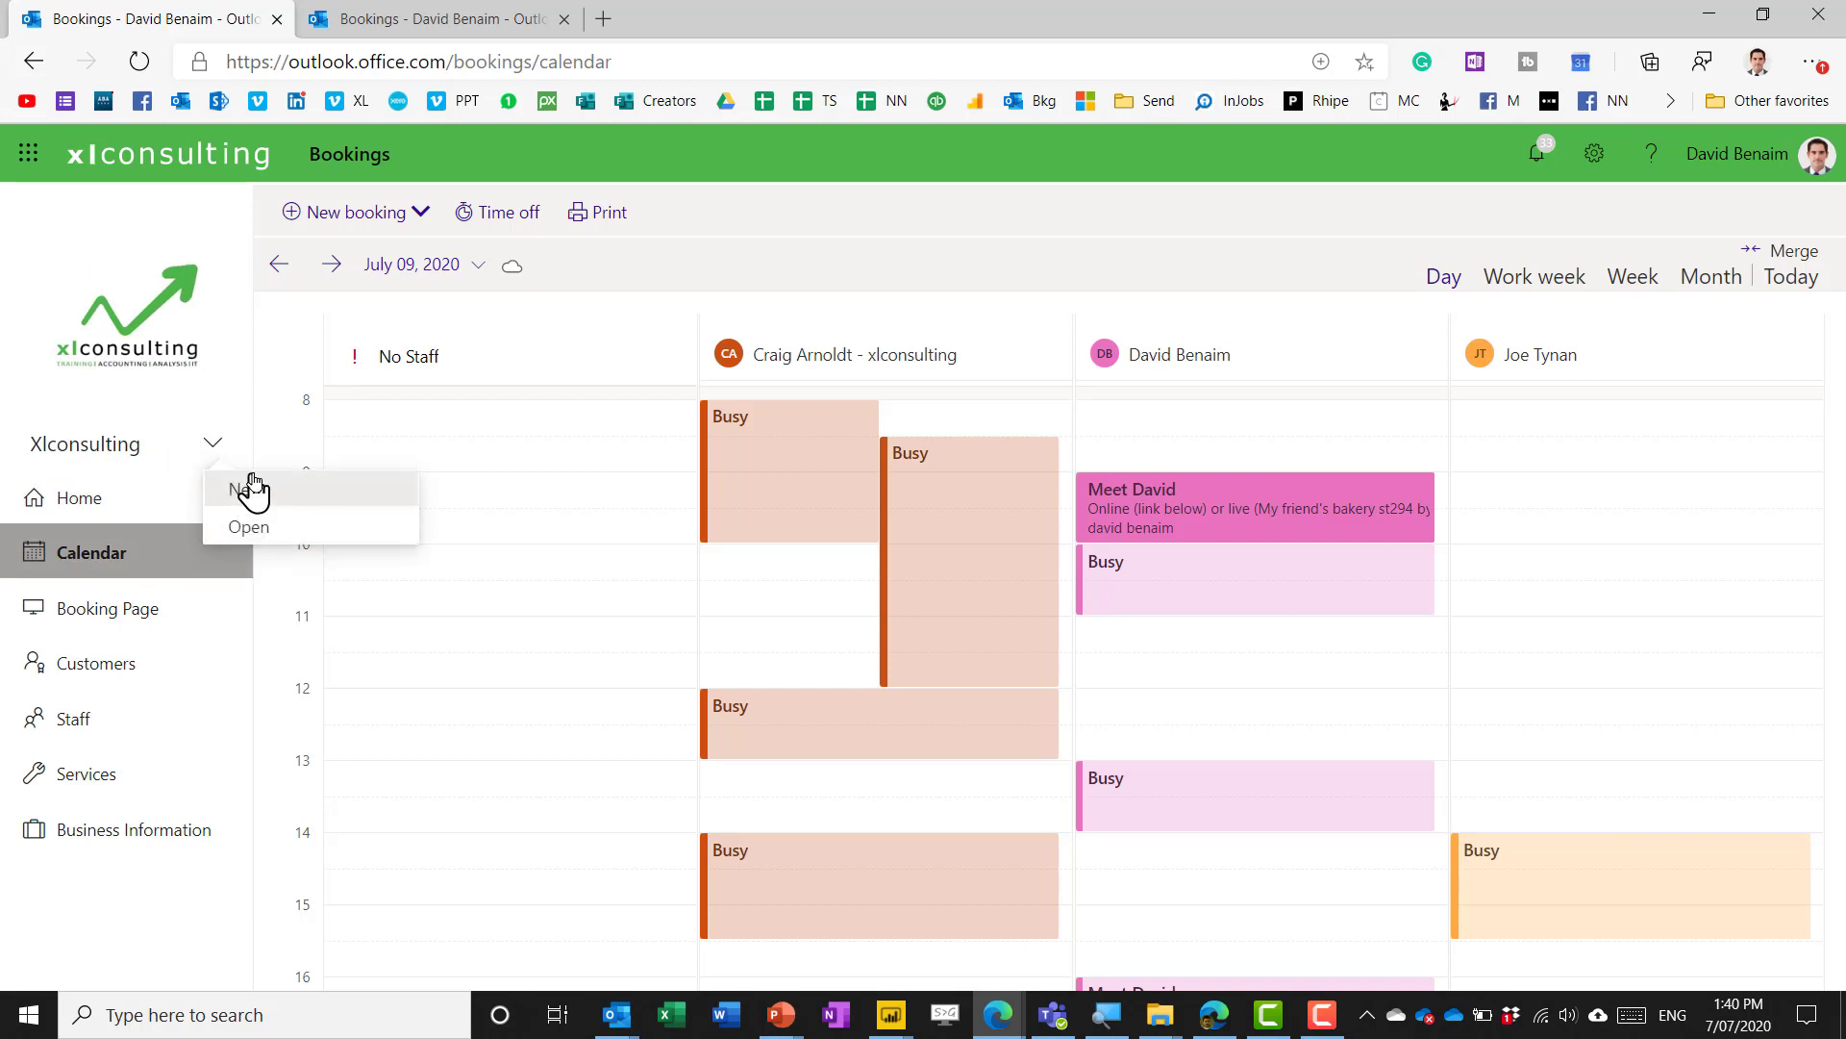
{"action": "left_click", "coordinate": [274, 531]}
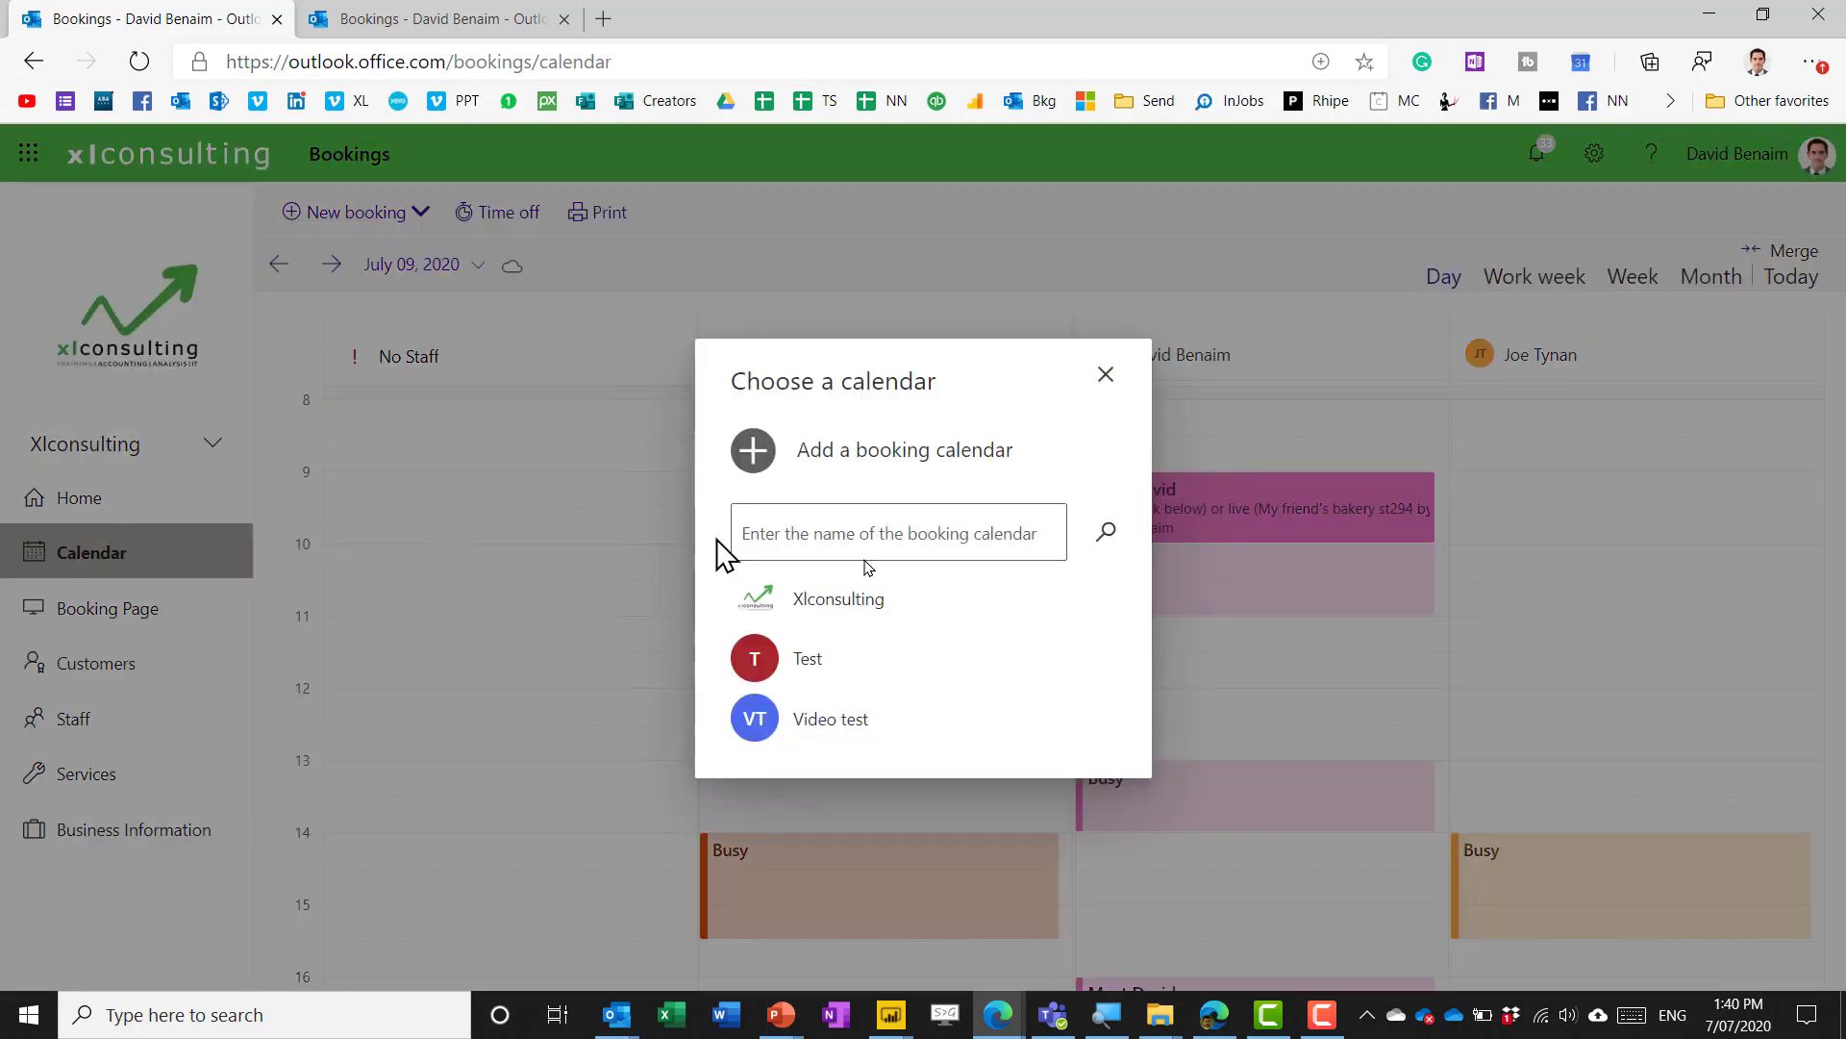
{"action": "left_click", "coordinate": [1106, 375]}
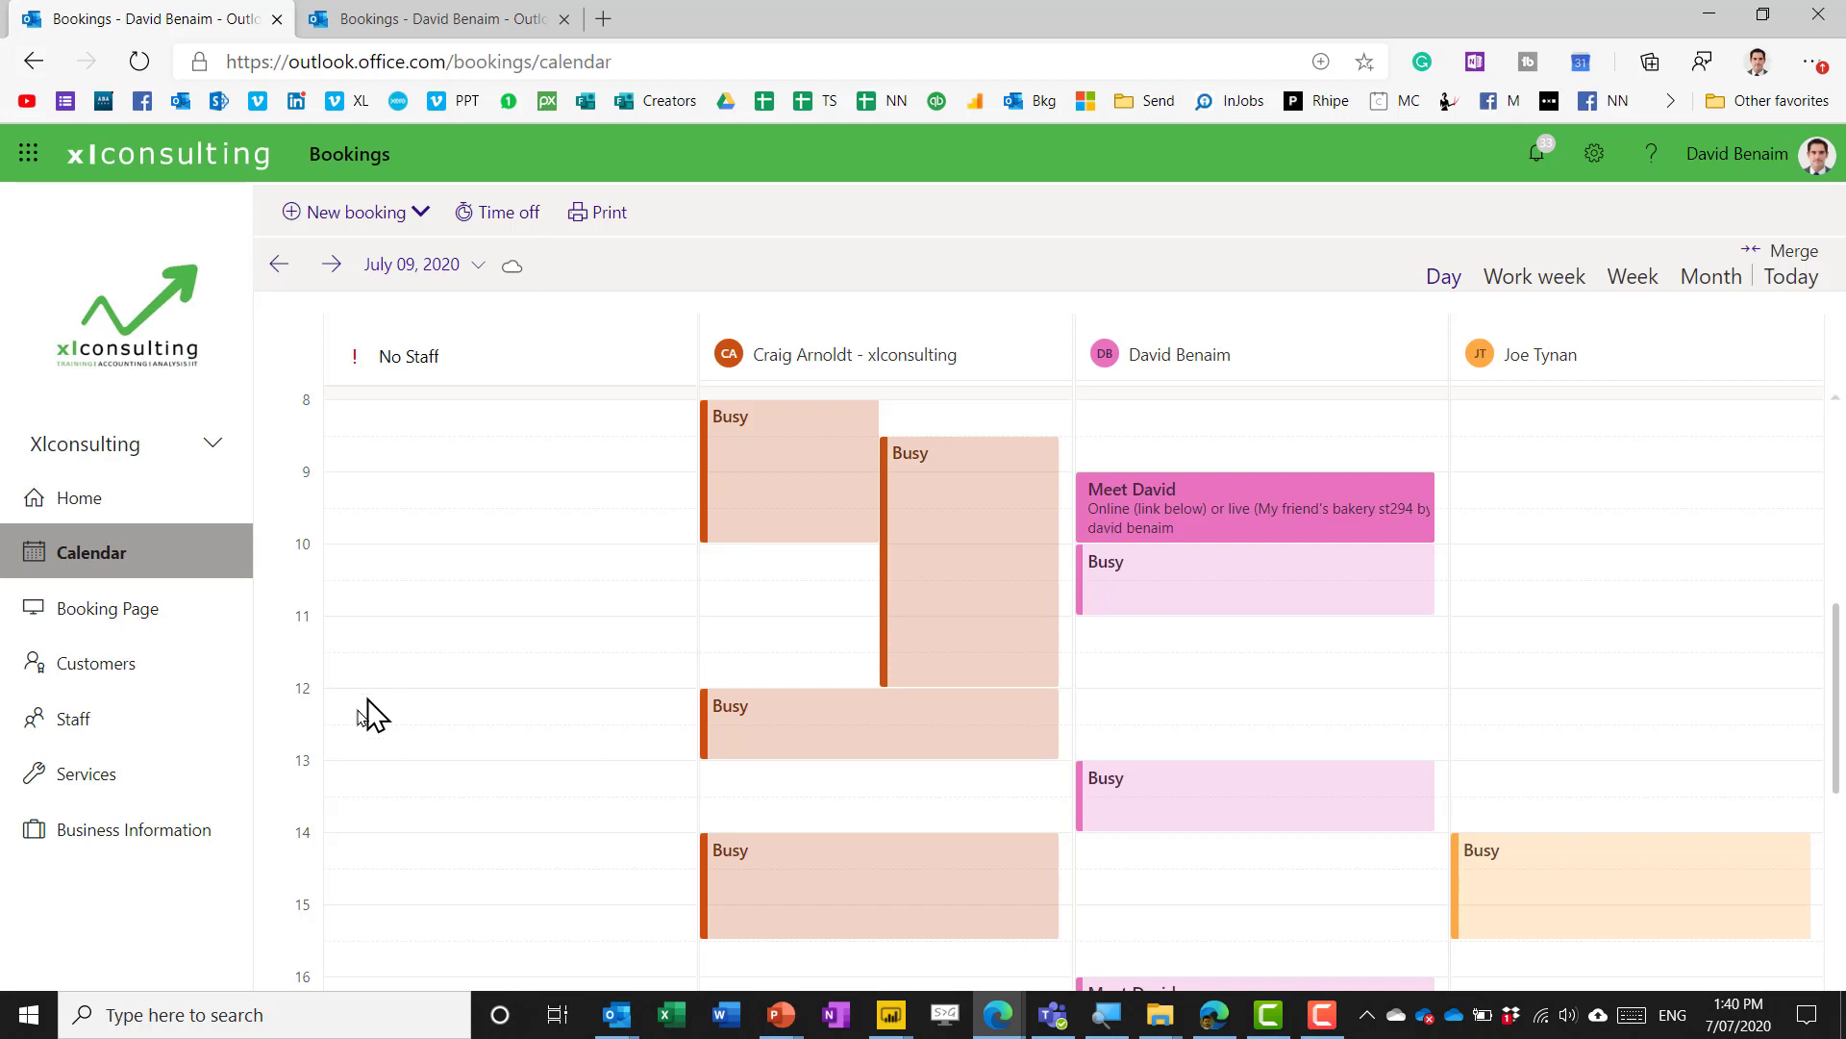
{"action": "left_click", "coordinate": [120, 840]}
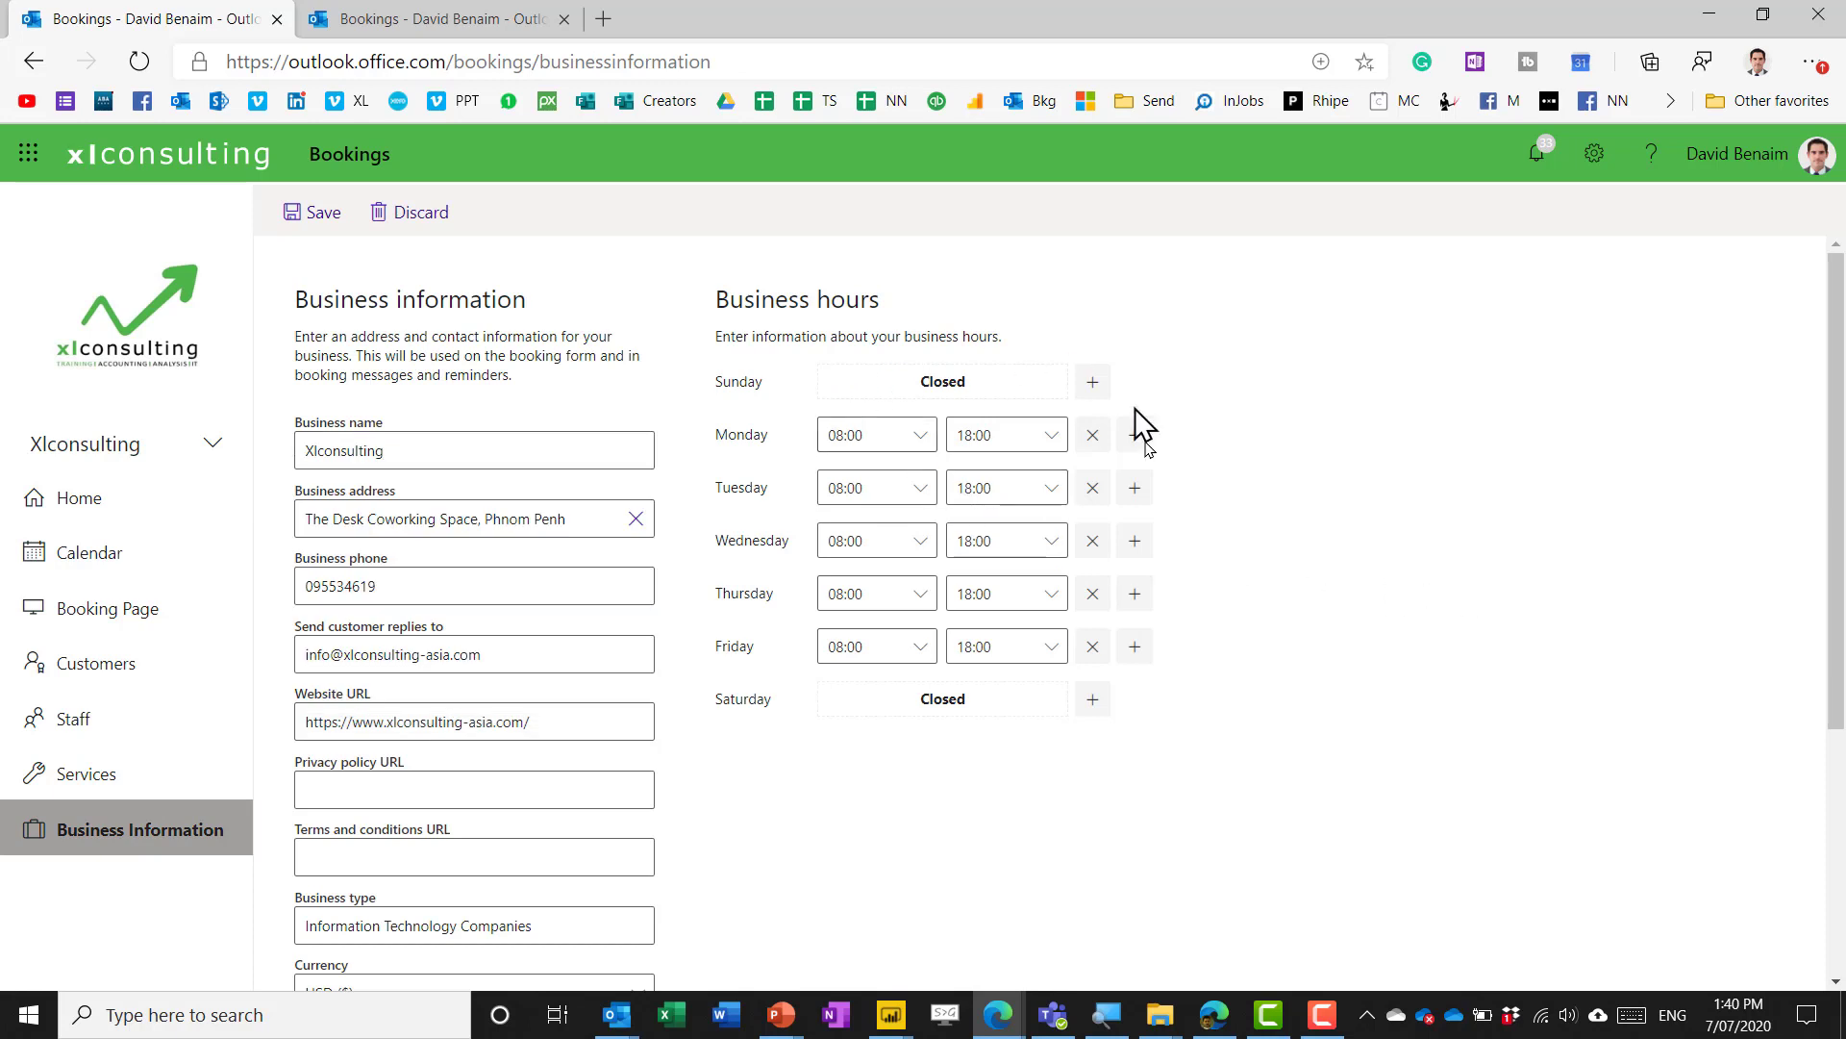
Review Booking Page settings (30-minute increments, 8-hour minimum, 365-day maximum lead time), keeping 'Bookable when staff are free'
{"action": "scroll", "coordinate": [557, 712], "scroll_direction": "down", "scroll_amount": 4}
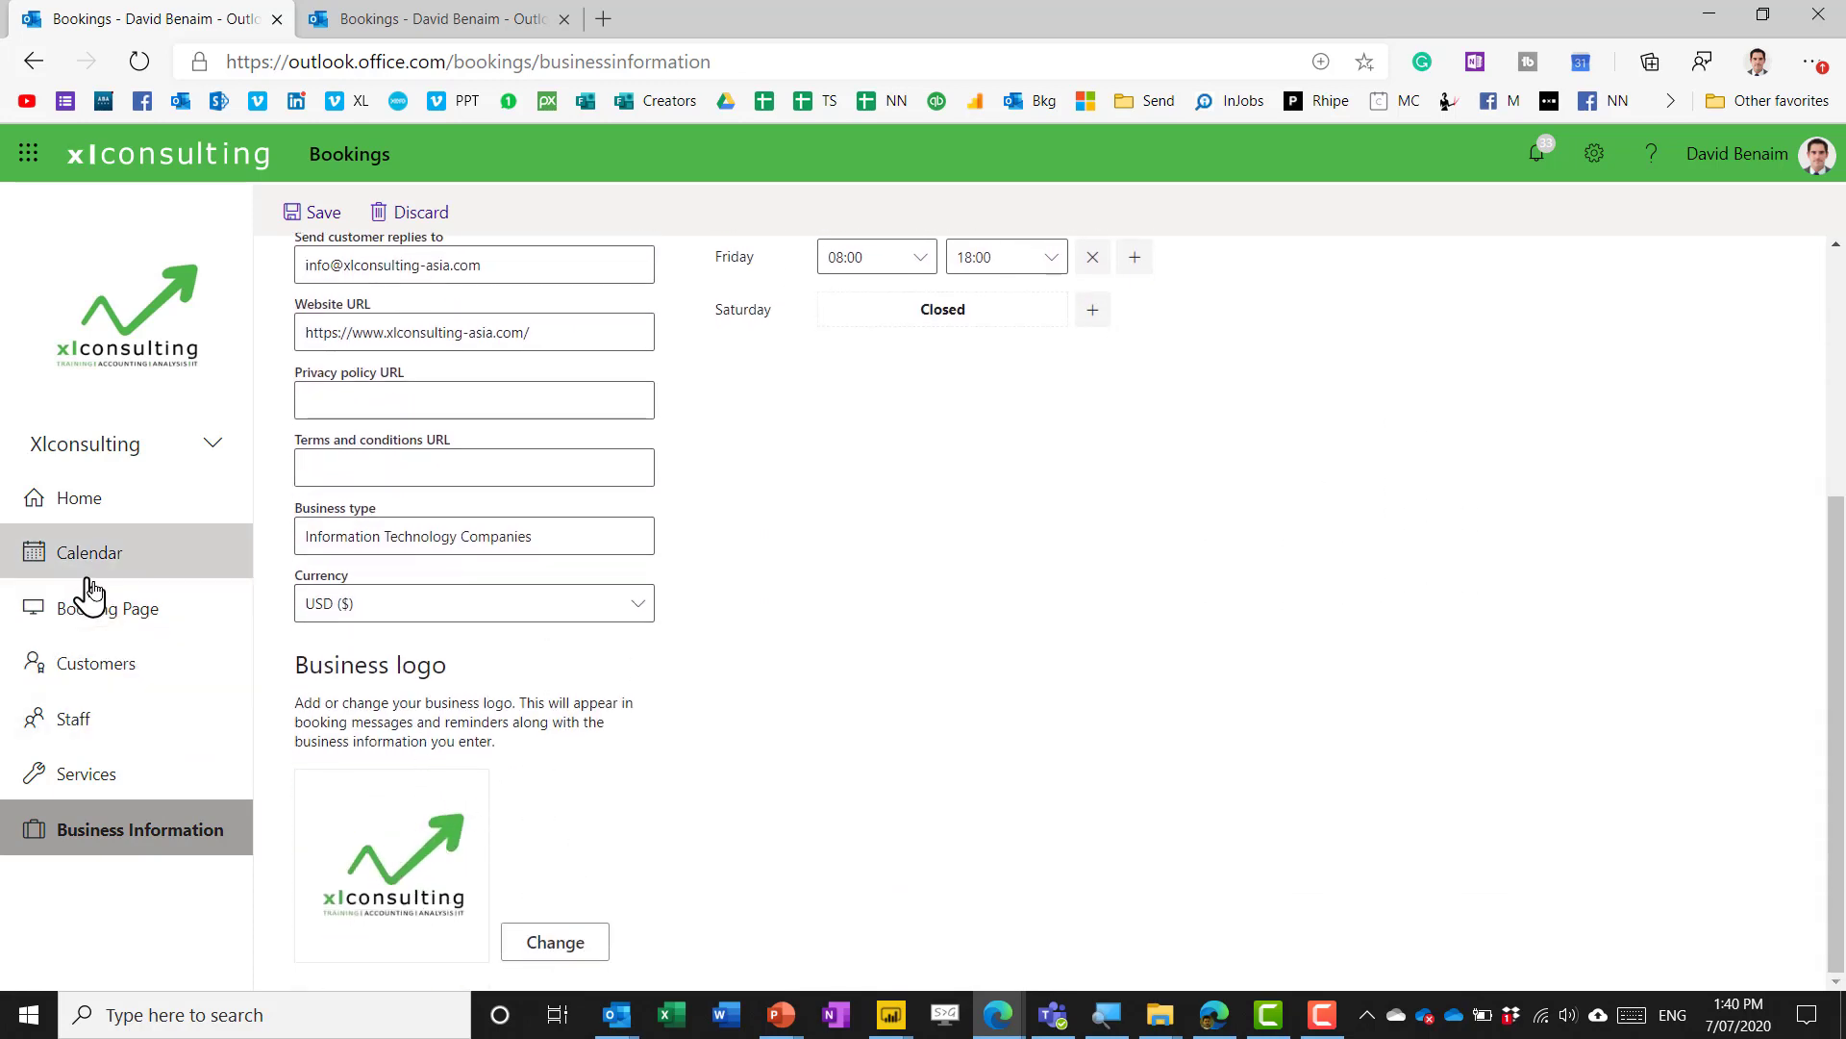
{"action": "left_click", "coordinate": [114, 623]}
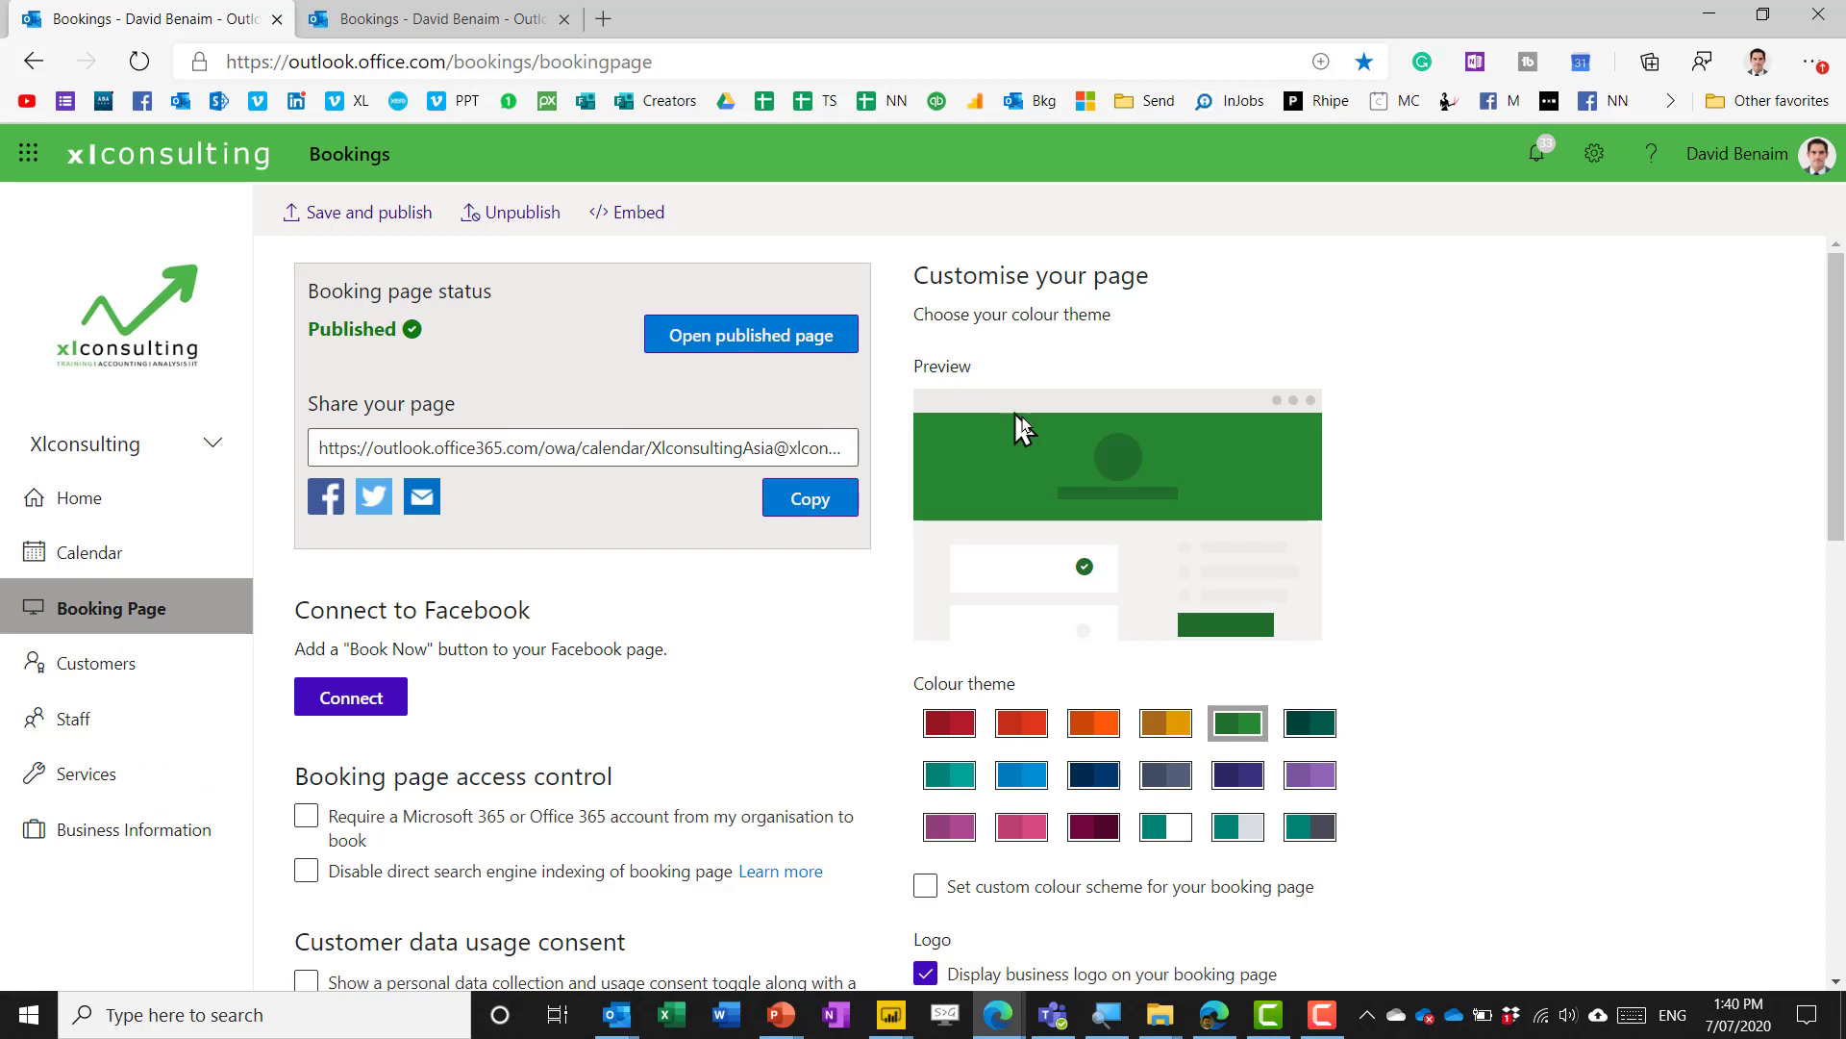
{"action": "left_click_drag", "start_coordinate": [1841, 346], "coordinate": [1842, 521]}
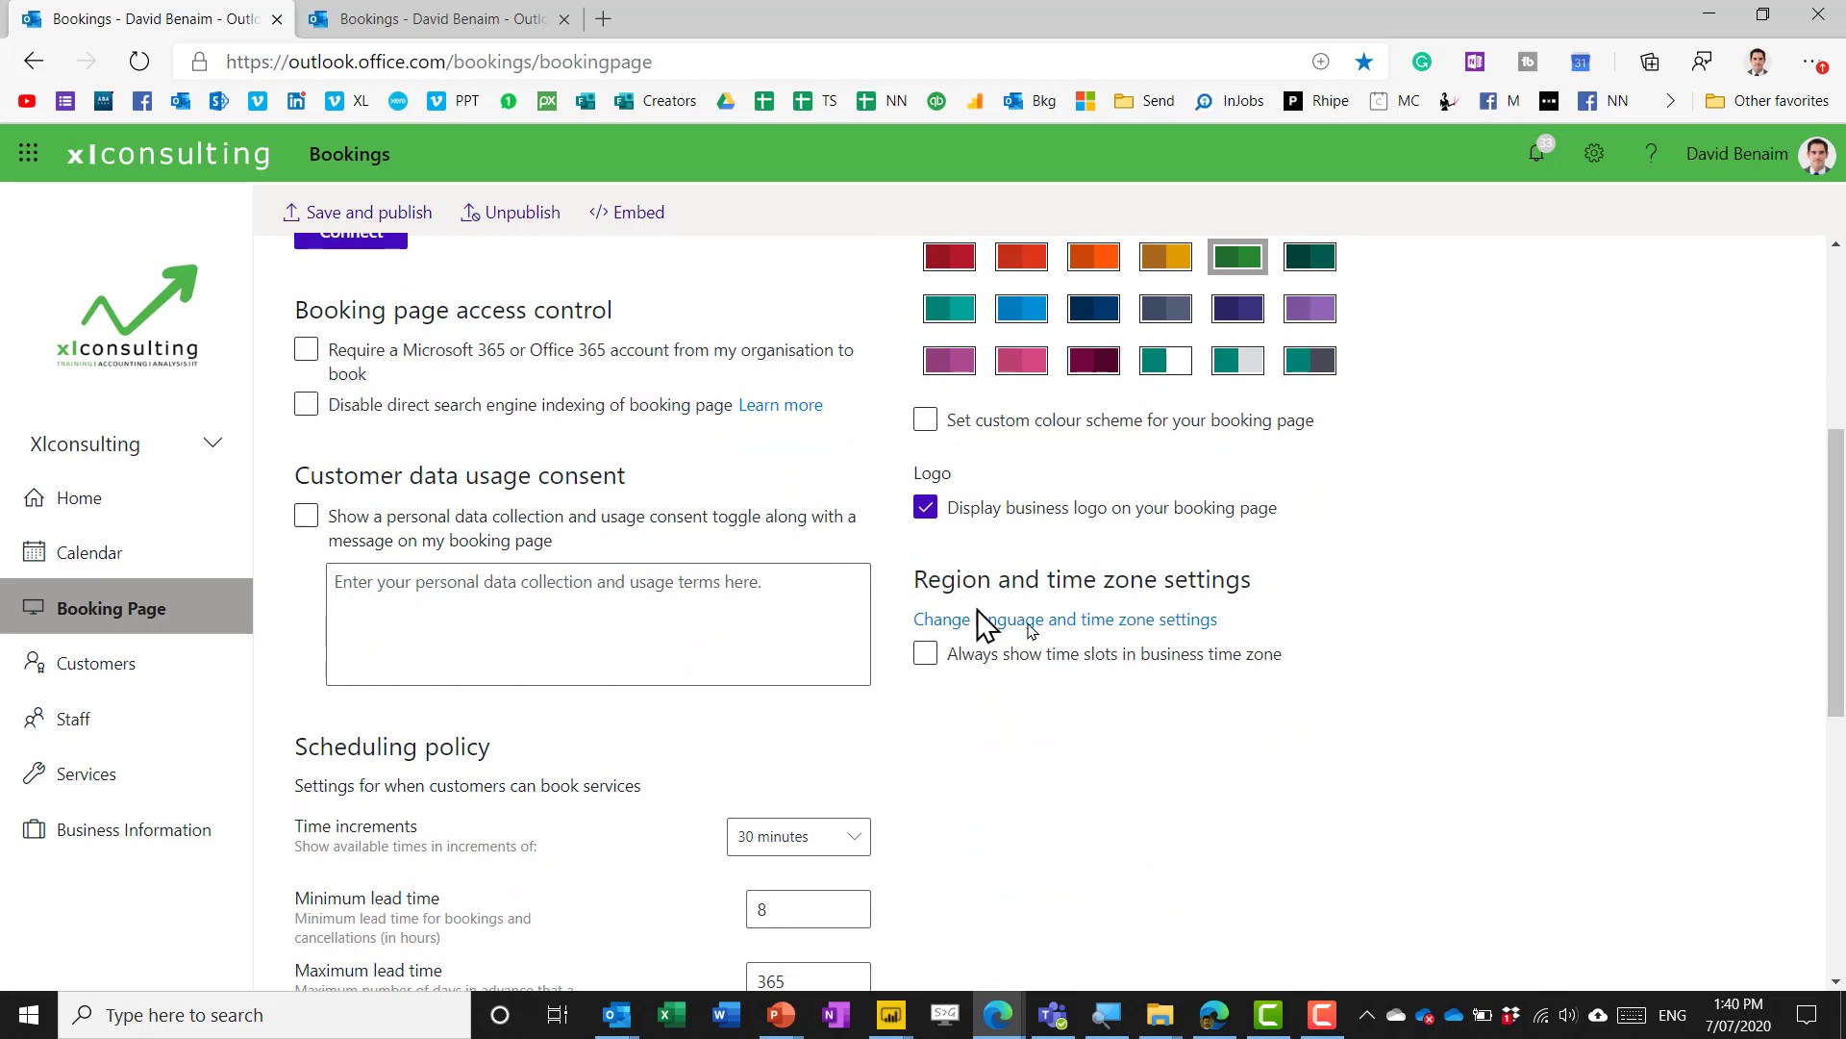
{"action": "left_click_drag", "start_coordinate": [1843, 717], "coordinate": [1842, 861]}
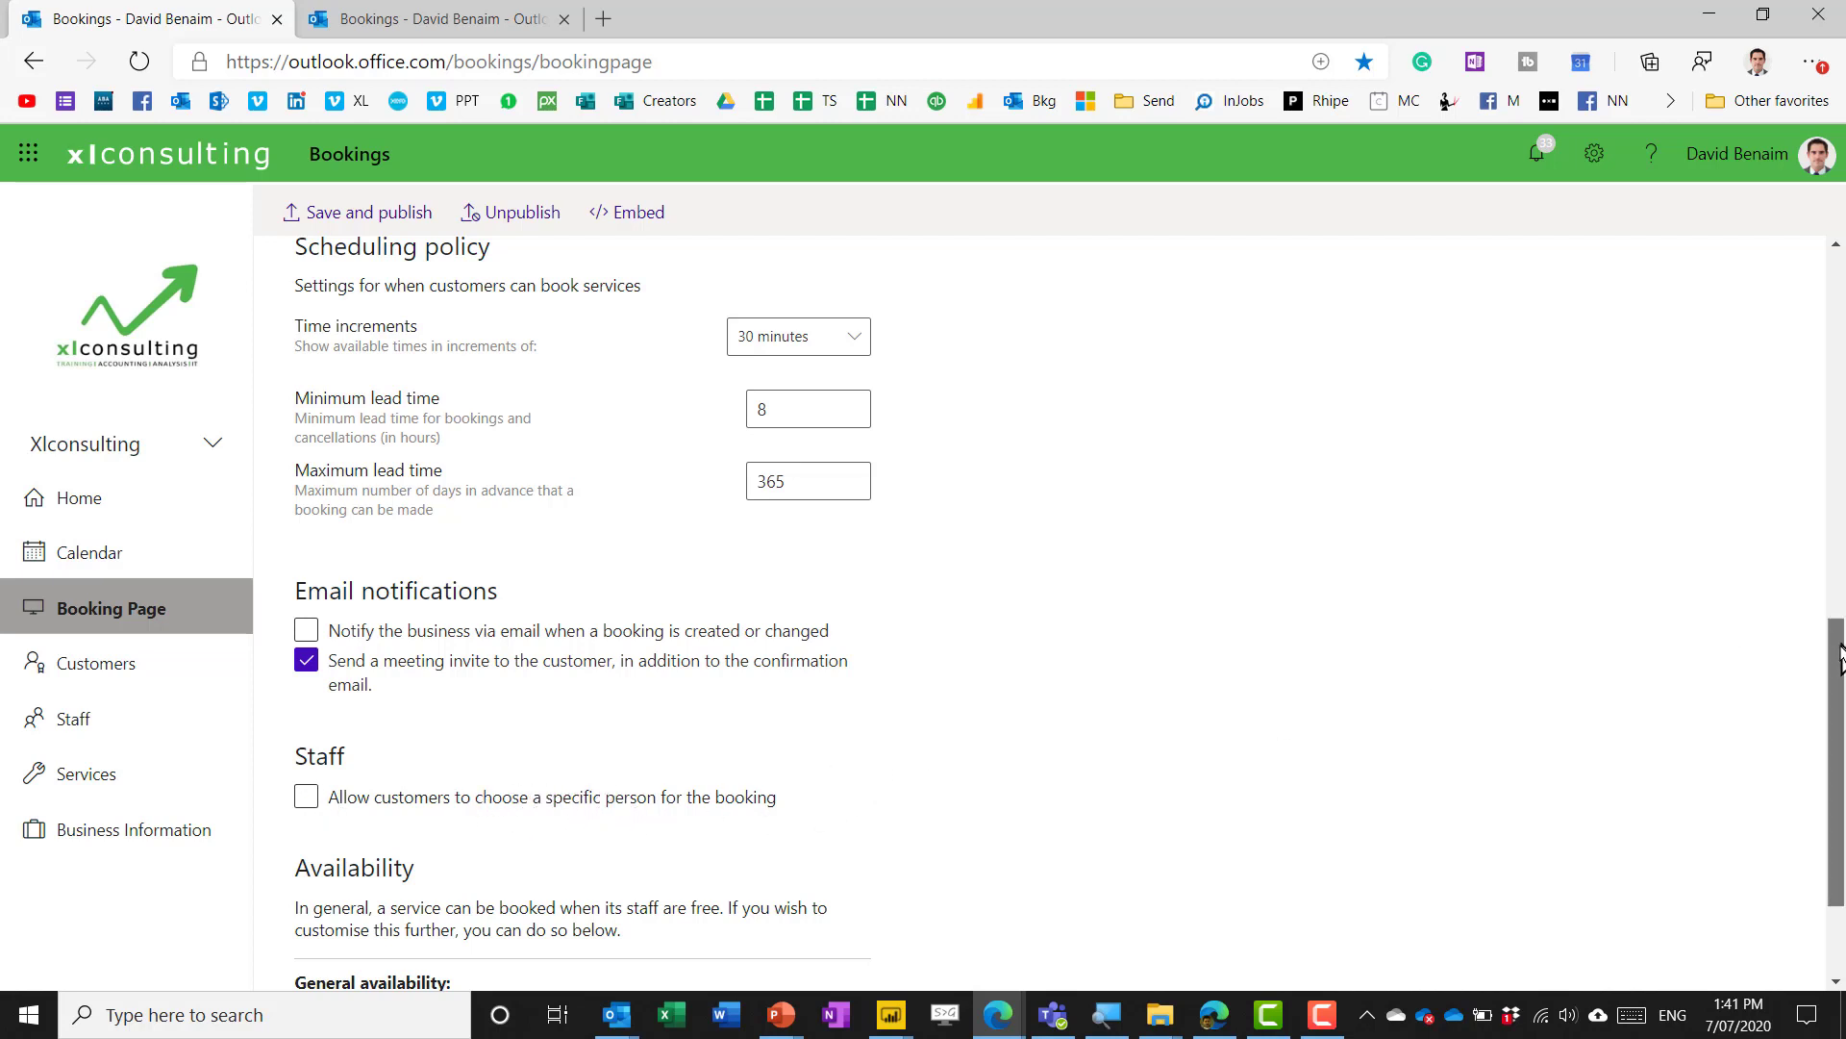
{"action": "scroll", "coordinate": [1837, 673], "scroll_direction": "down", "scroll_amount": 2}
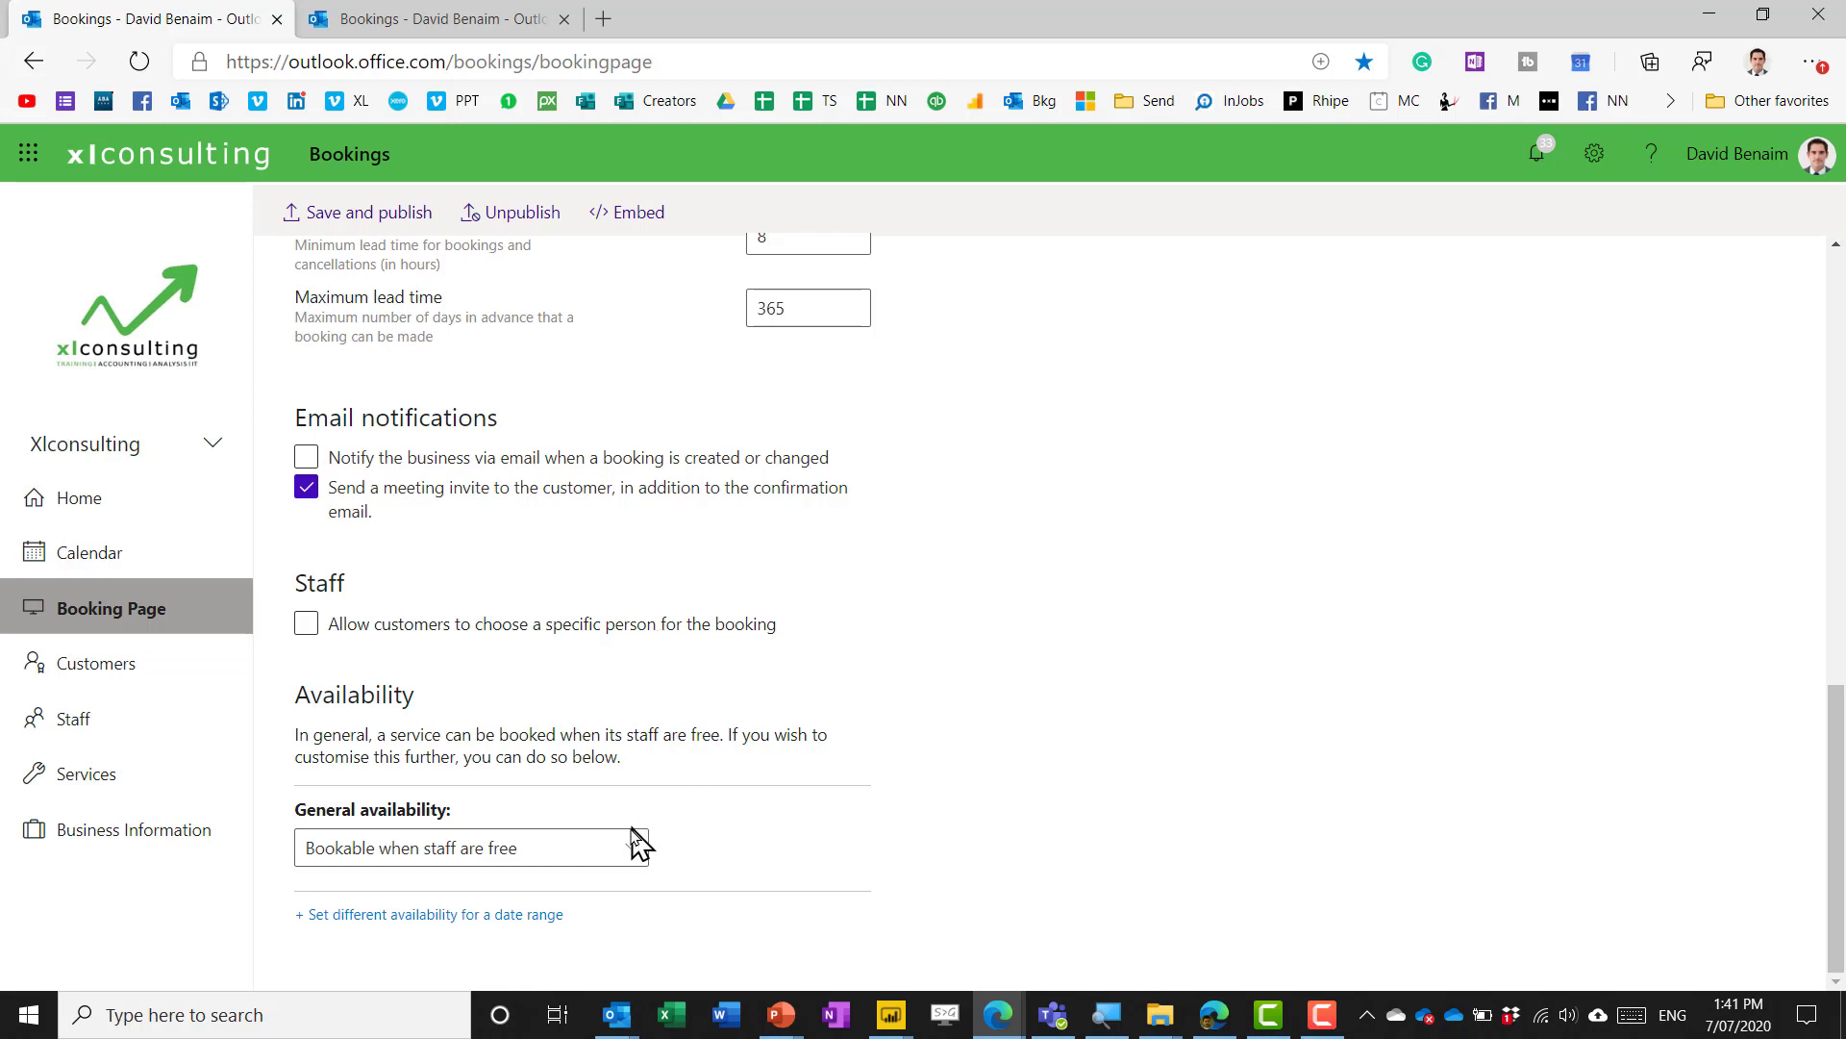
{"action": "left_click", "coordinate": [629, 859]}
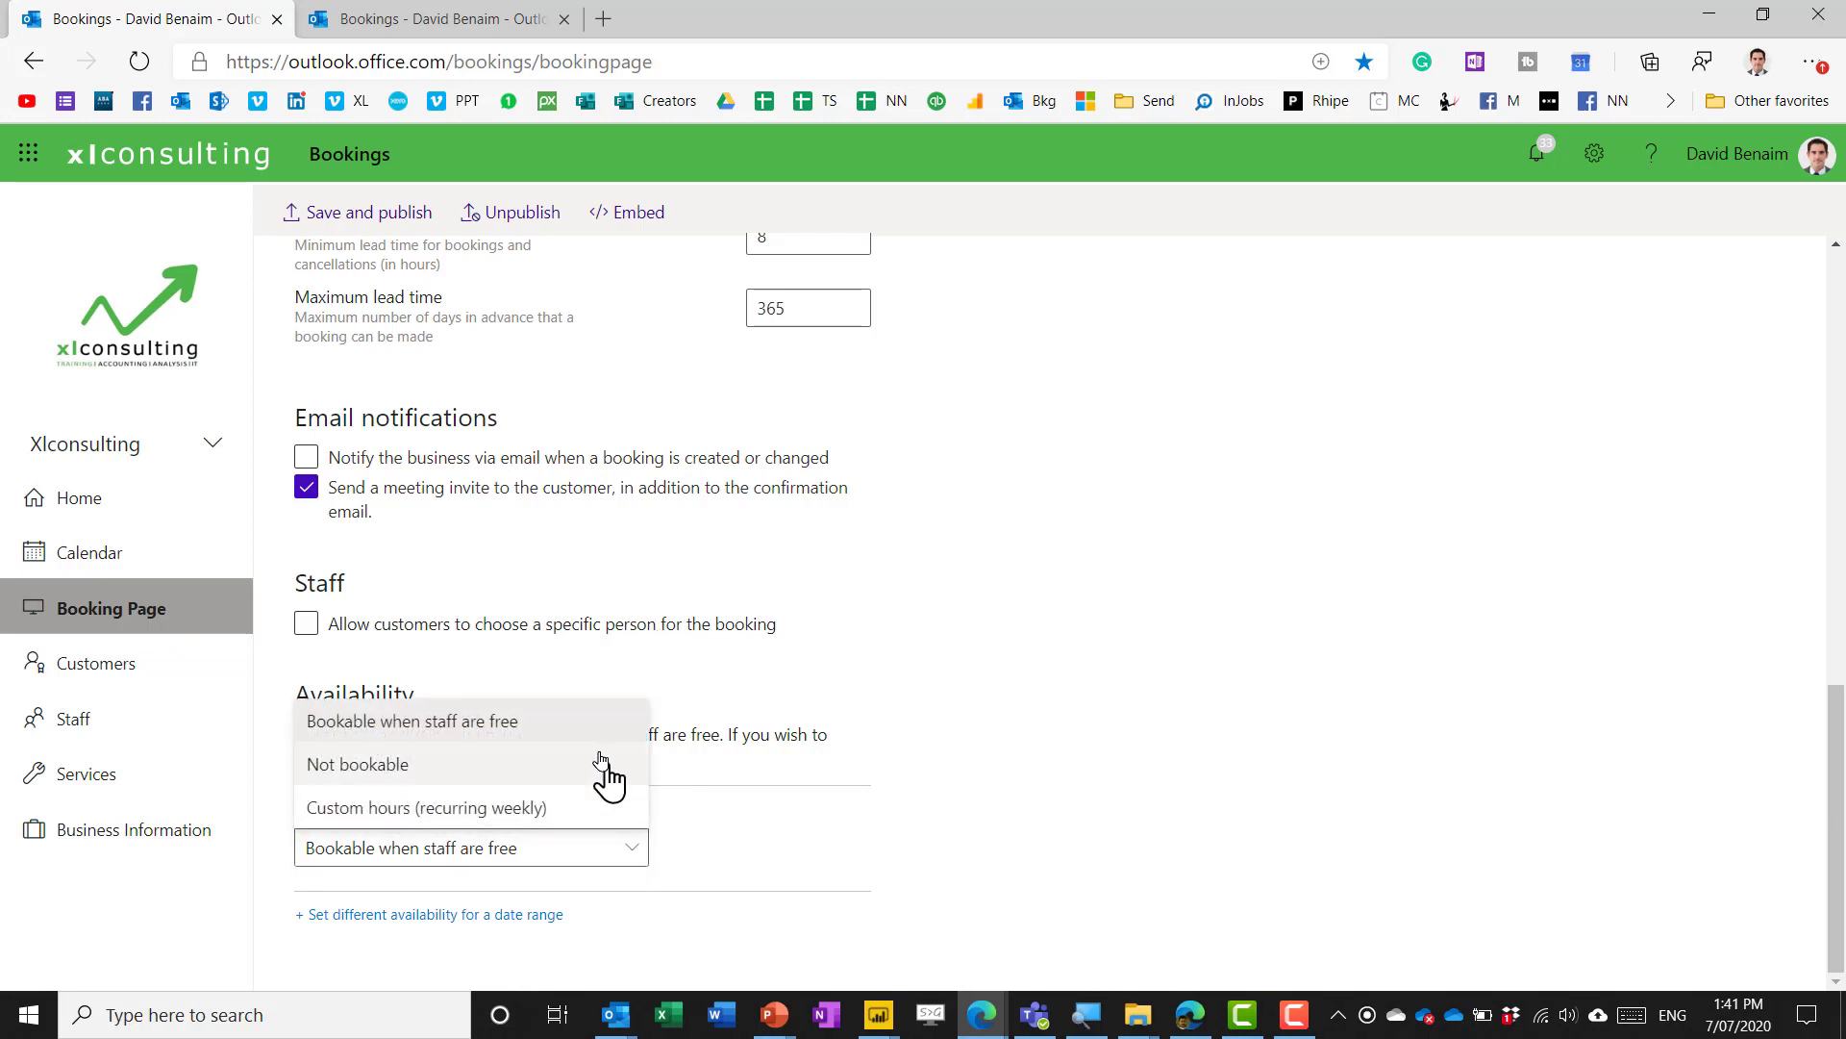
{"action": "left_click", "coordinate": [791, 670]}
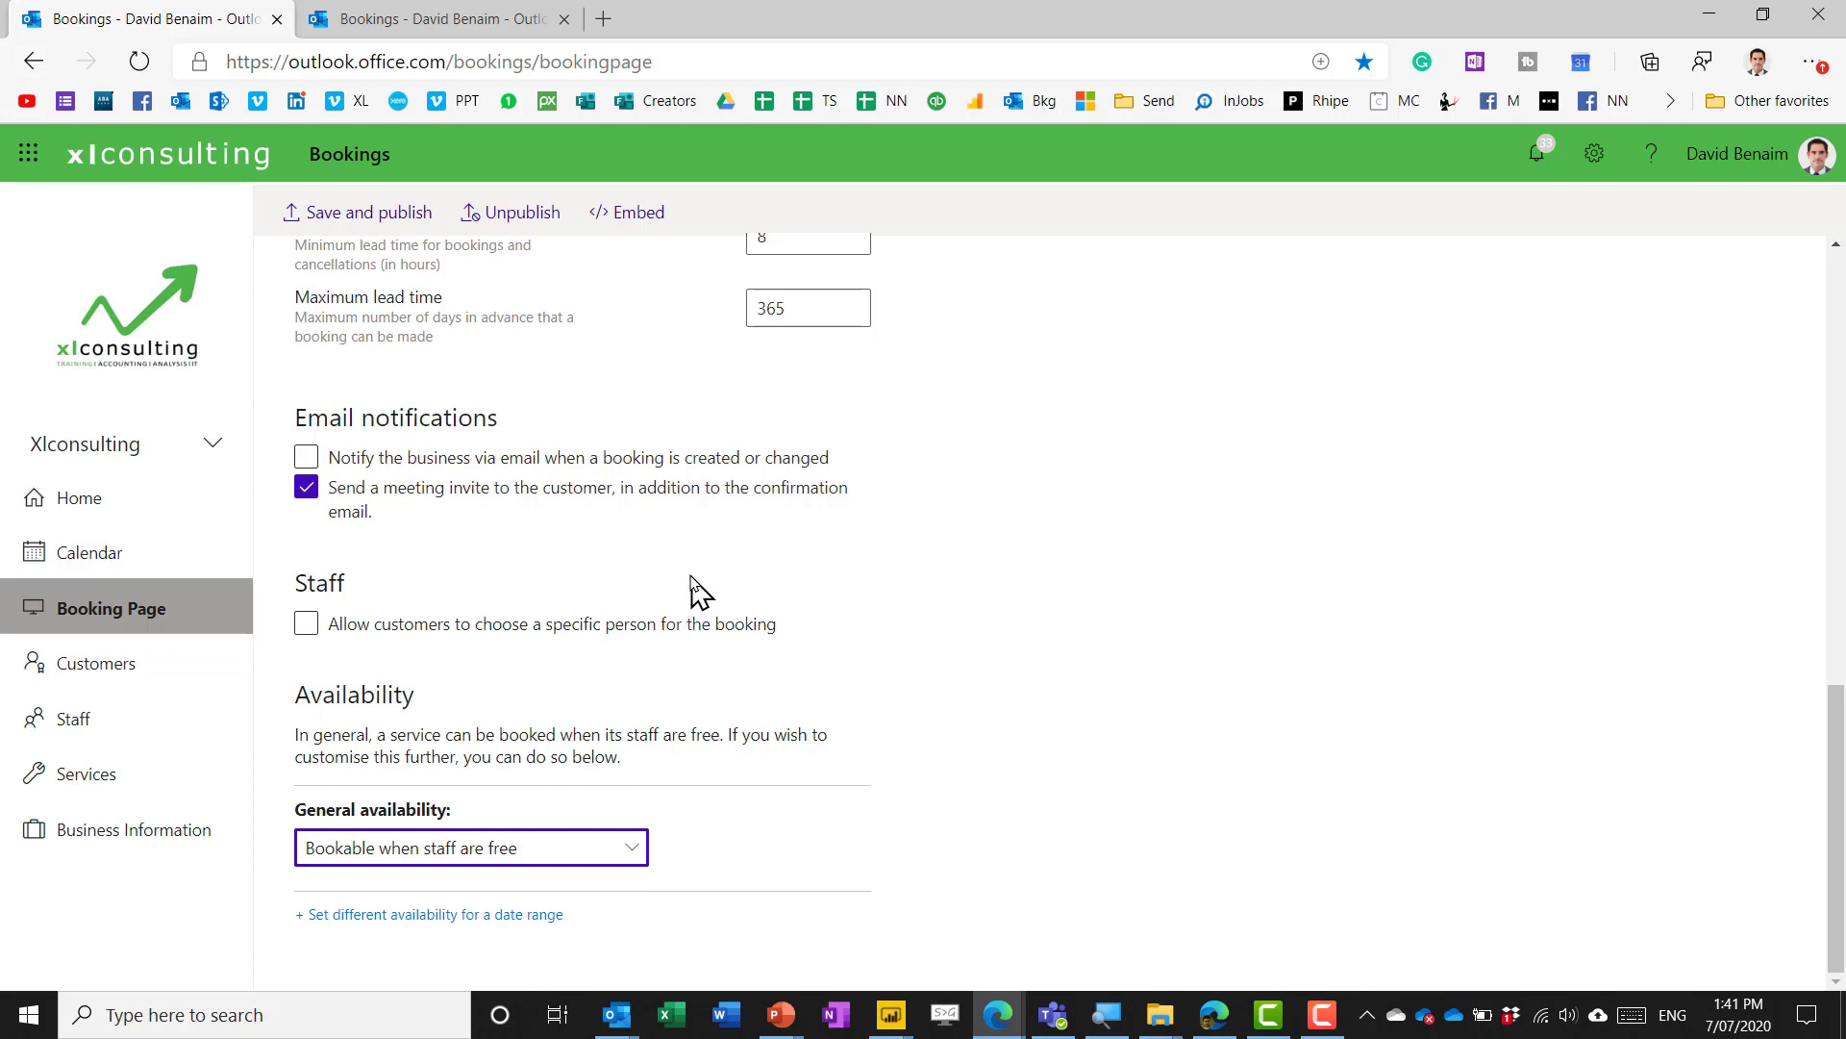
Copy the All staff meeting service's share link from its details
{"action": "left_click", "coordinate": [88, 774]}
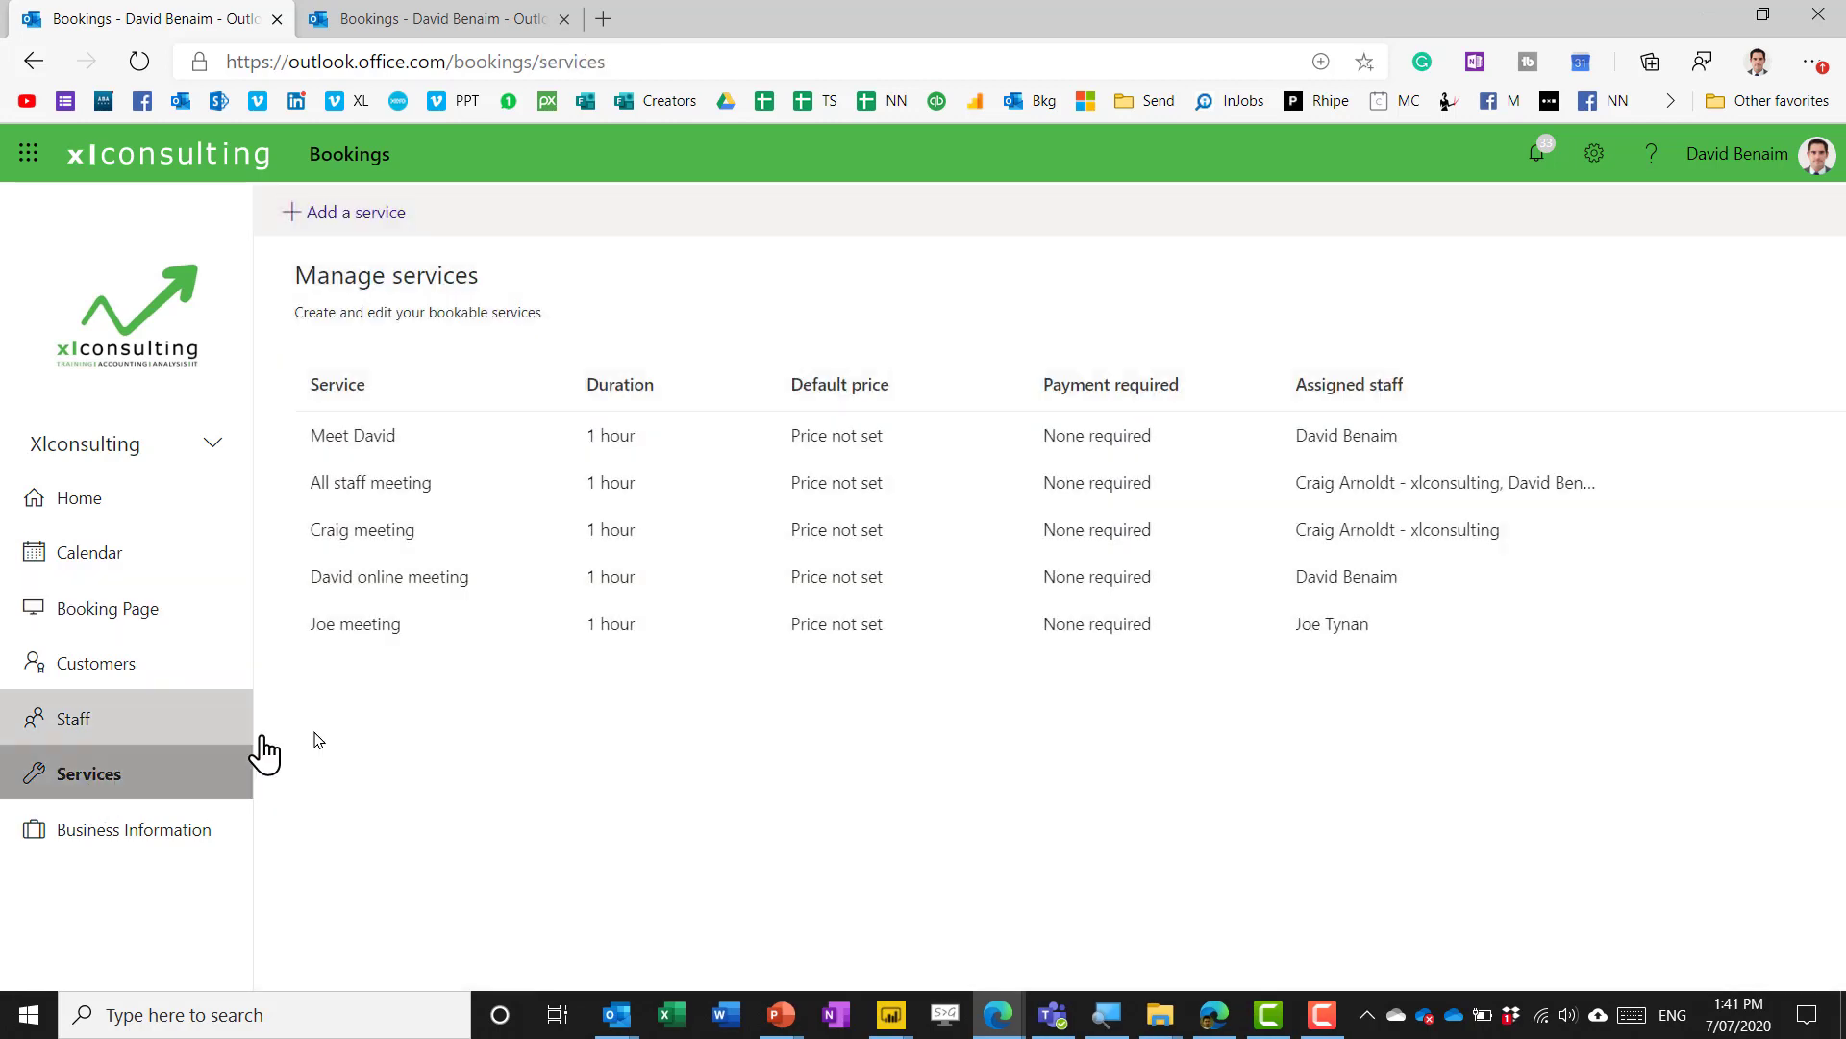
{"action": "left_click", "coordinate": [357, 484]}
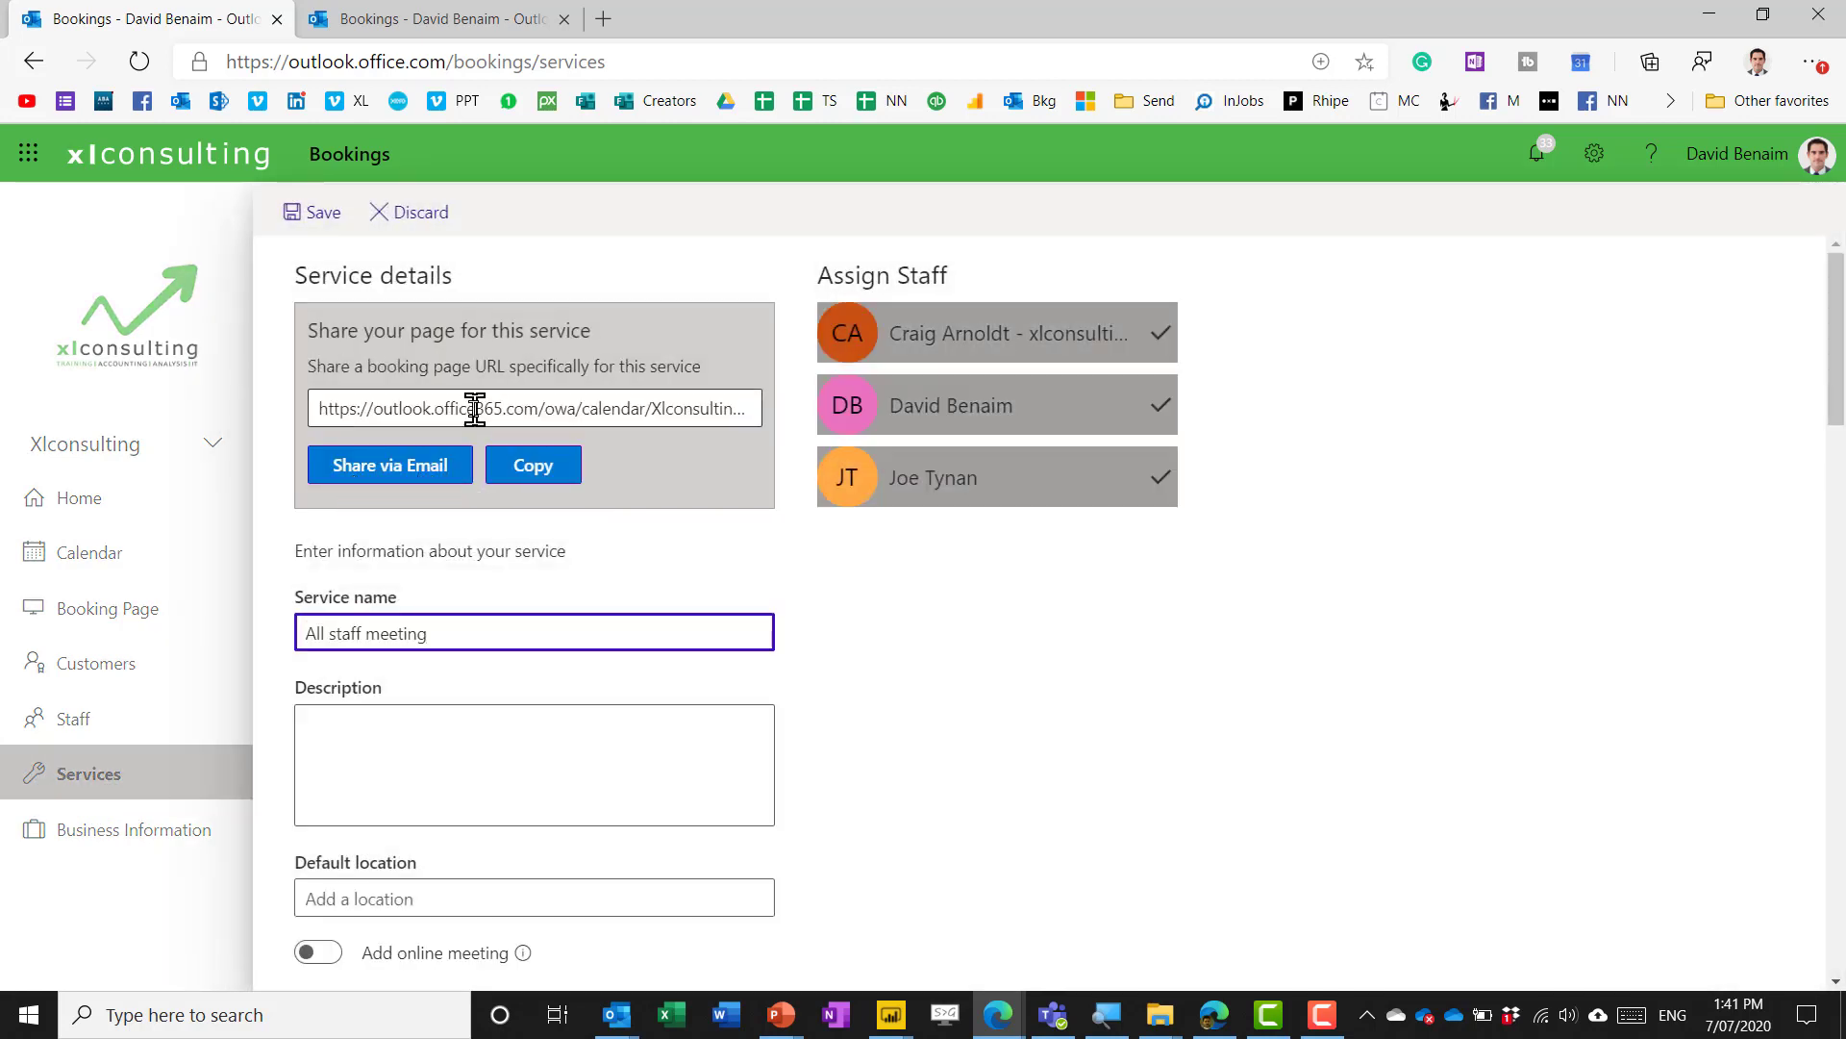
{"action": "left_click", "coordinate": [474, 408]}
{"action": "key", "text": "ctrl+c"}
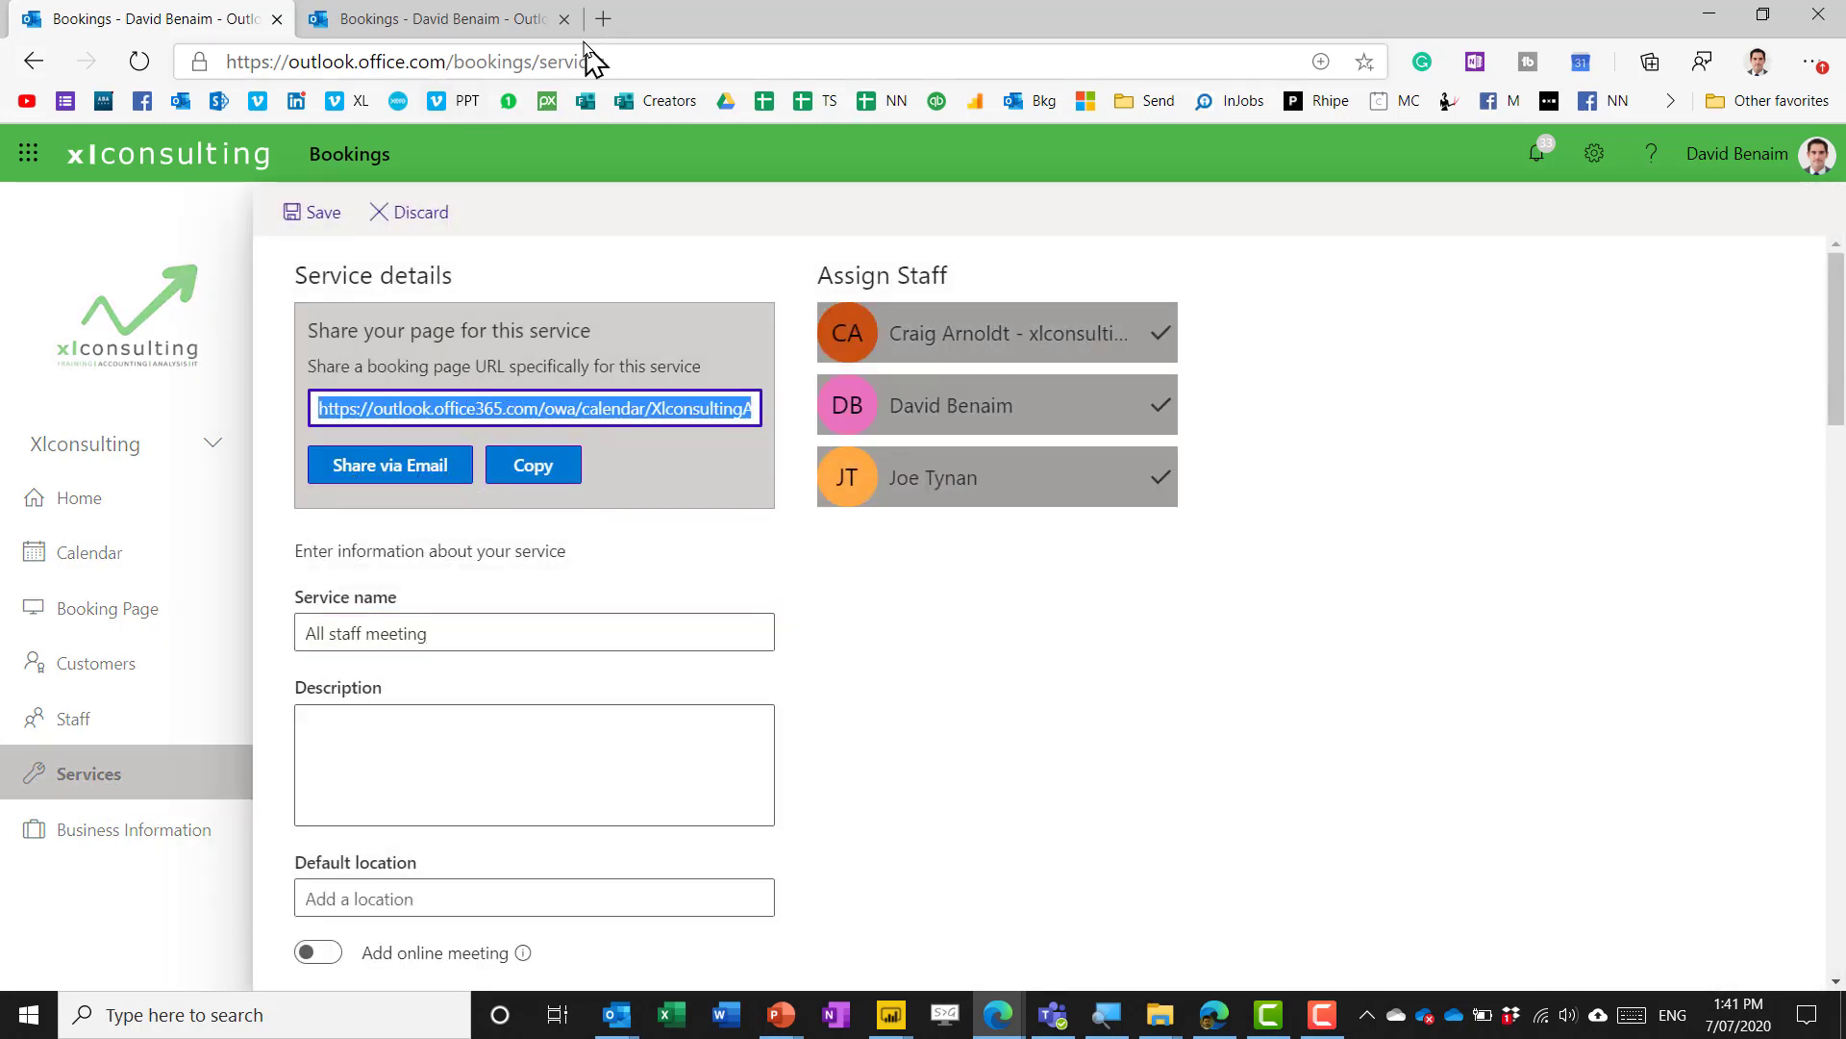
Load the All staff meeting booking page in a new tab and check the staff choices, keeping Anyone
{"action": "left_click", "coordinate": [603, 18]}
{"action": "key", "text": "ctrl+v"}
{"action": "key", "text": "Return"}
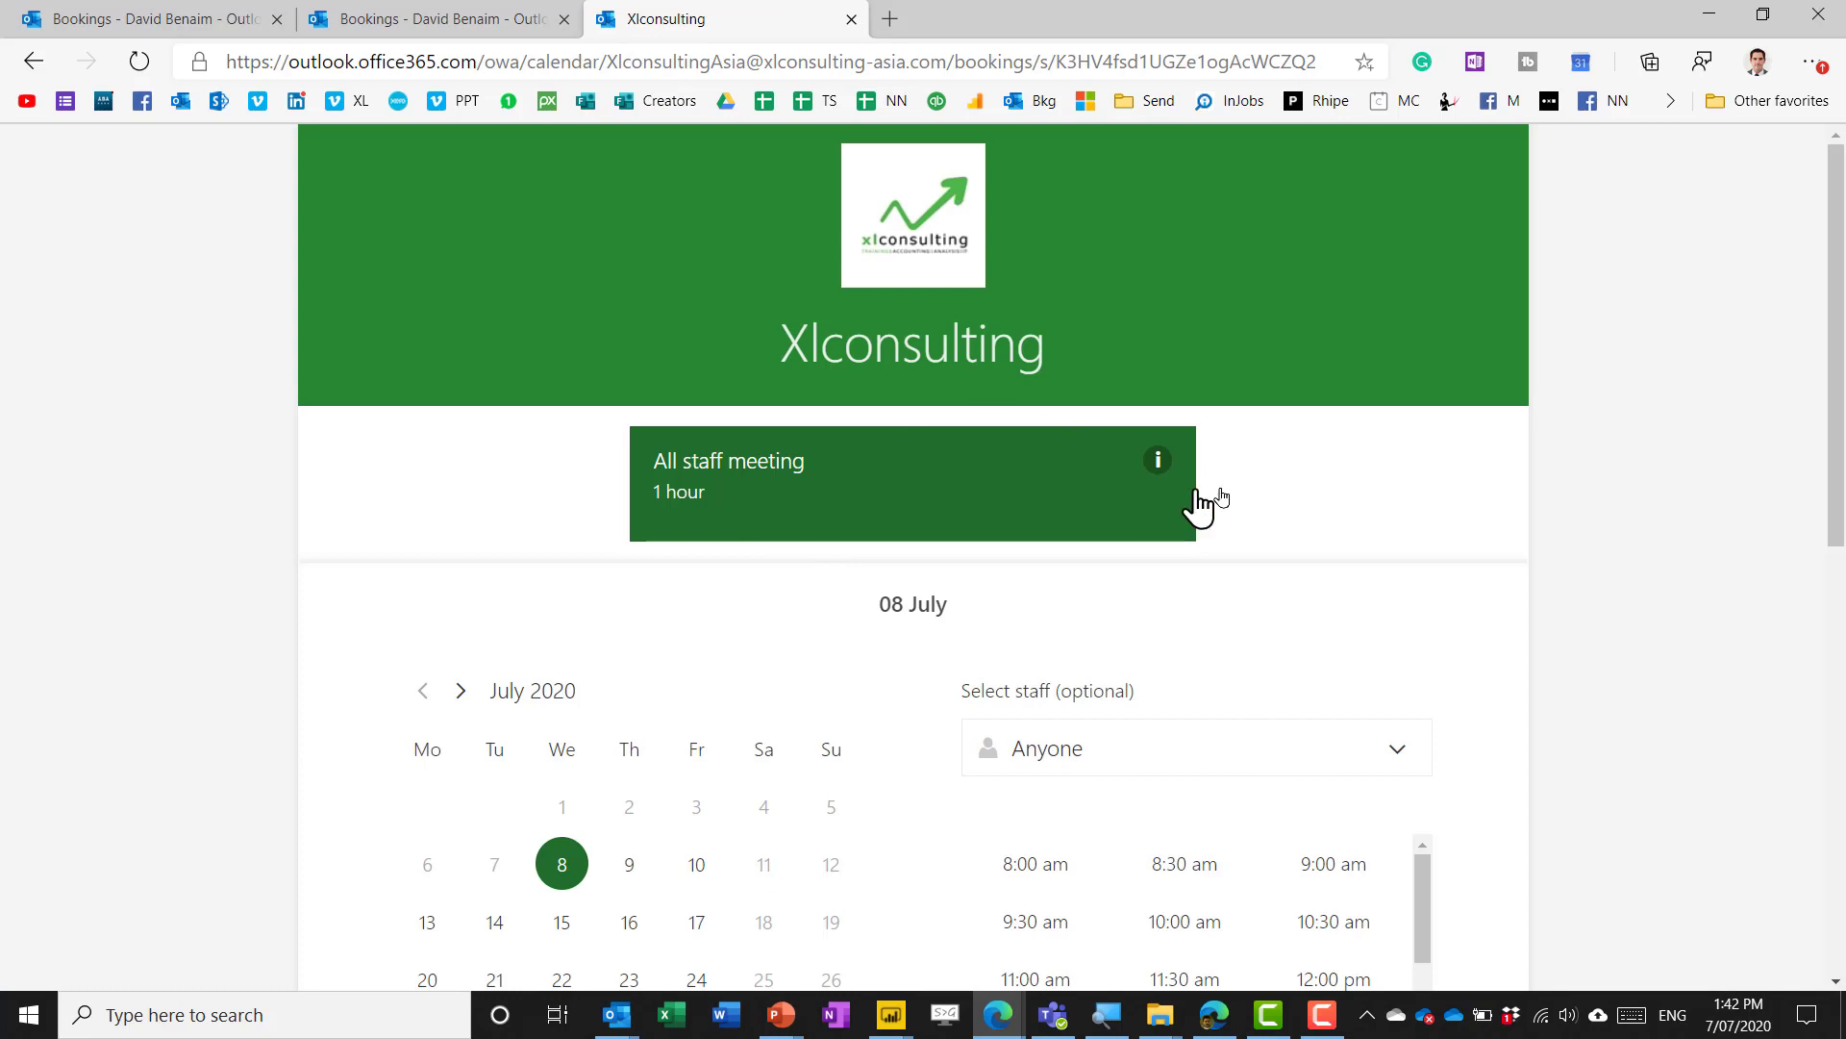
{"action": "left_click_drag", "start_coordinate": [1841, 346], "coordinate": [1841, 459]}
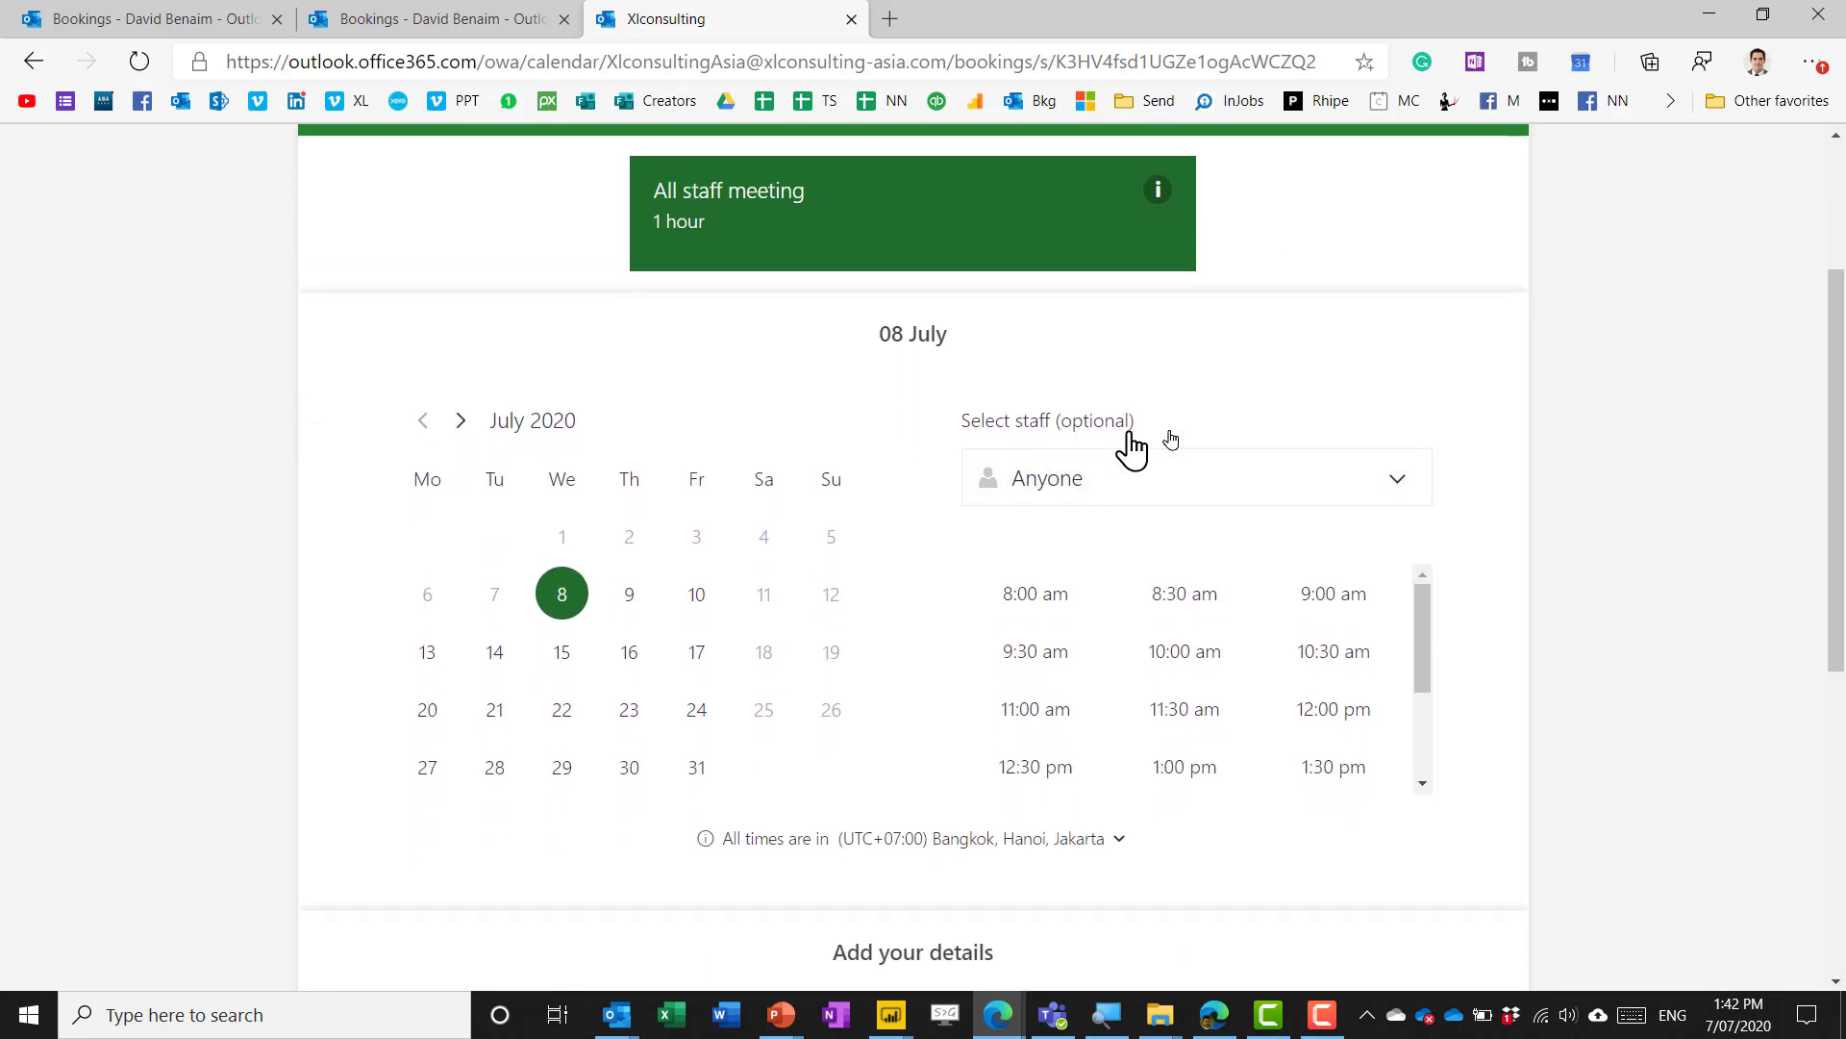
{"action": "left_click", "coordinate": [1196, 481]}
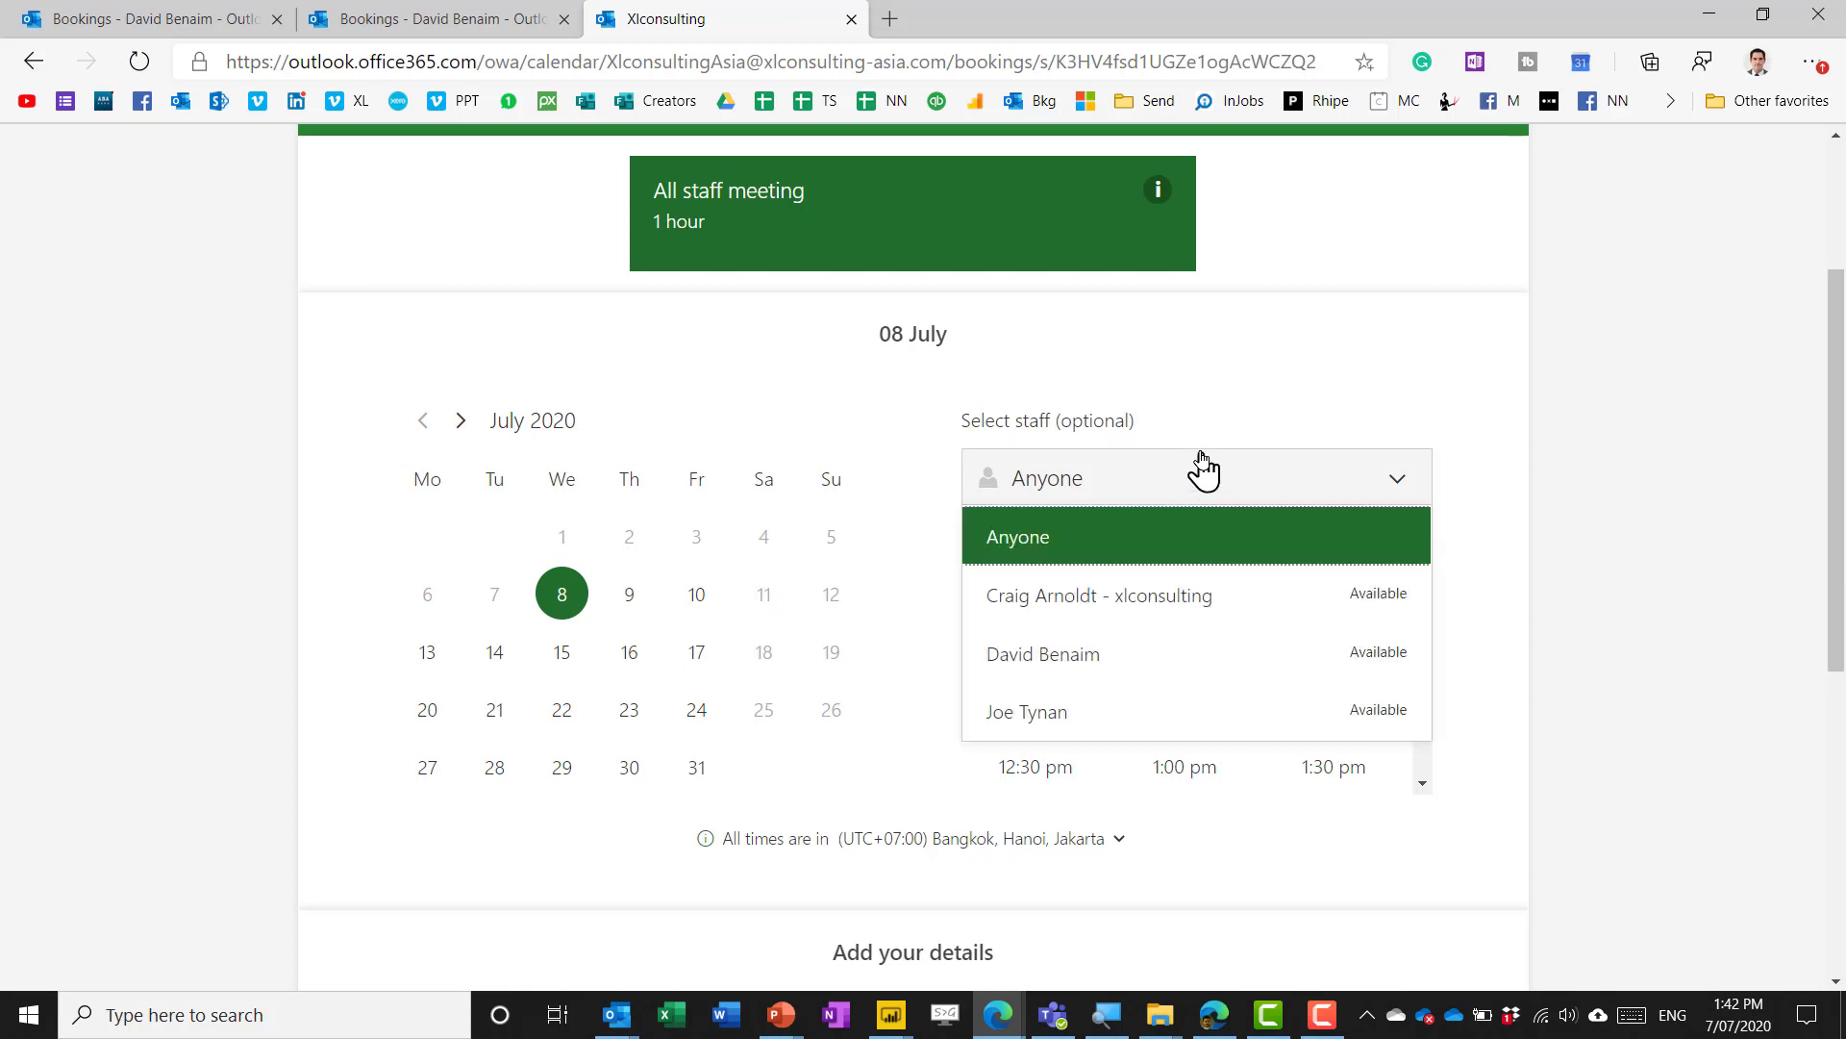
{"action": "left_click", "coordinate": [1204, 469]}
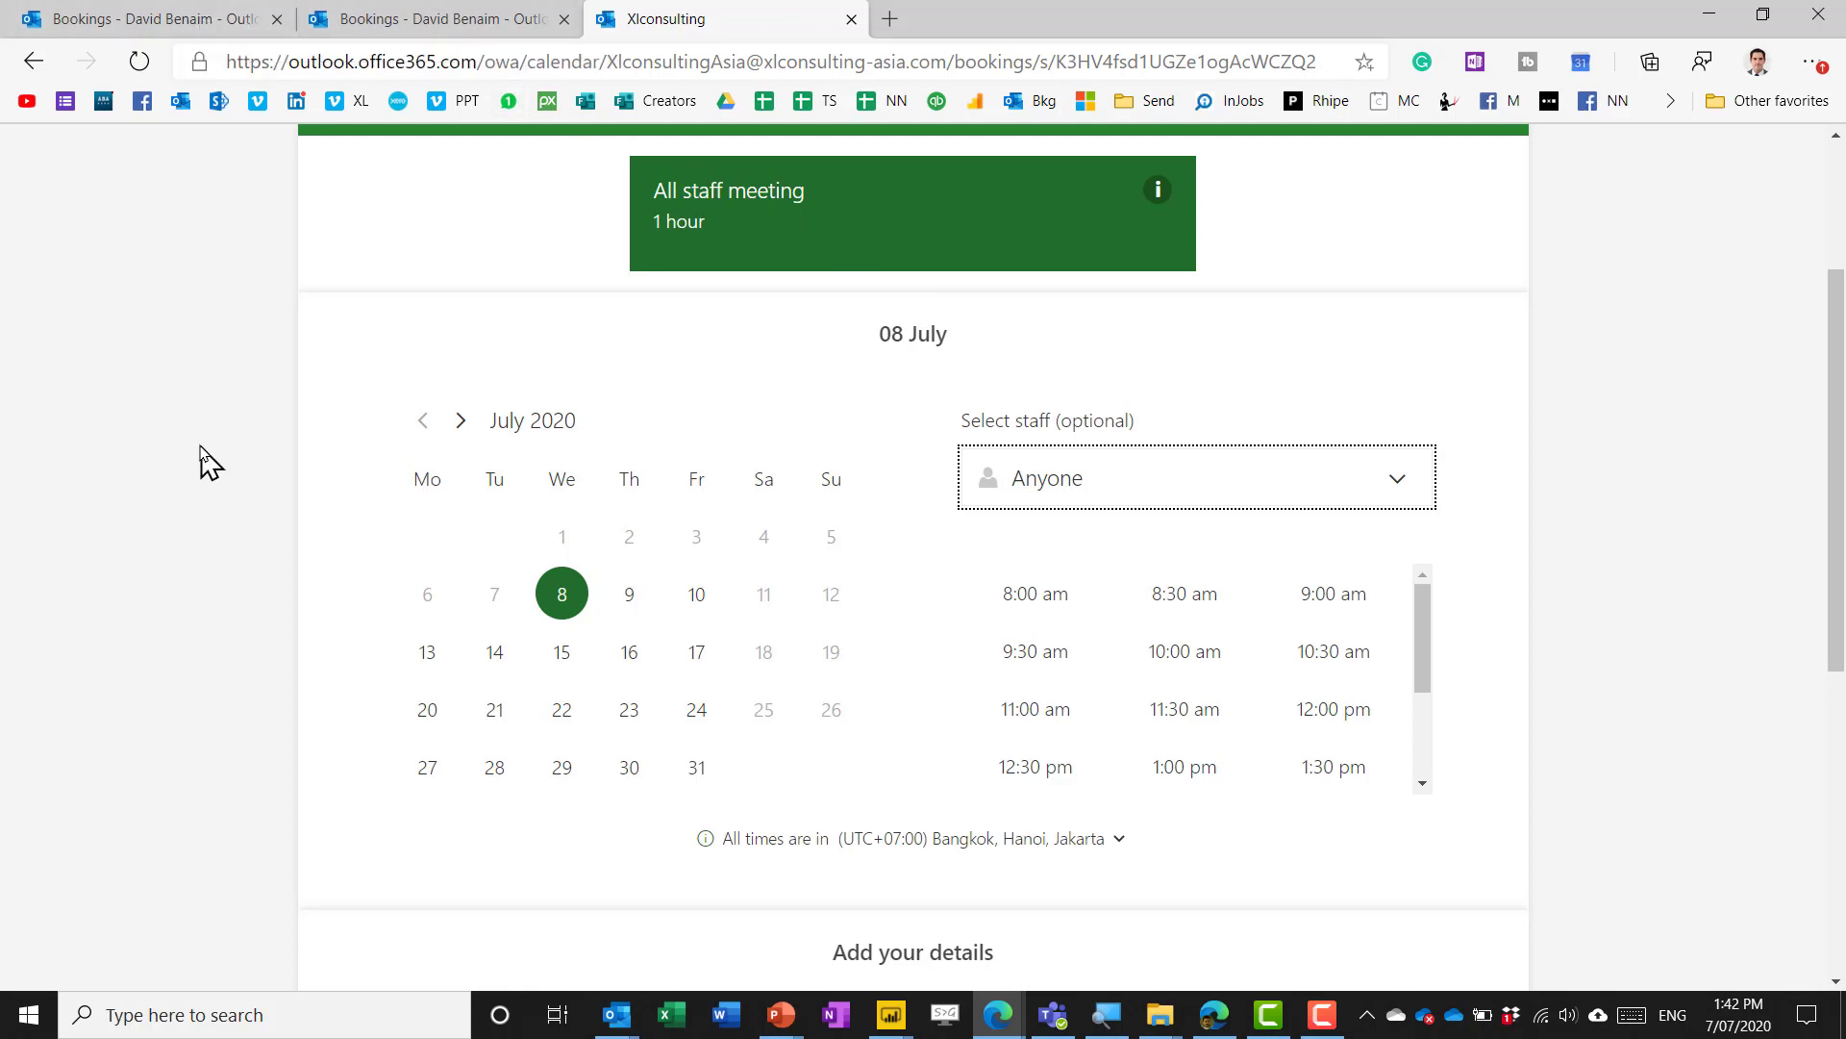
Check the Meet David service's 5-minute before and after buffer times
{"action": "left_click", "coordinate": [149, 19]}
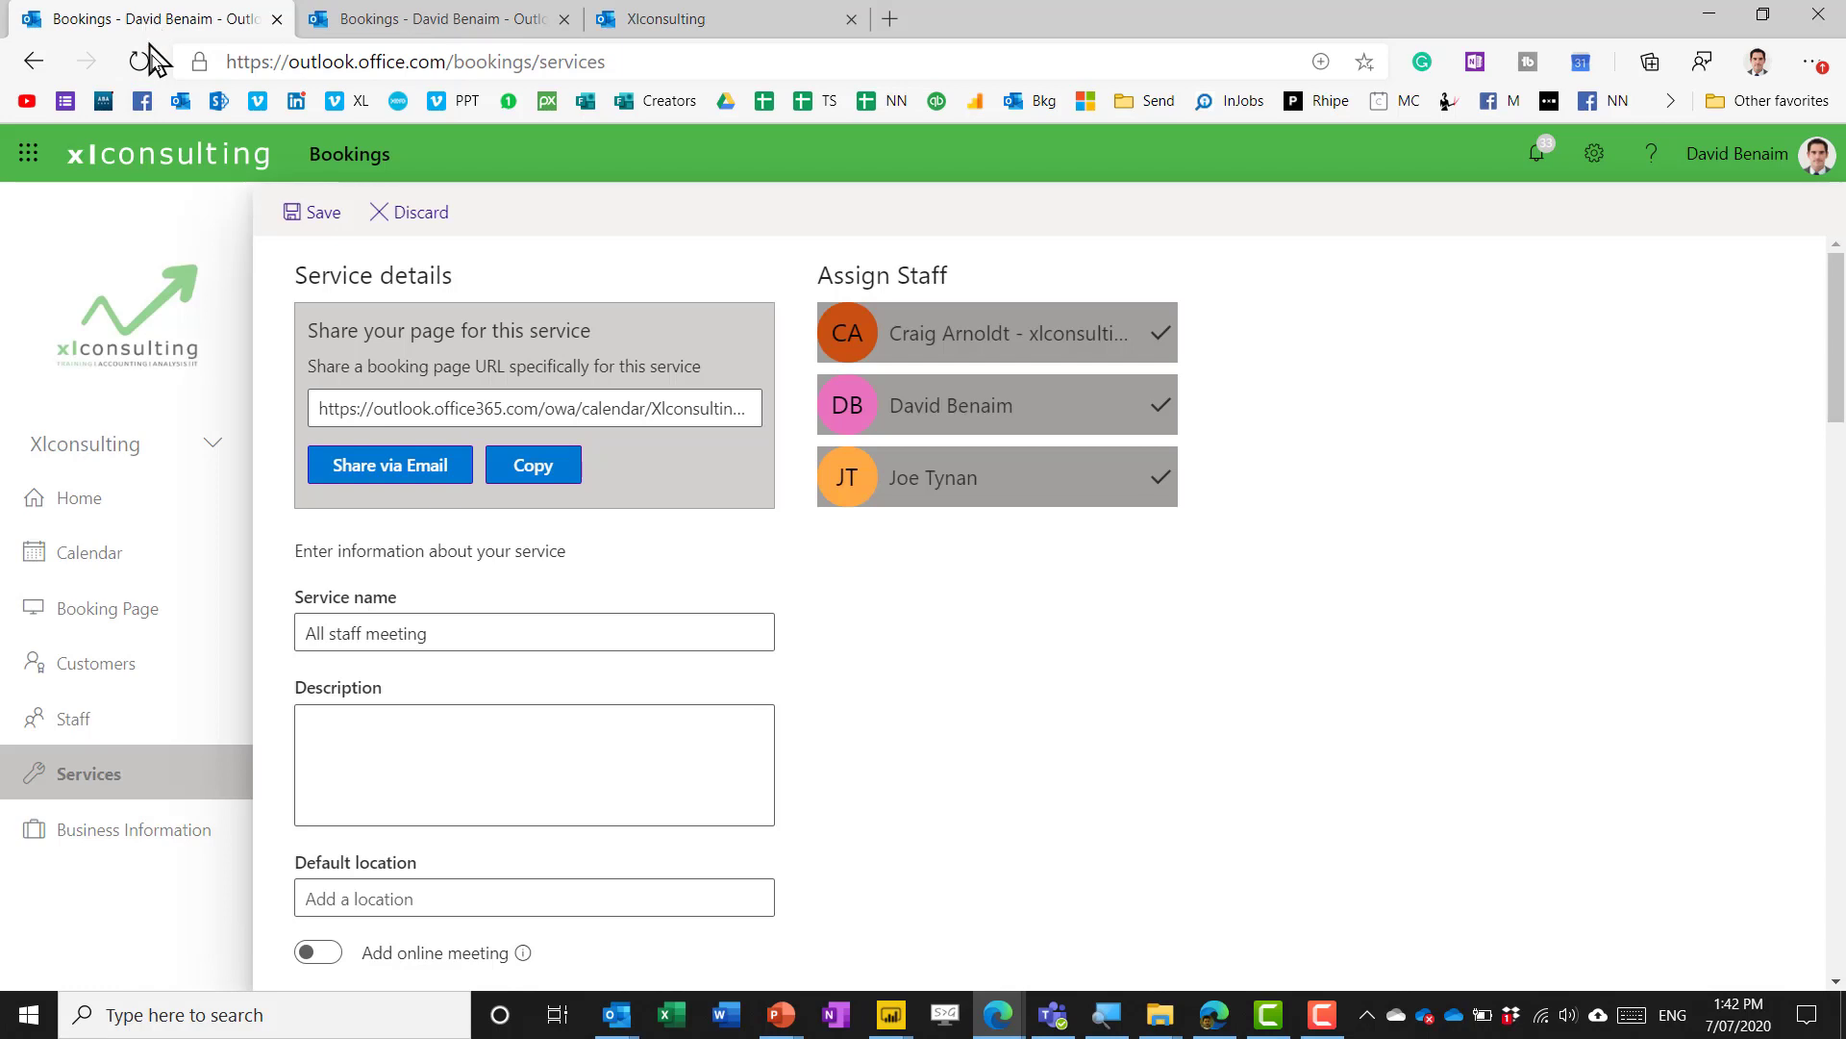
{"action": "left_click", "coordinate": [113, 775]}
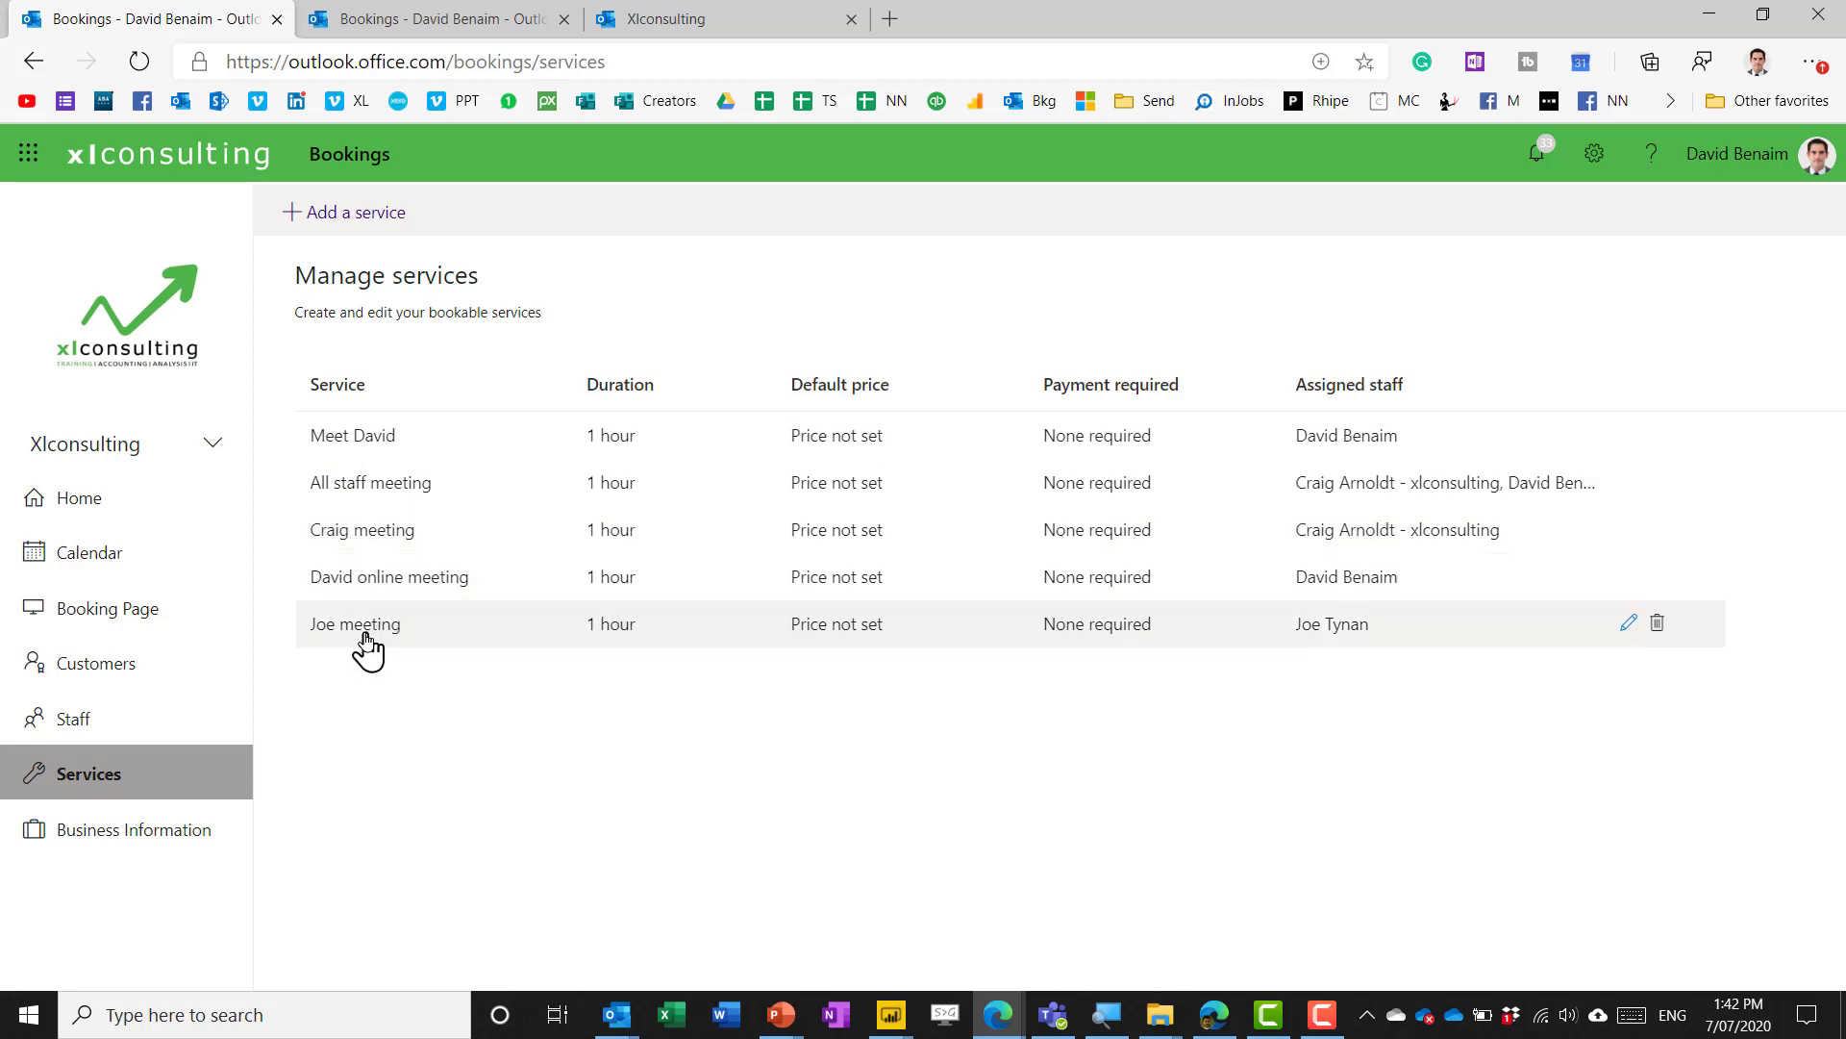
{"action": "left_click", "coordinate": [381, 433]}
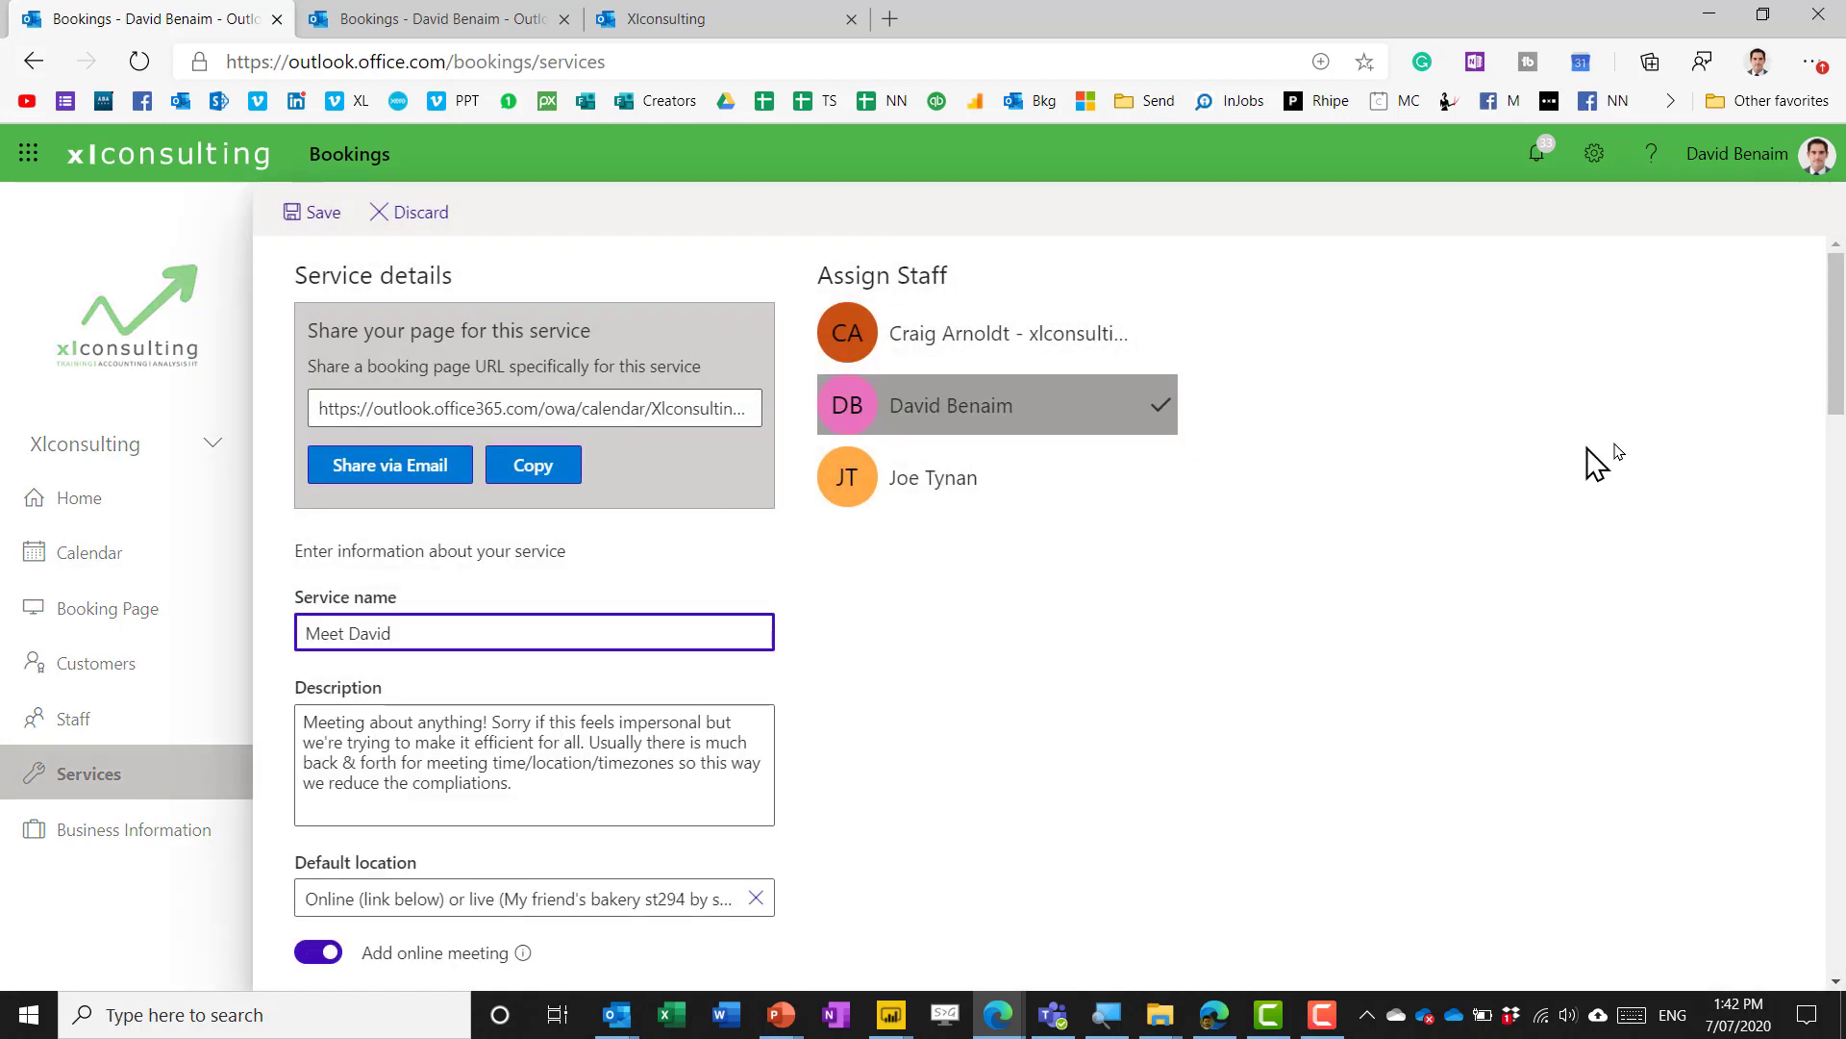
{"action": "left_click_drag", "start_coordinate": [1835, 351], "coordinate": [1839, 513]}
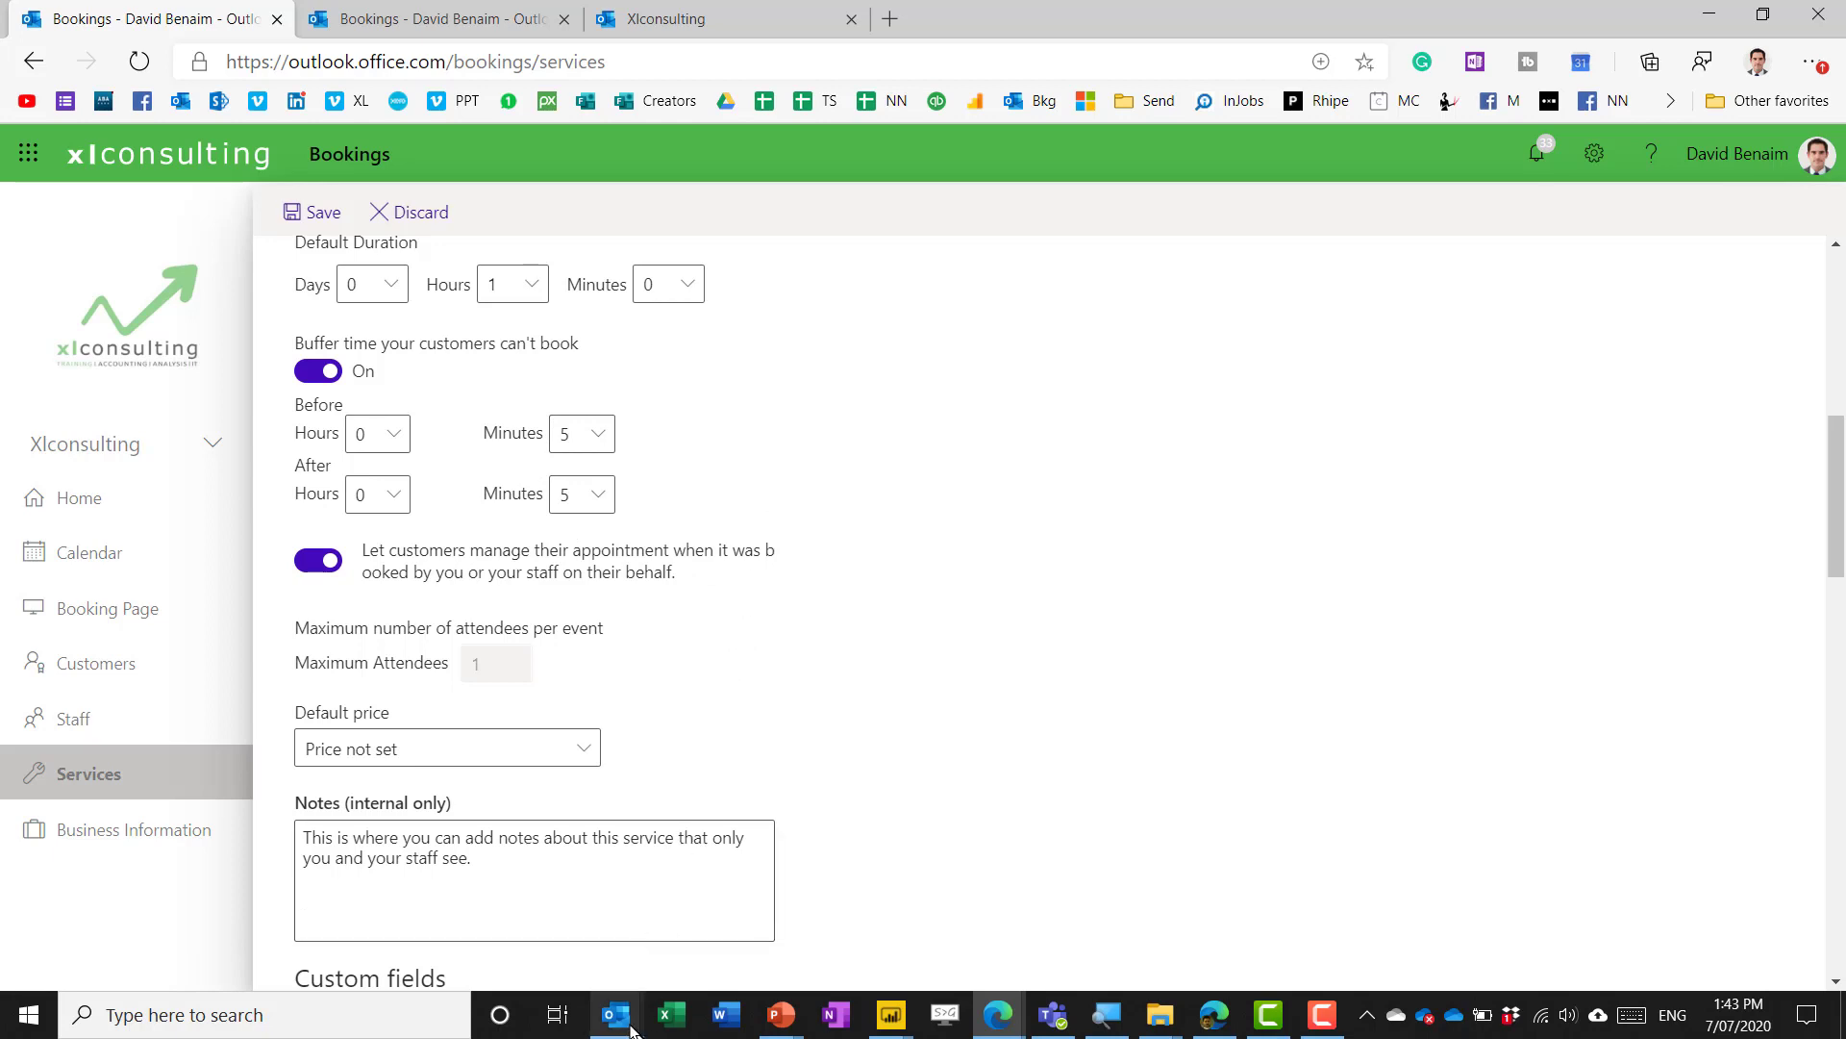
Bring up the booked meeting in Outlook and highlight its 8:55–10:05 AM time
{"action": "mouse_move", "coordinate": [632, 1029]}
{"action": "left_click", "coordinate": [231, 904]}
{"action": "left_click_drag", "start_coordinate": [260, 337], "coordinate": [383, 331]}
{"action": "left_click", "coordinate": [392, 331]}
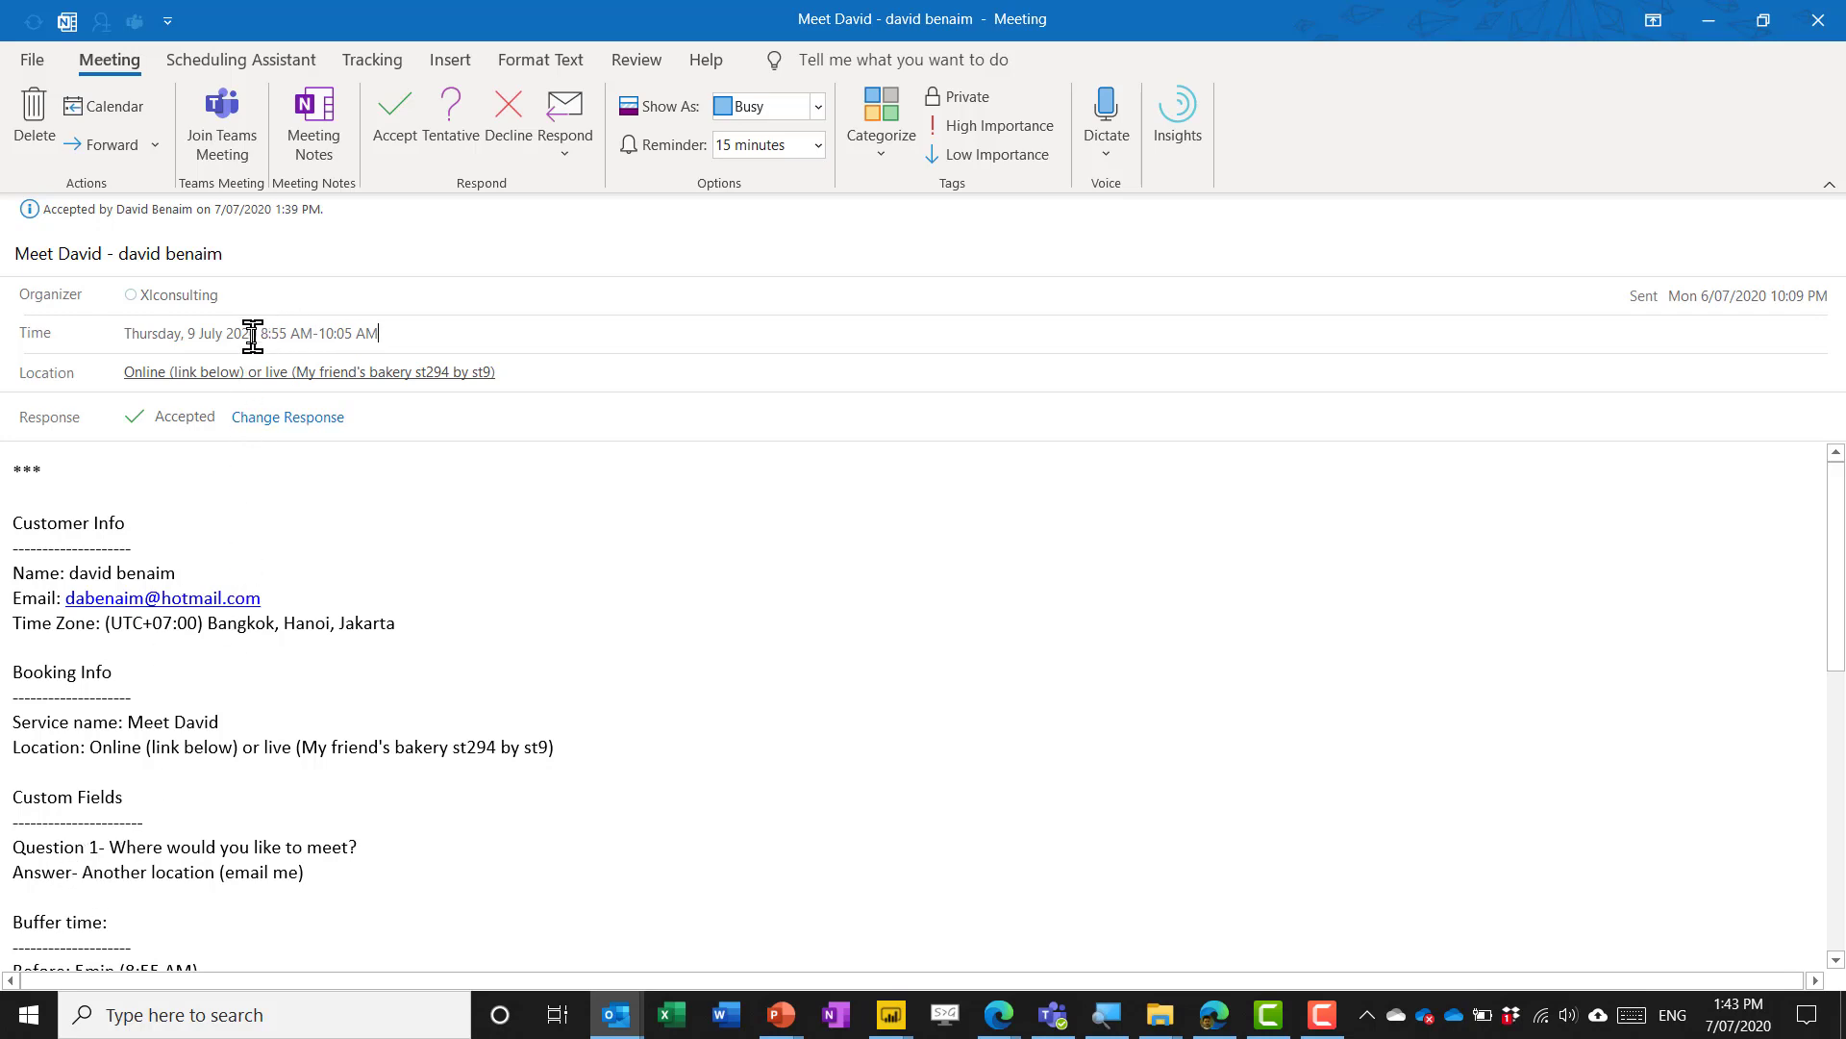
{"action": "left_click_drag", "start_coordinate": [257, 335], "coordinate": [383, 331]}
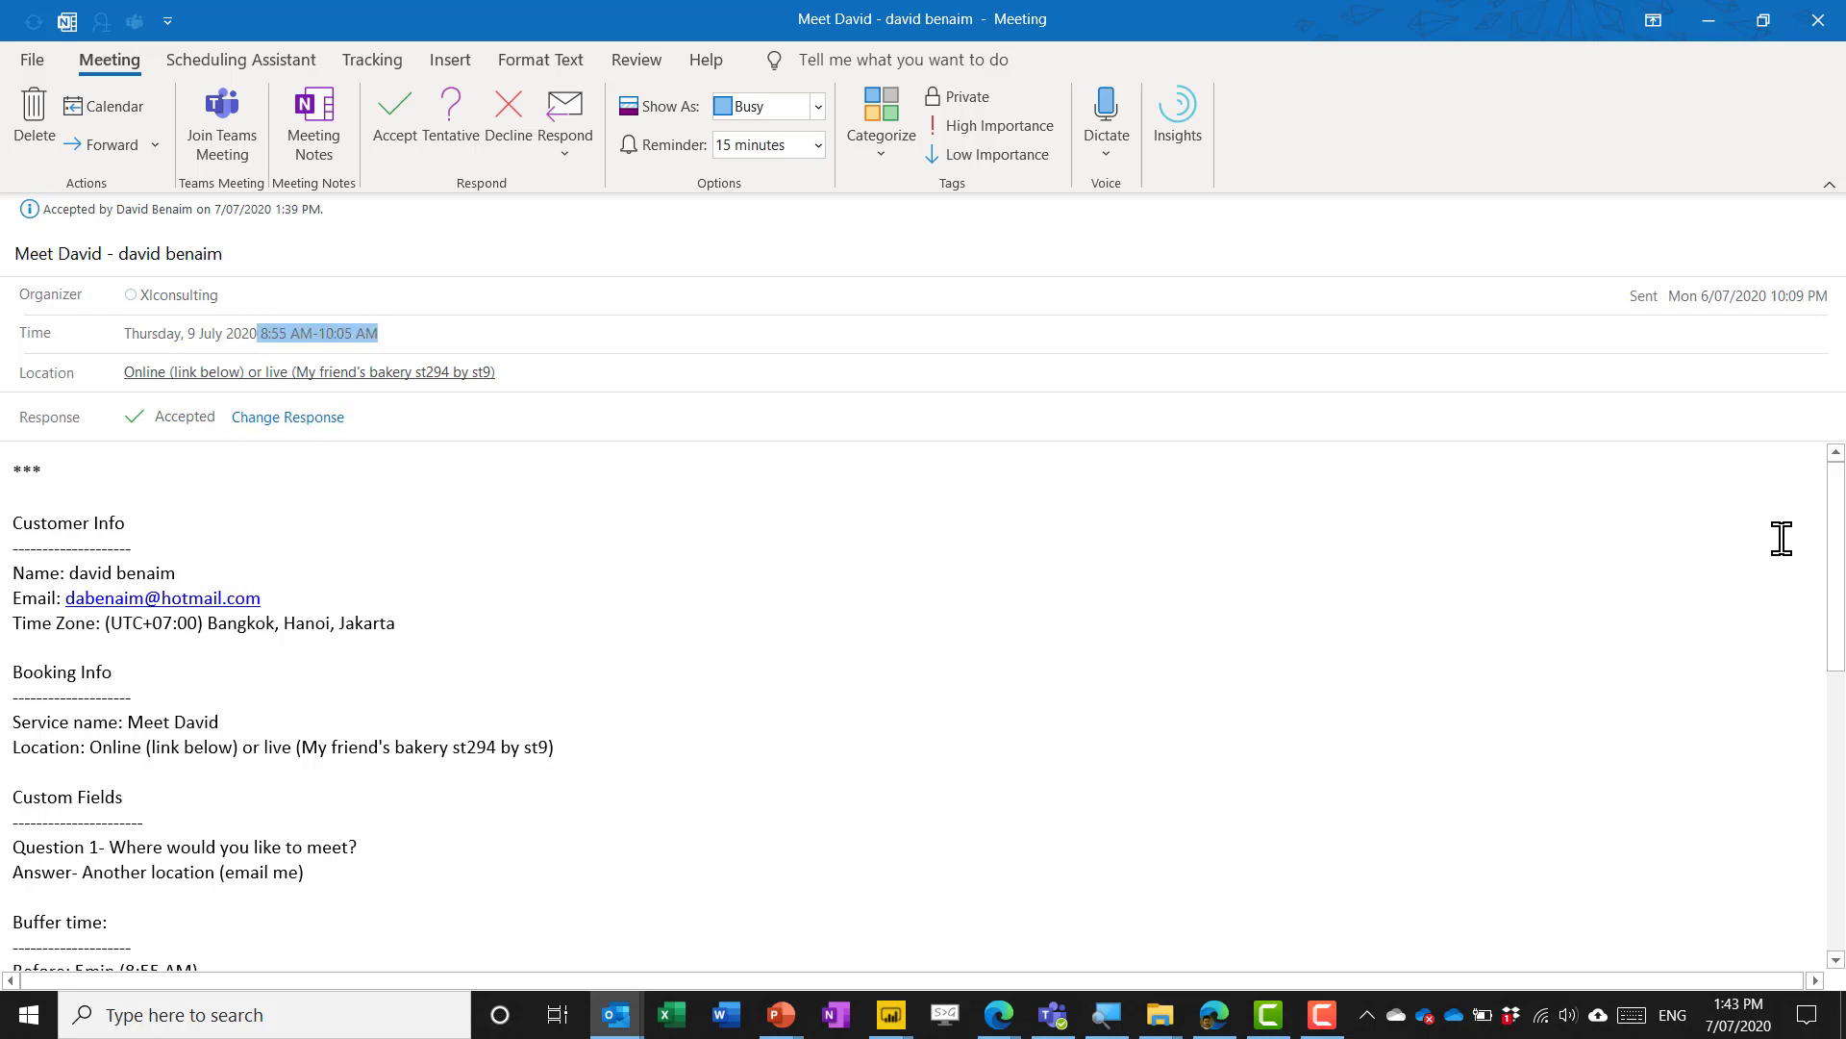
{"action": "scroll", "coordinate": [1838, 524], "scroll_direction": "down", "scroll_amount": 1}
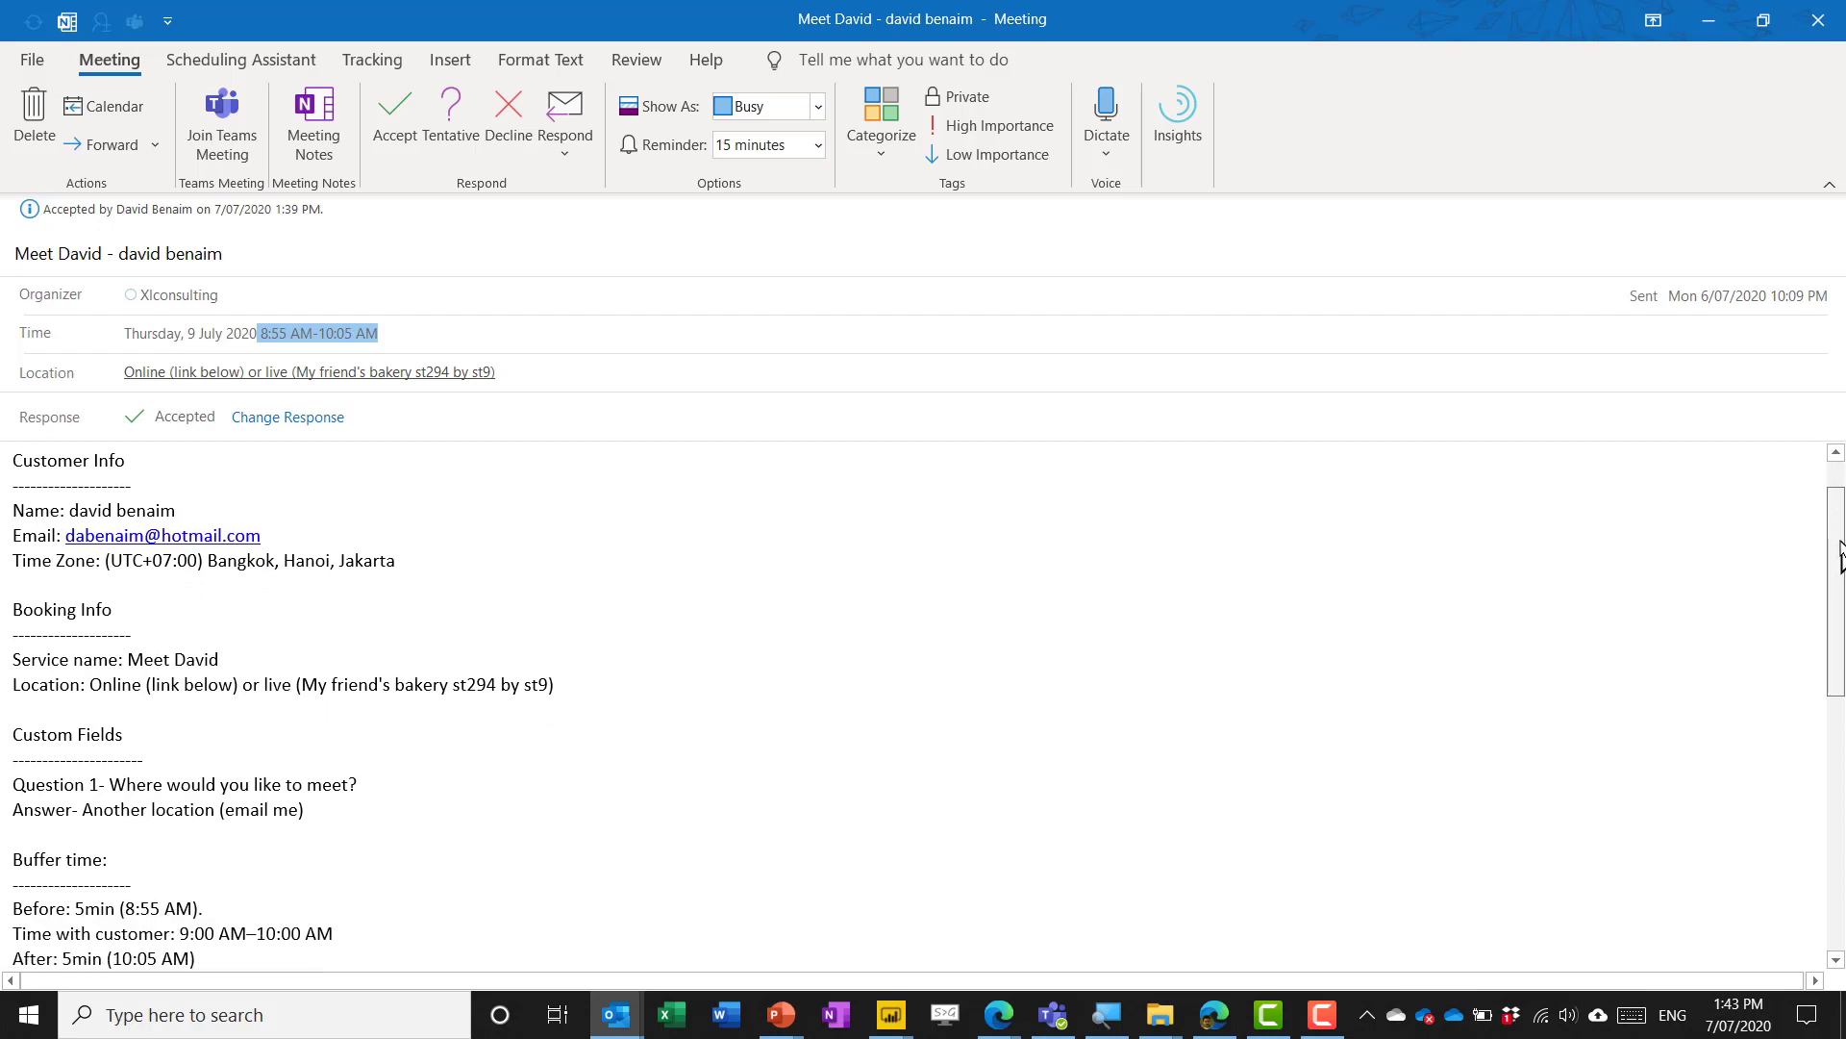
{"action": "scroll", "coordinate": [1838, 557], "scroll_direction": "down", "scroll_amount": 1}
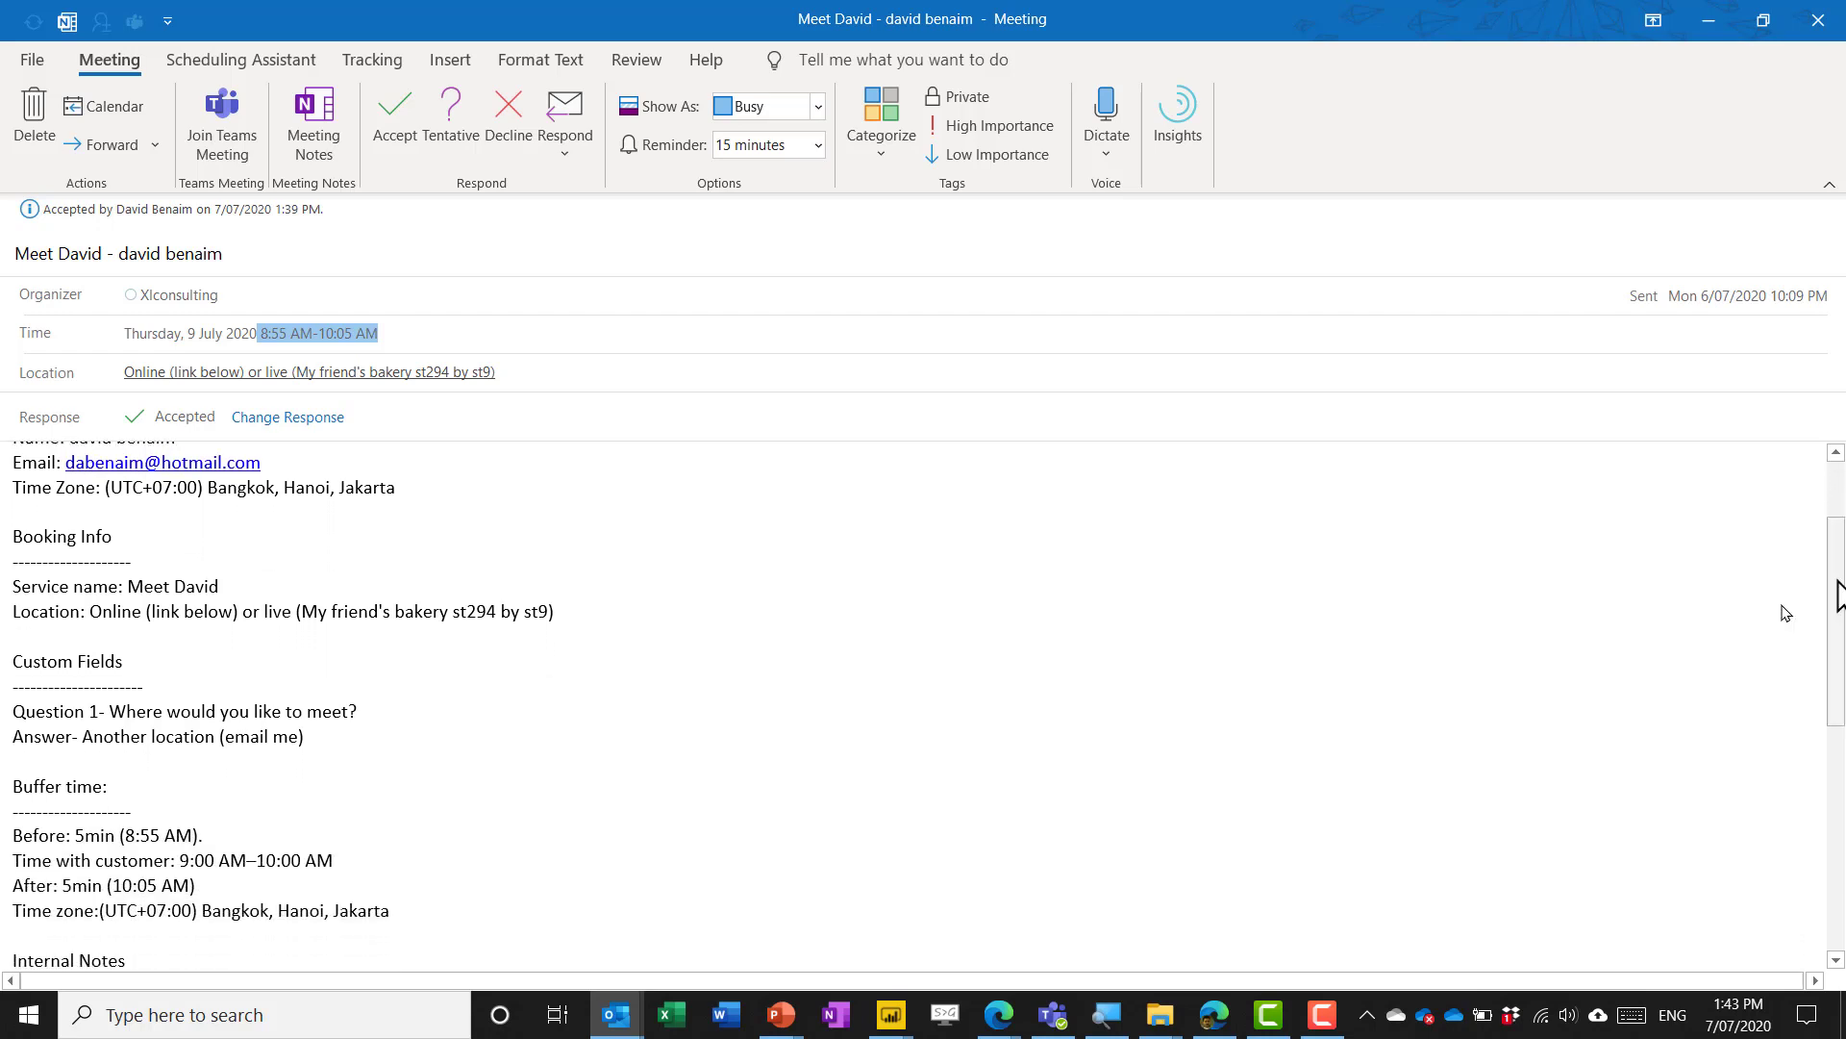
{"action": "left_click", "coordinate": [11, 834]}
{"action": "left_click_drag", "start_coordinate": [12, 835], "coordinate": [14, 784]}
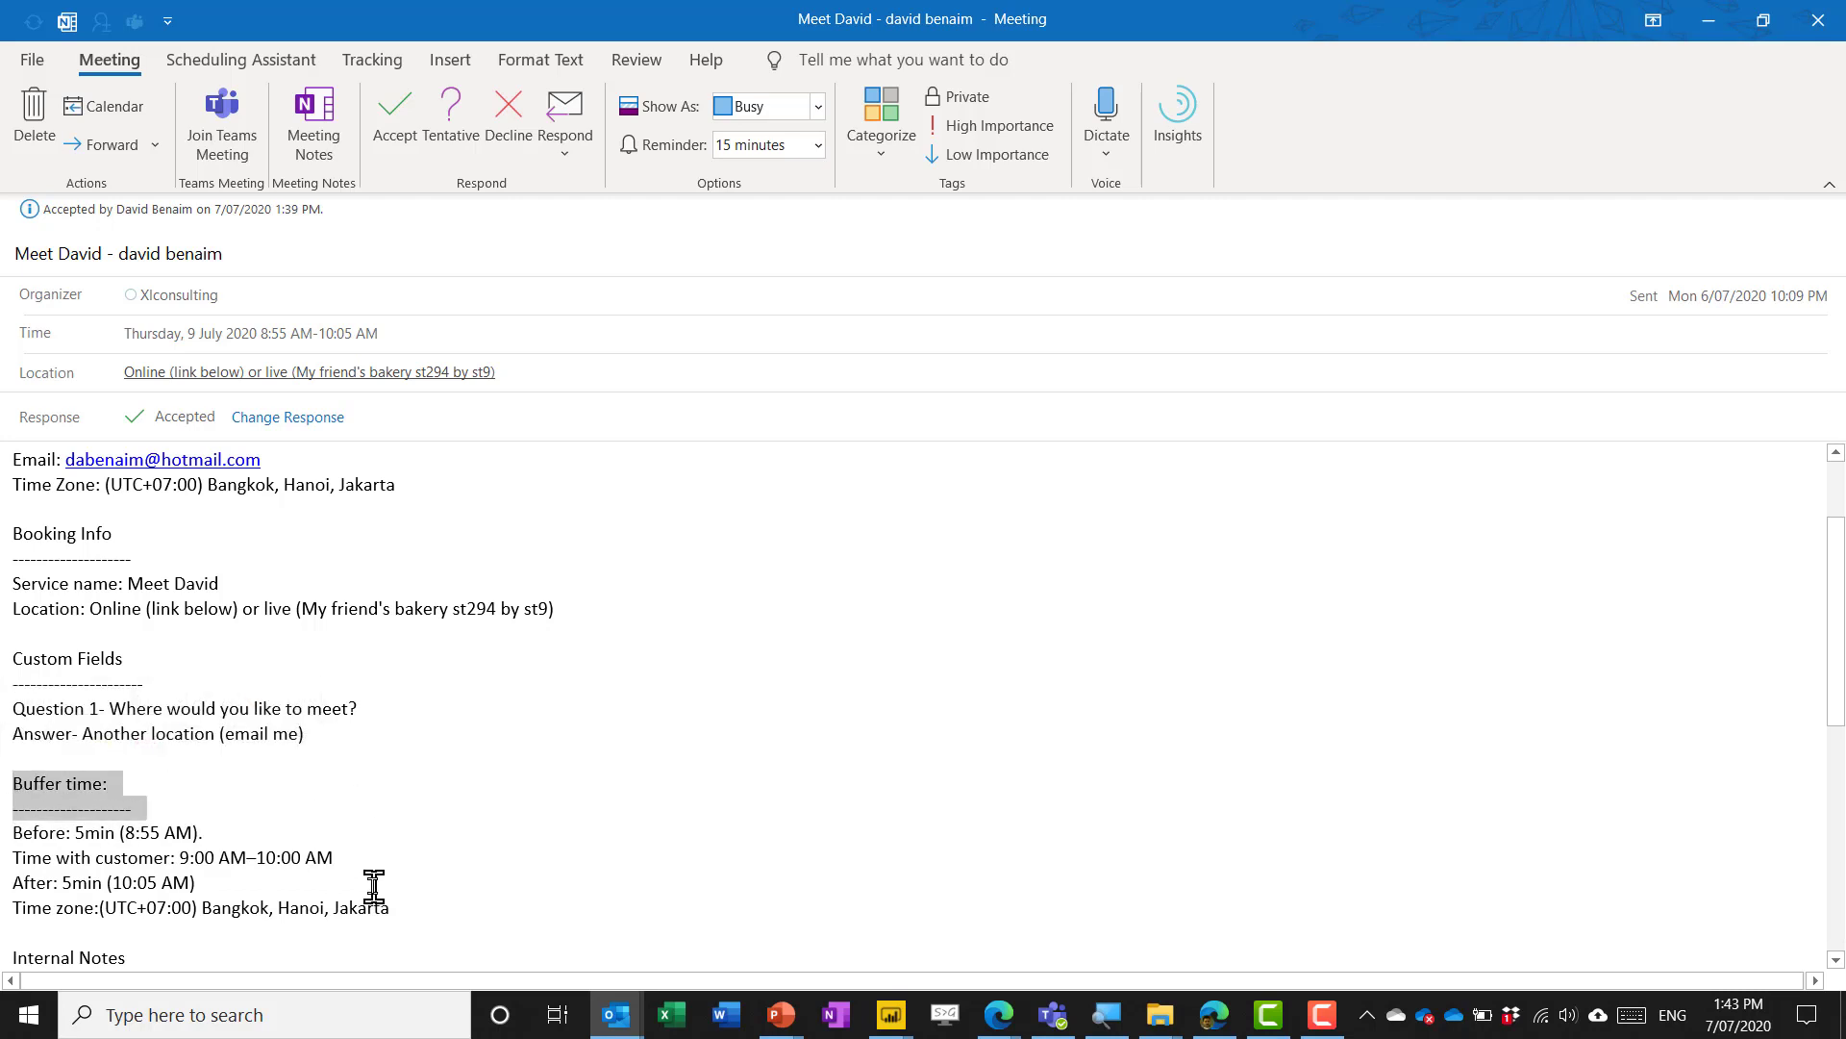
{"action": "left_click", "coordinate": [410, 896]}
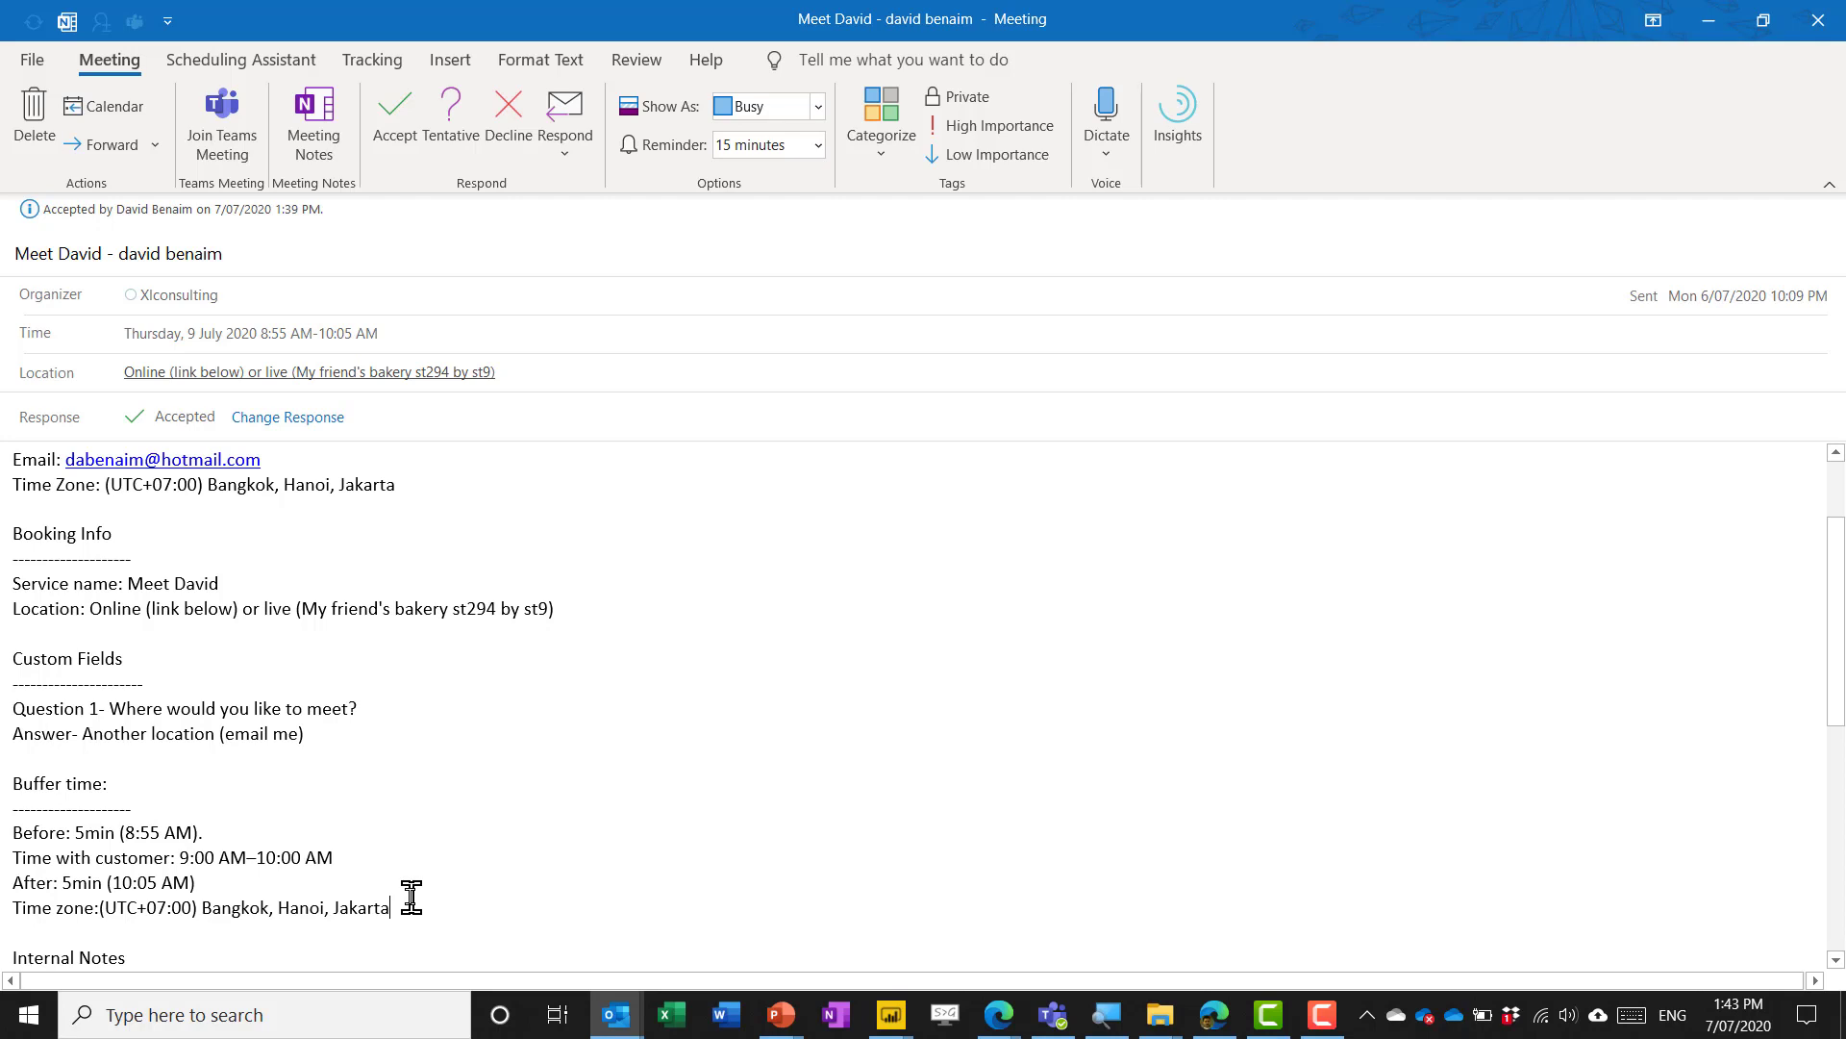
{"action": "scroll", "coordinate": [317, 819], "scroll_direction": "up", "scroll_amount": 2}
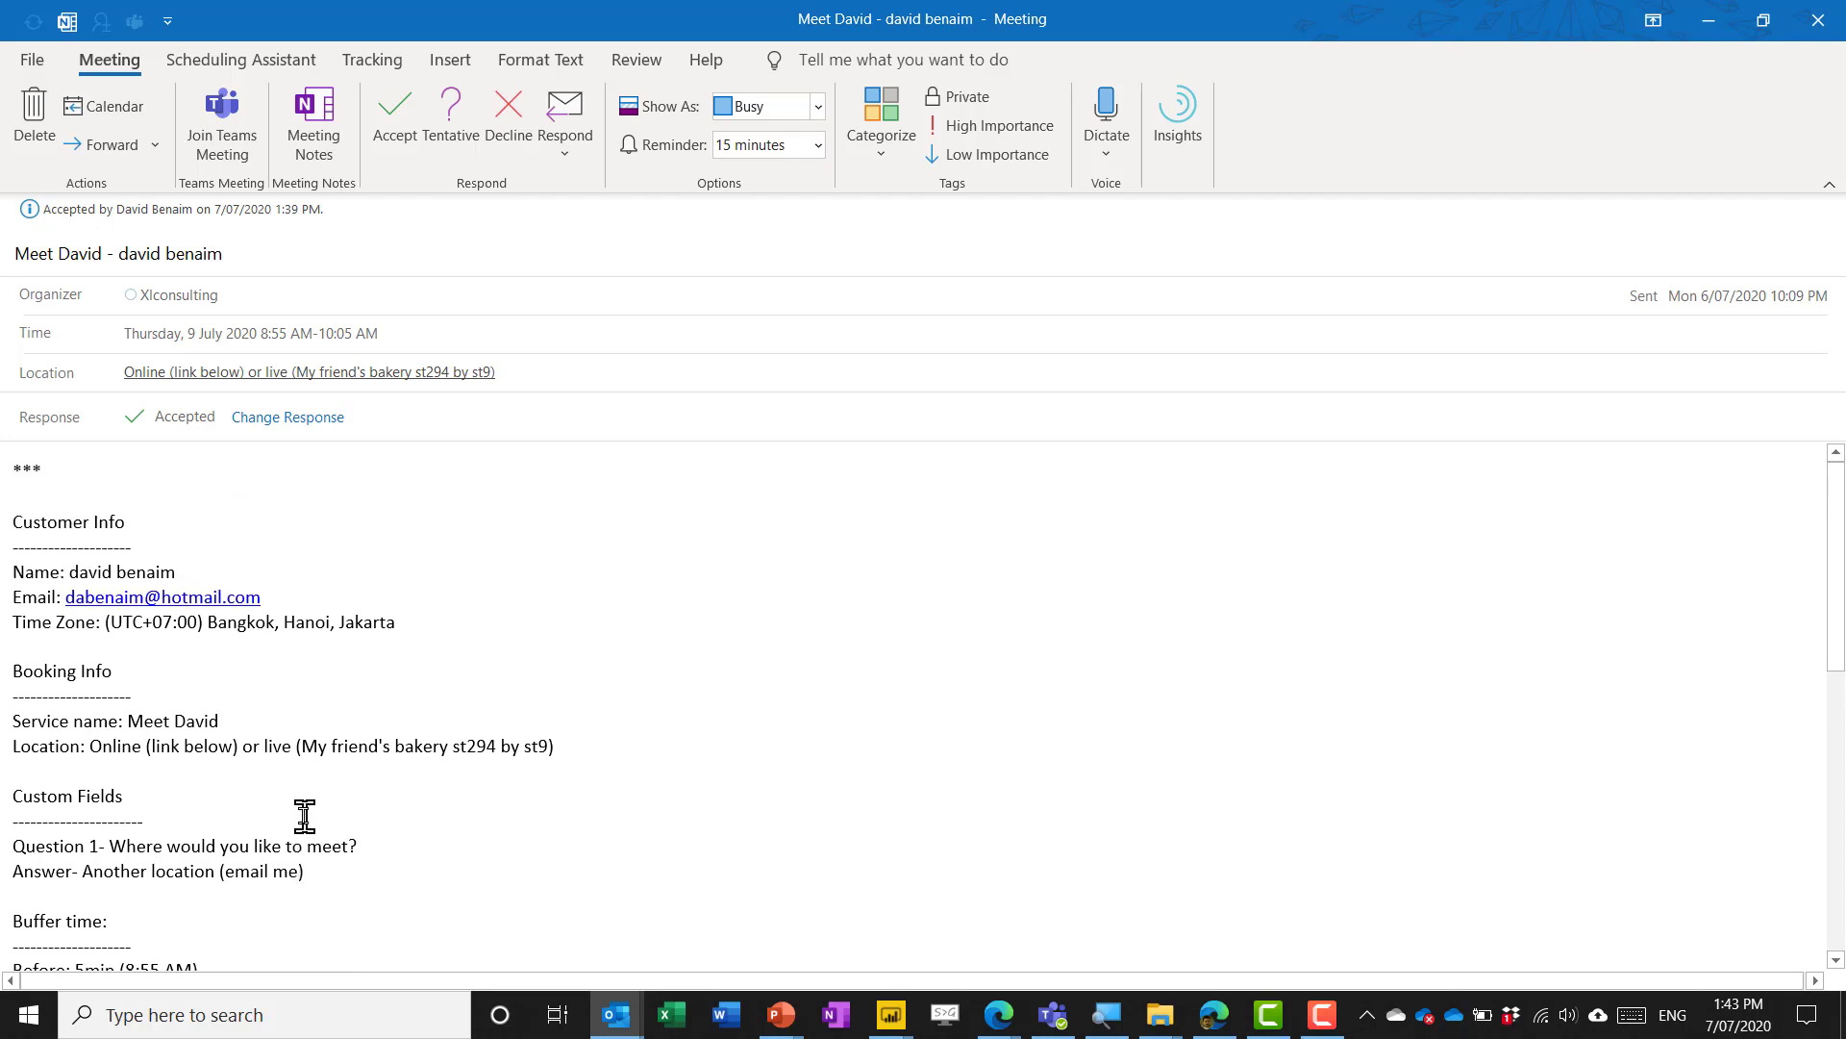
{"action": "left_click_drag", "start_coordinate": [280, 597], "coordinate": [70, 604]}
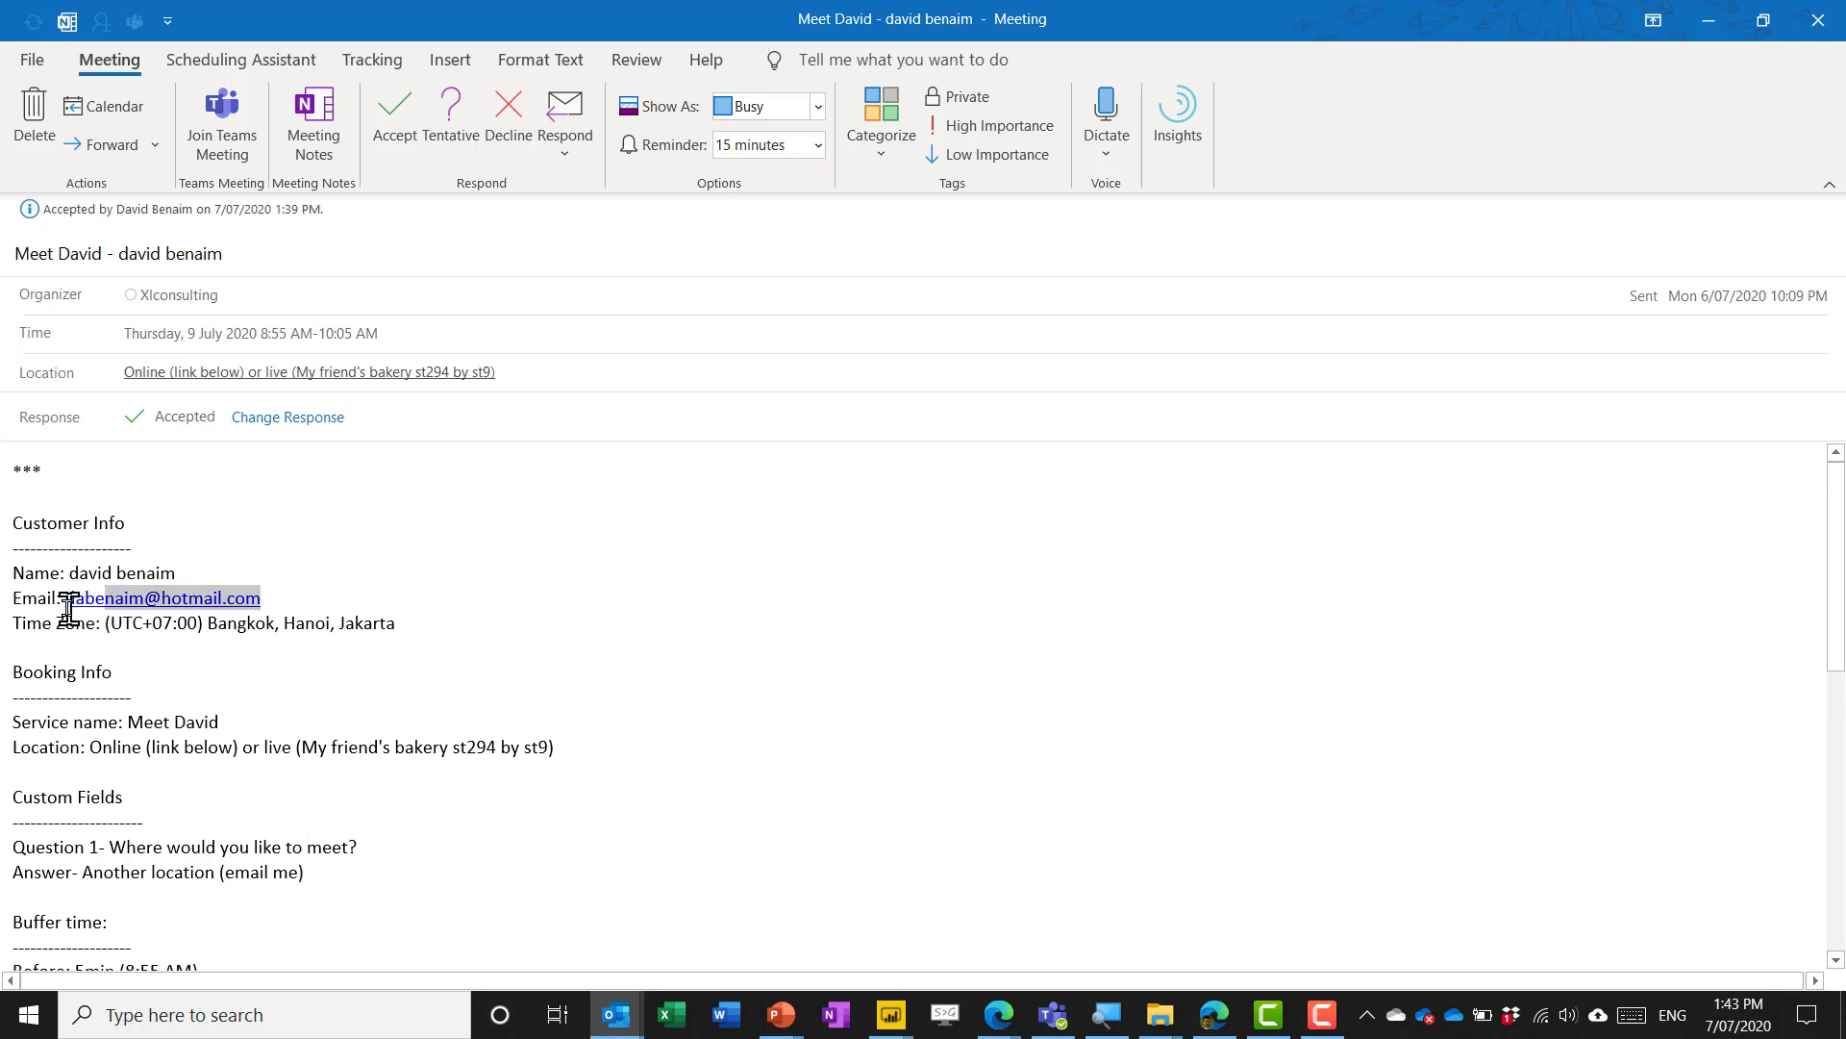
{"action": "left_click", "coordinate": [282, 300]}
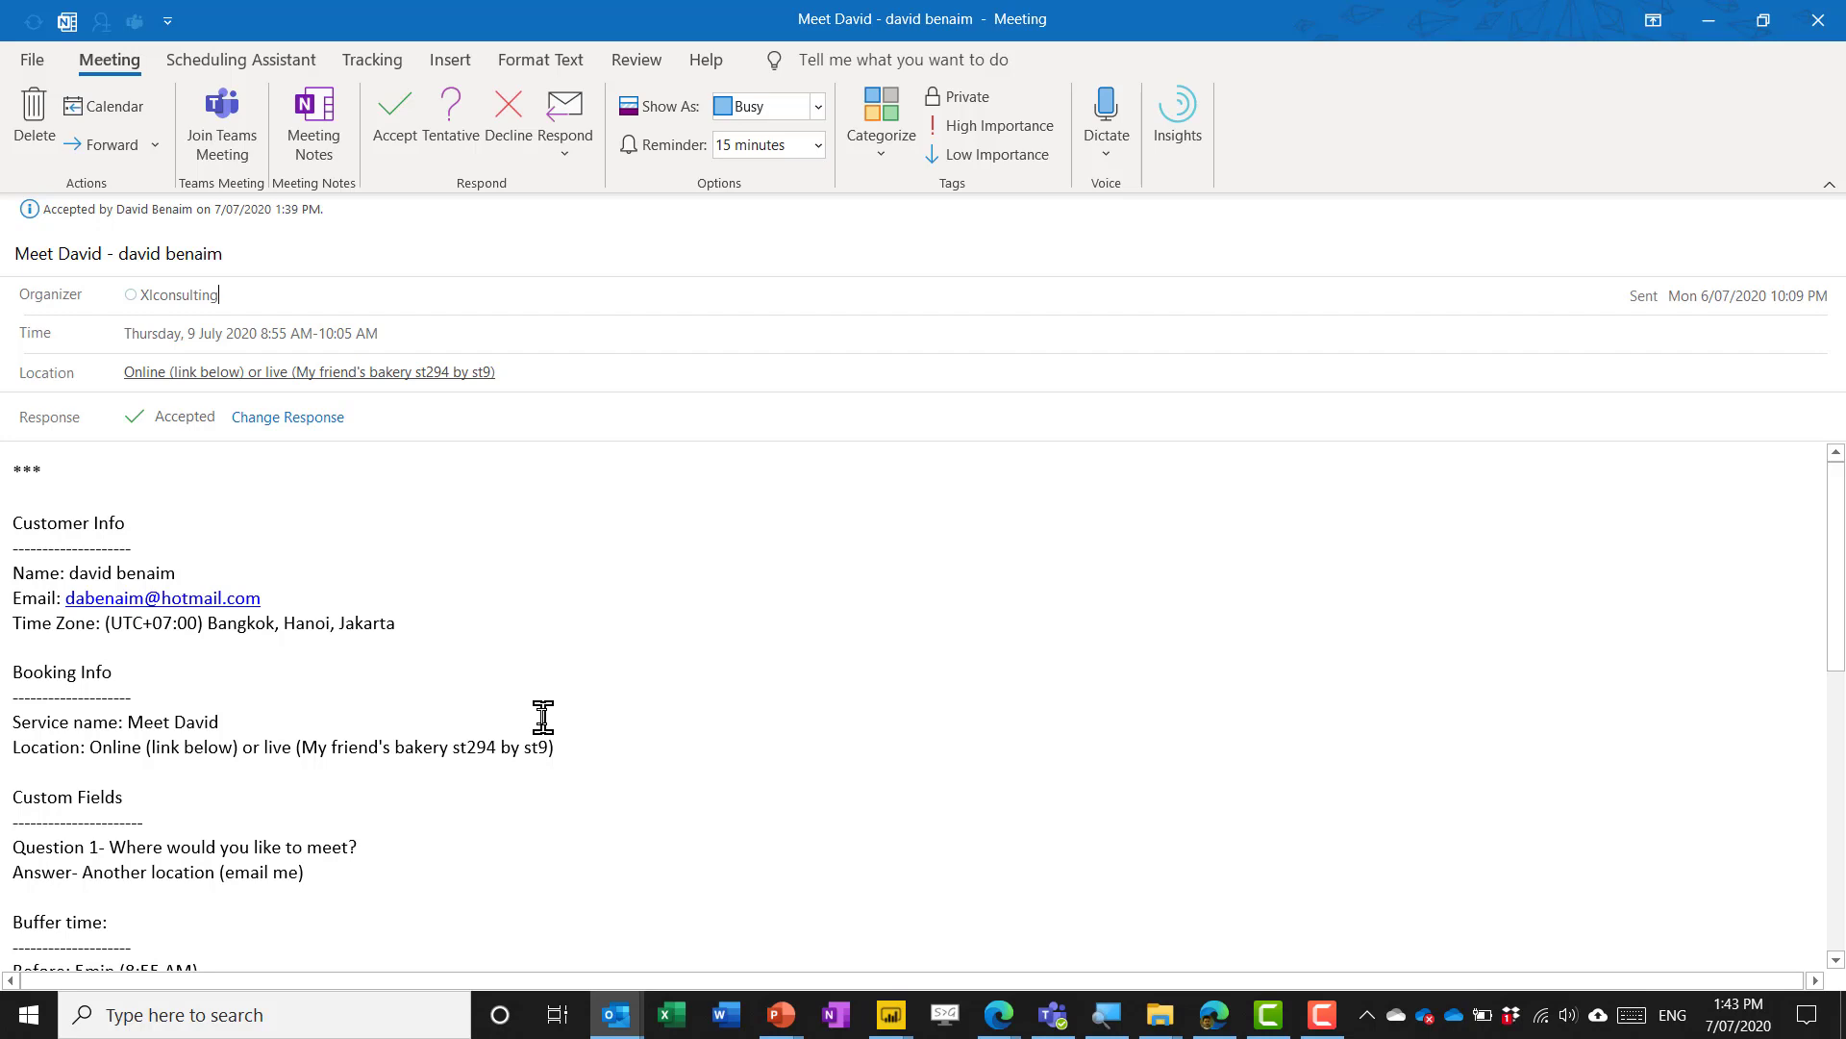
{"action": "scroll", "coordinate": [543, 716], "scroll_direction": "down", "scroll_amount": 15}
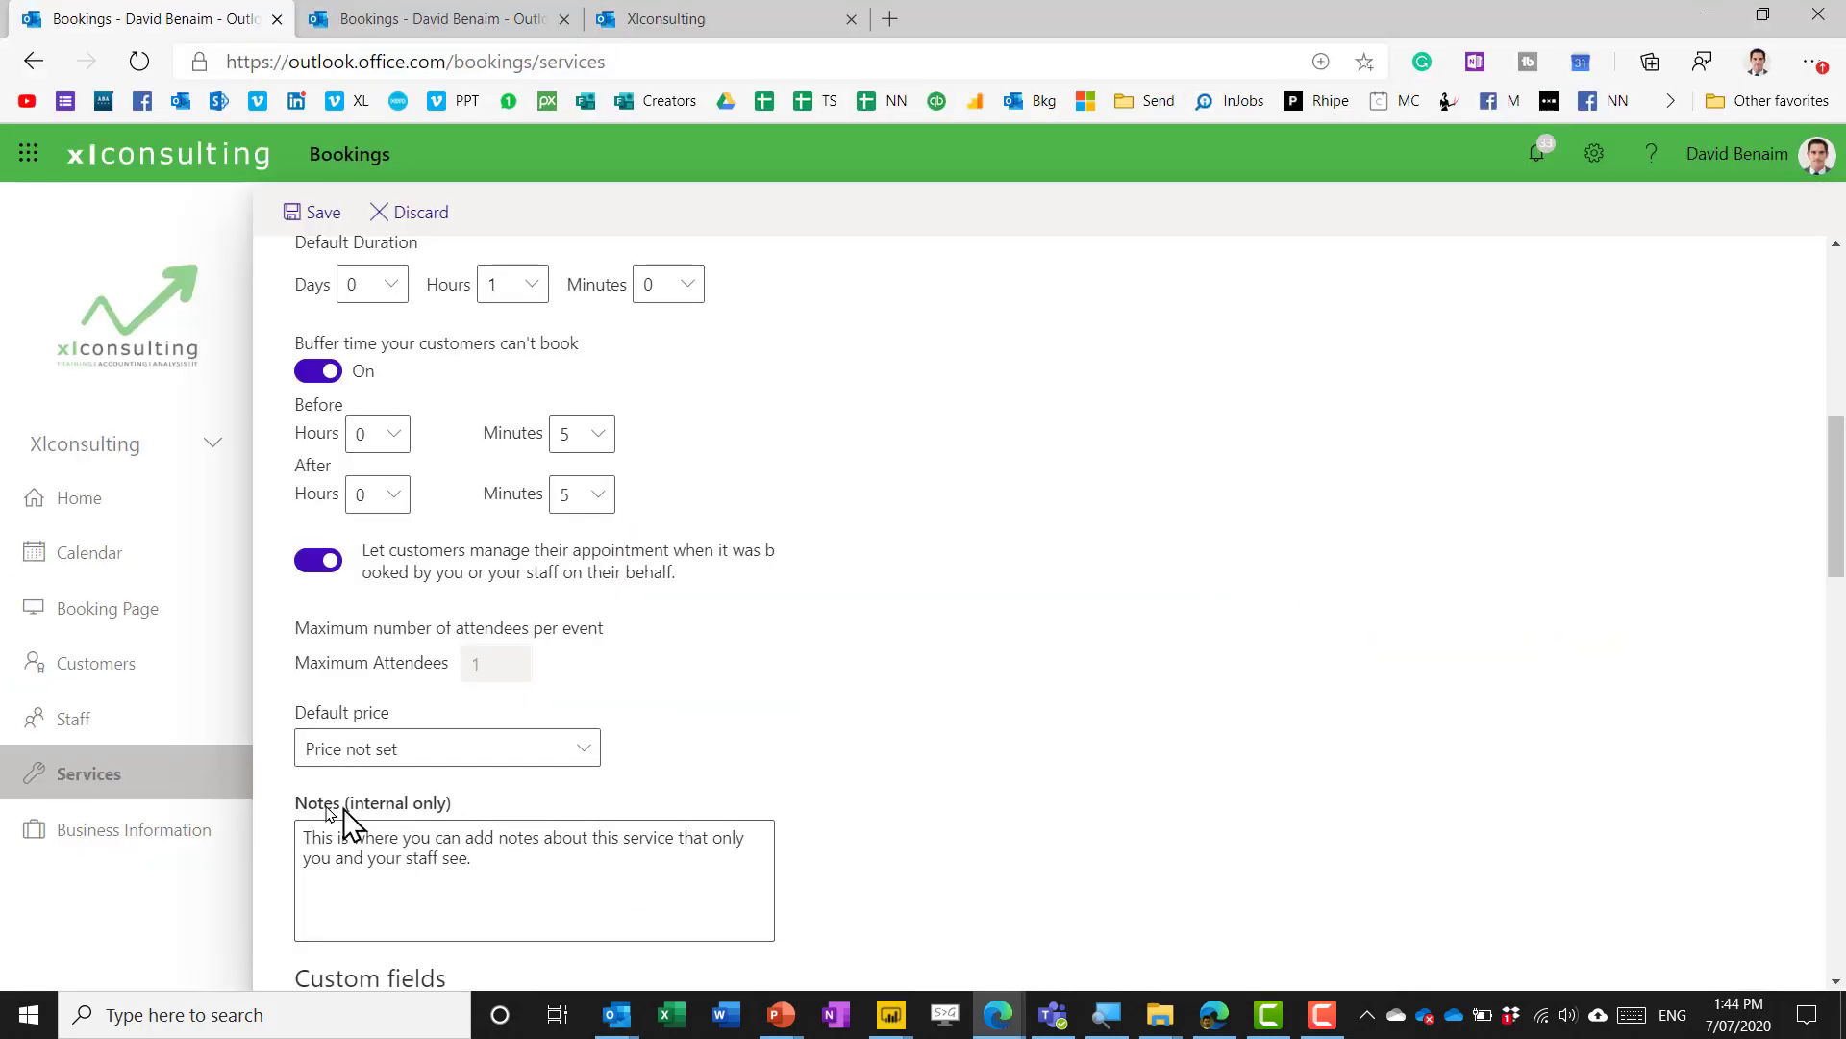
Open the 9 July Meet David booking from the staff day calendar for editing
{"action": "left_click", "coordinate": [125, 767]}
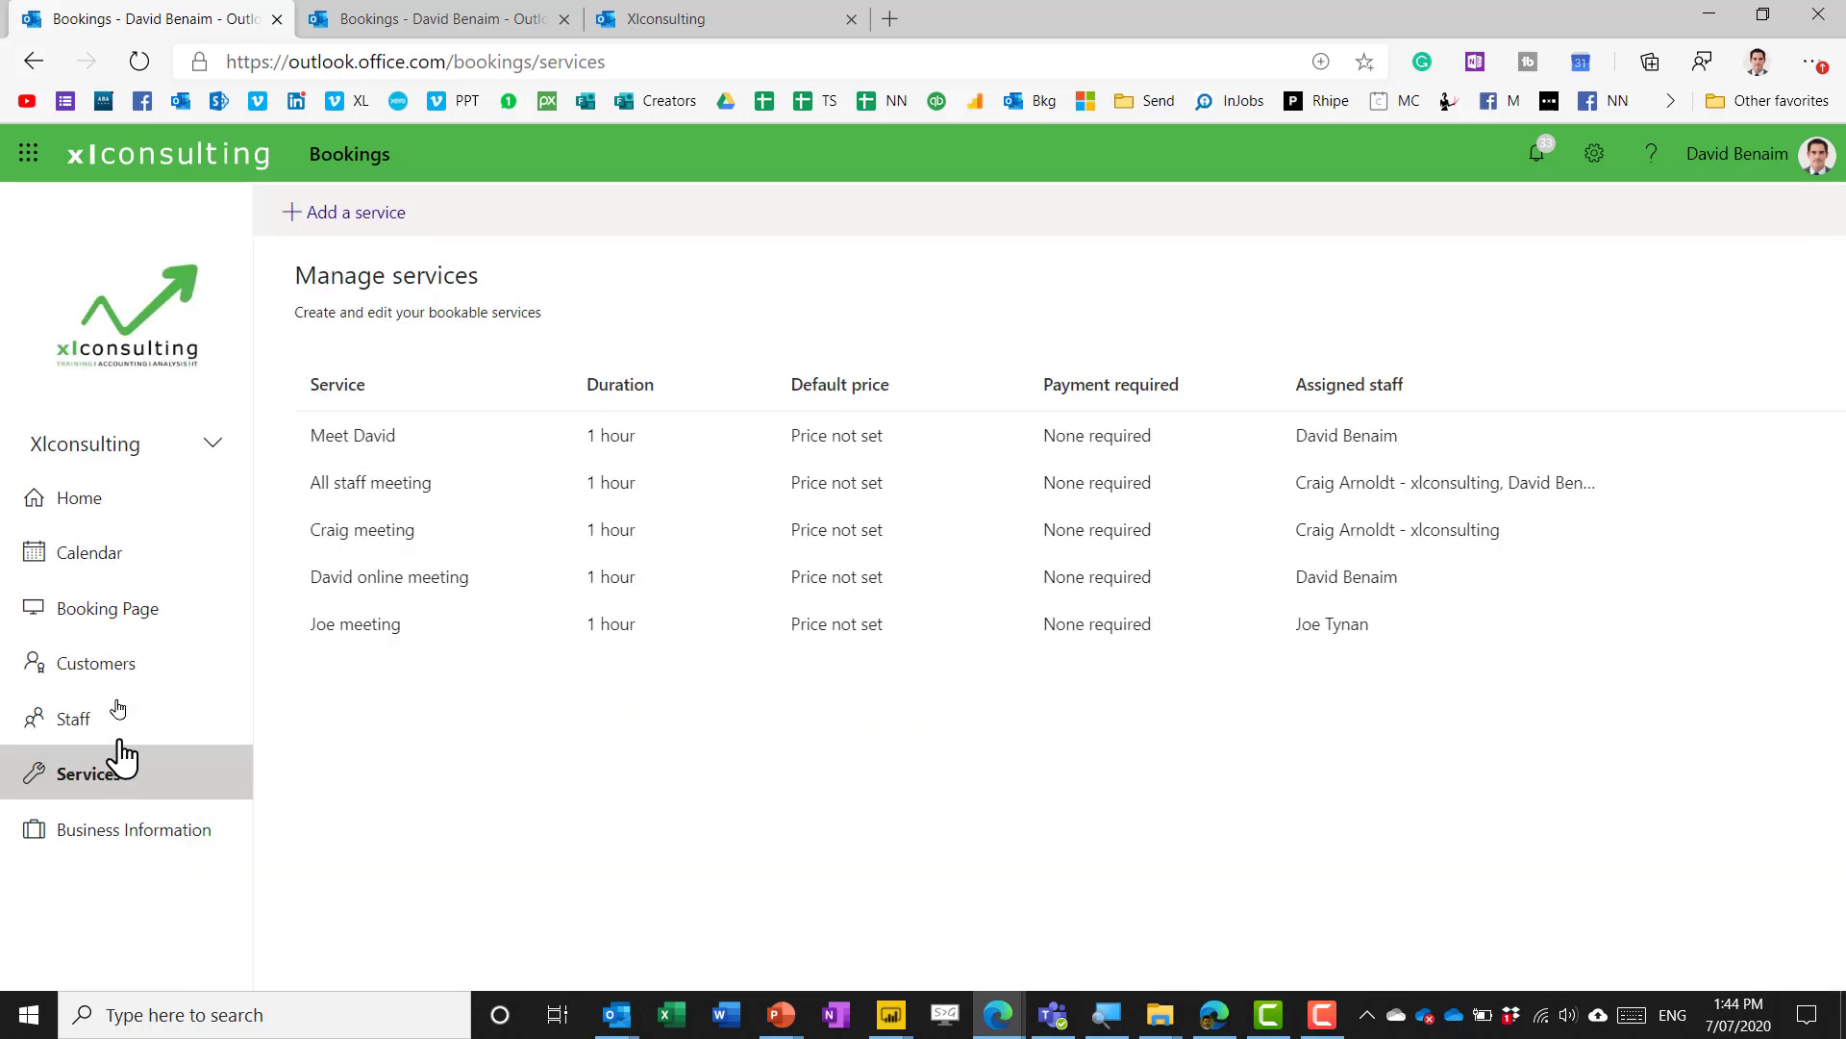
{"action": "left_click", "coordinate": [120, 555]}
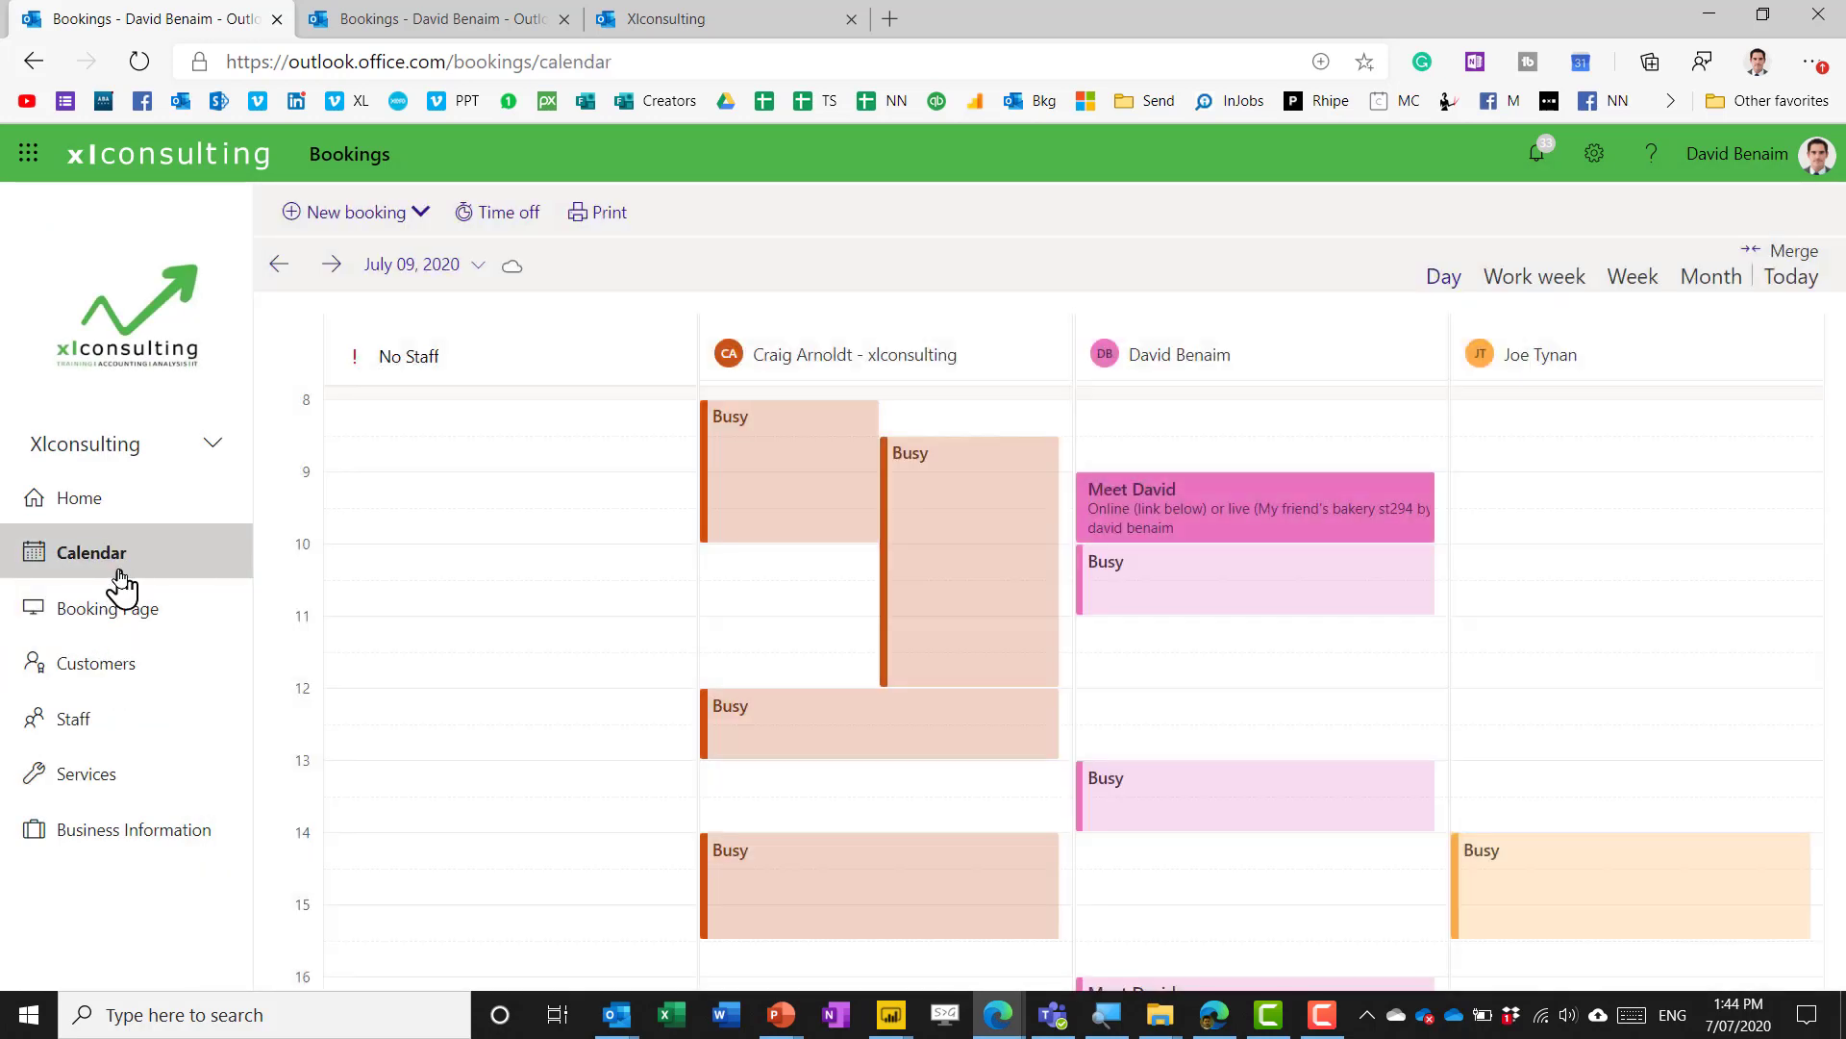
{"action": "left_click", "coordinate": [1238, 493]}
{"action": "left_click", "coordinate": [647, 760]}
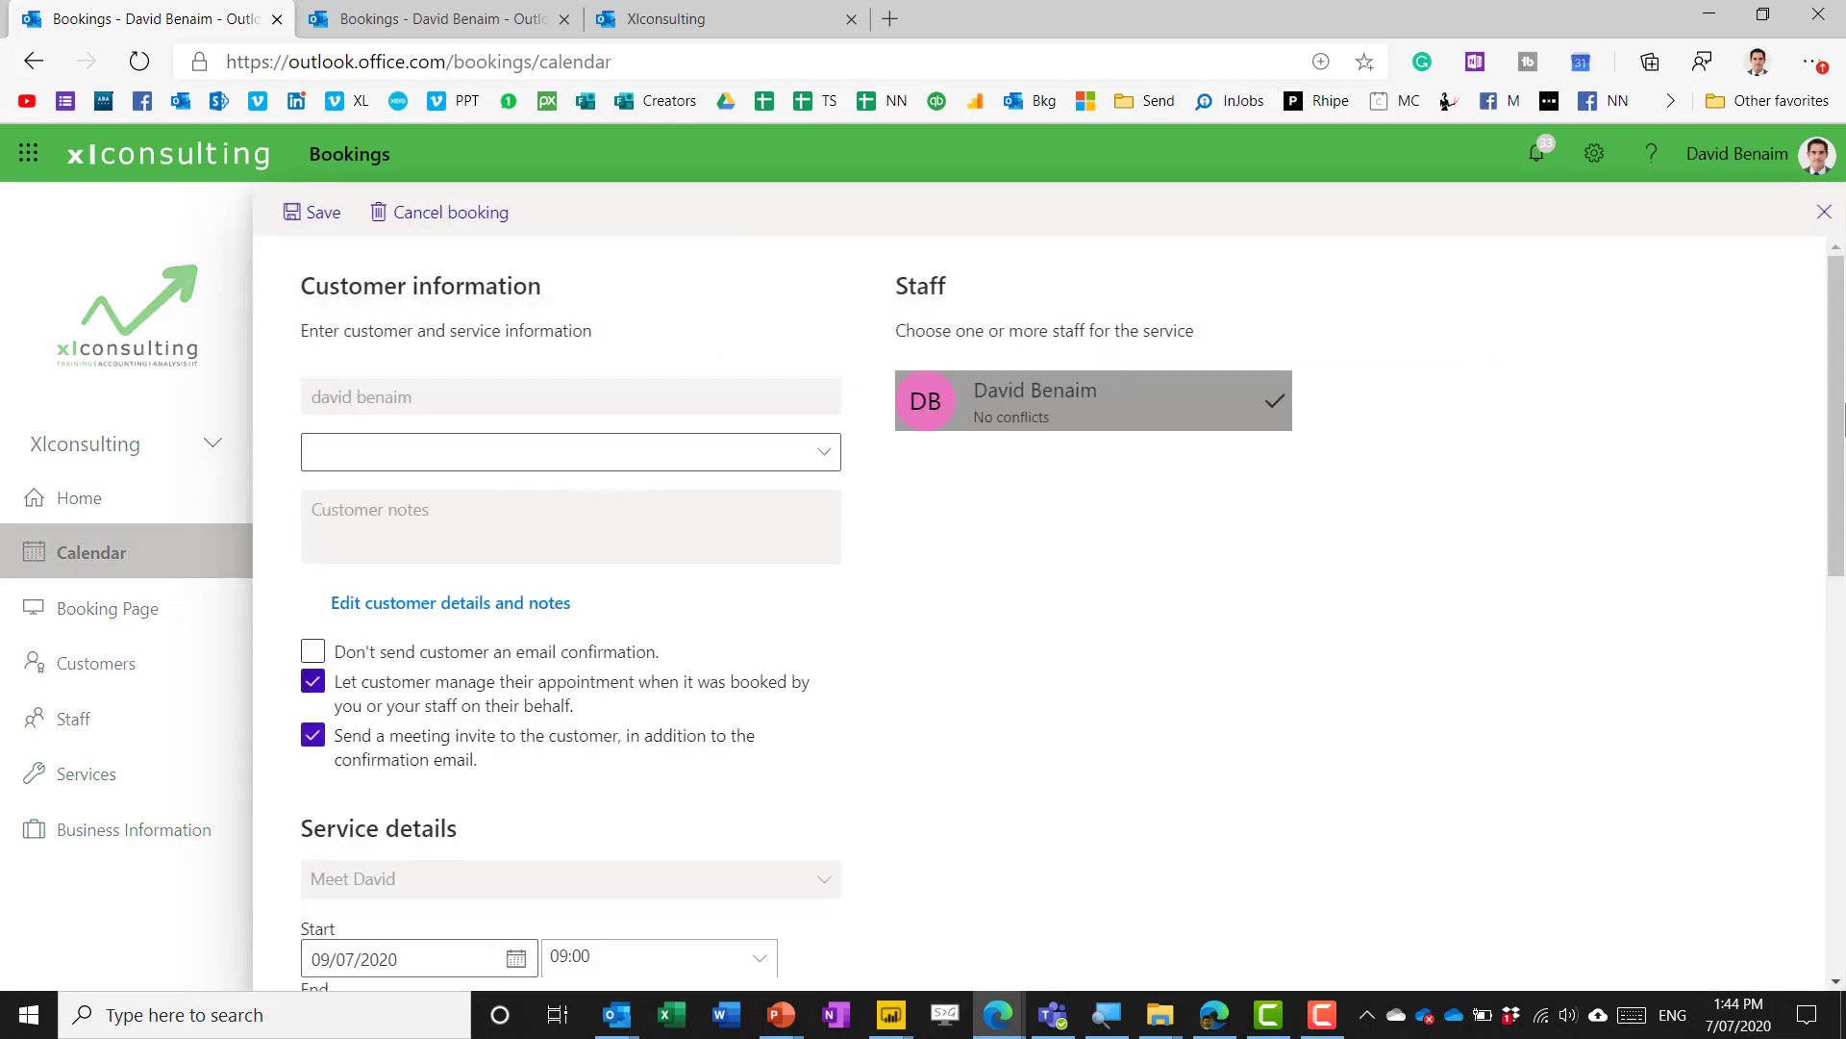
Look through the booking form, then leave it and discard the changes
{"action": "left_click_drag", "start_coordinate": [1838, 402], "coordinate": [1834, 654]}
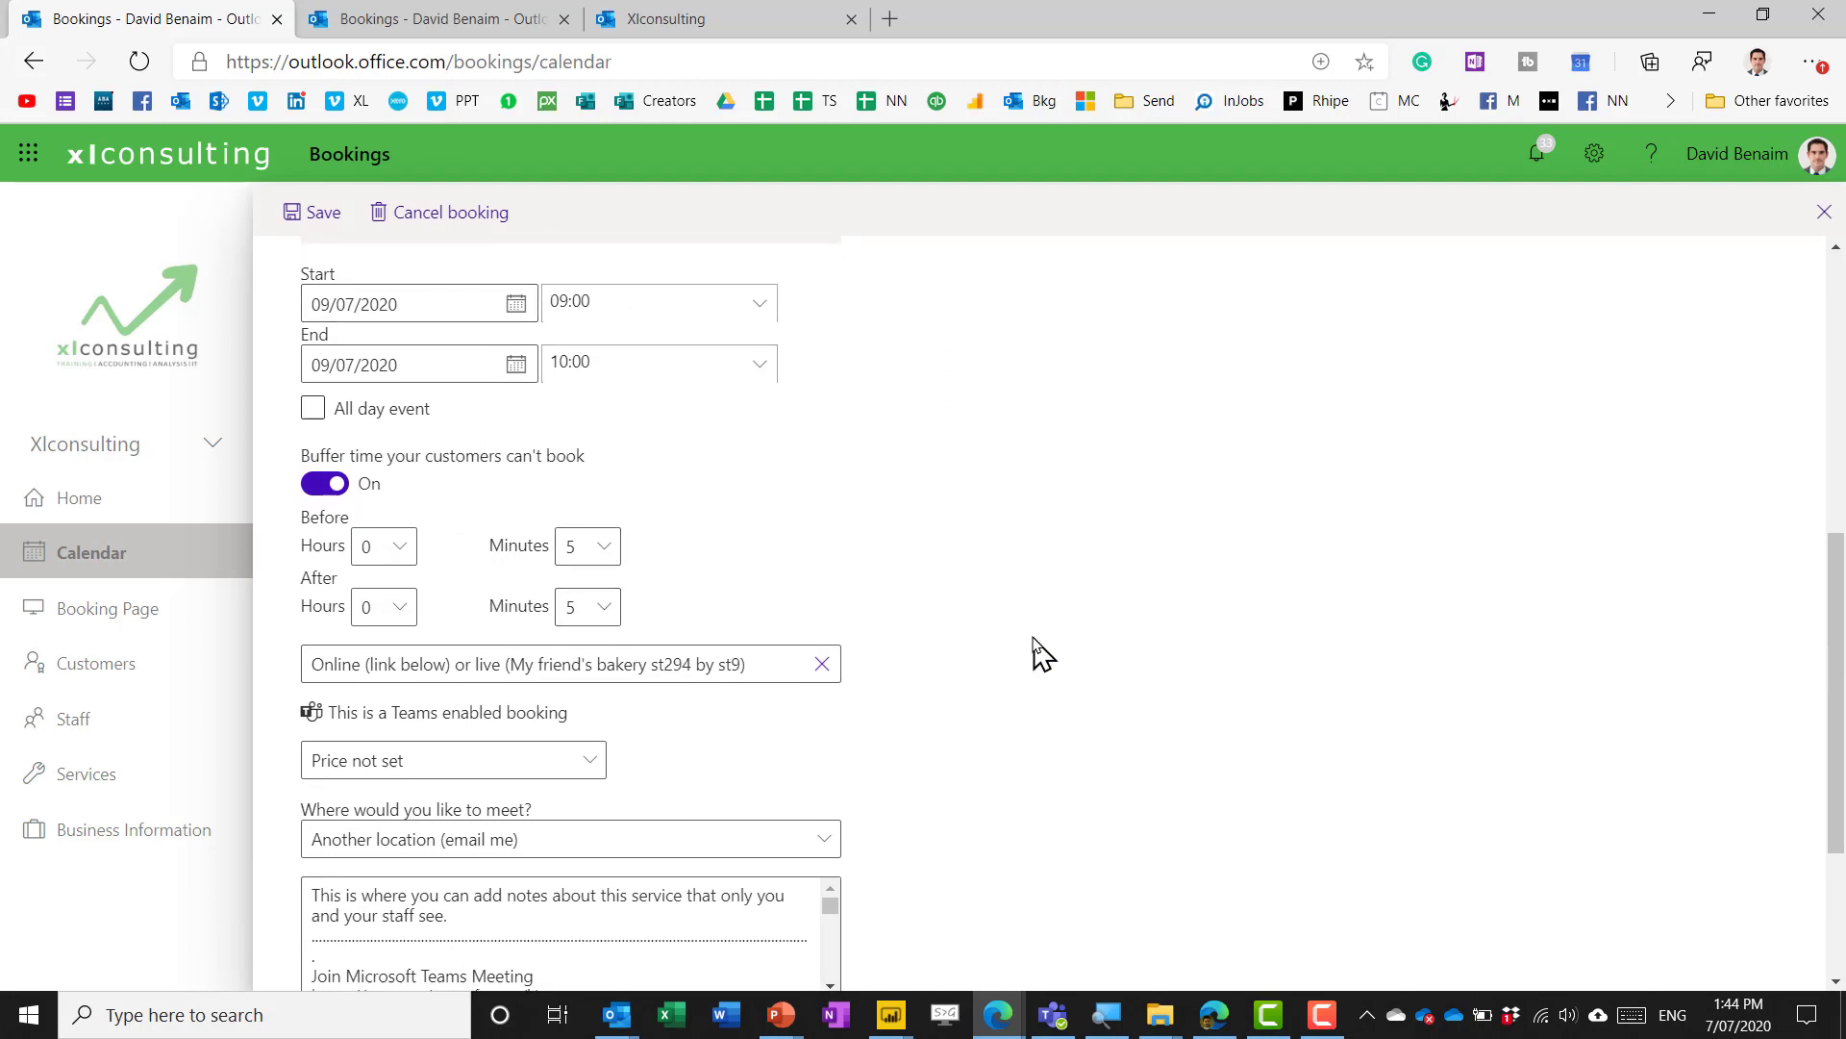
{"action": "scroll", "coordinate": [1034, 652], "scroll_direction": "down", "scroll_amount": 3}
{"action": "scroll", "coordinate": [1039, 652], "scroll_direction": "up", "scroll_amount": 8}
{"action": "scroll", "coordinate": [1038, 652], "scroll_direction": "up", "scroll_amount": 1}
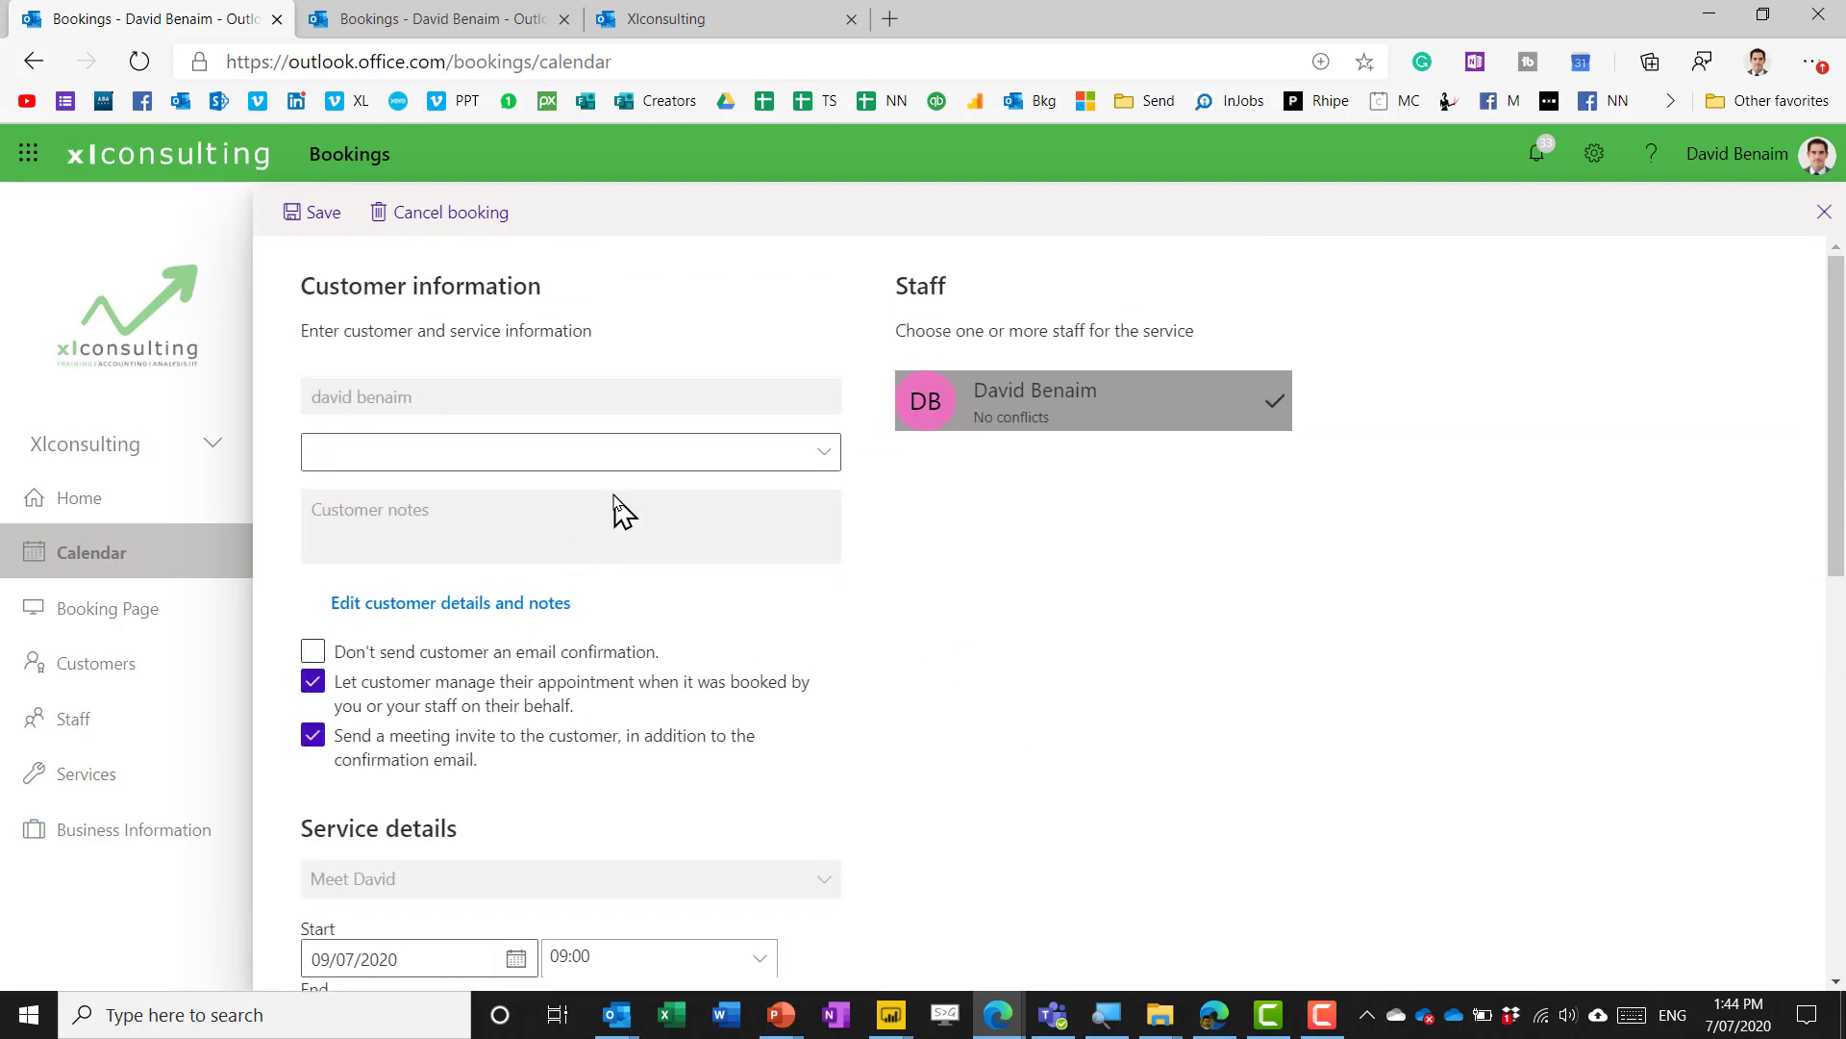
{"action": "left_click", "coordinate": [168, 616]}
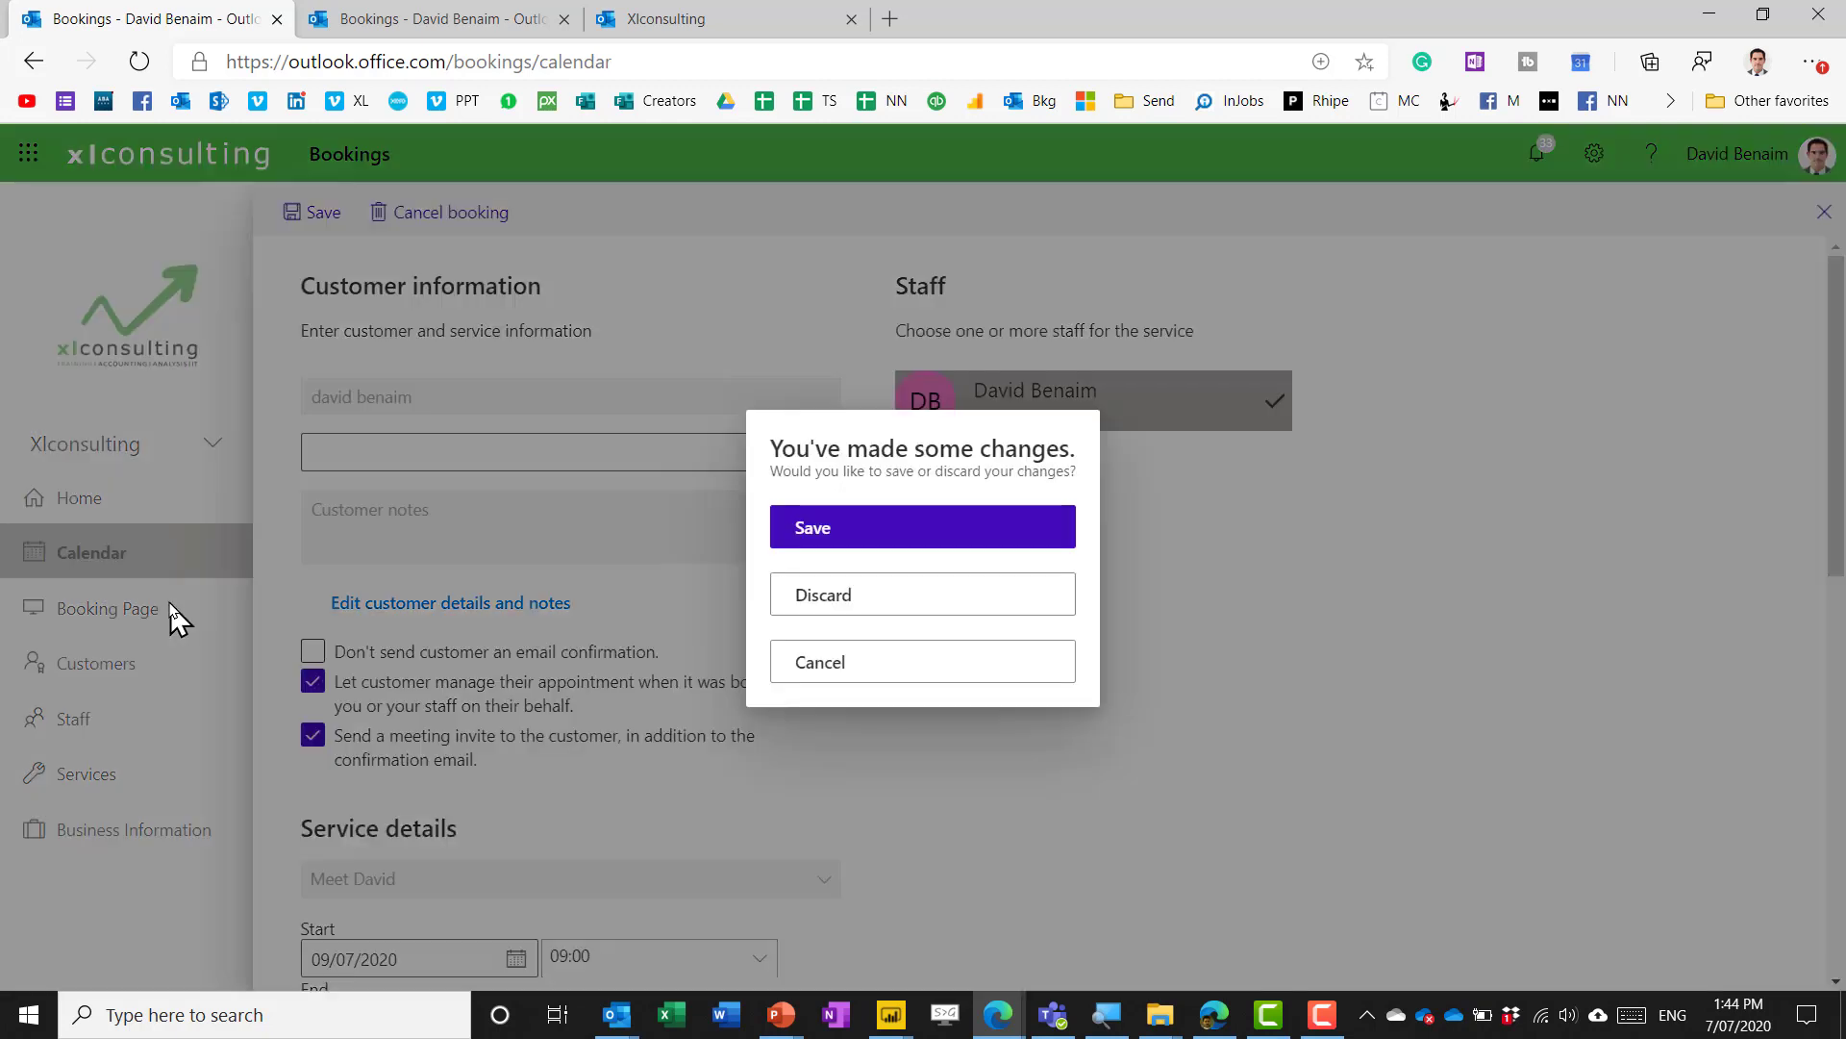
{"action": "left_click", "coordinate": [836, 598]}
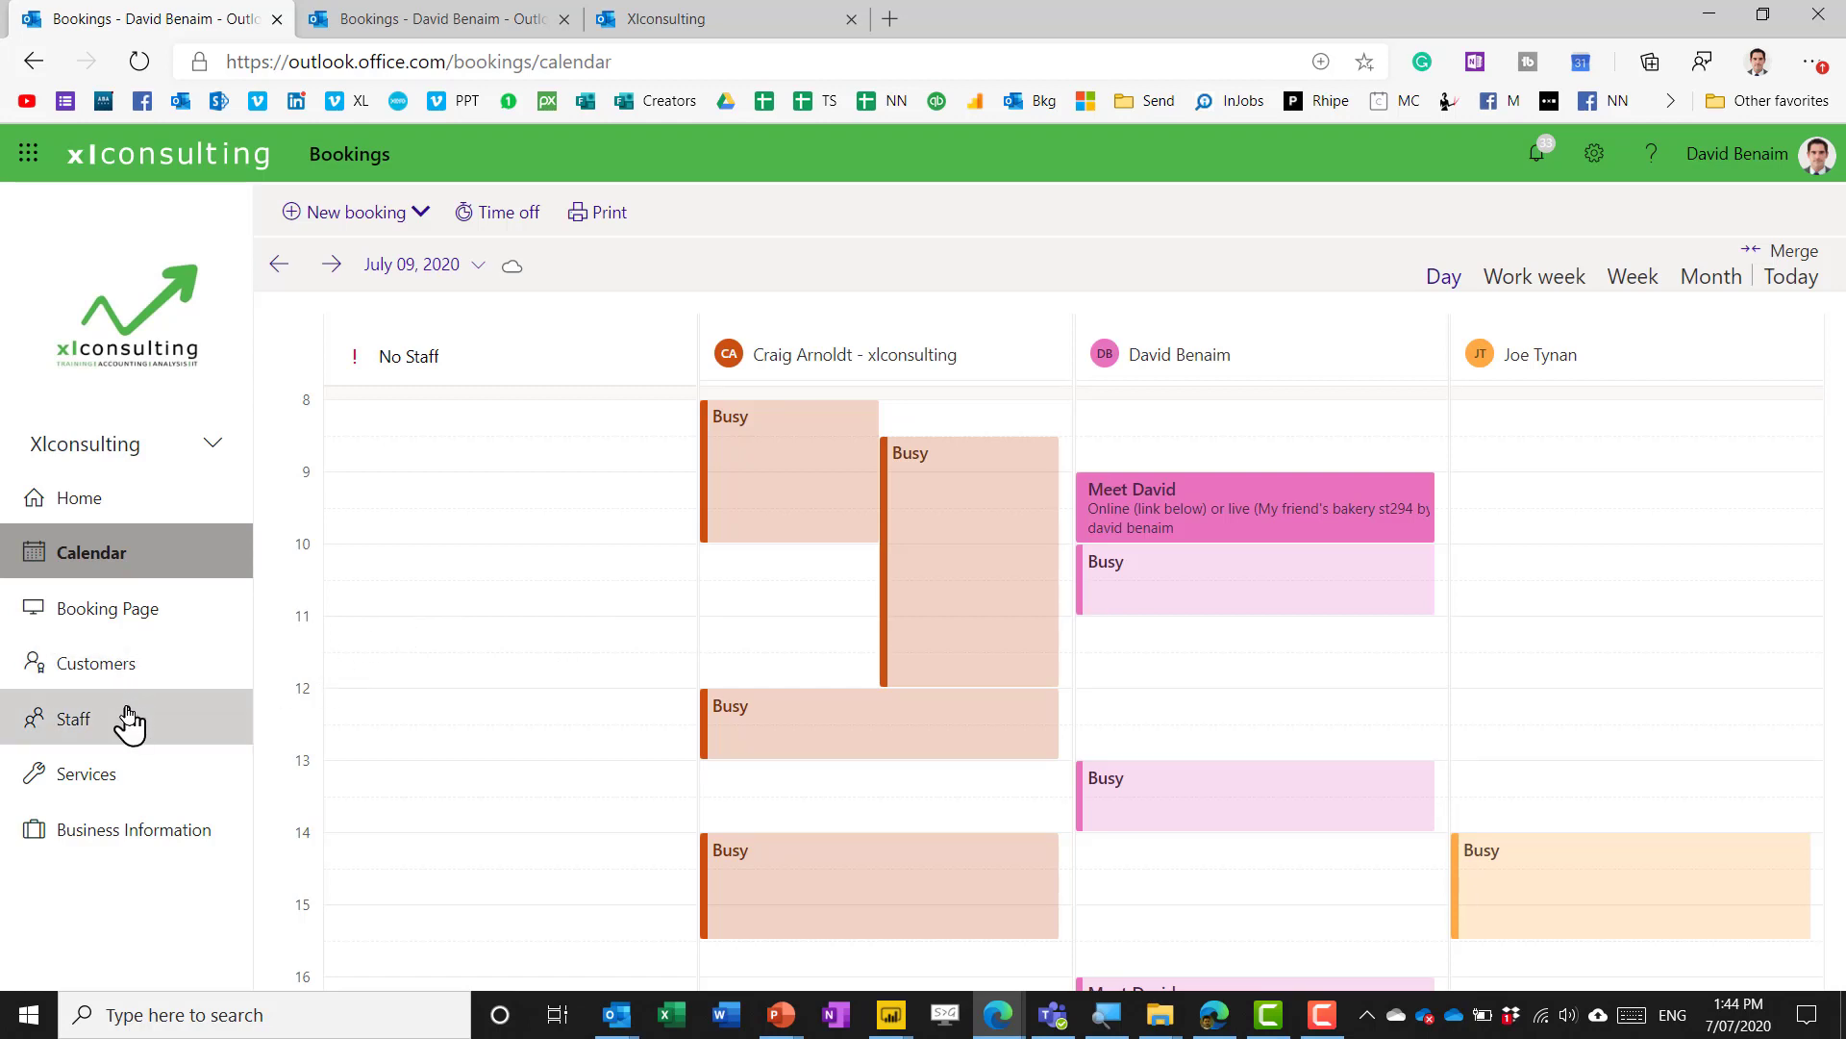
Open the Meet David service's settings and scroll to its Online Scheduling options
{"action": "left_click", "coordinate": [123, 770]}
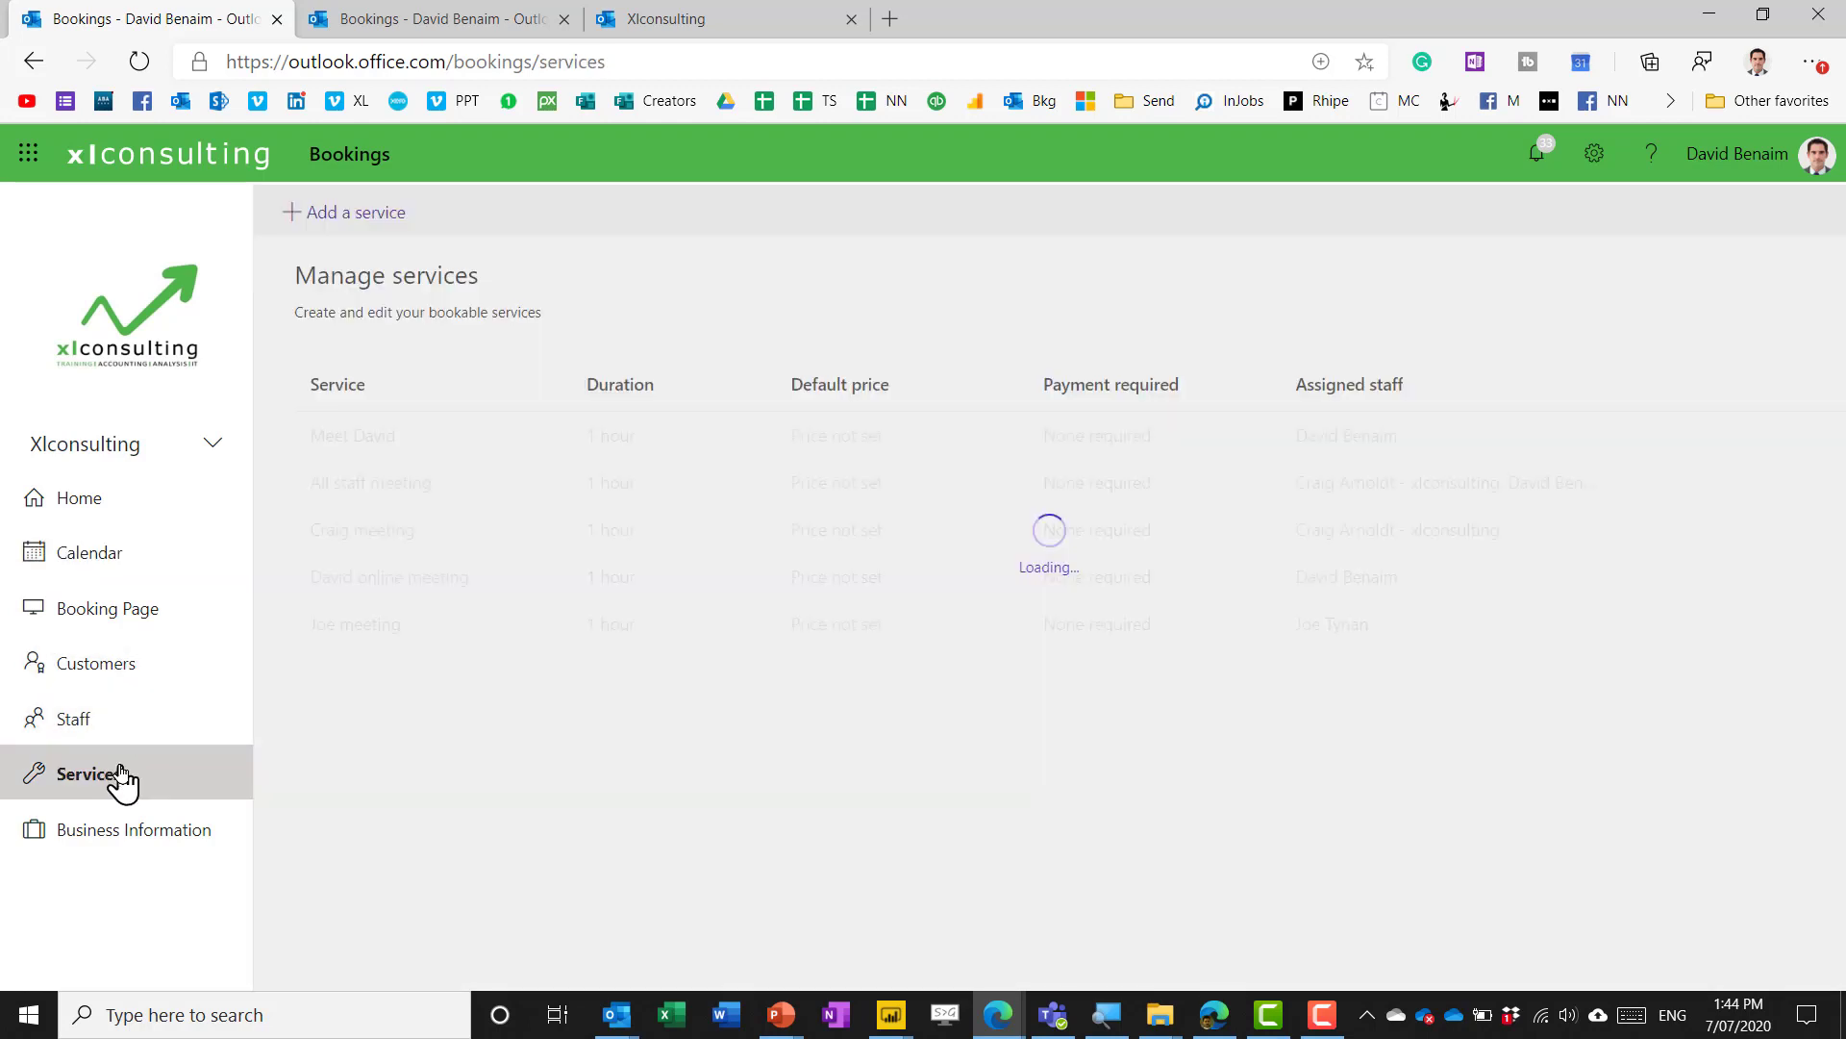
{"action": "left_click", "coordinate": [385, 438]}
{"action": "scroll", "coordinate": [432, 481], "scroll_direction": "down", "scroll_amount": 3}
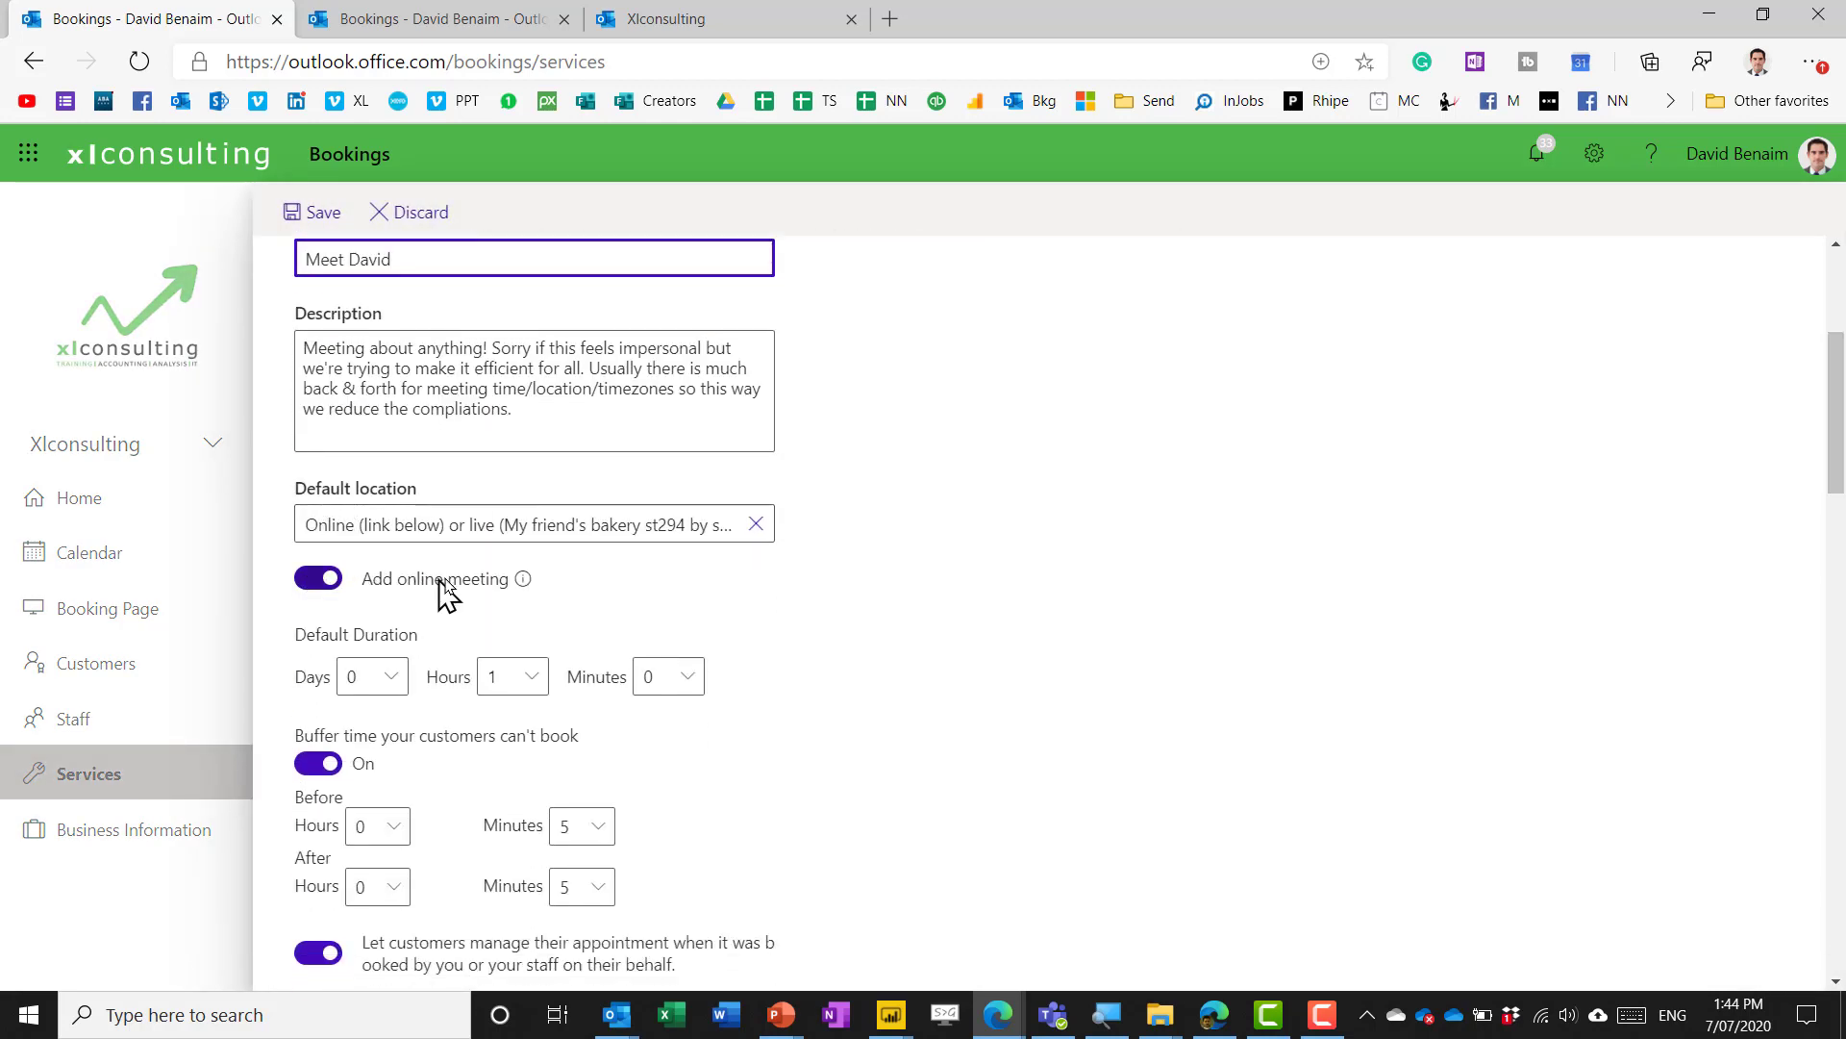
{"action": "mouse_move", "coordinate": [524, 582]}
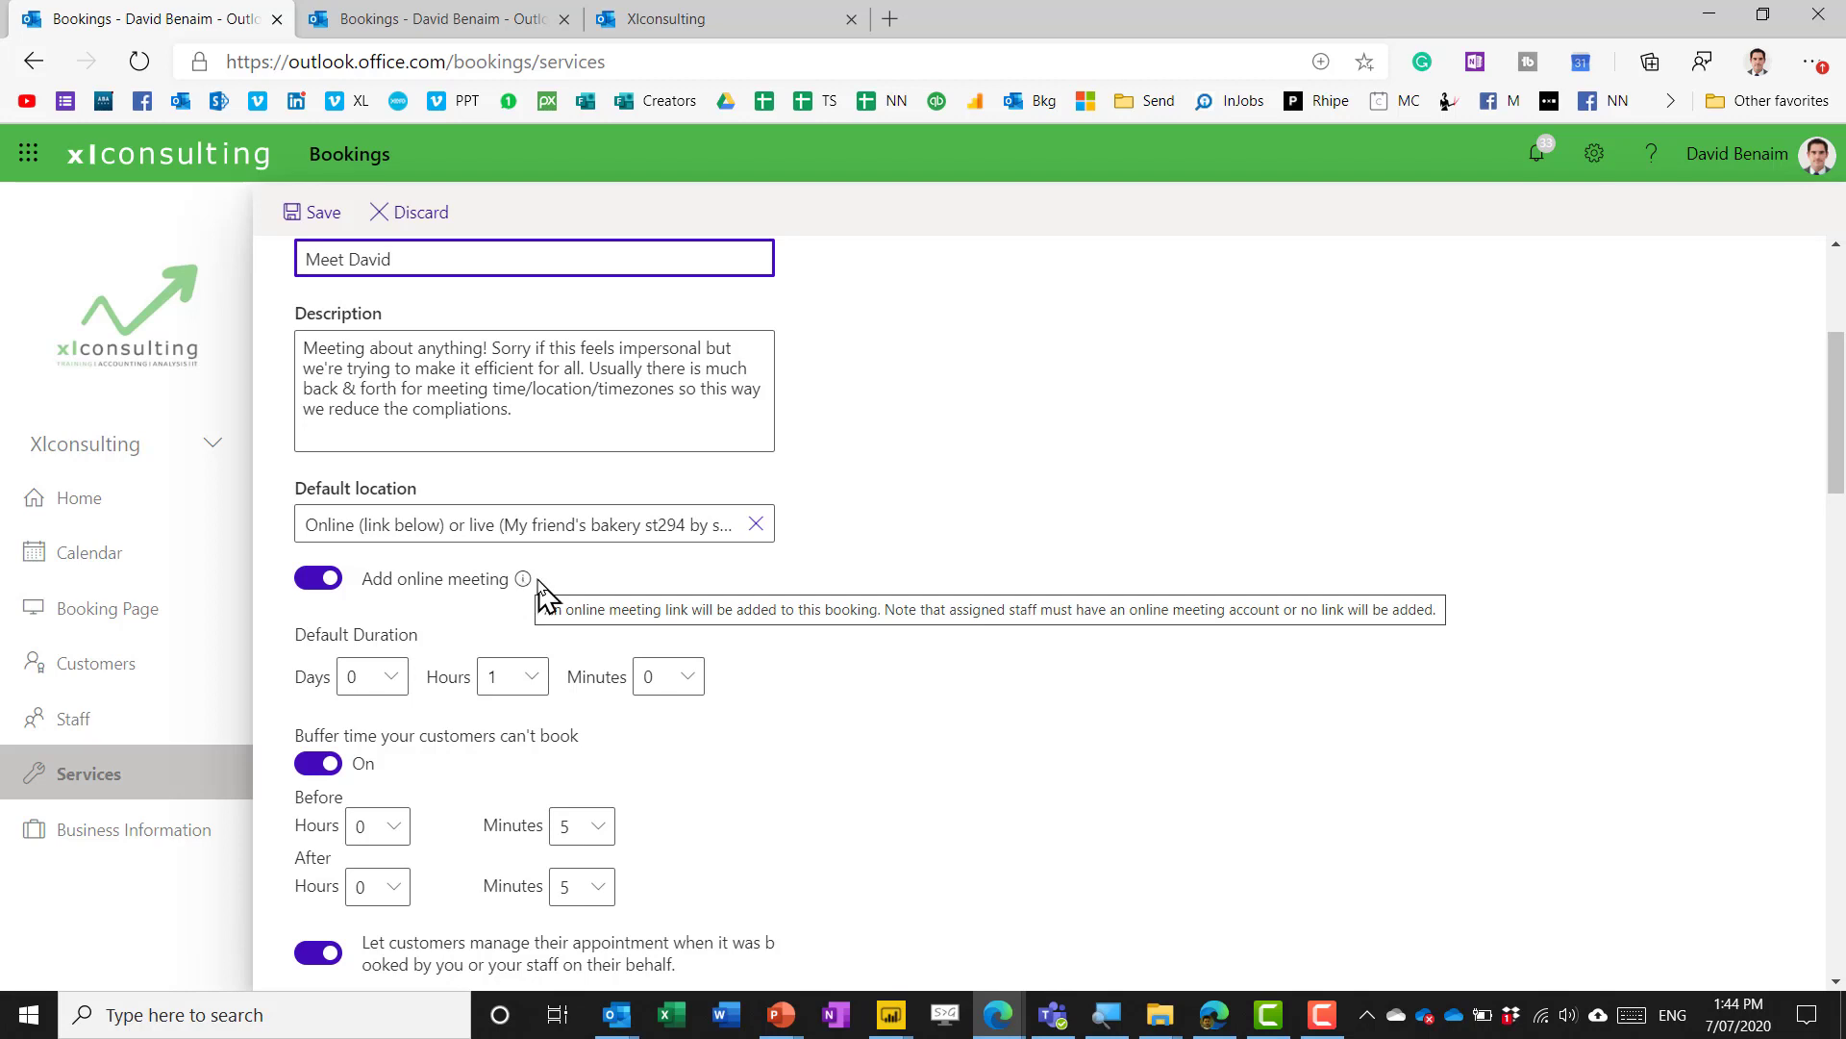
{"action": "left_click_drag", "start_coordinate": [1837, 488], "coordinate": [1843, 664]}
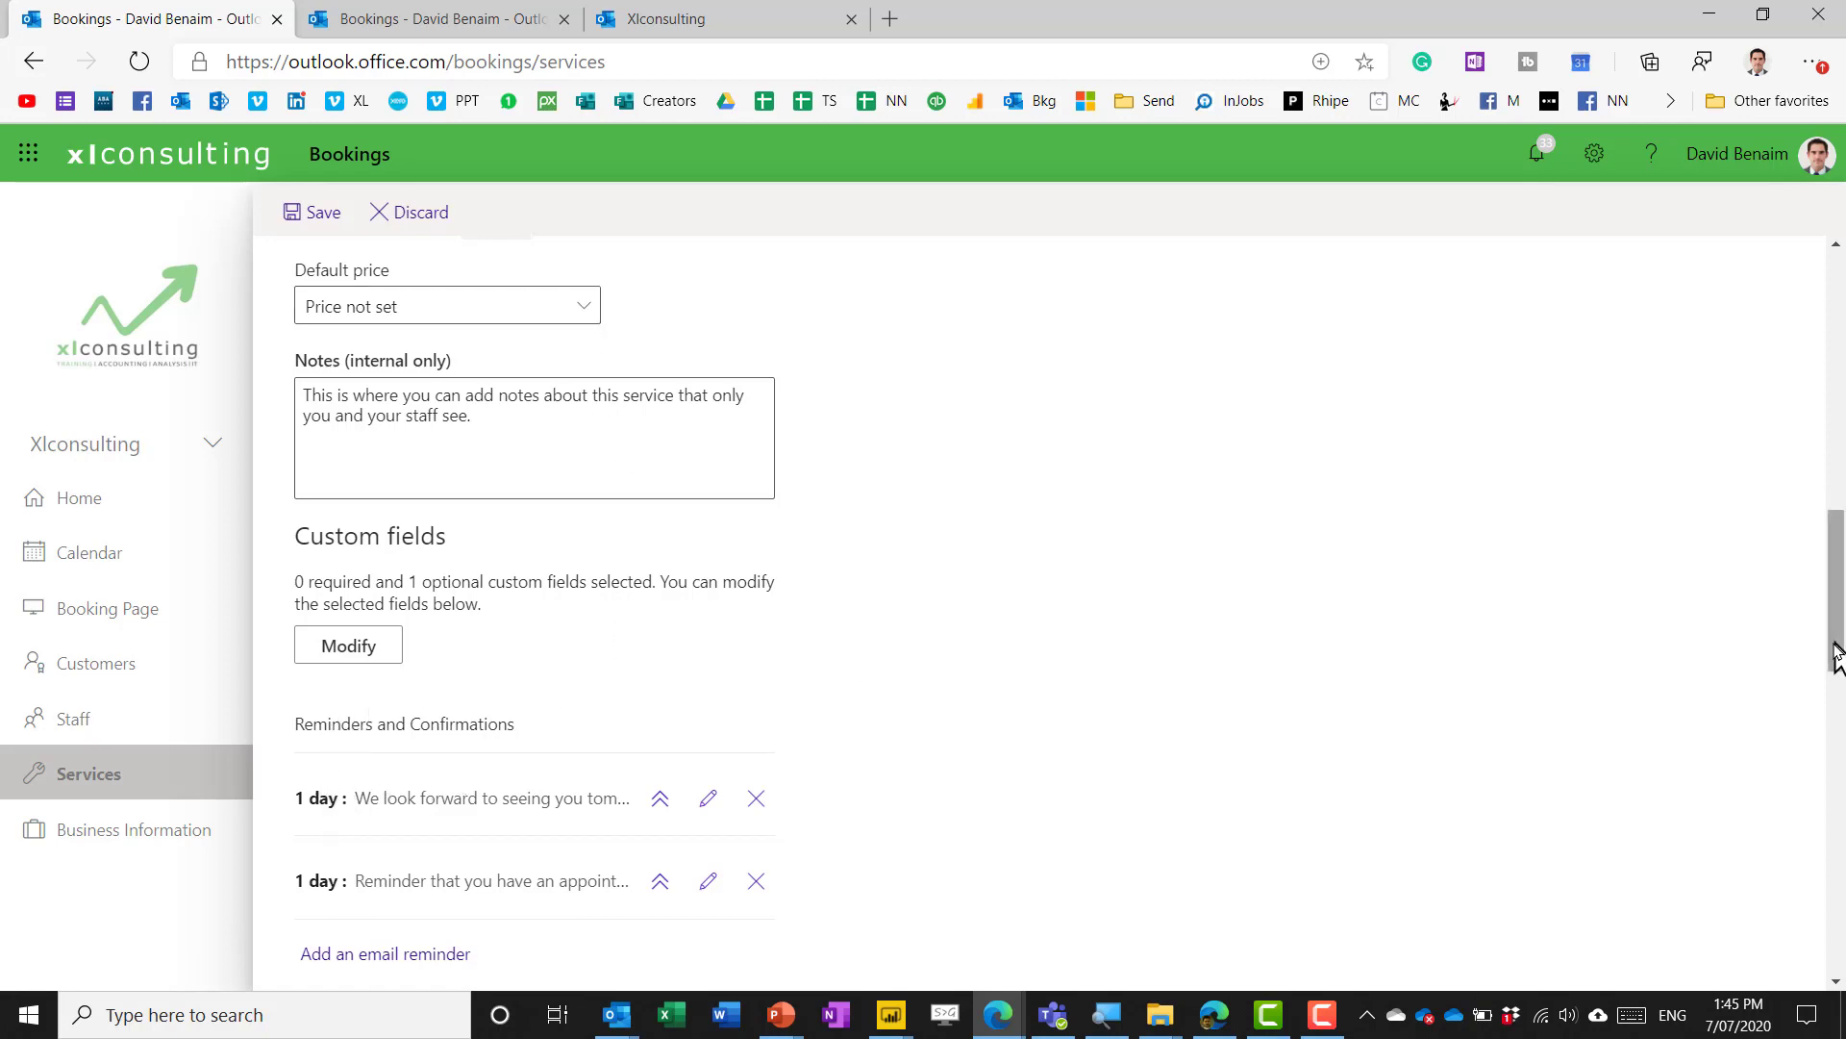
{"action": "left_click_drag", "start_coordinate": [1842, 620], "coordinate": [1842, 736]}
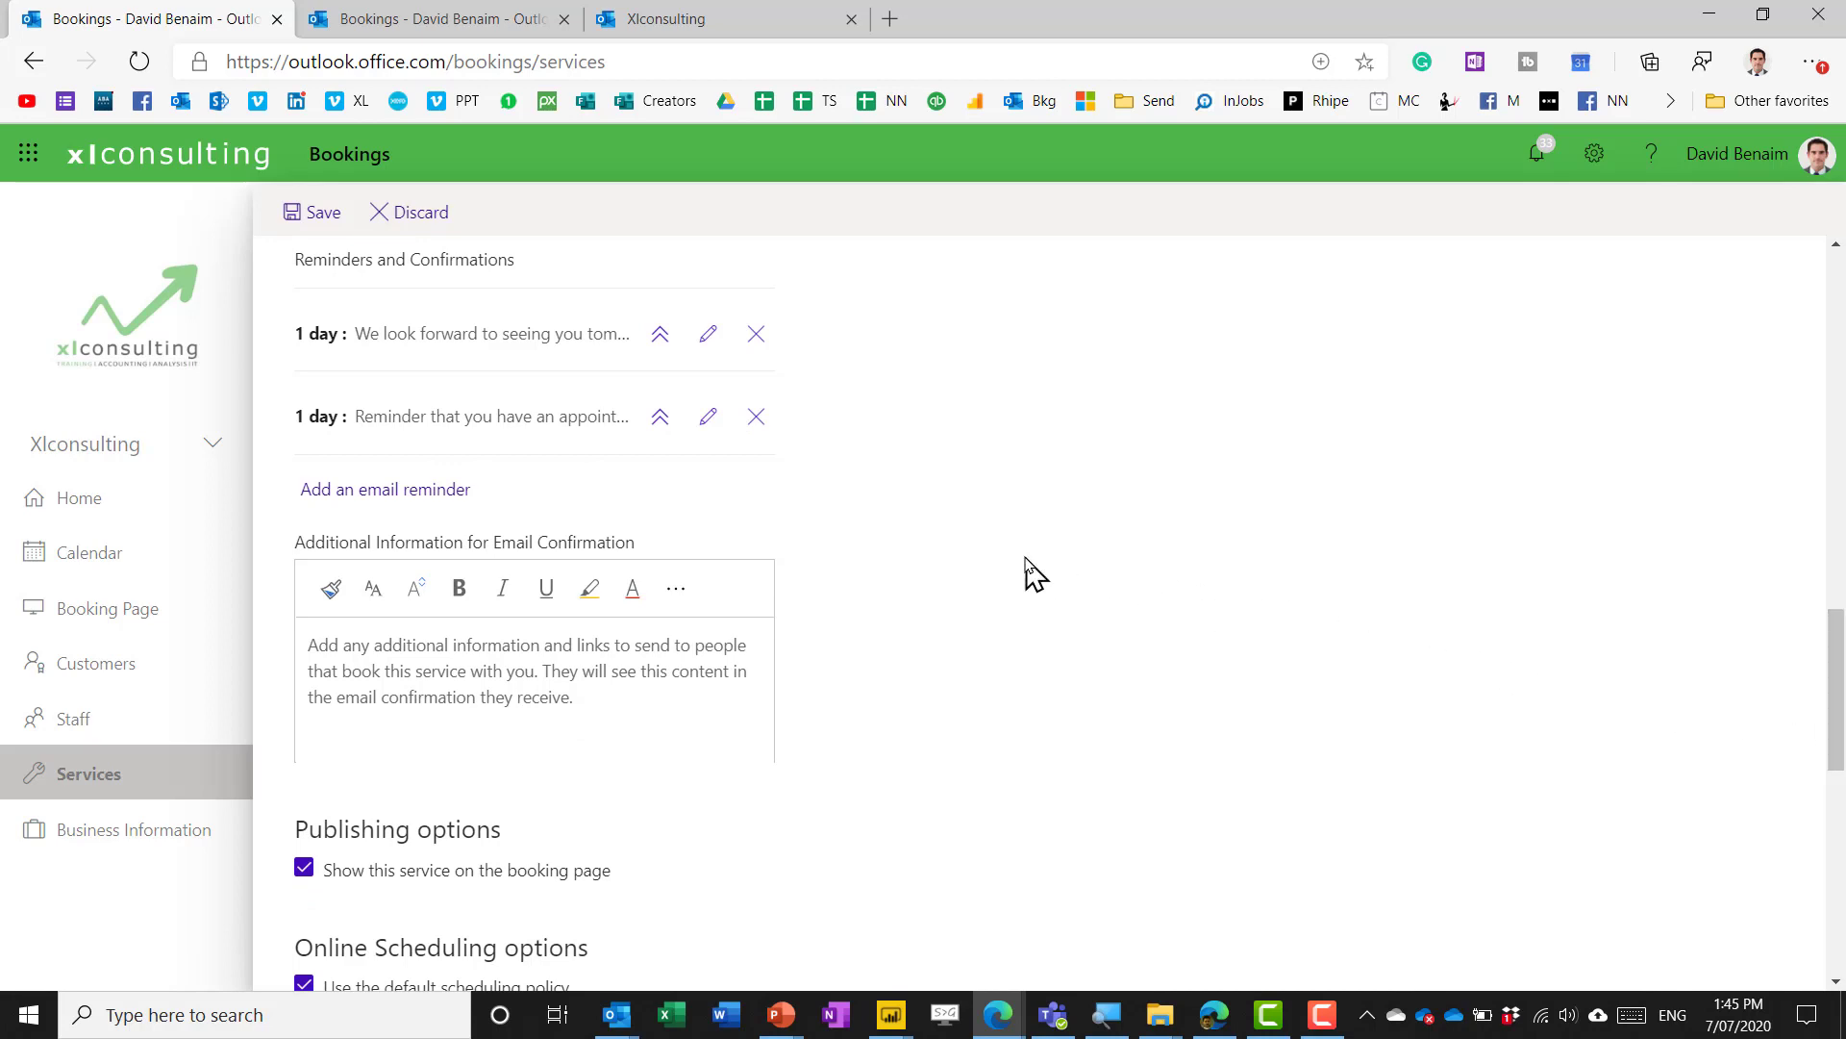
{"action": "left_click_drag", "start_coordinate": [1835, 664], "coordinate": [1841, 787]}
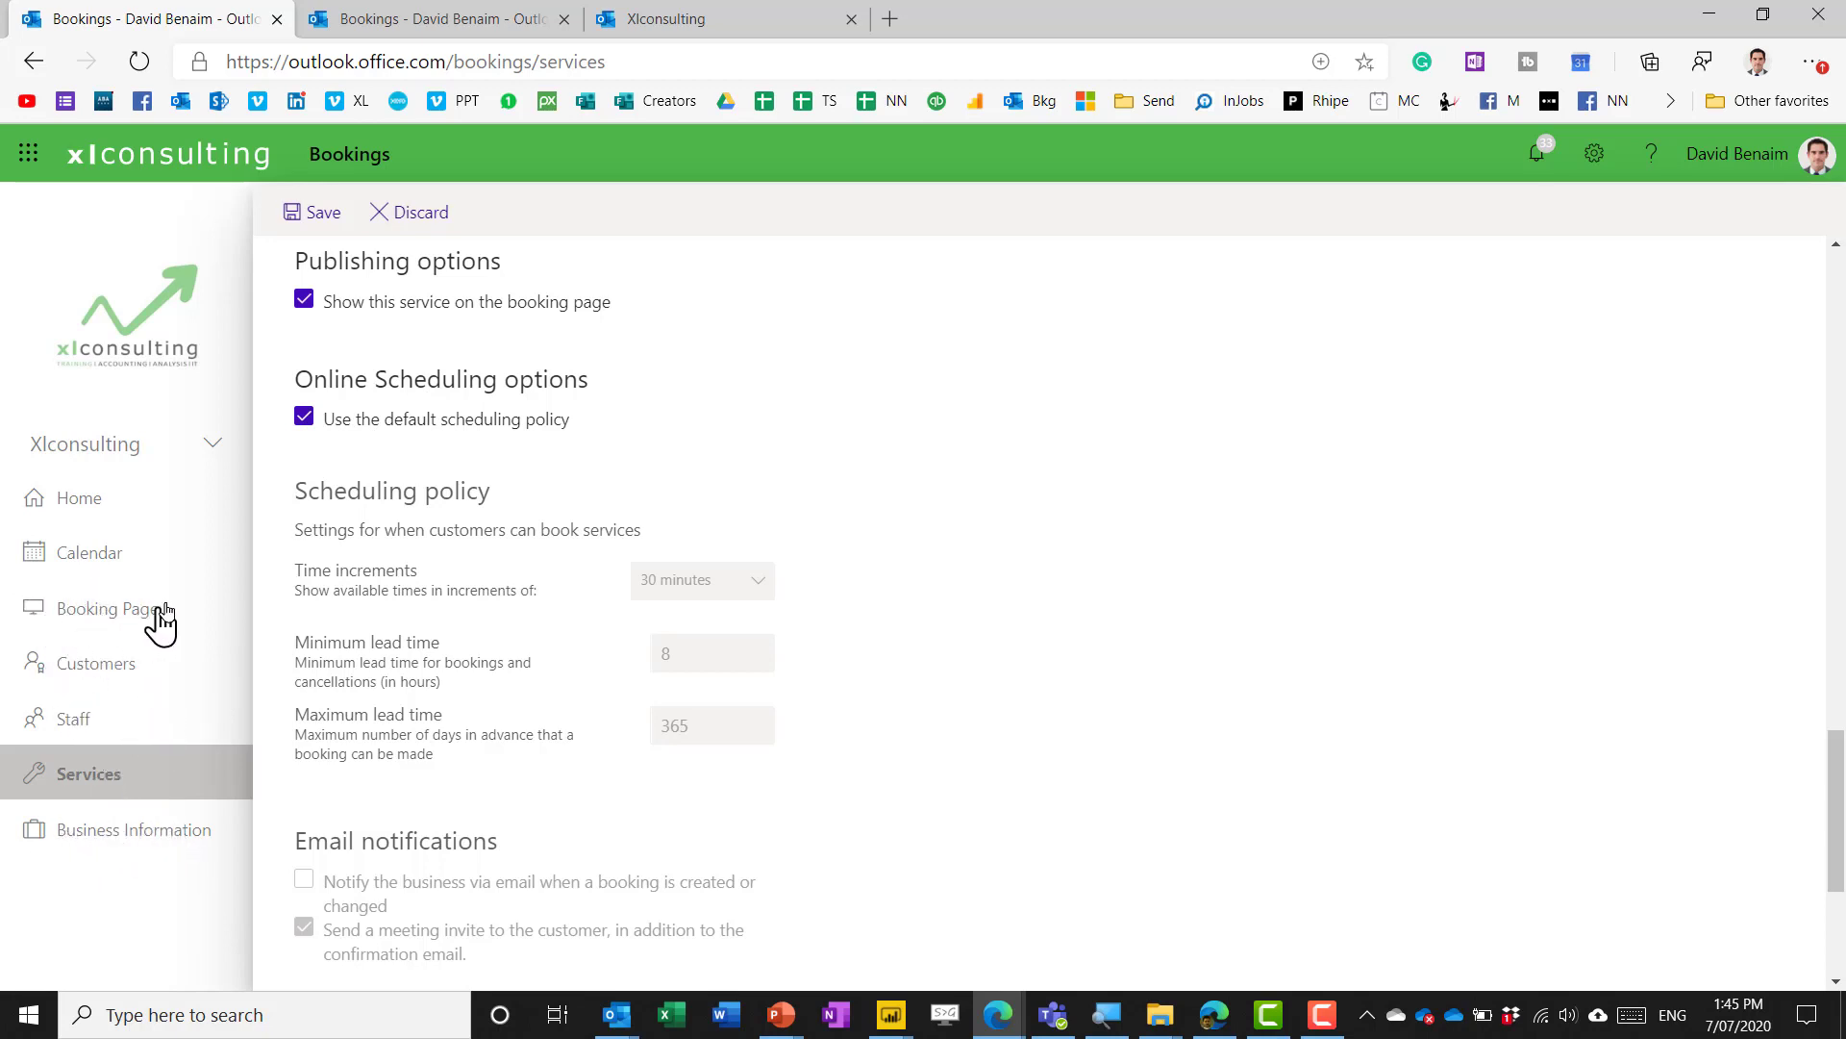
Uncheck and recheck 'Use the default scheduling policy', keeping the default policy in use
{"action": "left_click", "coordinate": [303, 419]}
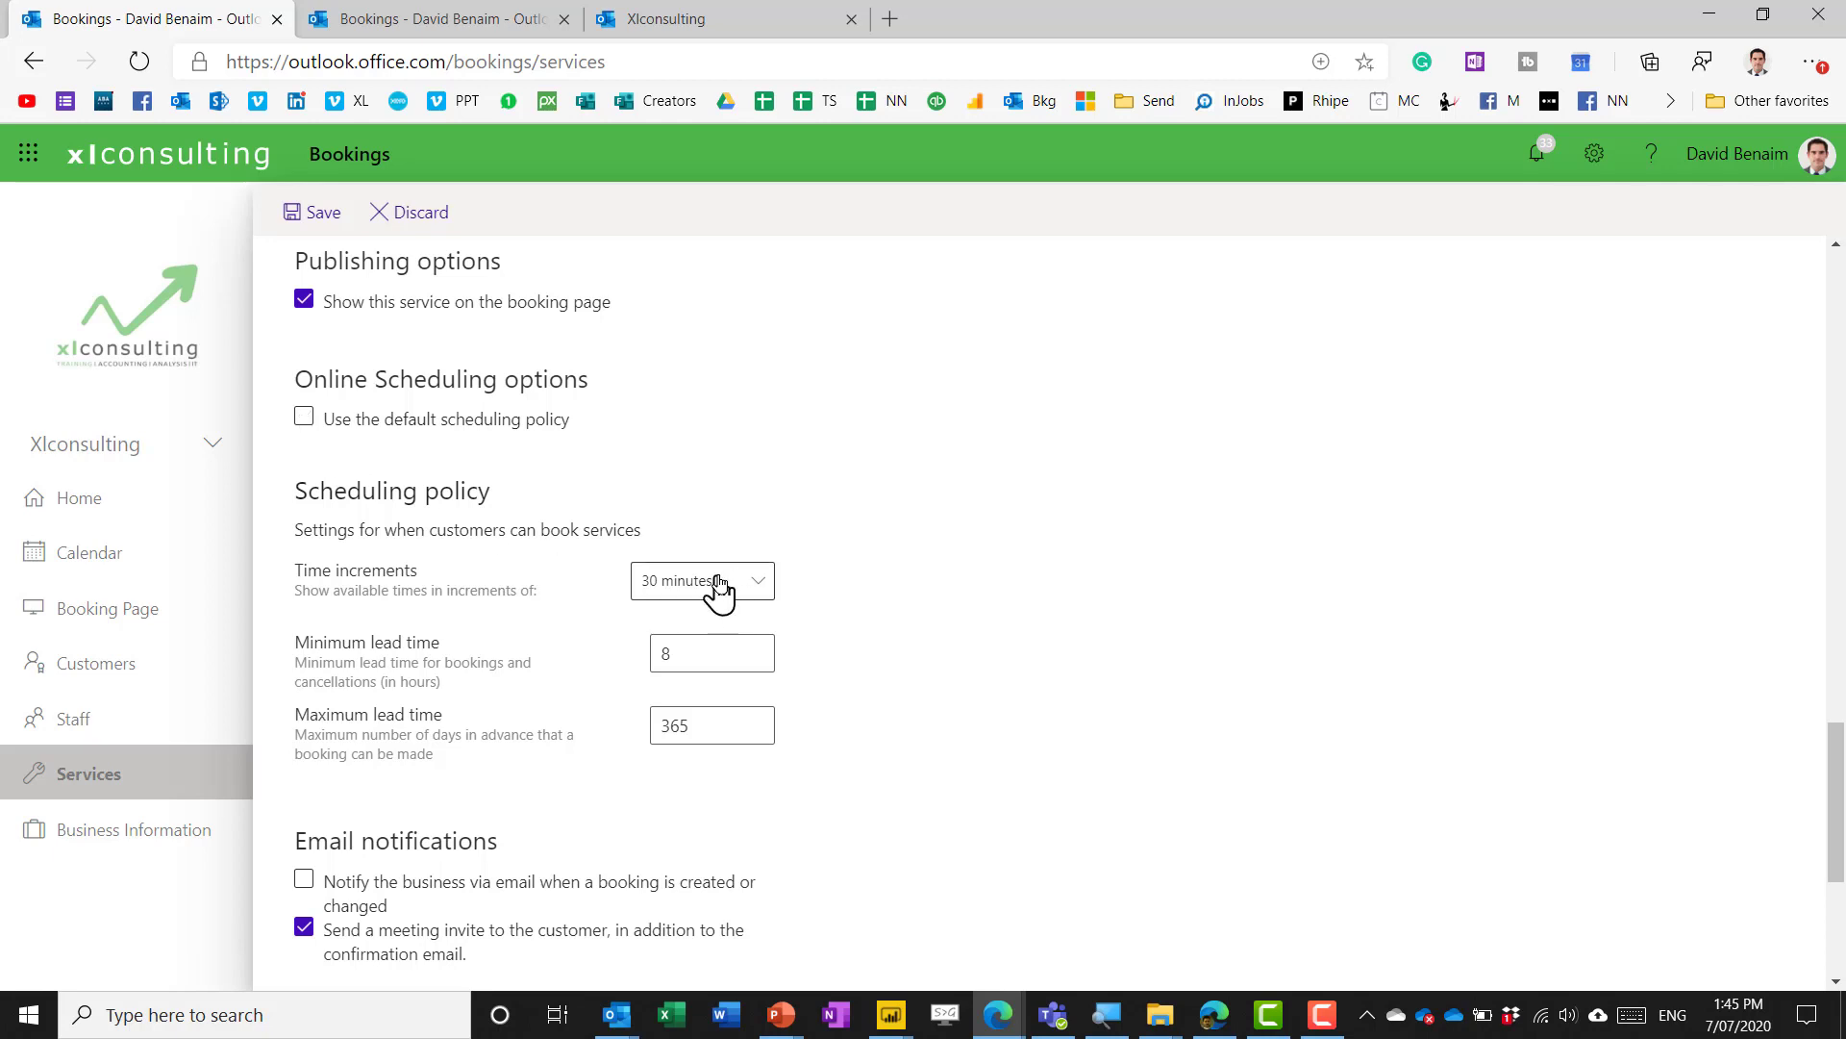
{"action": "left_click", "coordinate": [303, 418]}
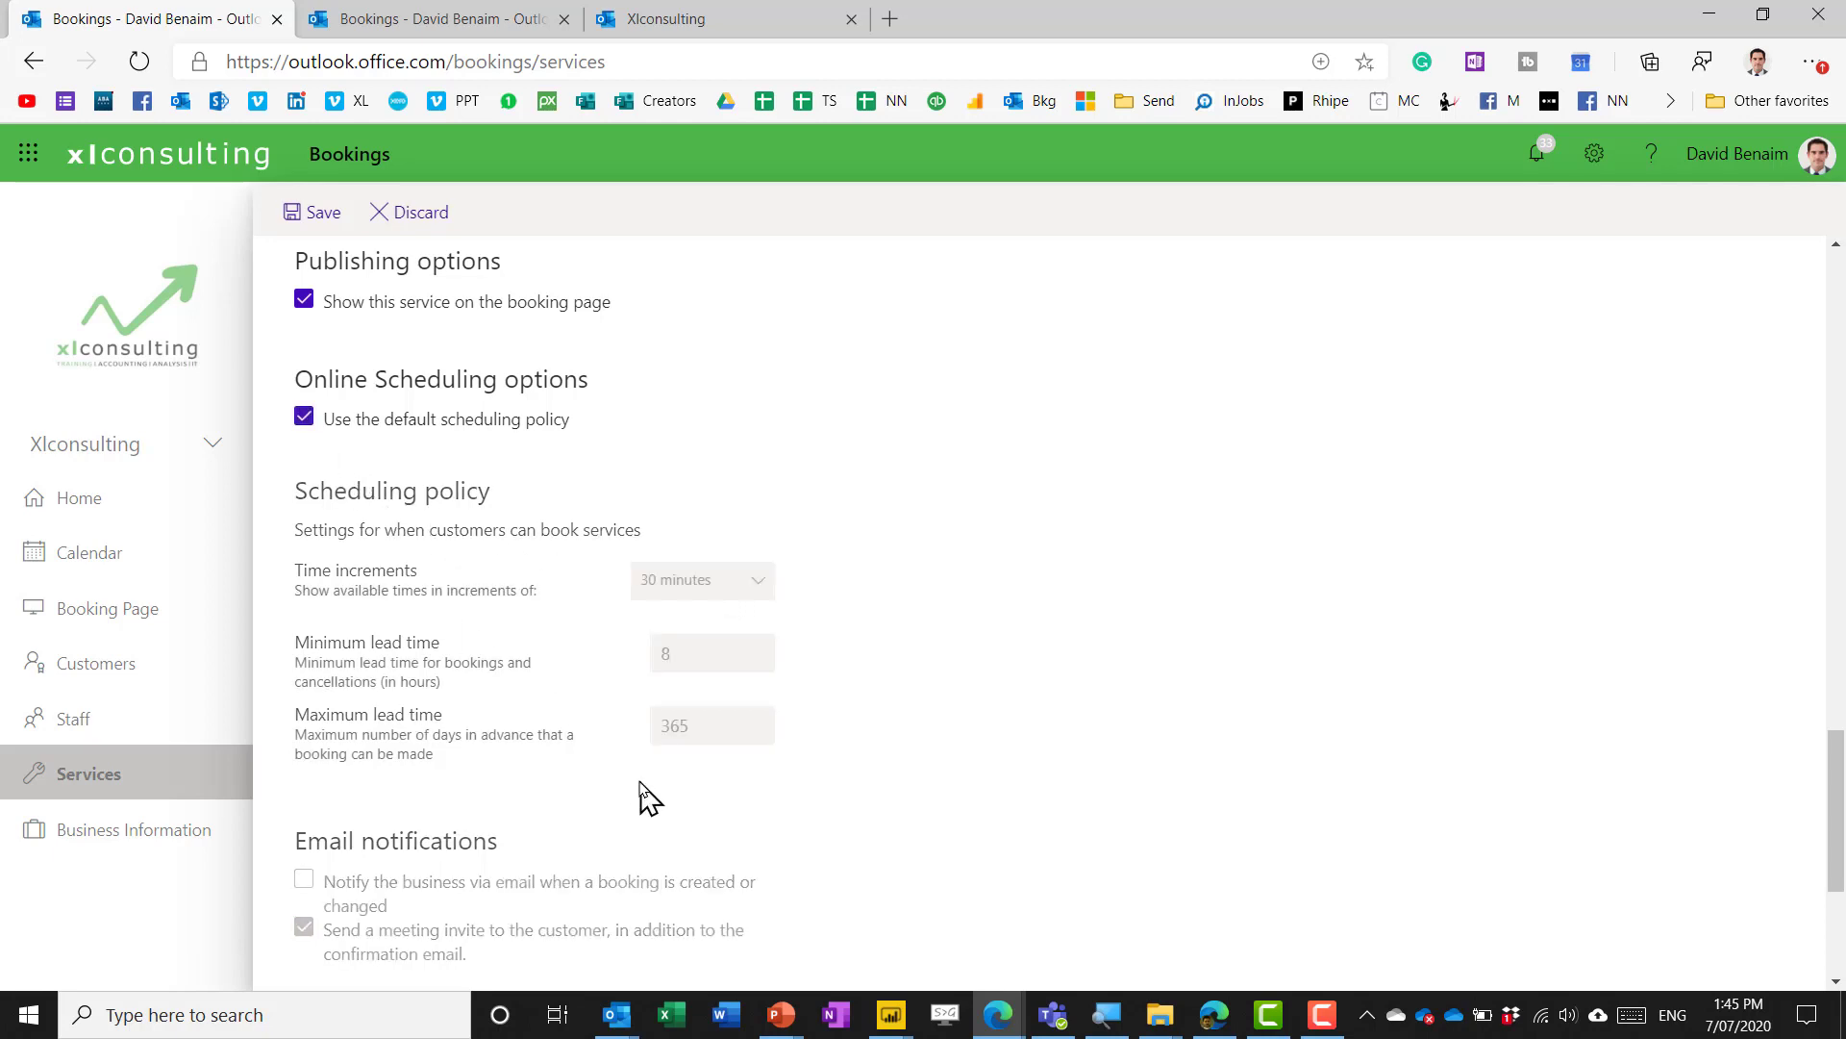
{"action": "scroll", "coordinate": [645, 803], "scroll_direction": "down", "scroll_amount": 3}
{"action": "scroll", "coordinate": [643, 814], "scroll_direction": "down", "scroll_amount": 1}
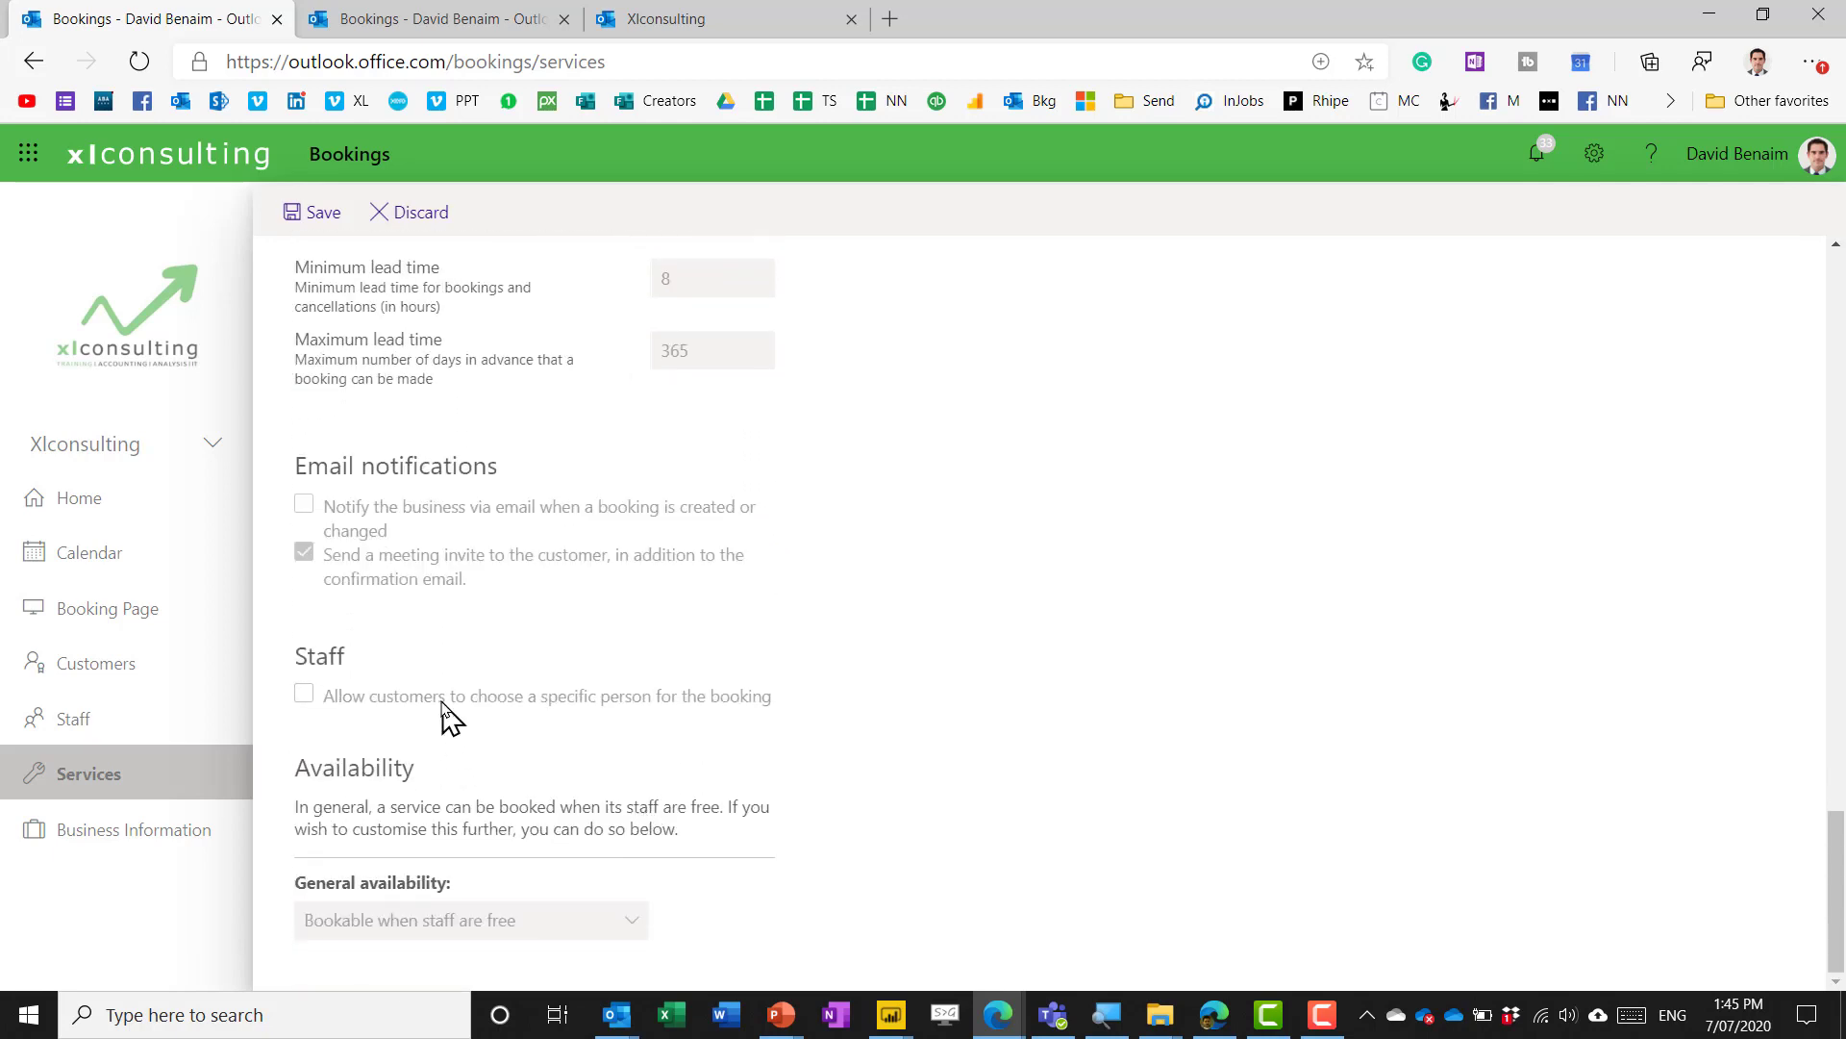
Discard the unsaved Meet David changes and return to the five 1-hour services list
{"action": "scroll", "coordinate": [447, 707], "scroll_direction": "up", "scroll_amount": 5}
{"action": "scroll", "coordinate": [447, 706], "scroll_direction": "up", "scroll_amount": 10}
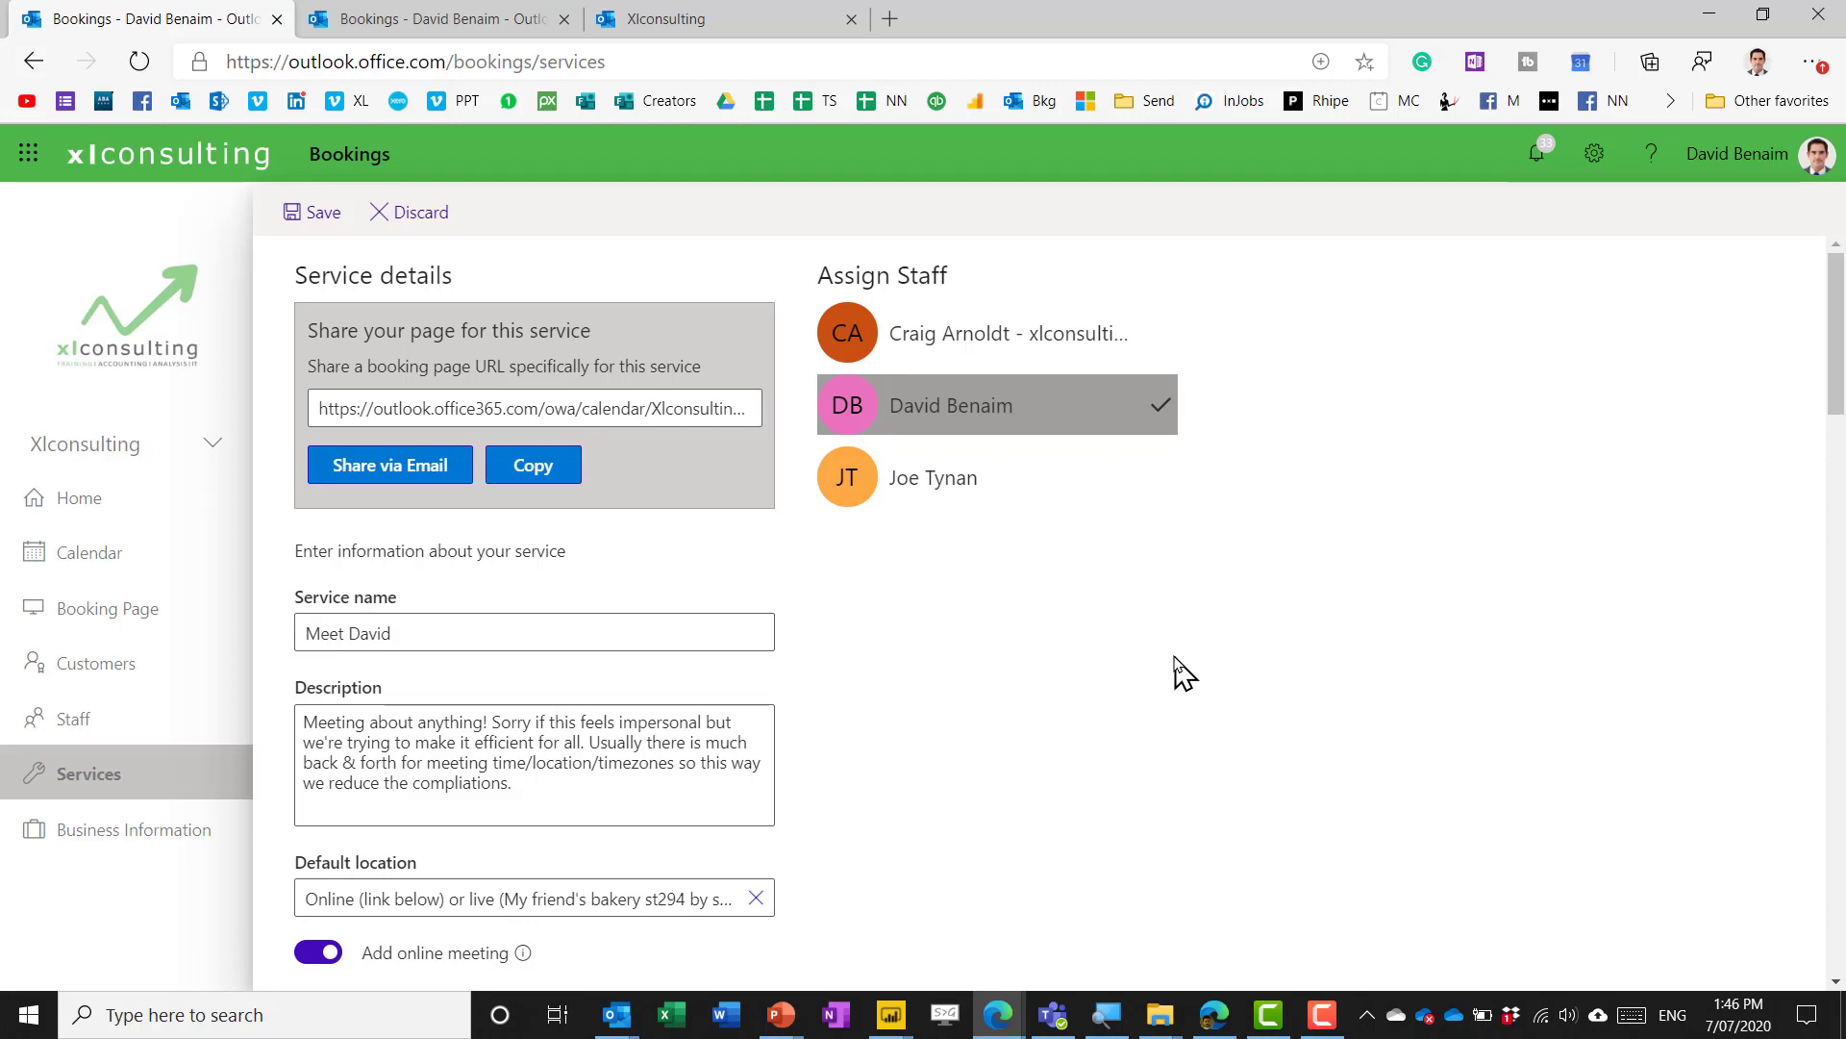
{"action": "left_click", "coordinate": [426, 216]}
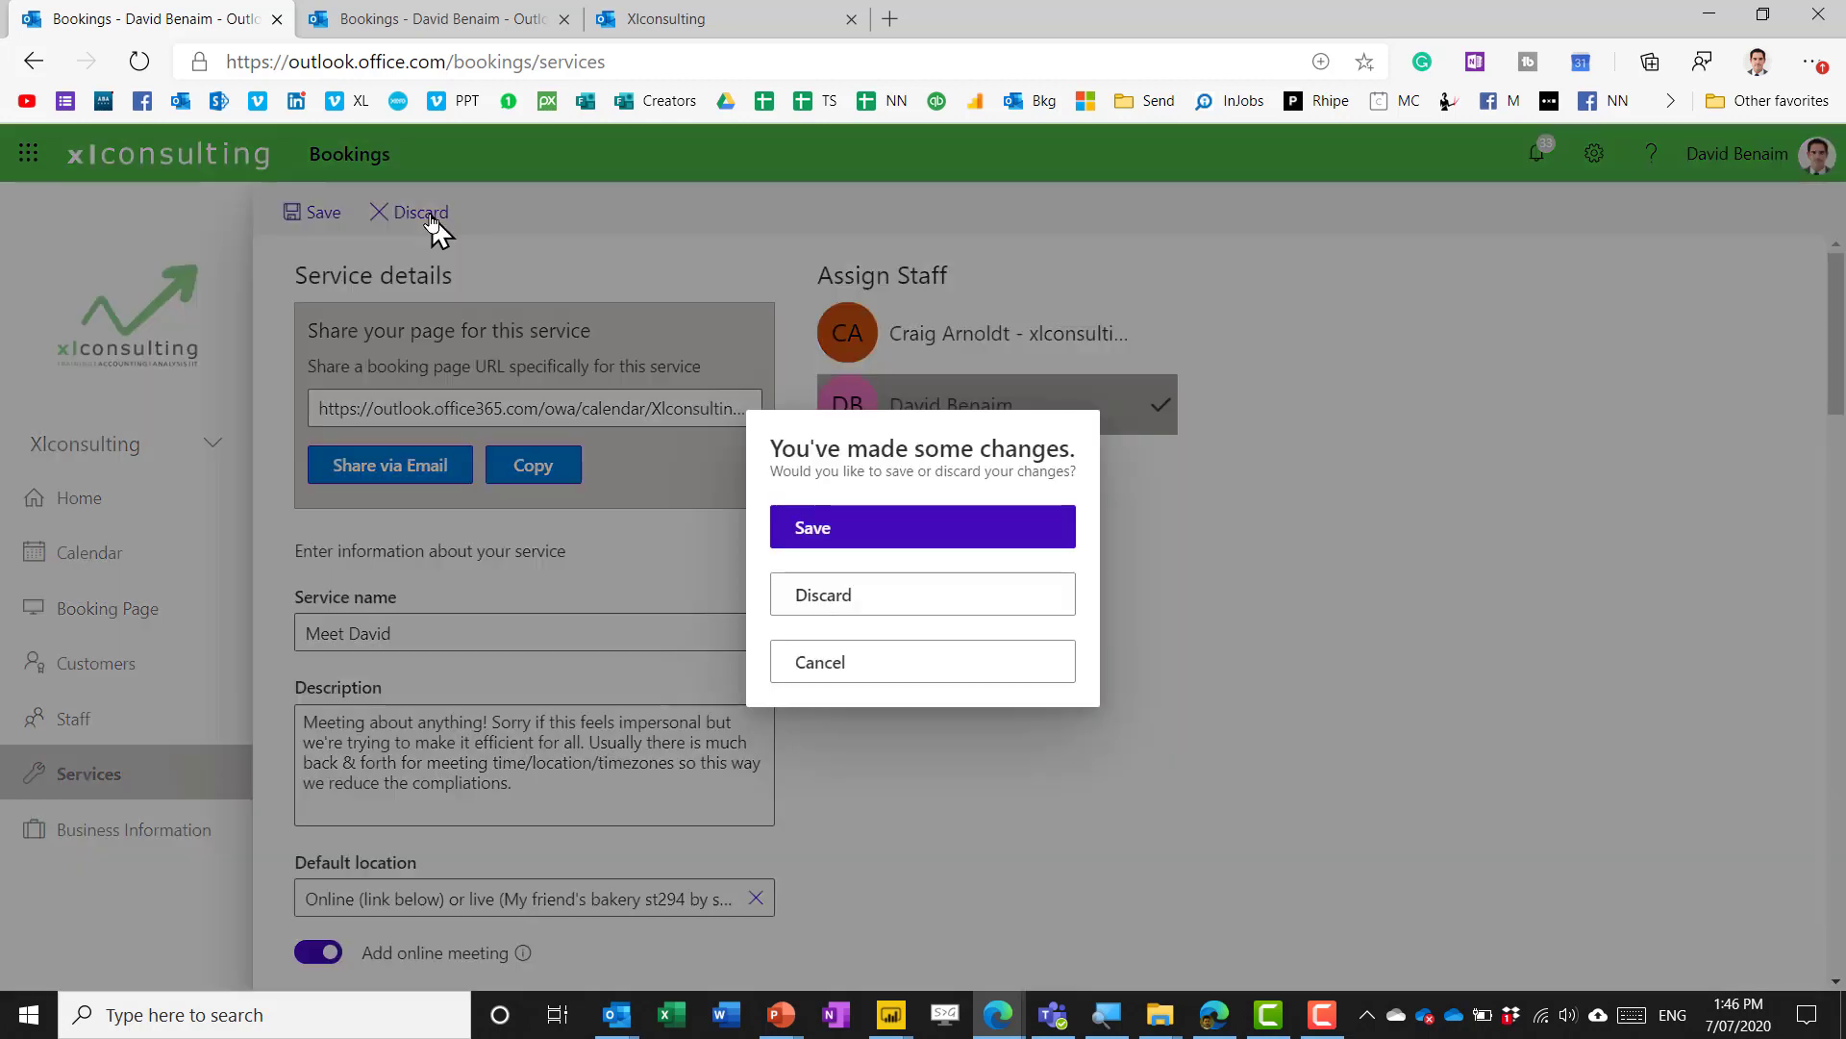
{"action": "left_click", "coordinate": [948, 608]}
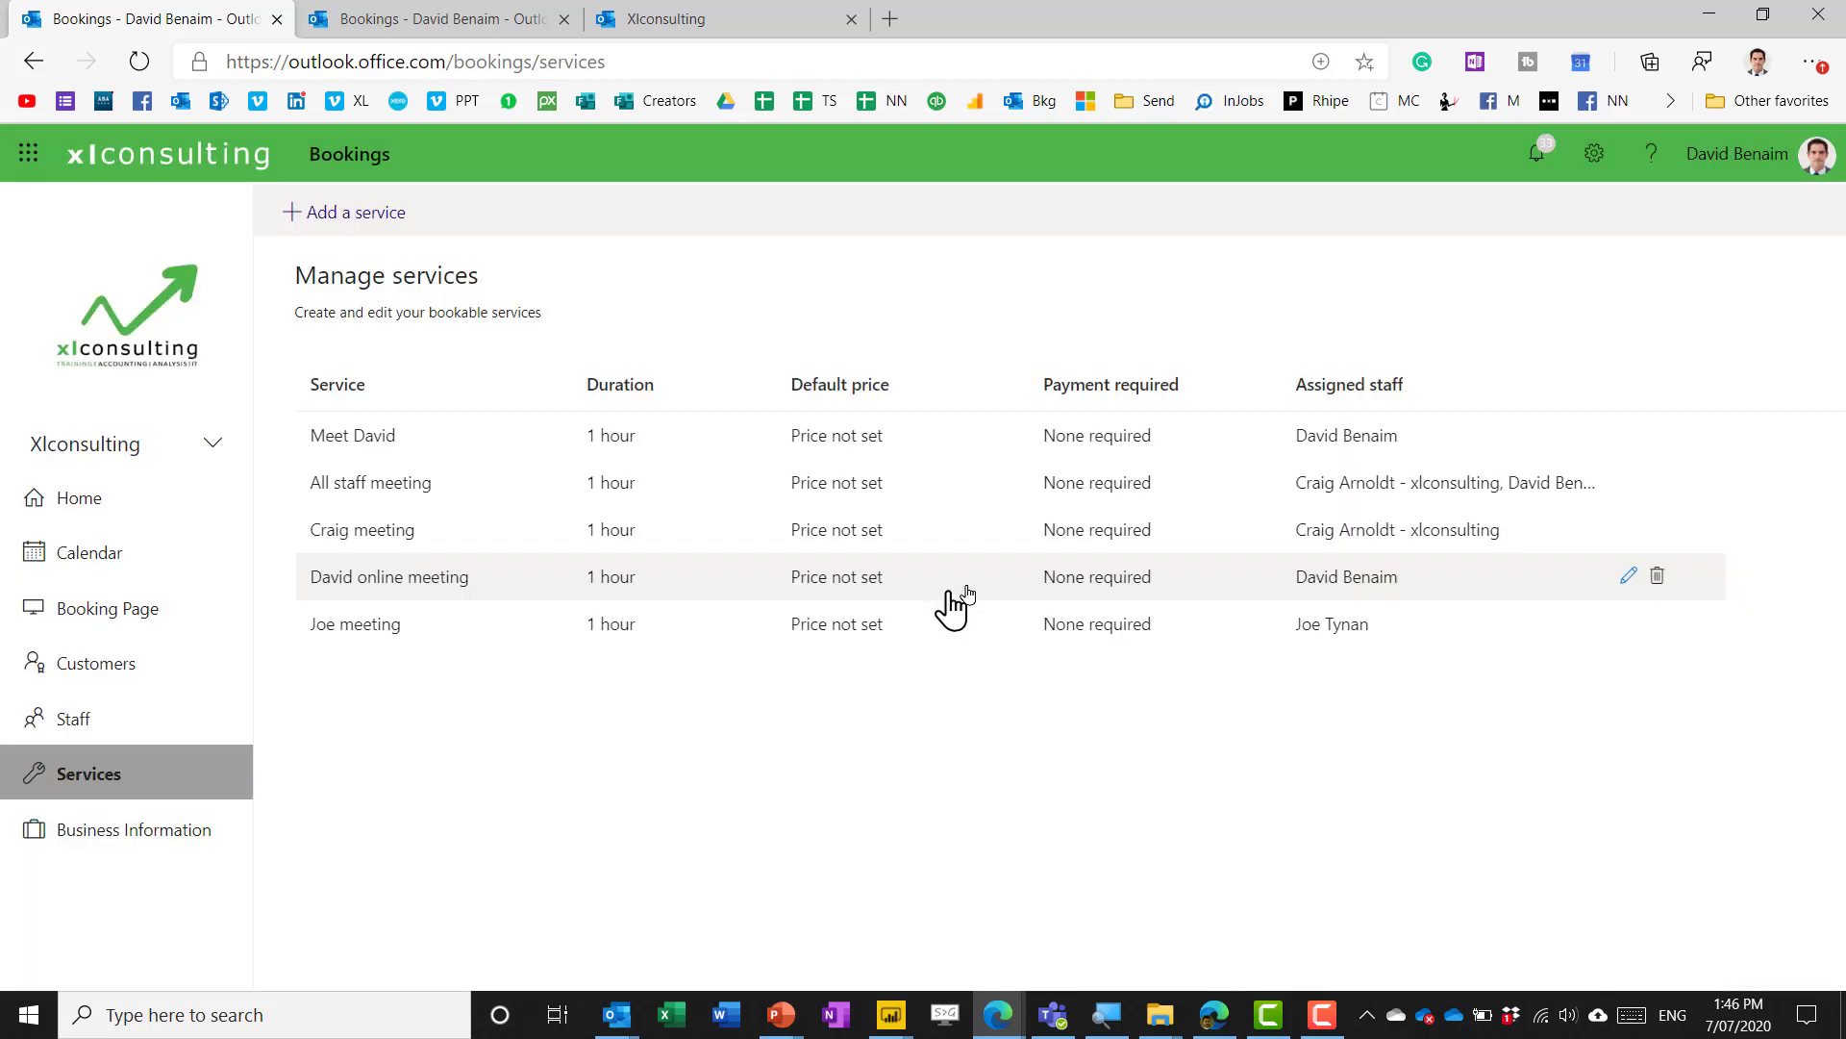